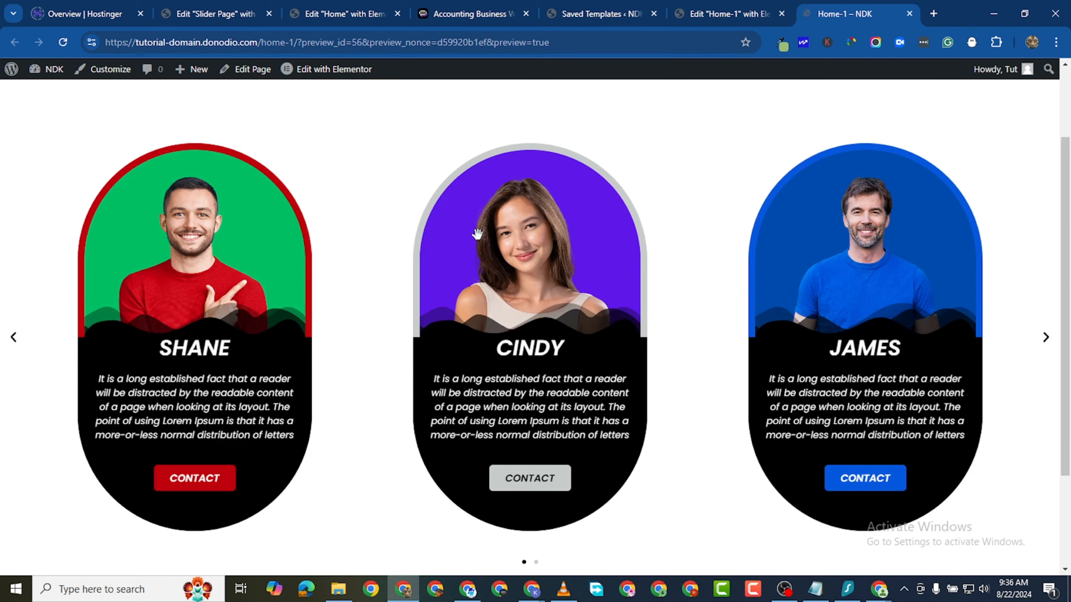
# Examine the finished team card carousel in the page preview, switching between its slides.
pyautogui.scroll(-2, 632, 295)
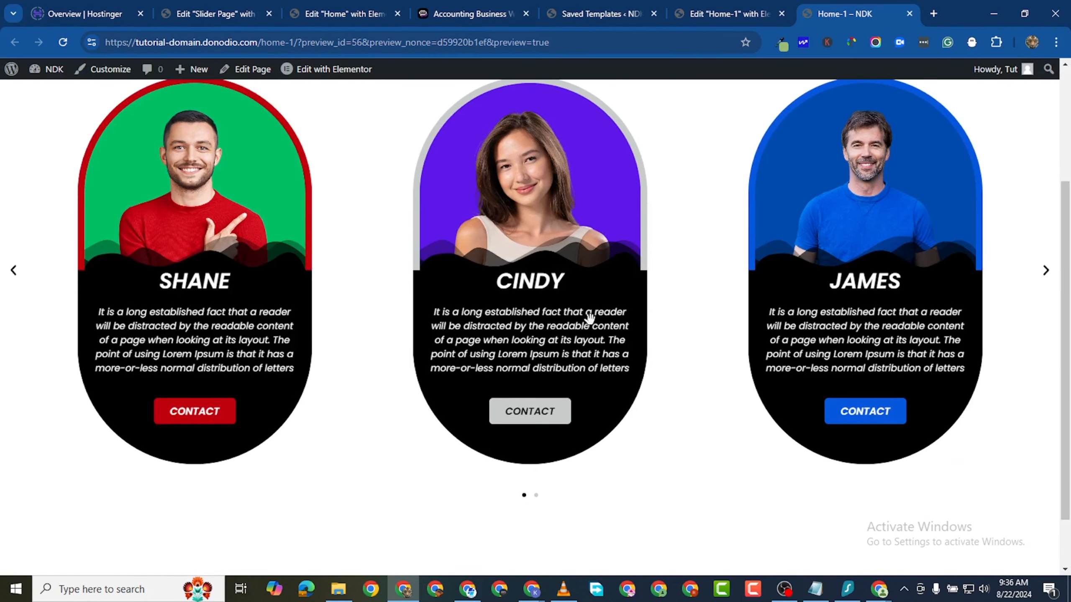
pyautogui.scroll(2, 616, 406)
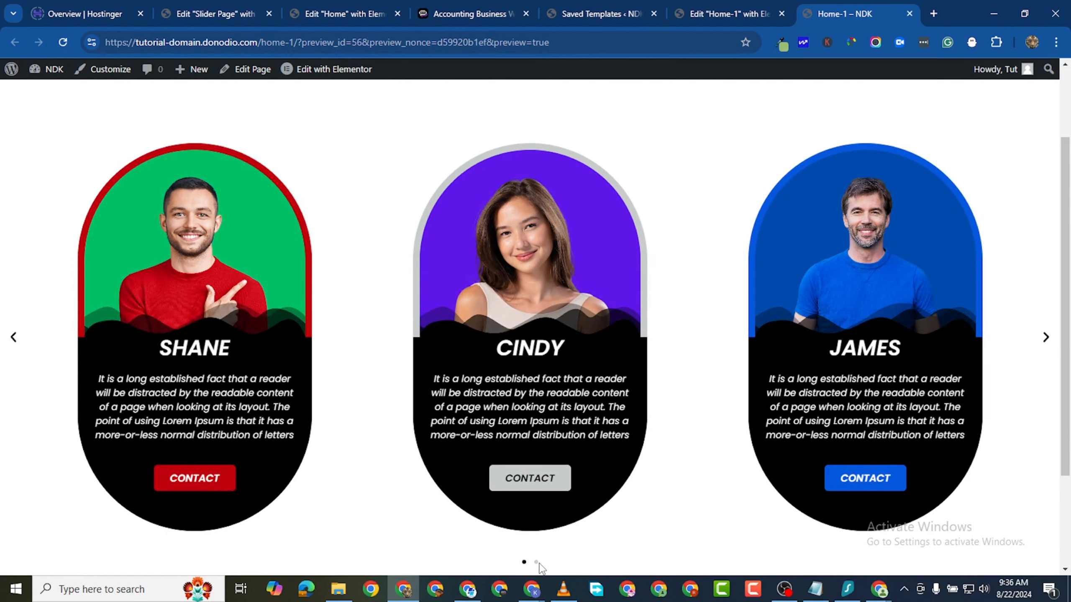
pyautogui.click(536, 562)
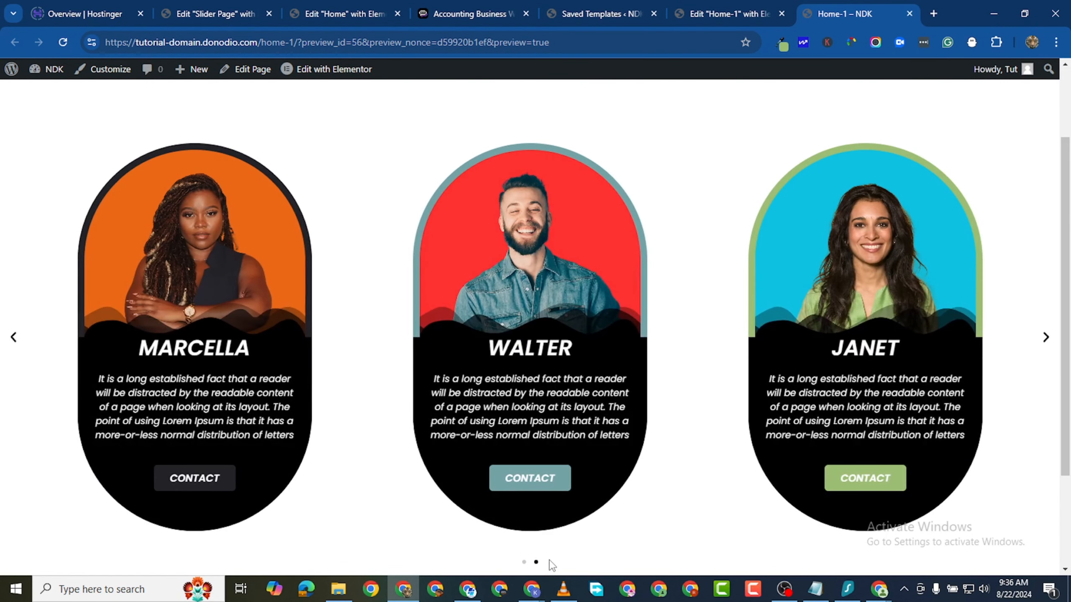
pyautogui.click(524, 562)
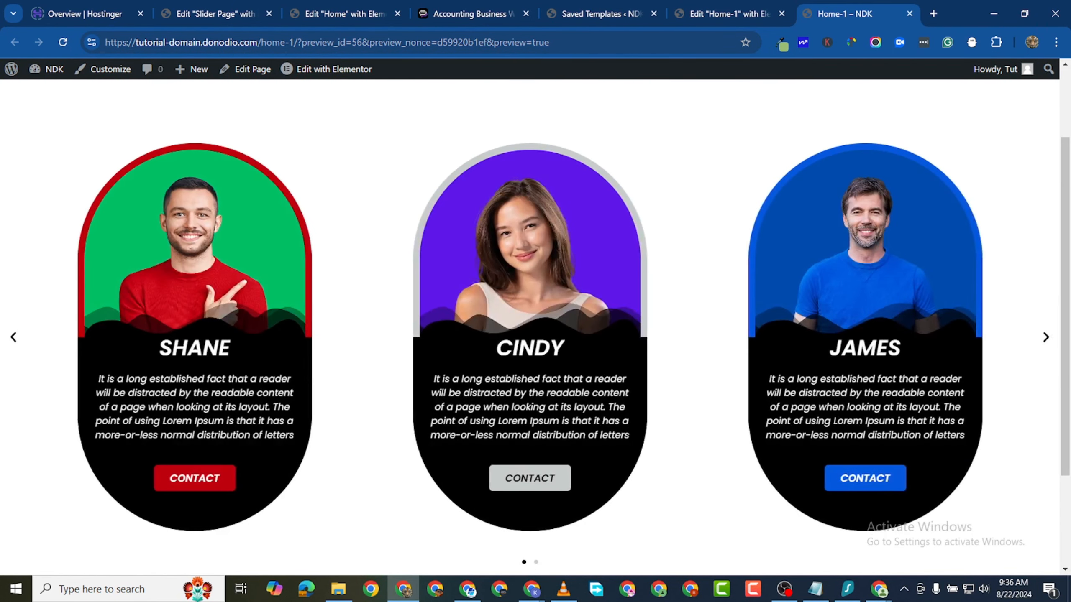
pyautogui.click(1046, 337)
pyautogui.click(1046, 338)
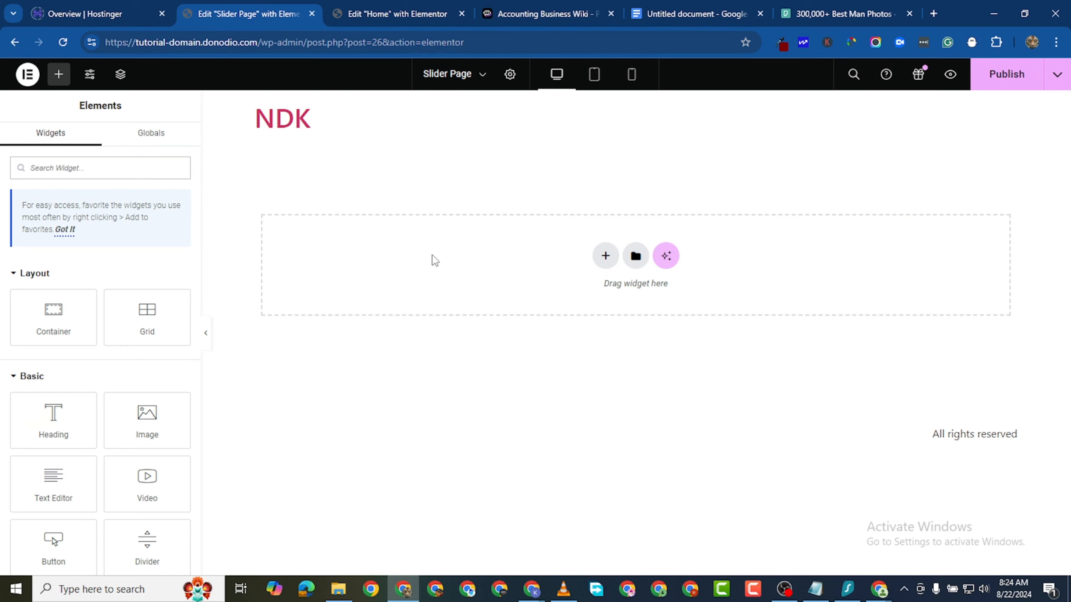
# Add a single-column Flexbox container with a 350 px boxed width to the Slider Page and nest a second container inside it.
pyautogui.click(605, 256)
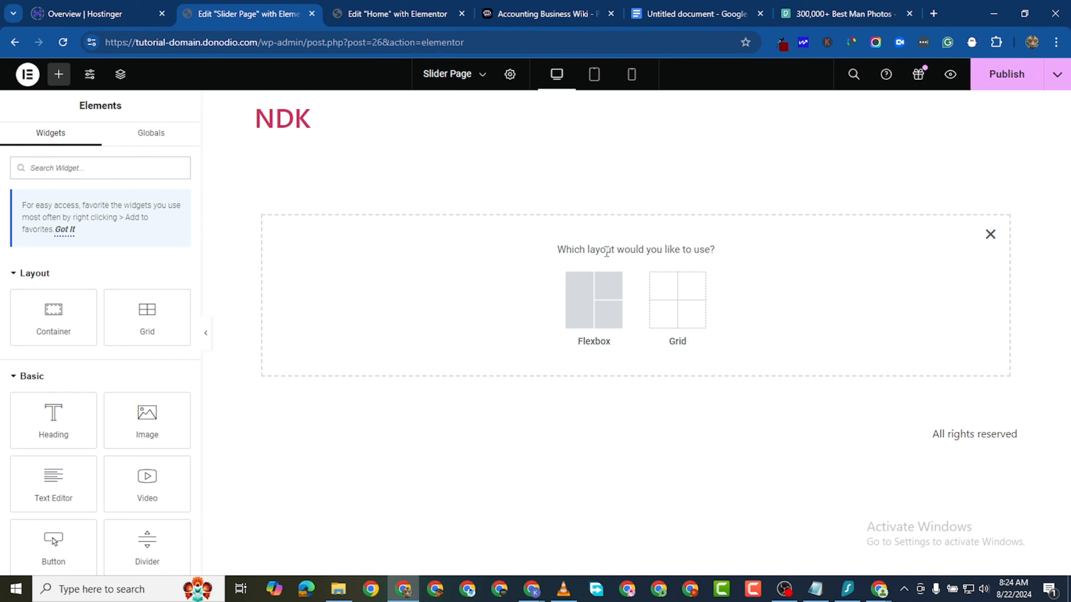
pyautogui.click(582, 293)
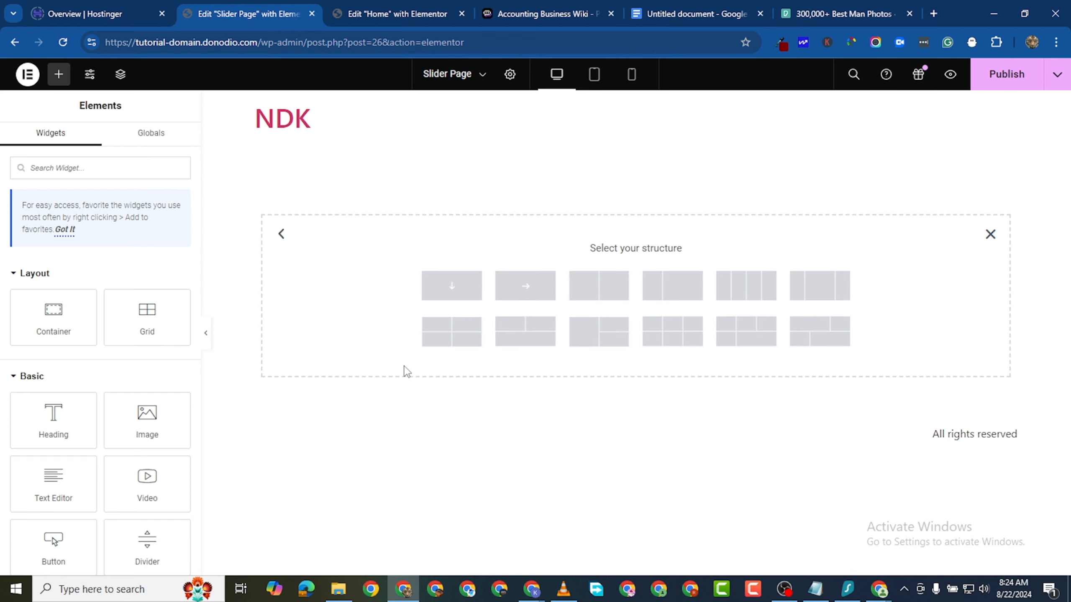
pyautogui.click(450, 287)
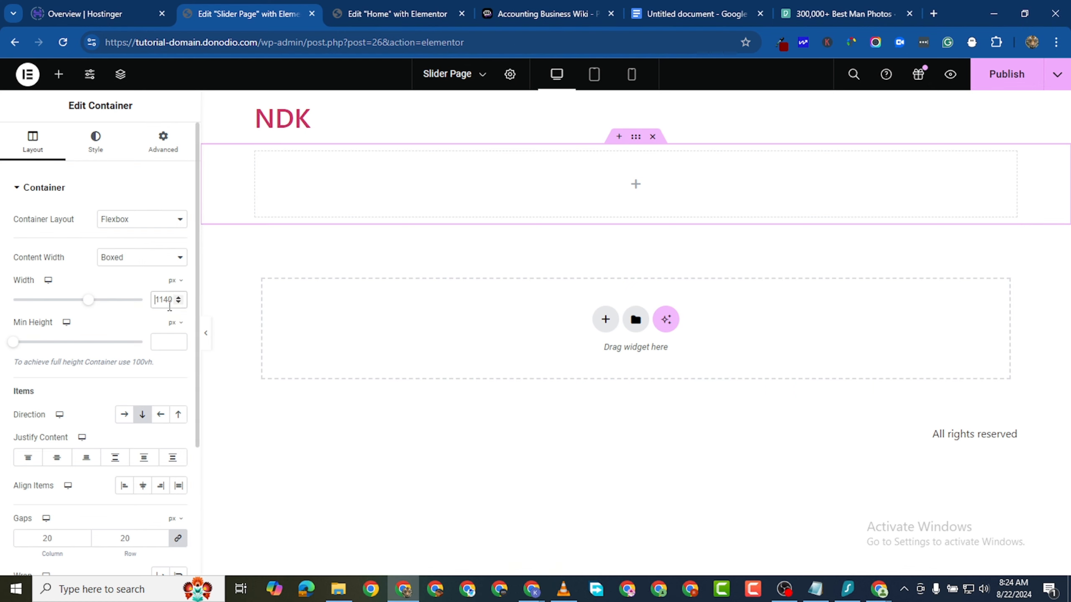
pyautogui.write('350')
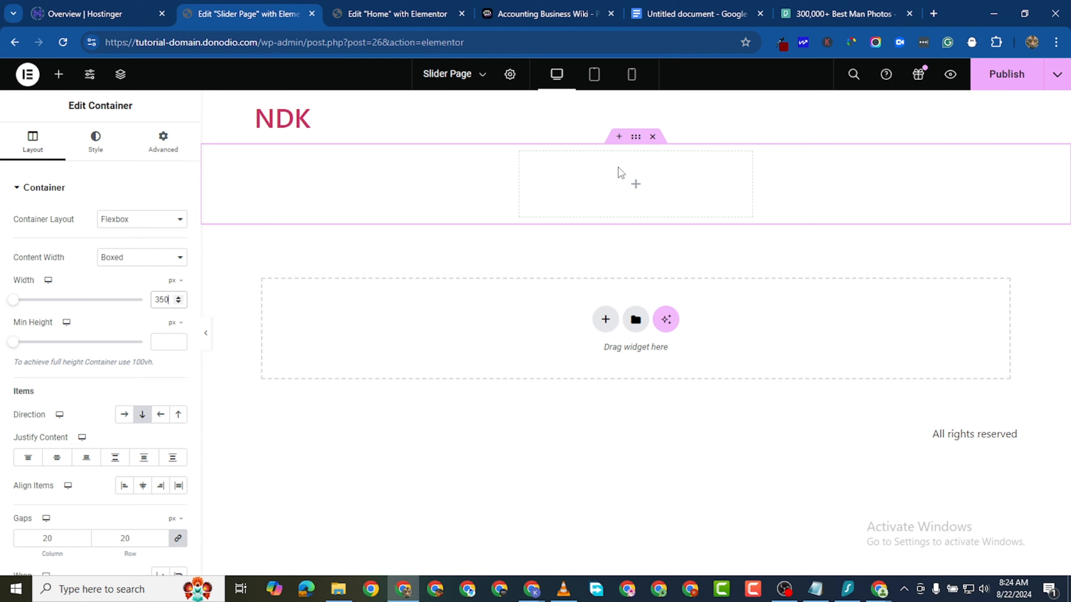
pyautogui.click(59, 73)
pyautogui.moveTo(55, 292); pyautogui.dragTo(615, 284)
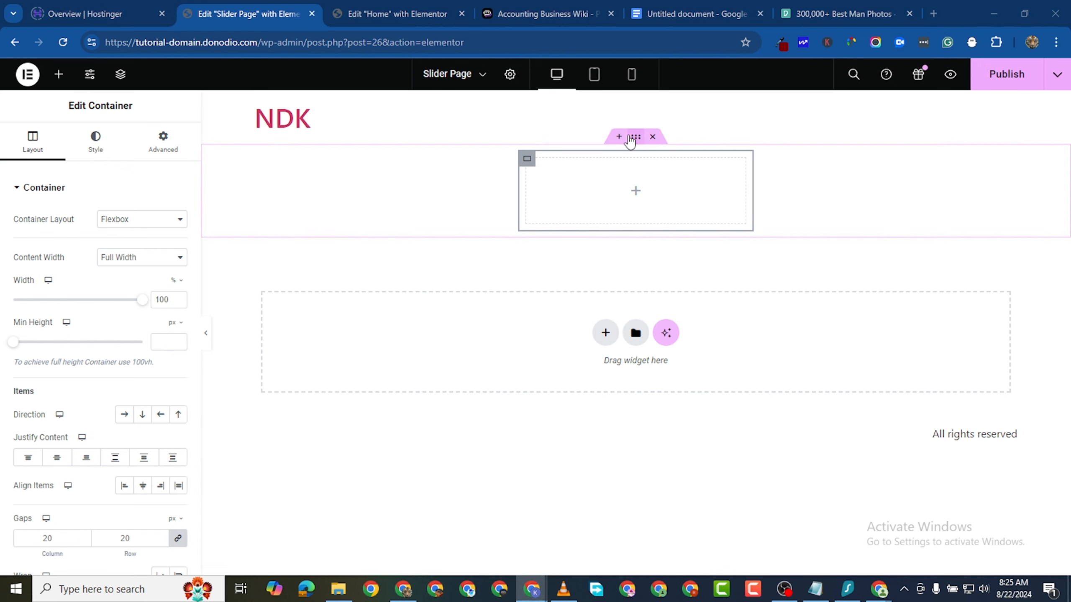
# Set the outer container's padding to 150 px at the top and bottom and 0 on the sides.
pyautogui.click(636, 138)
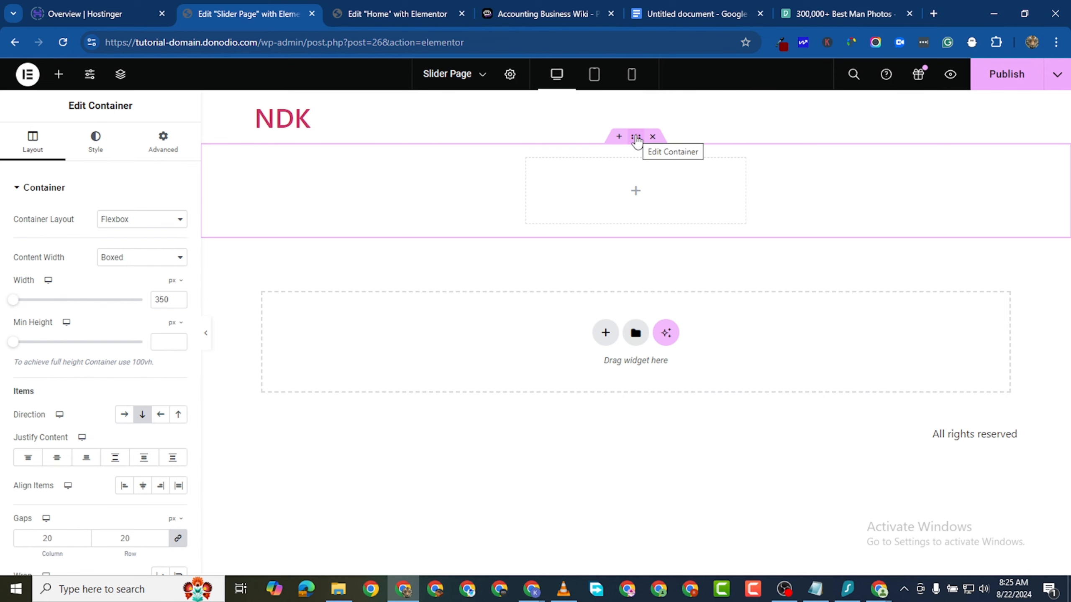
pyautogui.click(156, 153)
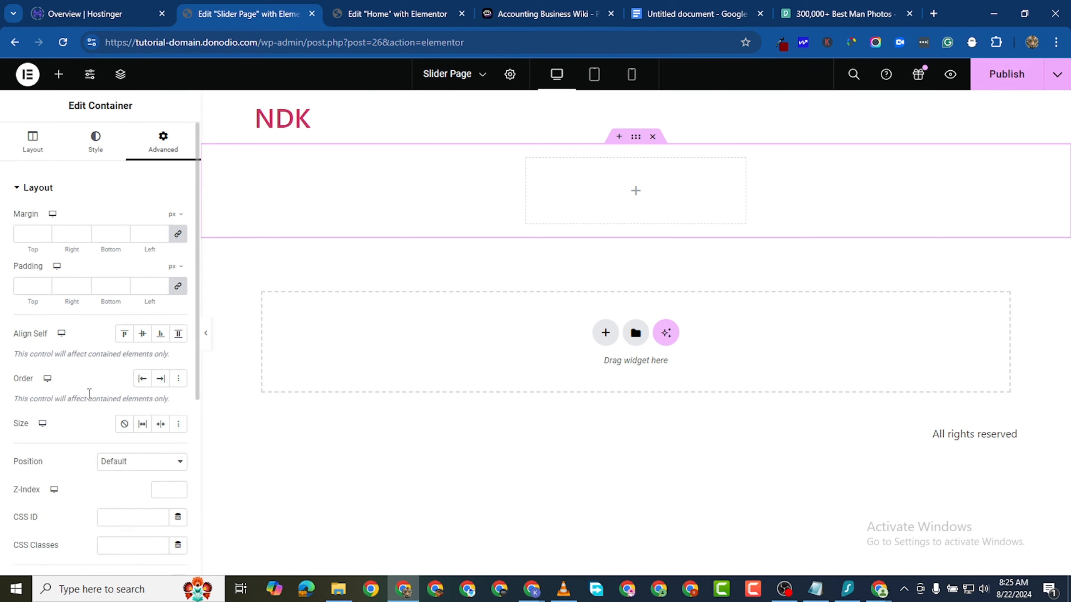
pyautogui.click(22, 287)
pyautogui.write('0')
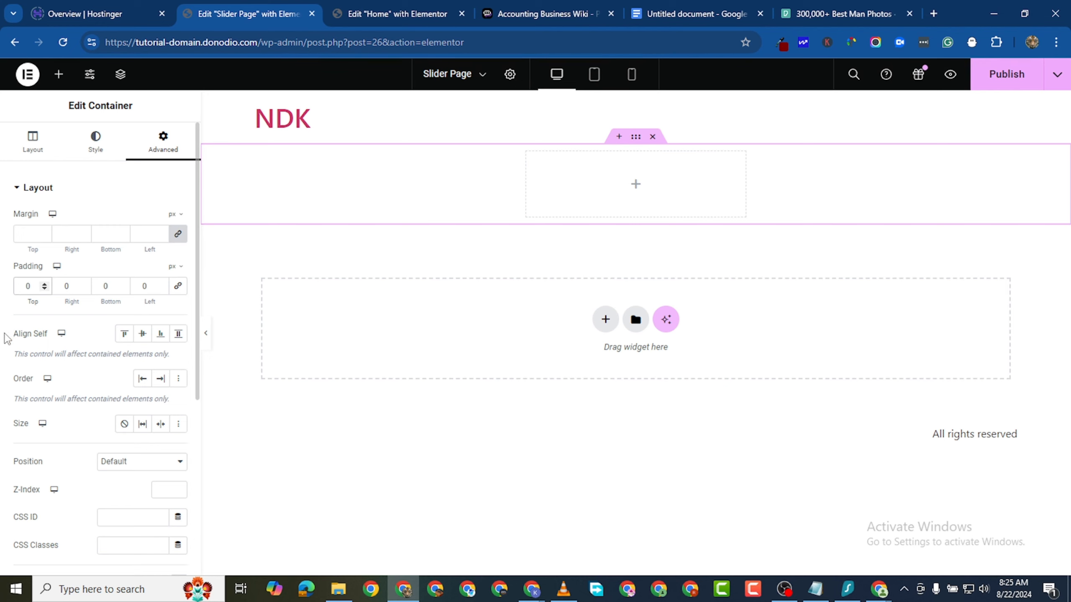
pyautogui.write('1500')
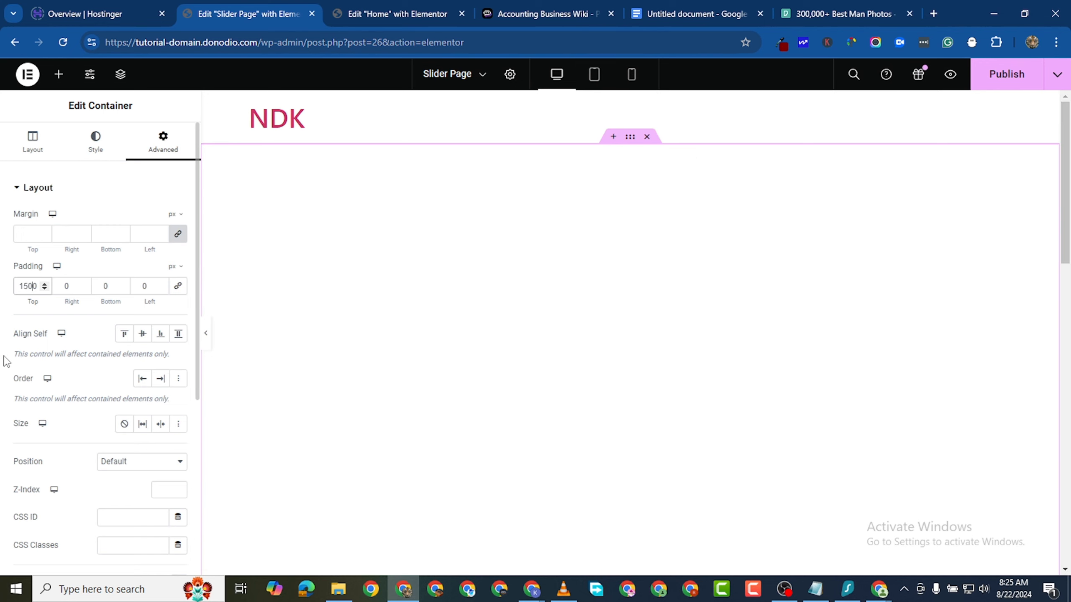
pyautogui.press('BackSpace')
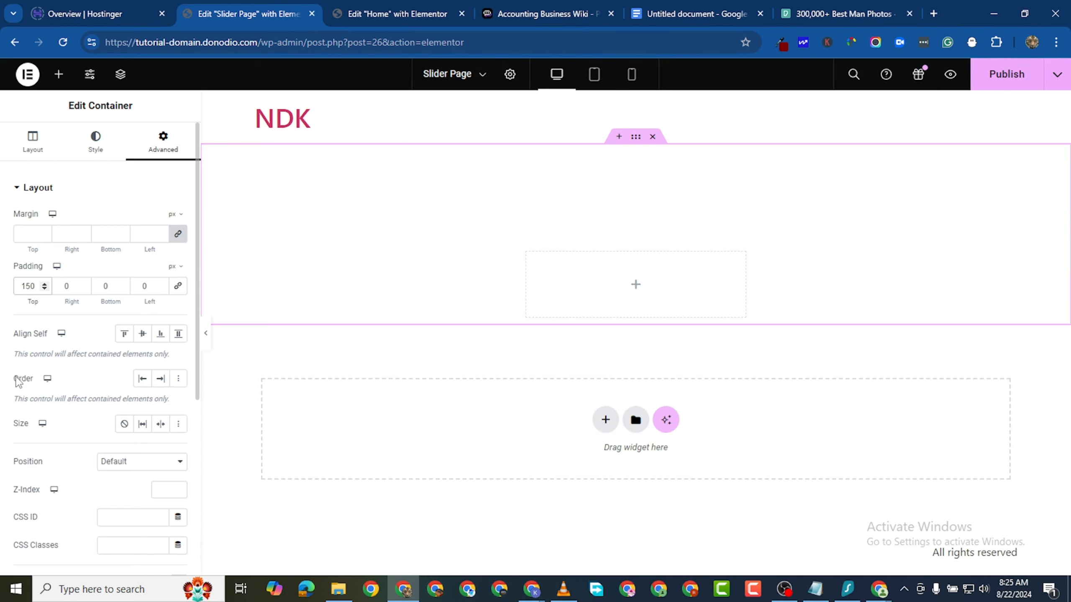
pyautogui.click(97, 286)
pyautogui.write('1')
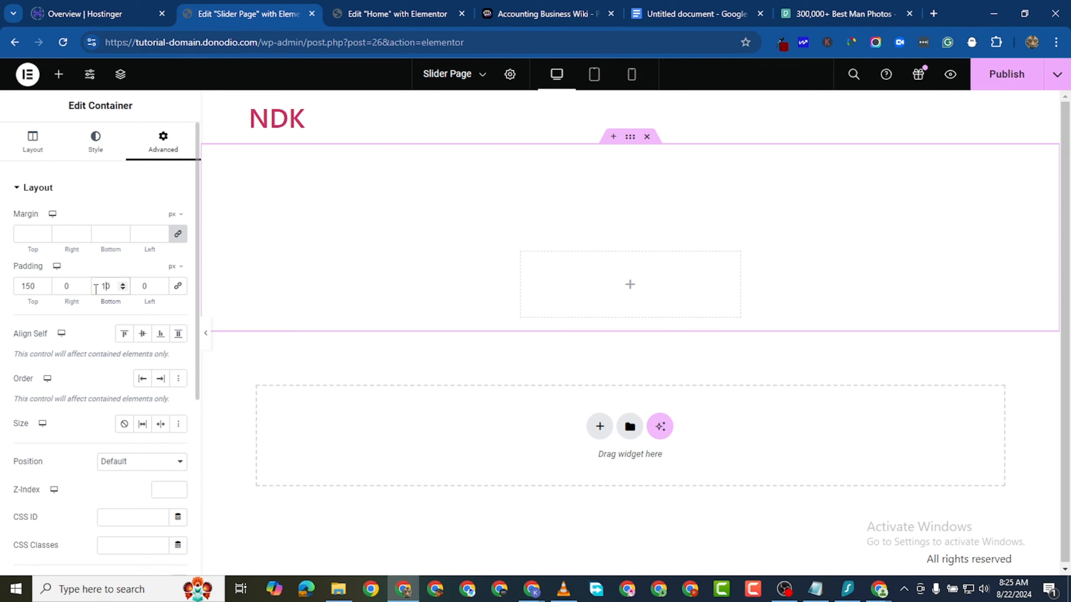
pyautogui.write('50')
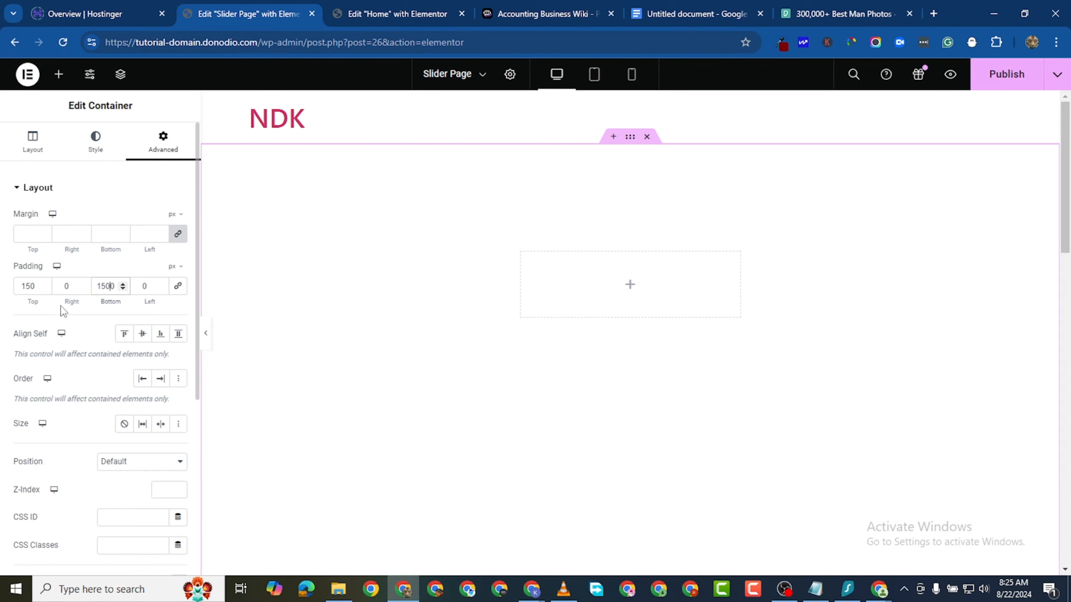
pyautogui.press('BackSpace')
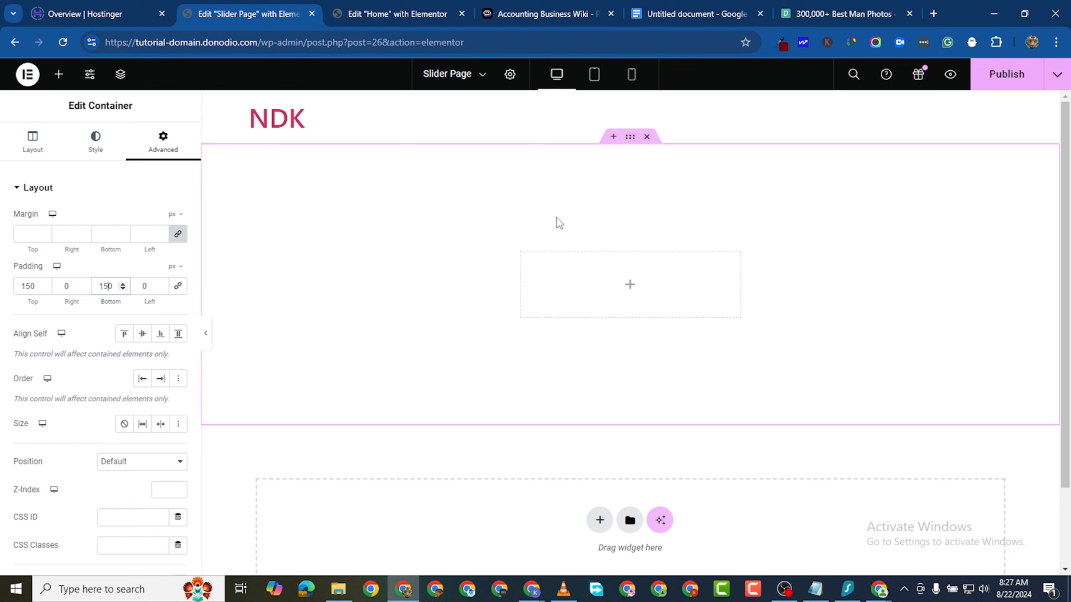
# Give the inner container a classic background in solid black, #000000.
pyautogui.click(522, 253)
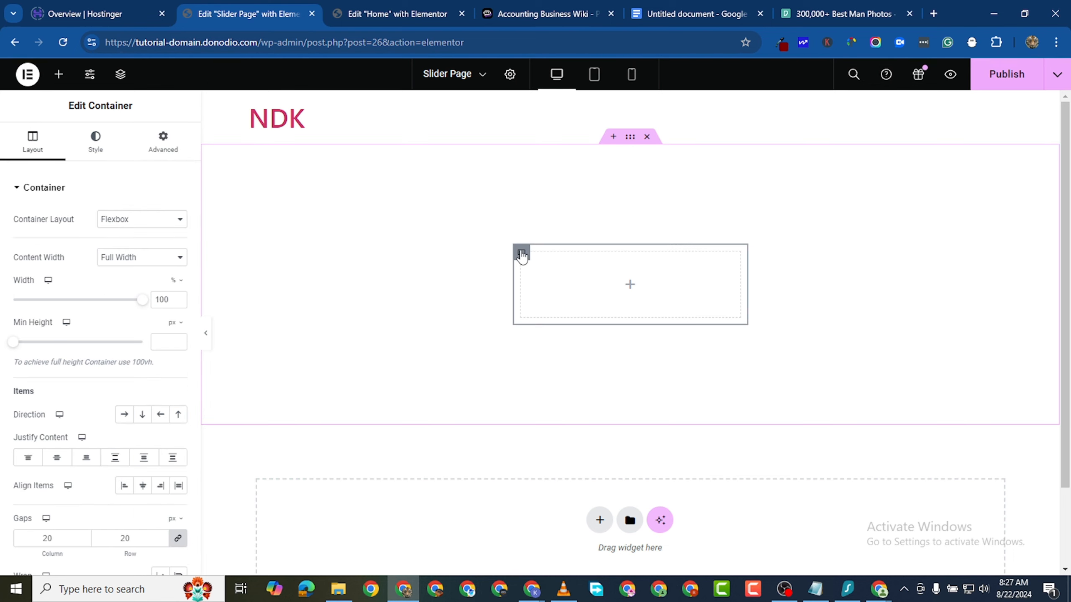
pyautogui.click(99, 151)
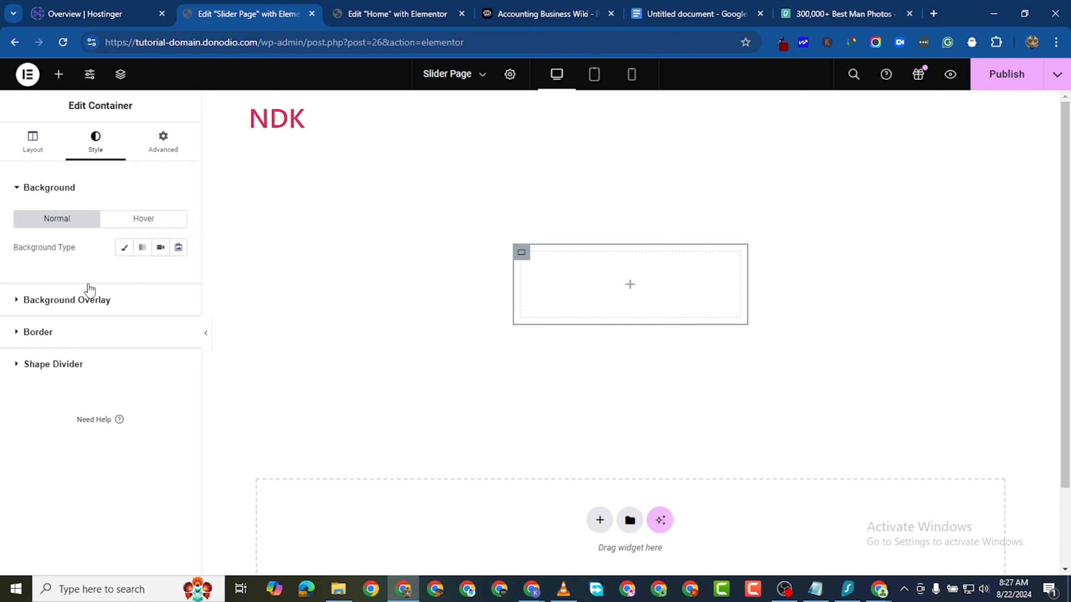
pyautogui.click(124, 247)
pyautogui.click(183, 277)
pyautogui.moveTo(141, 386); pyautogui.dragTo(71, 467)
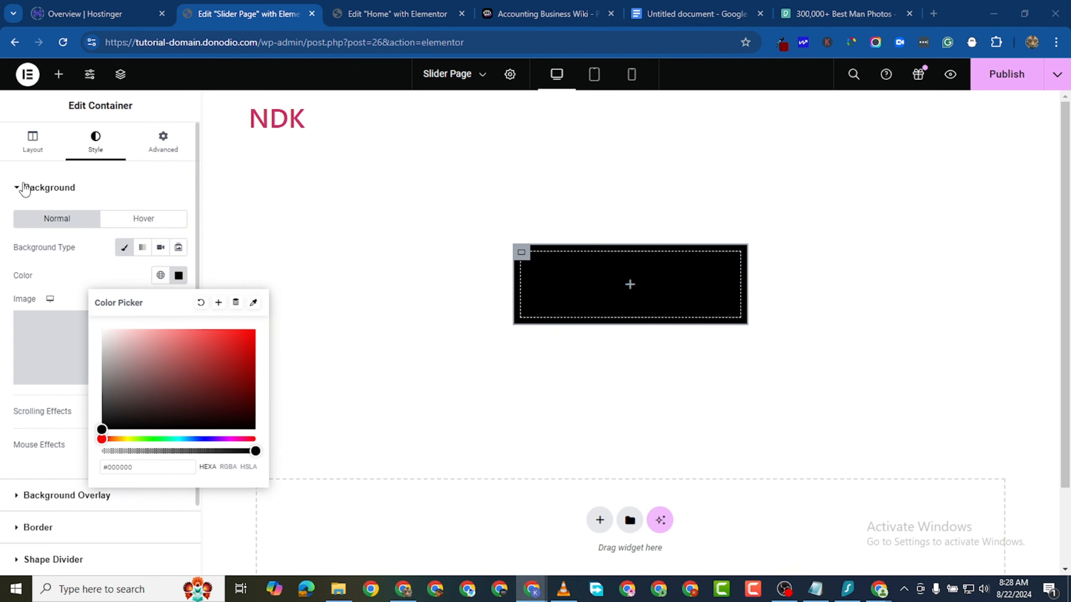
# Round the inner container's corners with a border radius of 180 px on all sides.
pyautogui.scroll(-2, 5, 389)
pyautogui.click(20, 445)
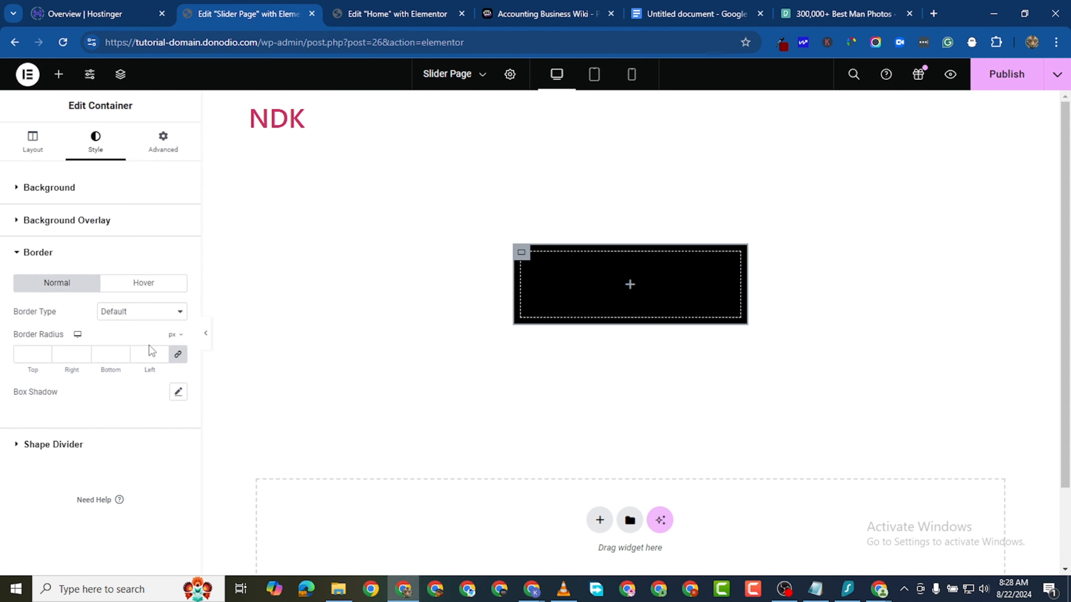
pyautogui.click(29, 364)
pyautogui.write('180')
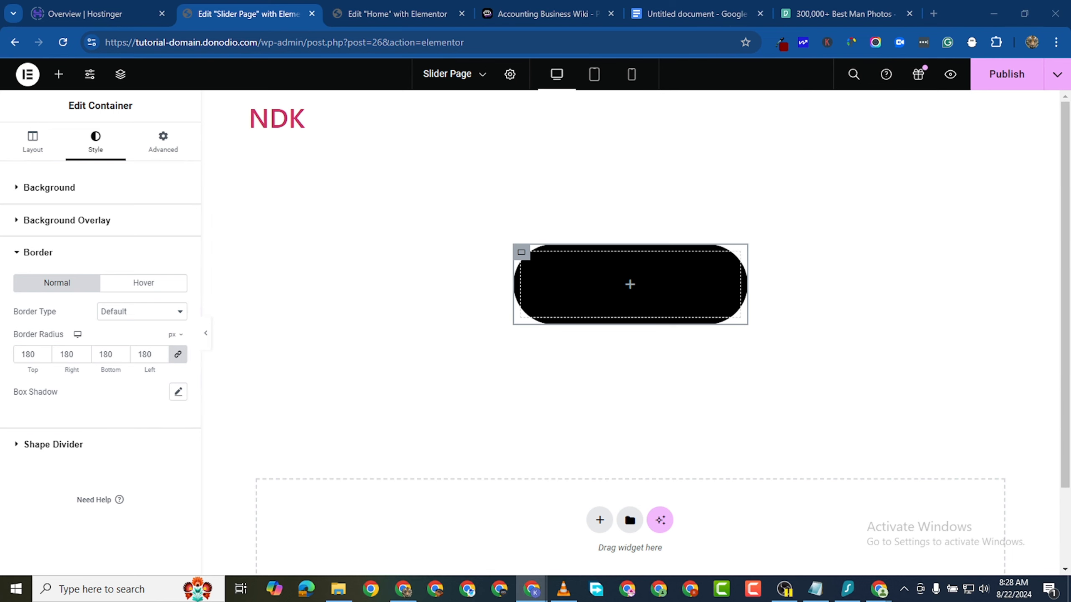
# Set the inner container's padding to 0 on all sides and unlink the padding values.
pyautogui.click(155, 154)
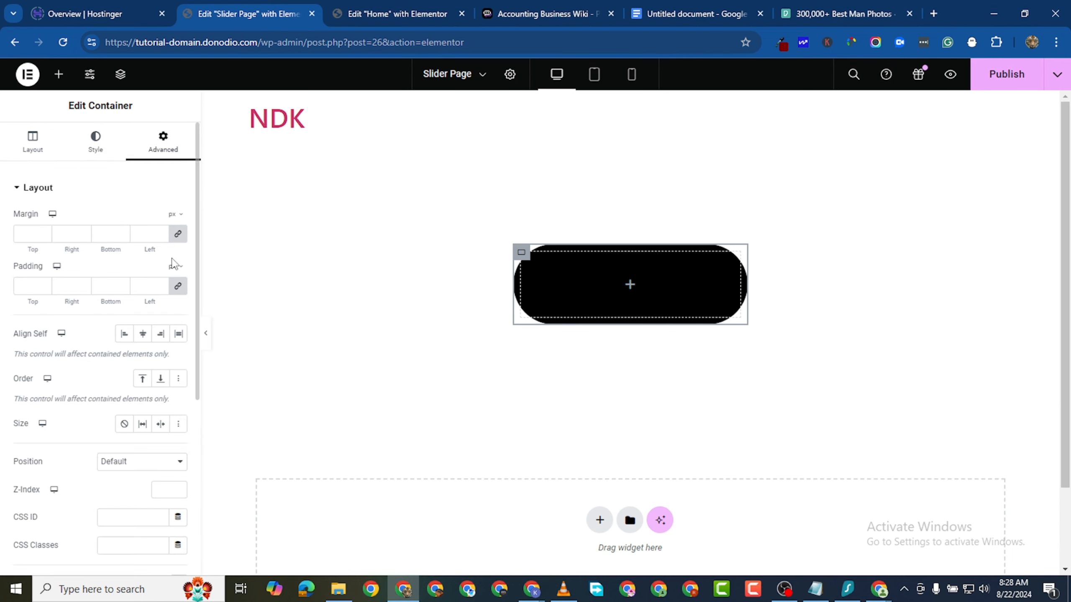
pyautogui.scroll(-3, 115, 519)
pyautogui.scroll(3, 147, 384)
pyautogui.click(178, 287)
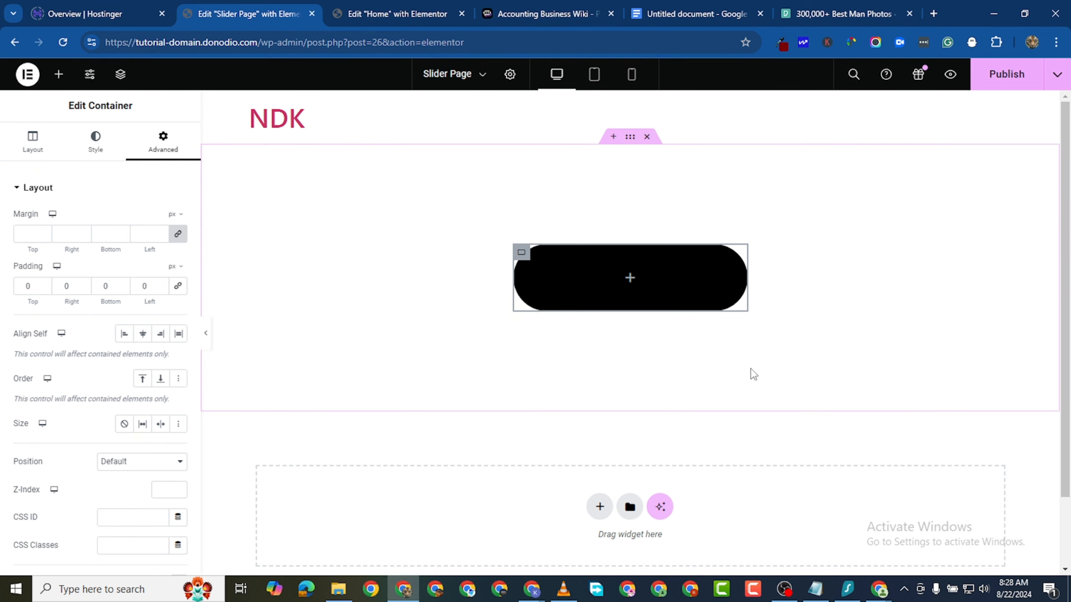
# Set the inner container's minimum height to 260 px.
pyautogui.click(47, 147)
pyautogui.scroll(-2, 105, 265)
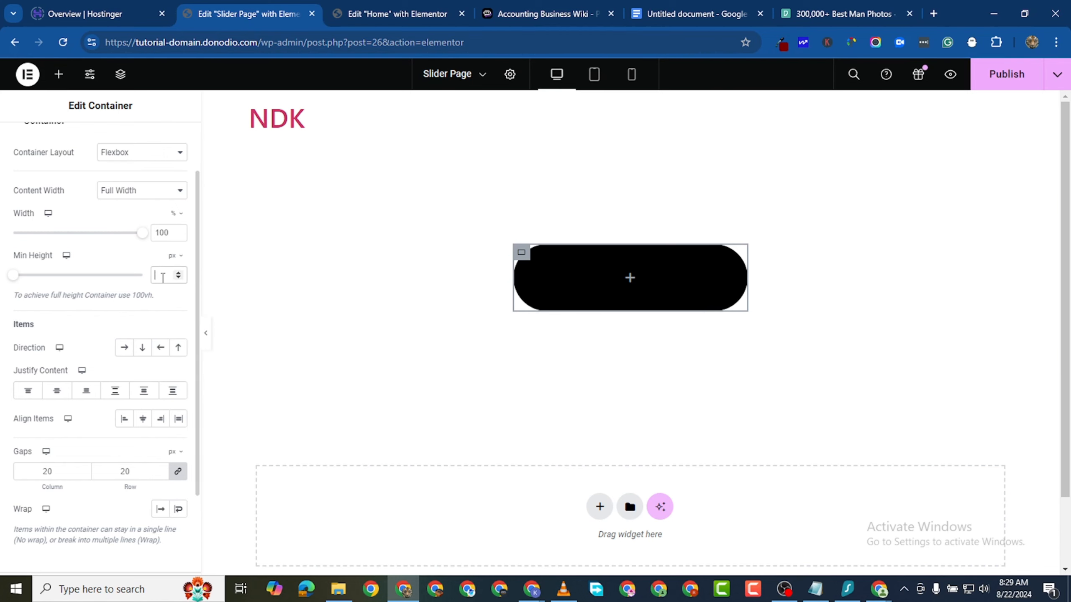
pyautogui.write('2')
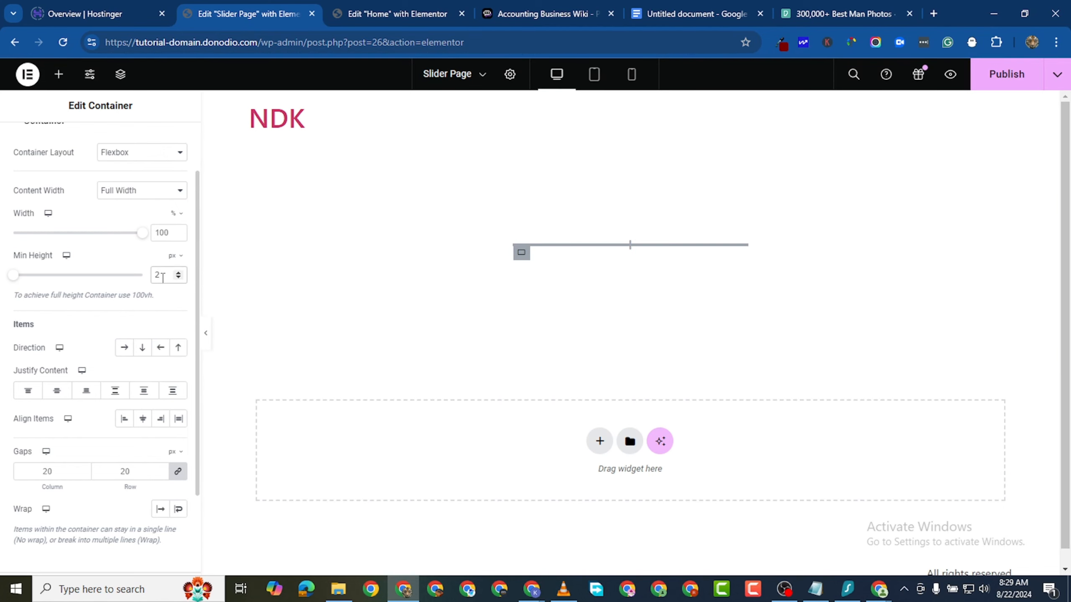
pyautogui.write('00')
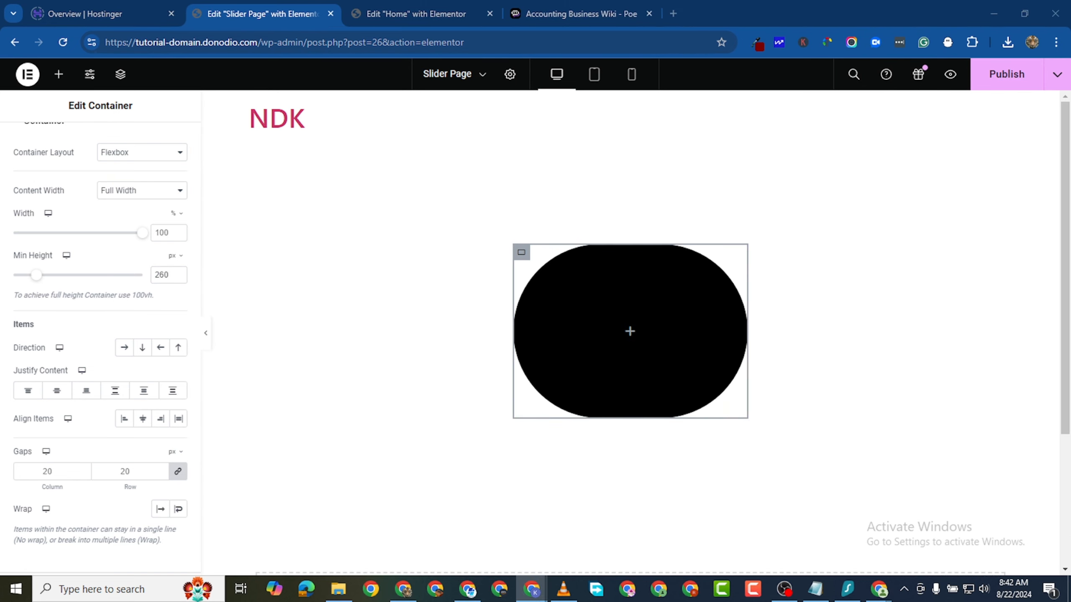
# Open the media picker for the inner container's background image.
pyautogui.scroll(2, 97, 228)
pyautogui.scroll(-2, 99, 202)
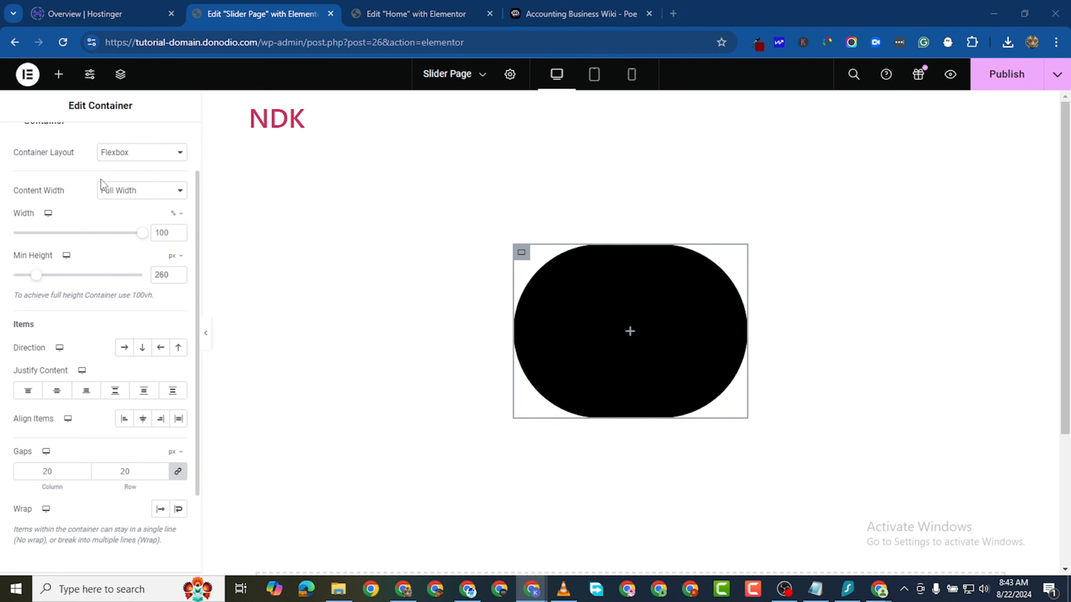
pyautogui.scroll(2, 103, 169)
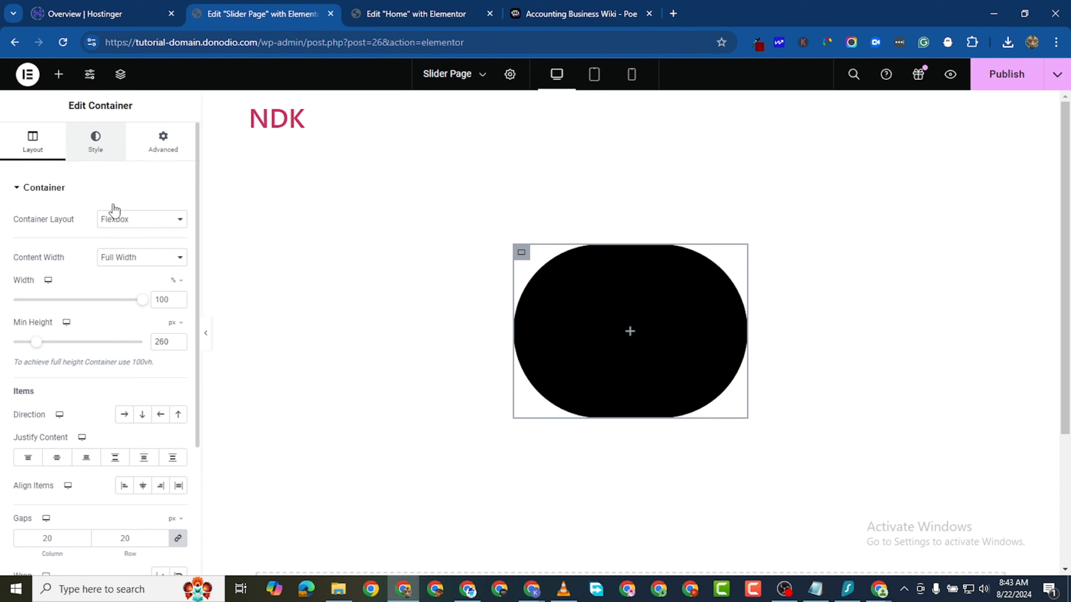
pyautogui.click(95, 141)
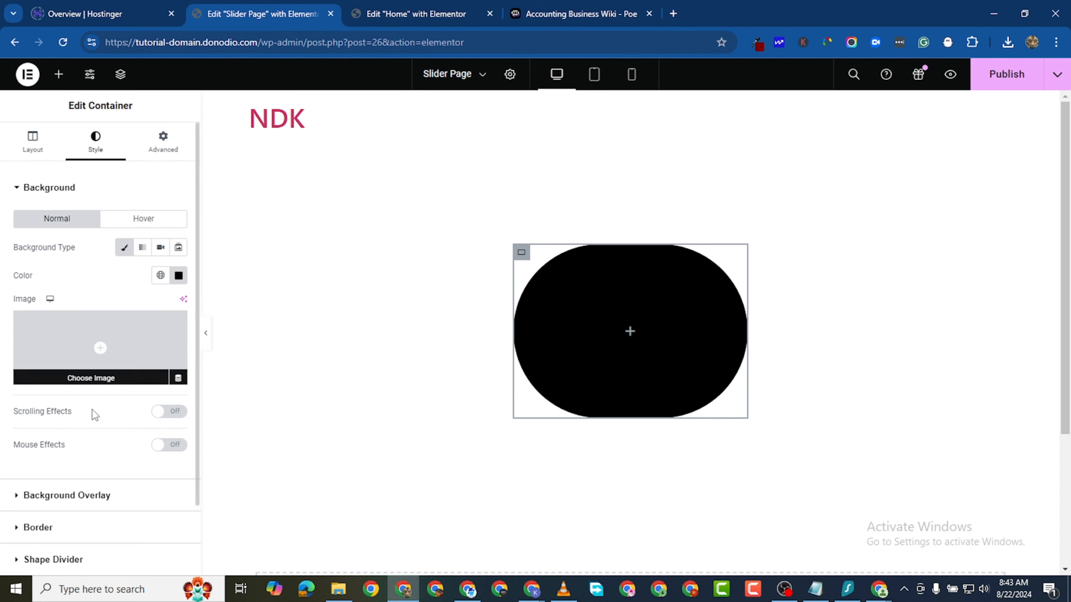
pyautogui.scroll(-2, 87, 422)
pyautogui.scroll(2, 98, 349)
pyautogui.scroll(-2, 107, 313)
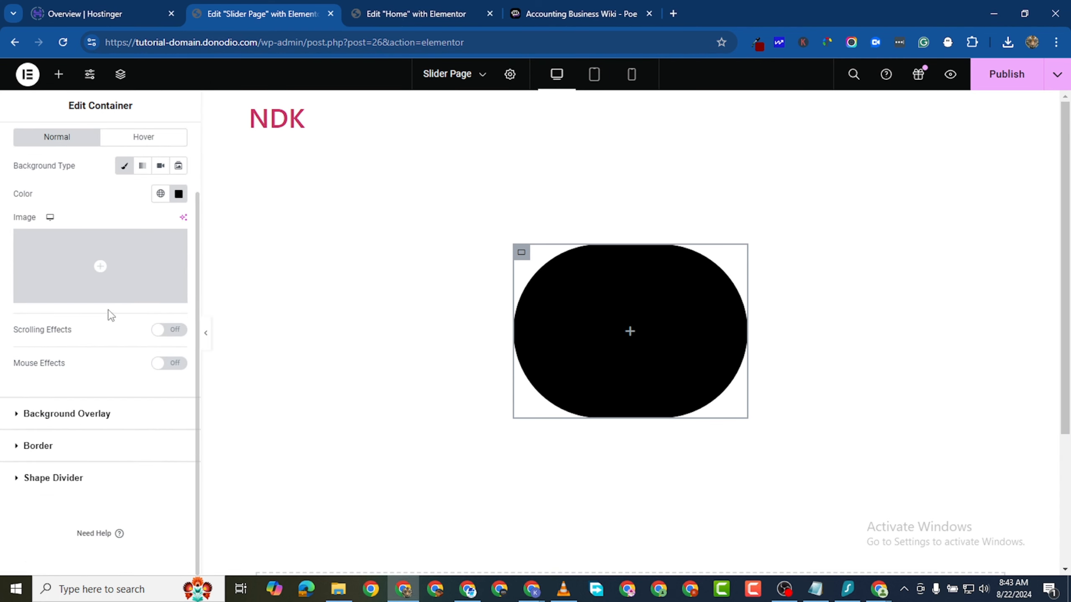
pyautogui.scroll(1, 112, 366)
pyautogui.click(103, 279)
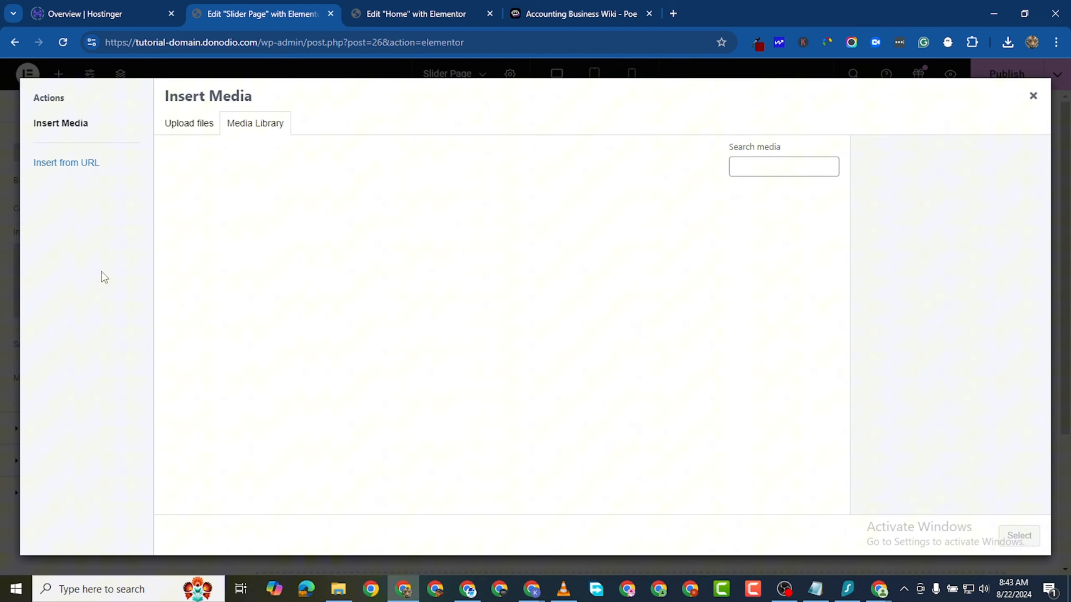
# Upload picture 1 from the SLIDE PICTURES folder and insert it as the inner container's background image.
pyautogui.click(195, 124)
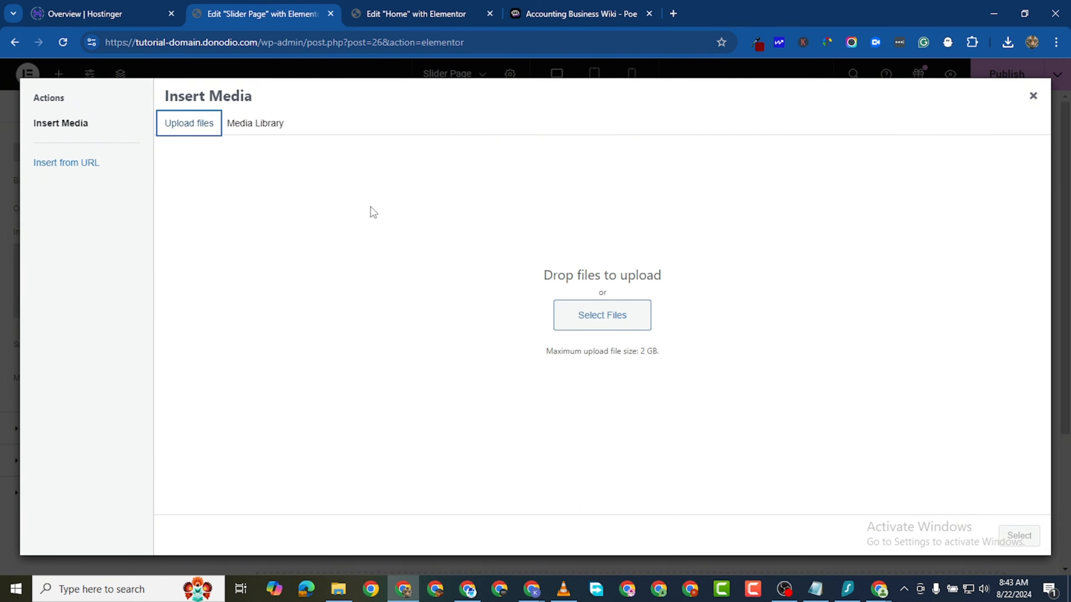
pyautogui.click(559, 317)
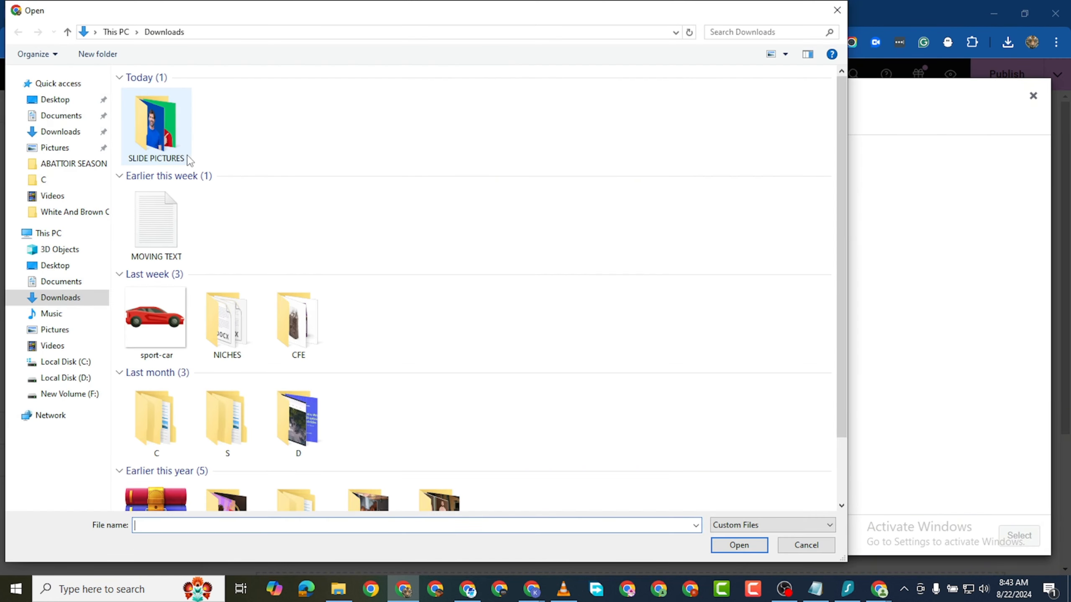
pyautogui.doubleClick(167, 147)
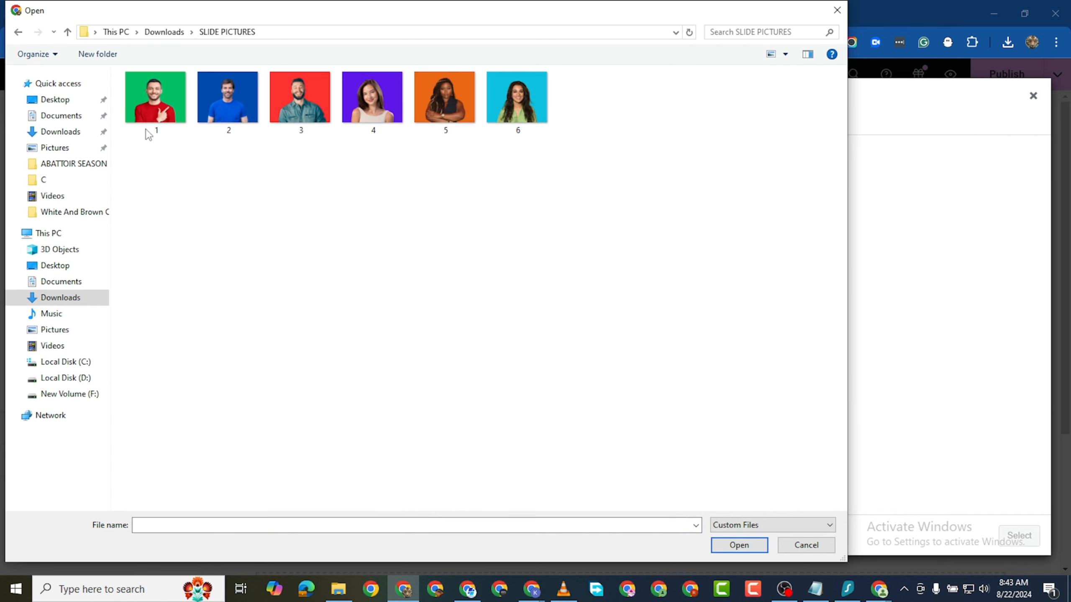
pyautogui.moveTo(148, 134); pyautogui.dragTo(553, 66)
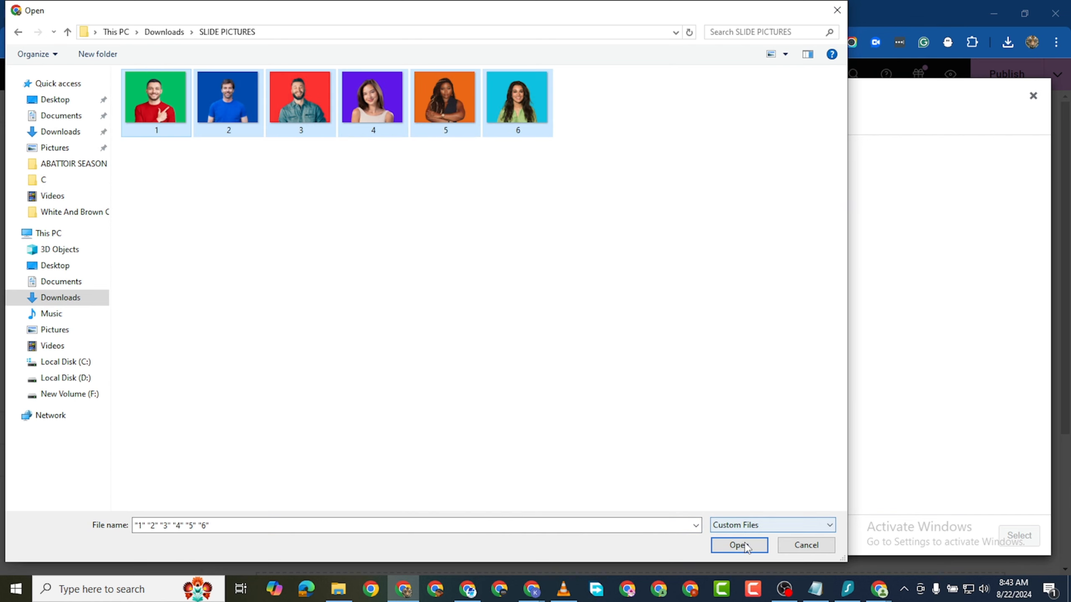
pyautogui.click(574, 322)
pyautogui.click(162, 113)
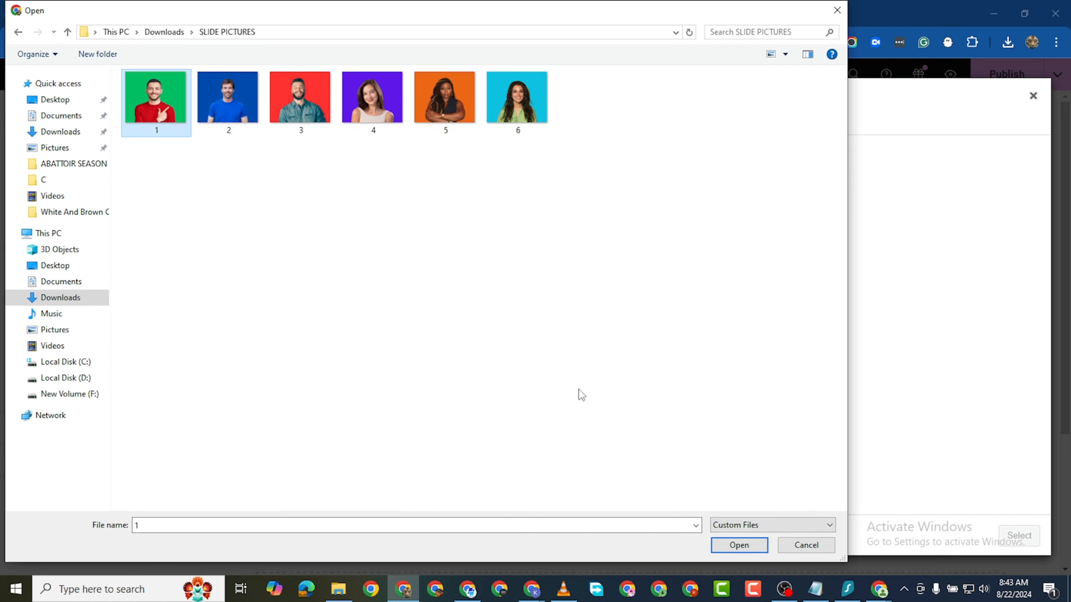
pyautogui.click(739, 544)
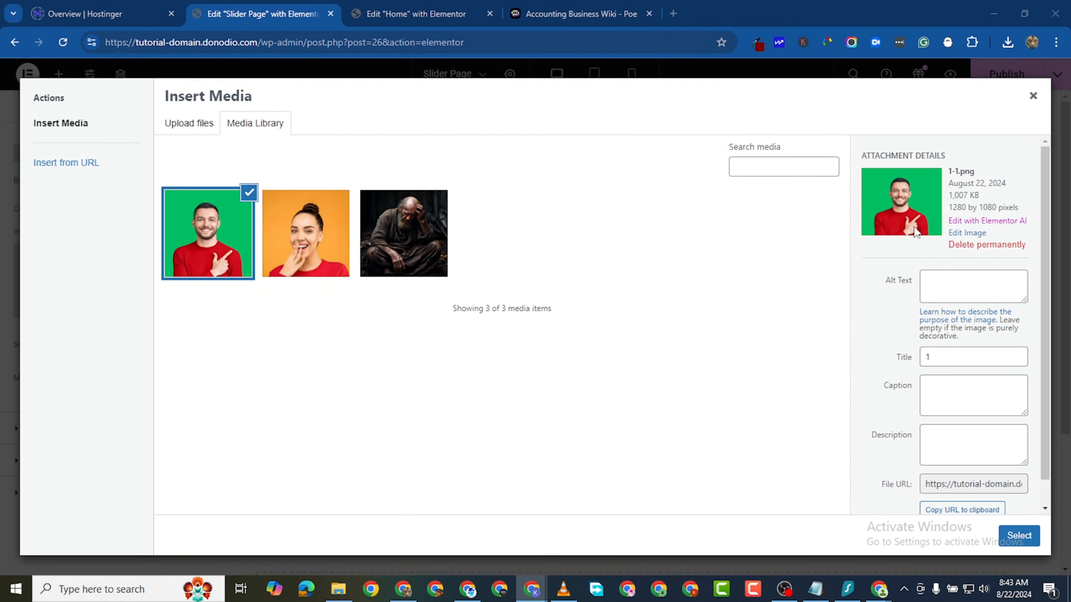
pyautogui.click(1019, 541)
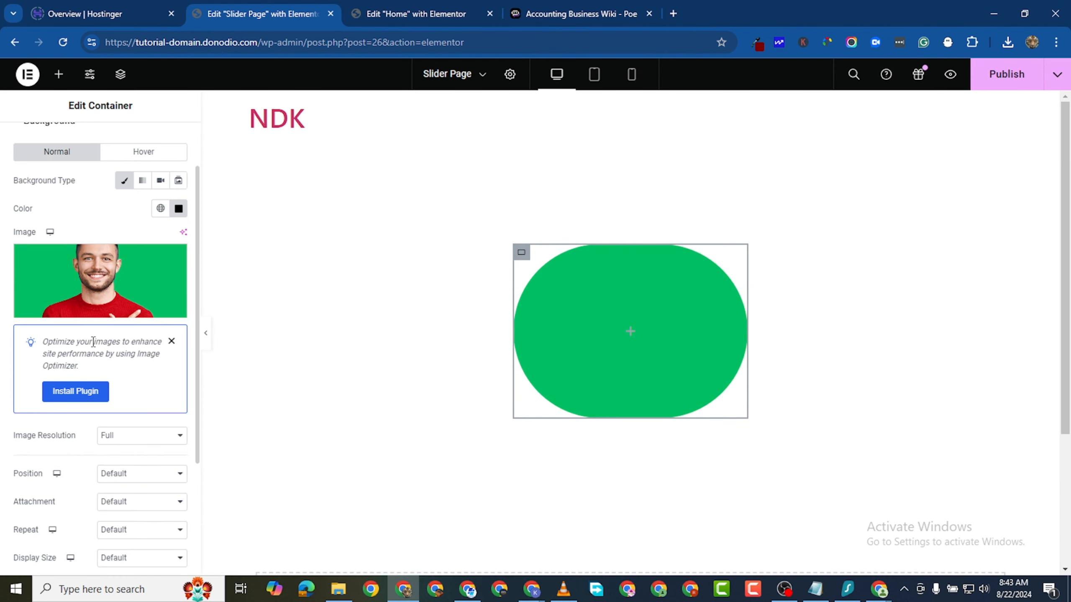
# Set the inner container's background image position to Center Center.
pyautogui.moveTo(126, 270)
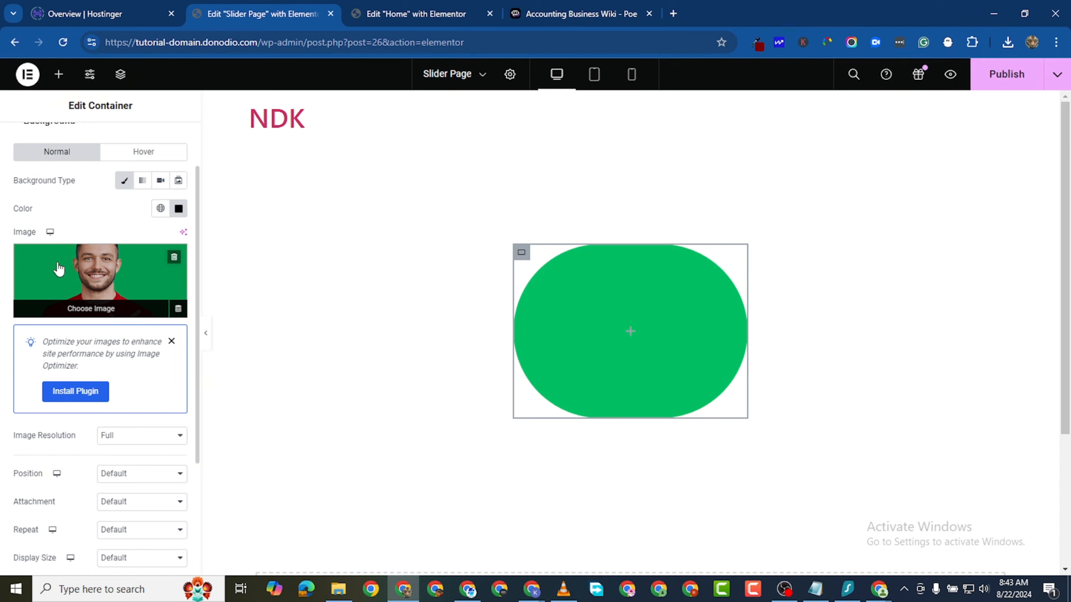
pyautogui.scroll(-2, 122, 422)
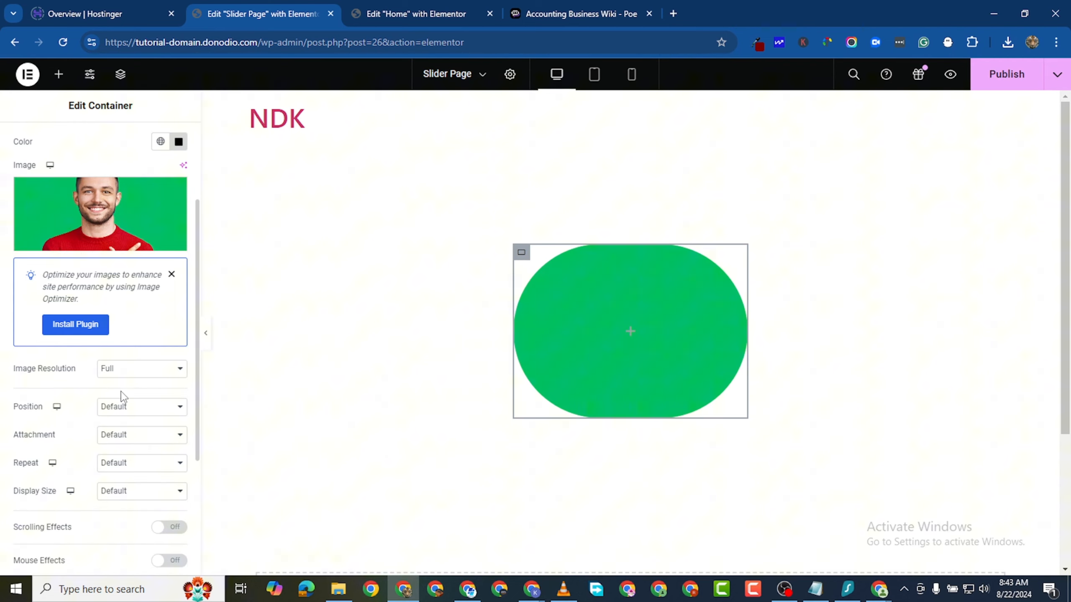
pyautogui.click(129, 370)
pyautogui.click(129, 371)
pyautogui.scroll(-2, 120, 396)
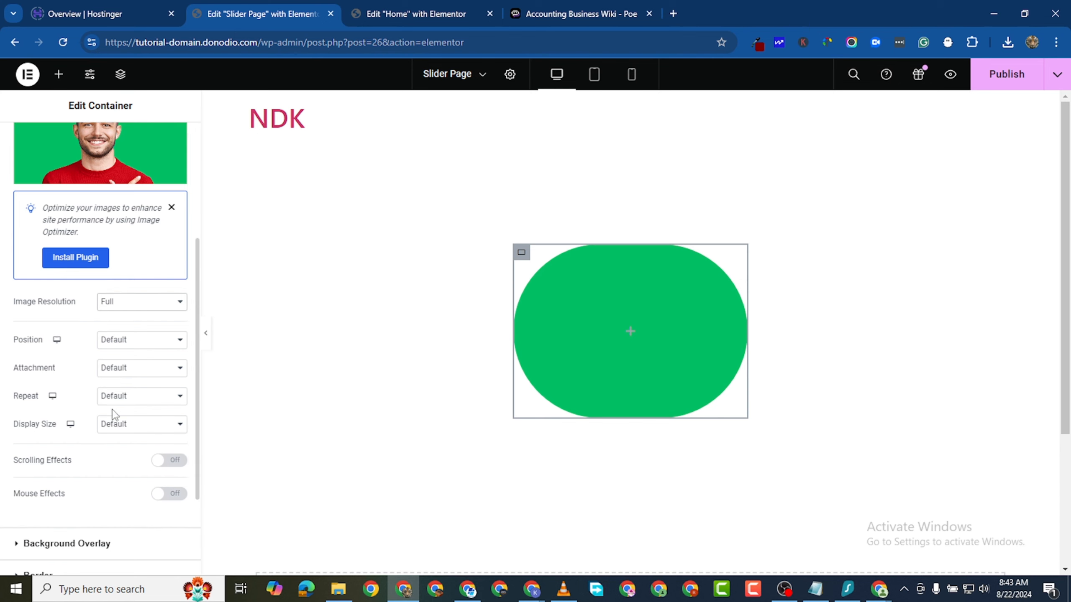
pyautogui.click(131, 342)
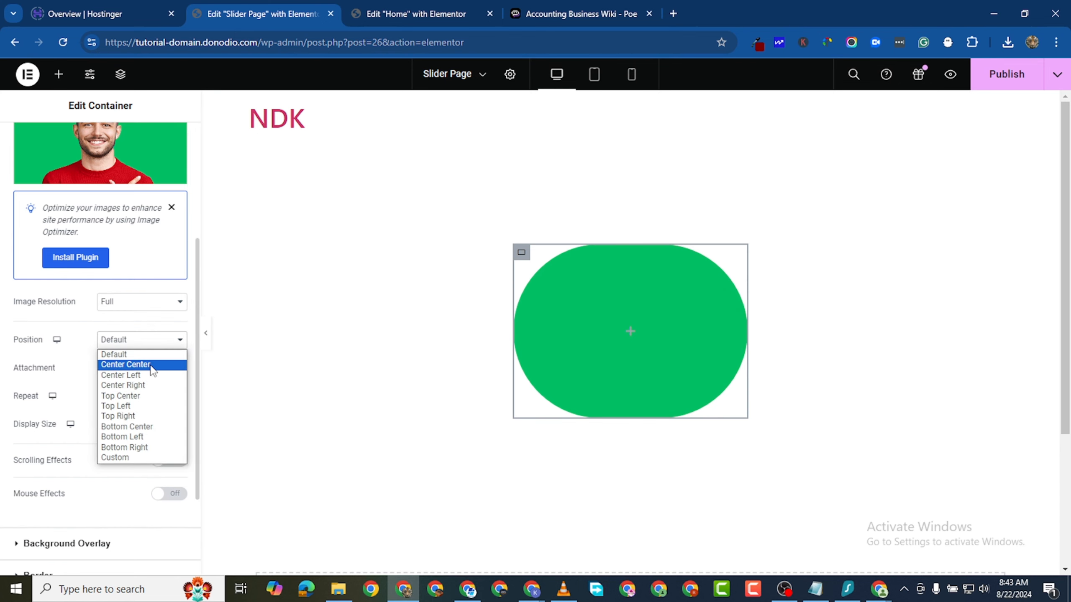
pyautogui.click(125, 364)
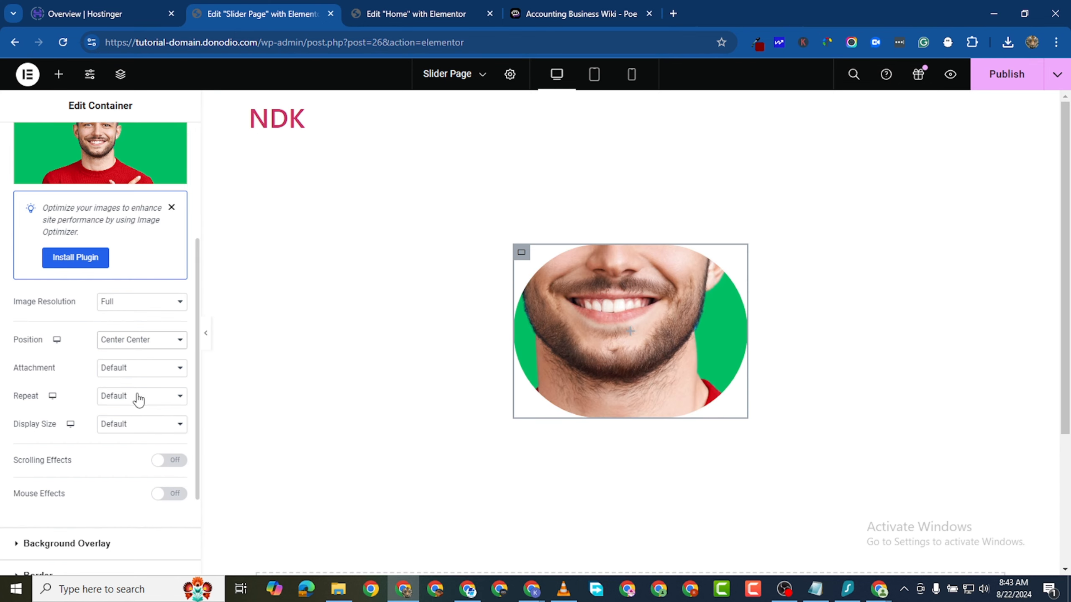
# Set the background image's display size to Cover and its repeat option to No-repeat.
pyautogui.click(140, 426)
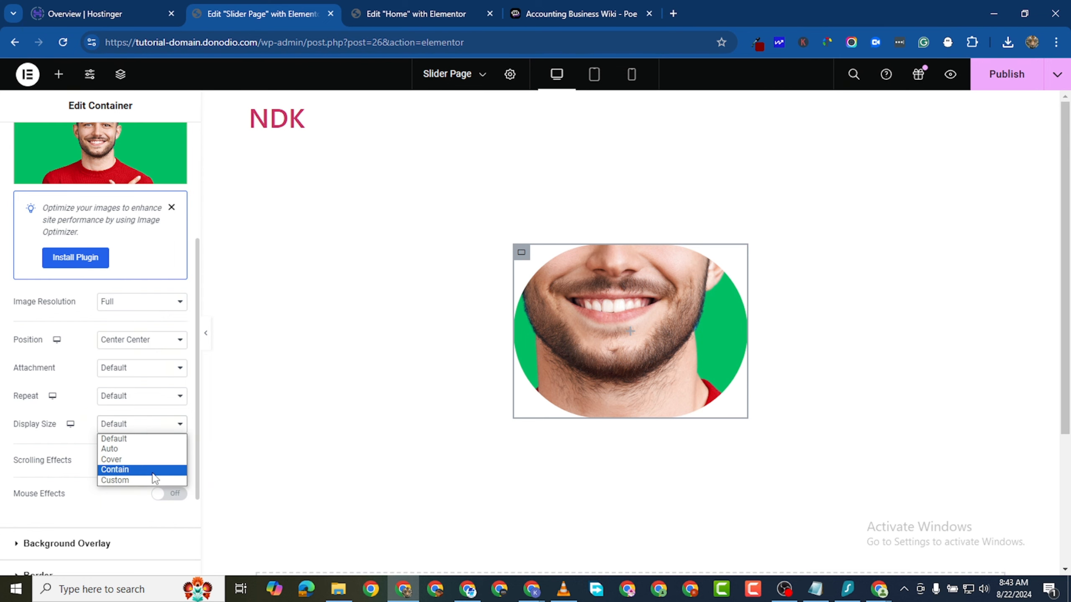
pyautogui.click(154, 460)
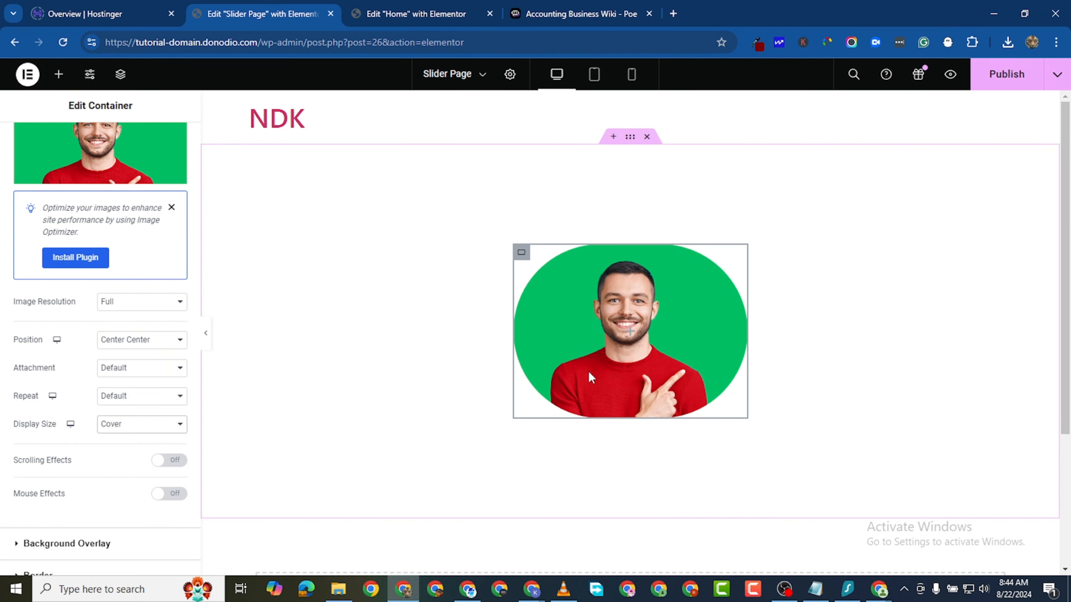
pyautogui.click(132, 397)
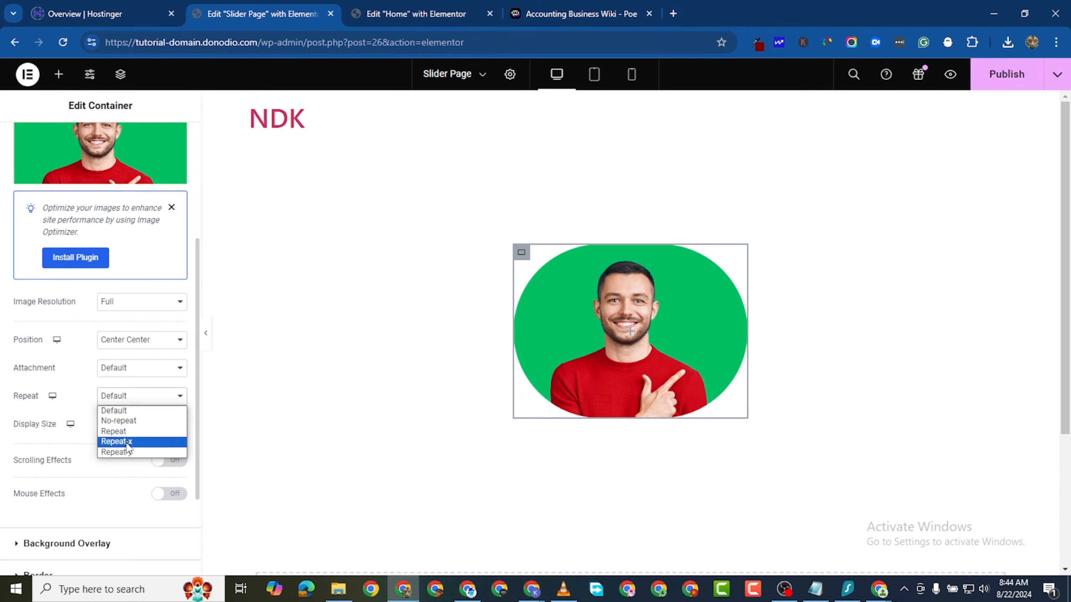
pyautogui.click(146, 421)
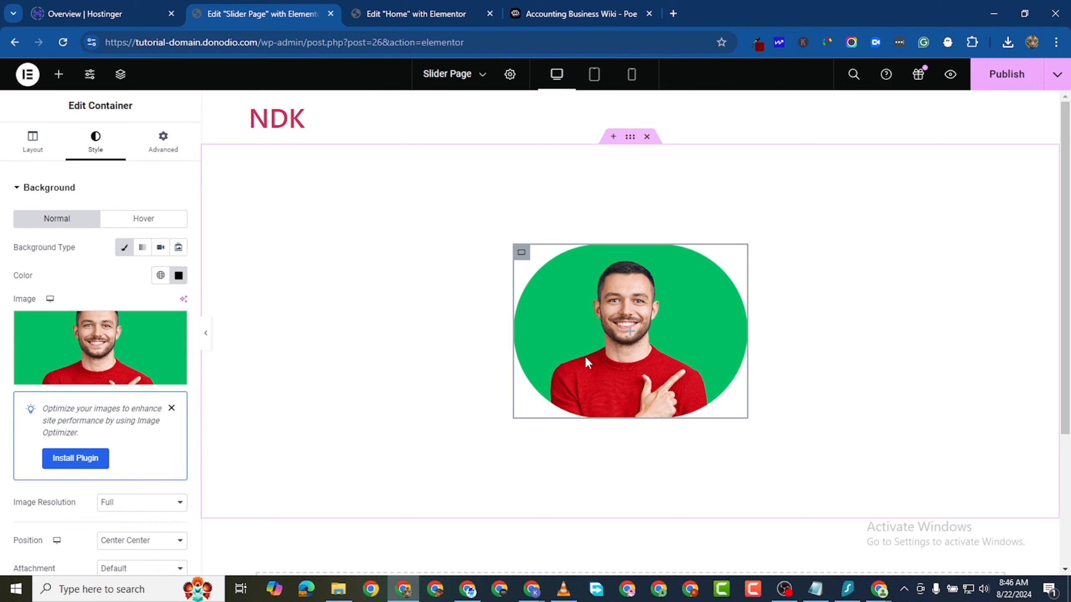
# Set the inner container's bottom and left border radius values to 0, leaving only the upper corners rounded.
pyautogui.scroll(-3, 585, 355)
pyautogui.scroll(-3, 124, 492)
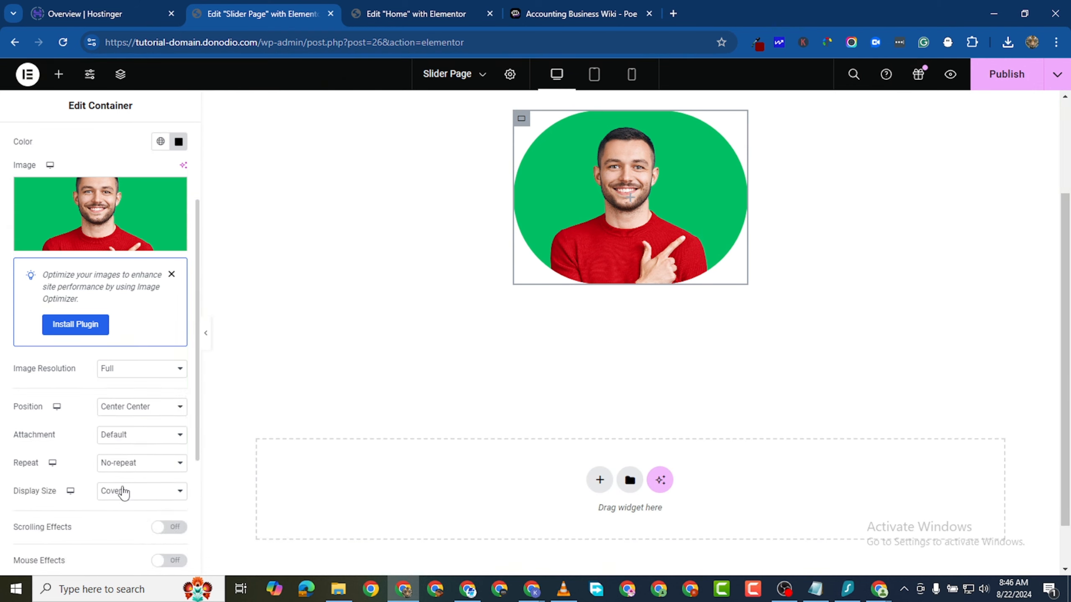
pyautogui.scroll(-2, 123, 493)
pyautogui.scroll(-3, 84, 464)
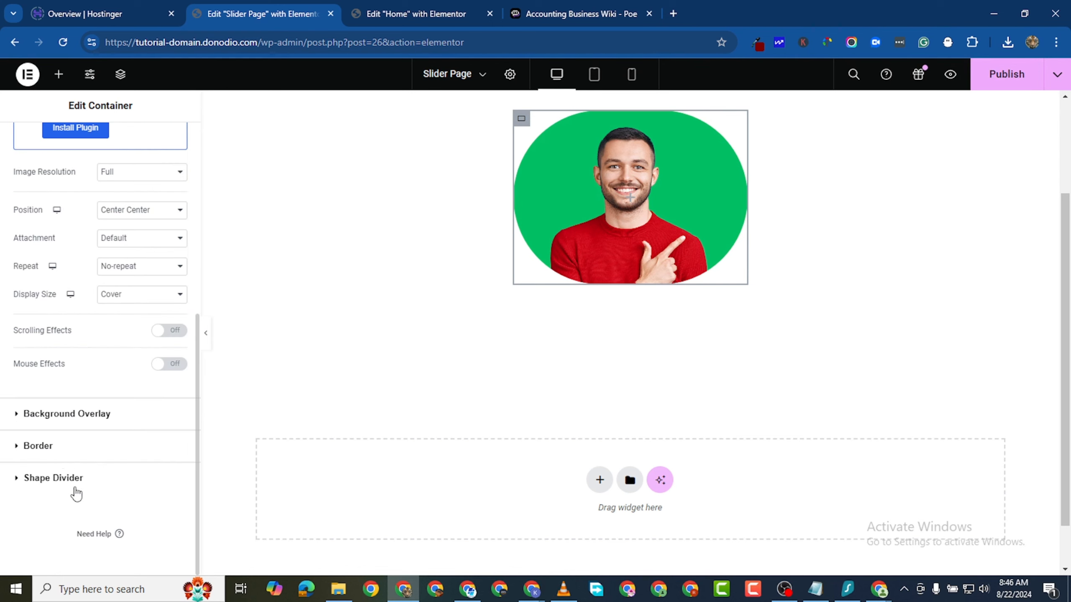
pyautogui.click(12, 448)
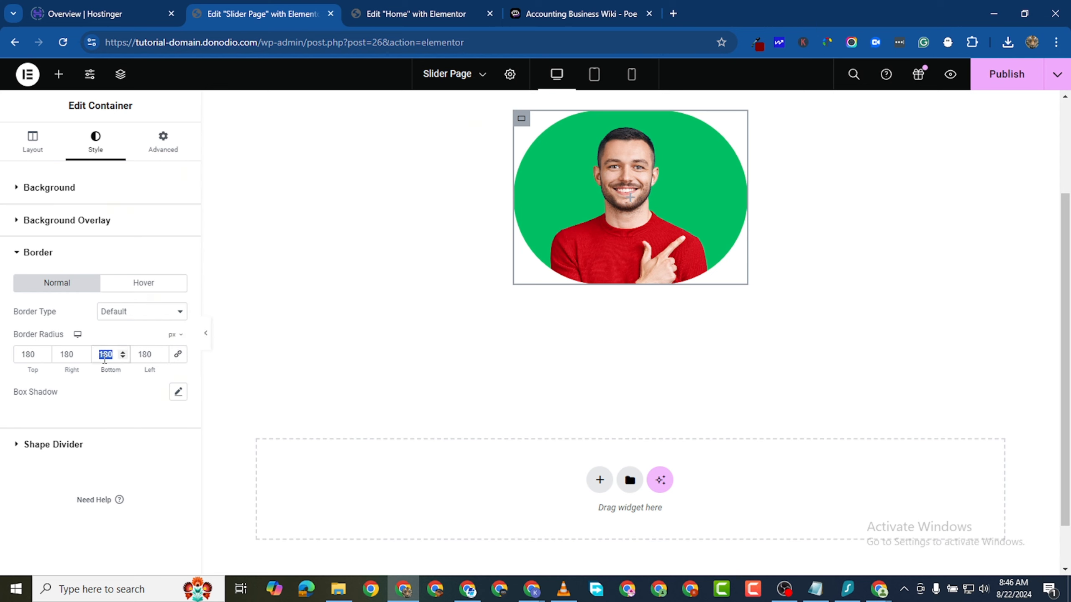
pyautogui.write('0')
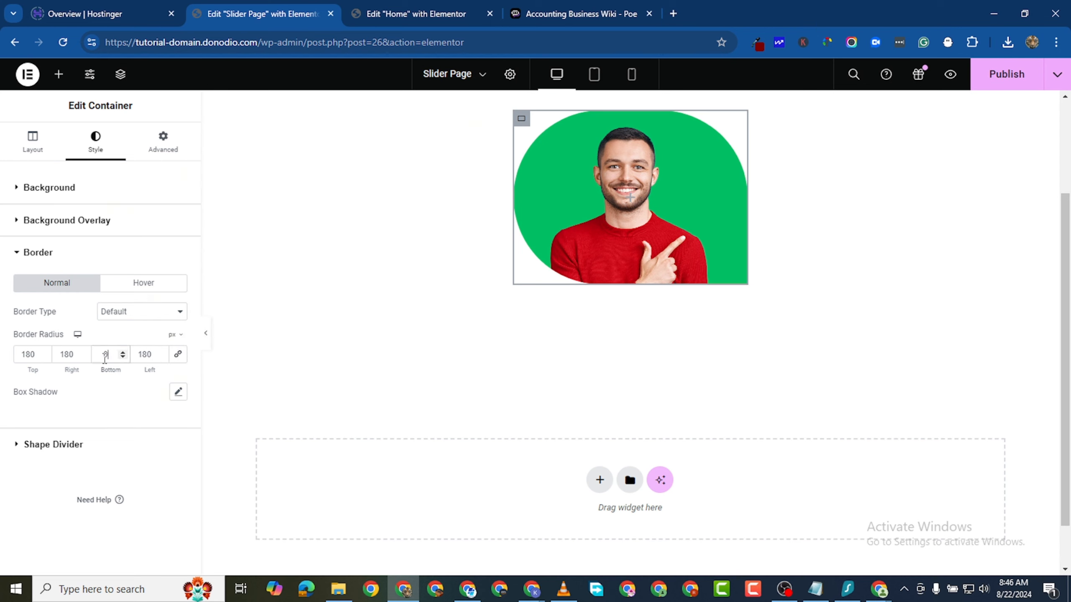
pyautogui.doubleClick(144, 355)
pyautogui.write('0')
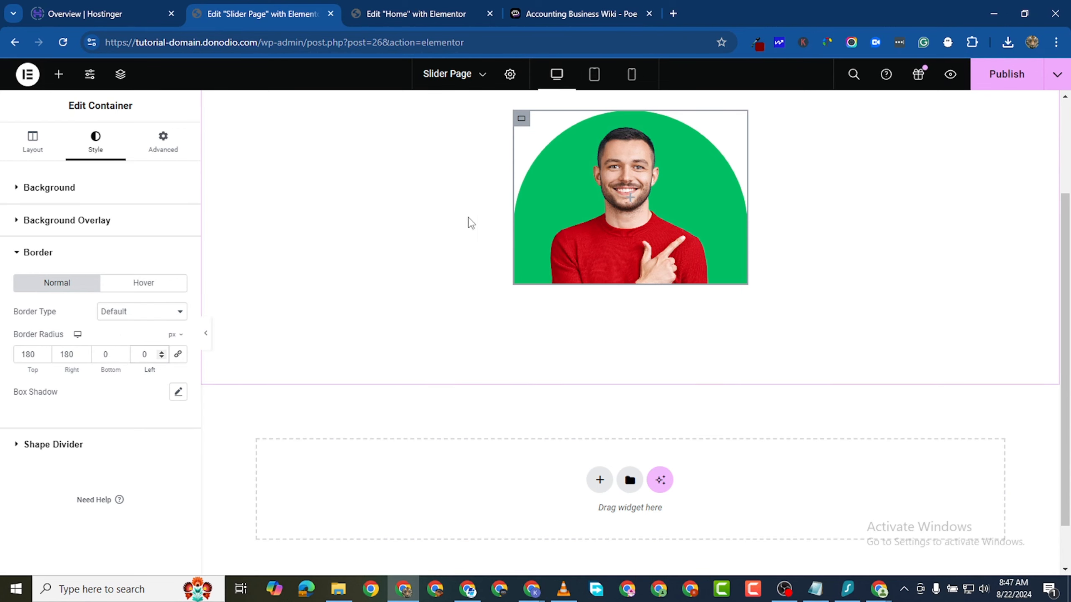
# Raise the inner container's minimum height to 290 px.
pyautogui.scroll(1, 676, 194)
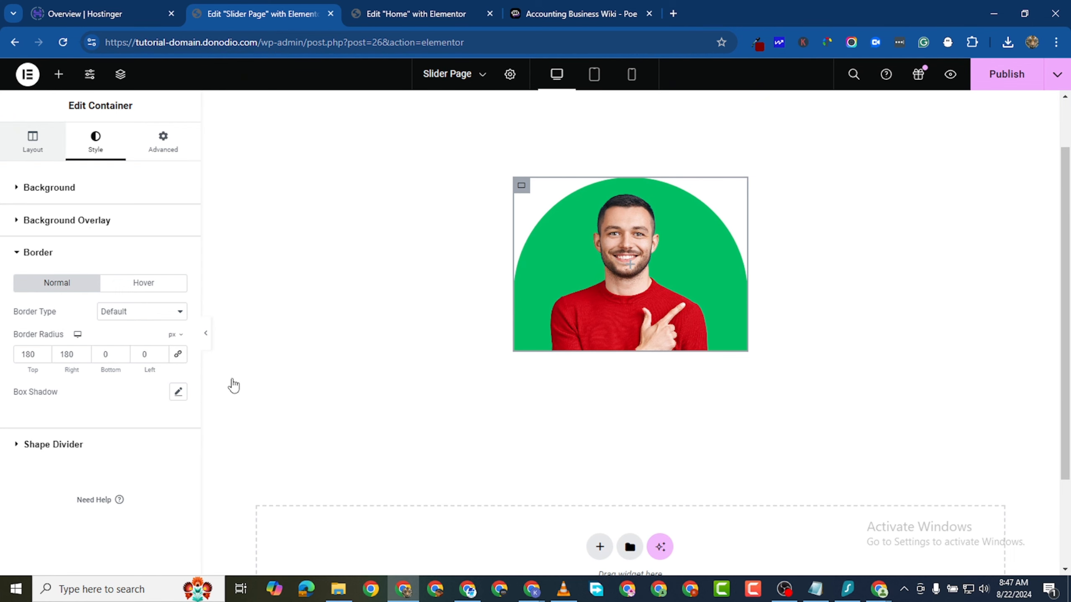
pyautogui.click(33, 142)
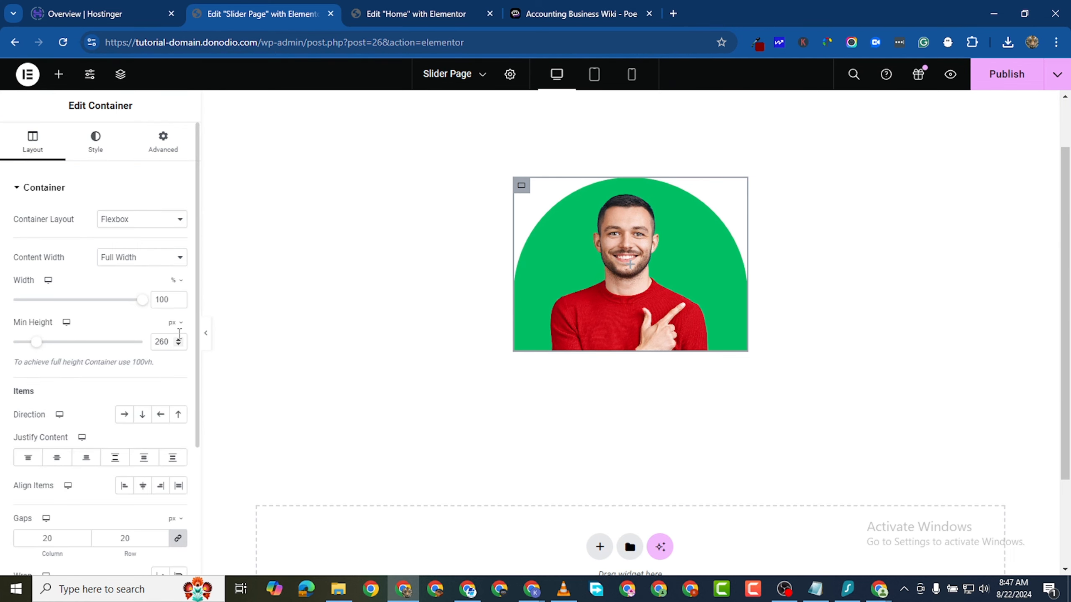
pyautogui.moveTo(178, 342); pyautogui.dragTo(178, 342)
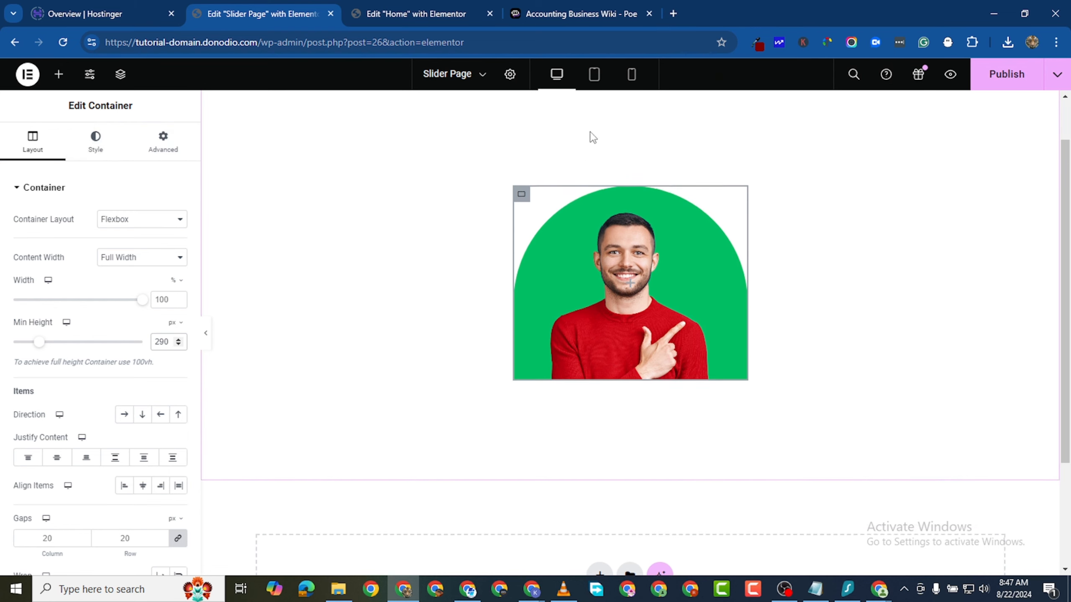
# Select the outer container and try a boxed content width of 280 px.
pyautogui.scroll(2, 634, 140)
pyautogui.click(631, 139)
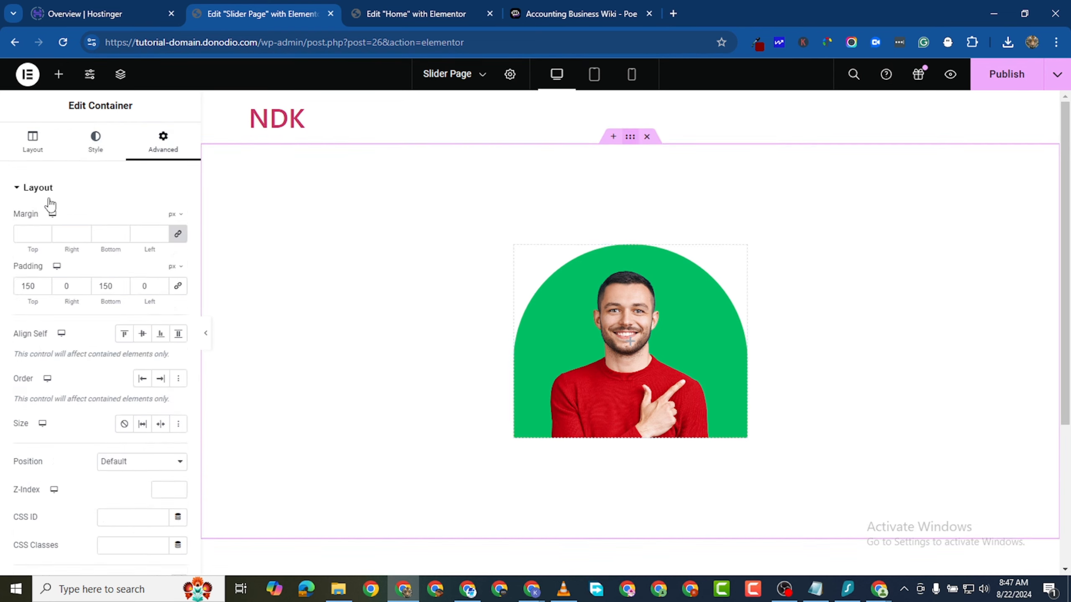
pyautogui.click(36, 148)
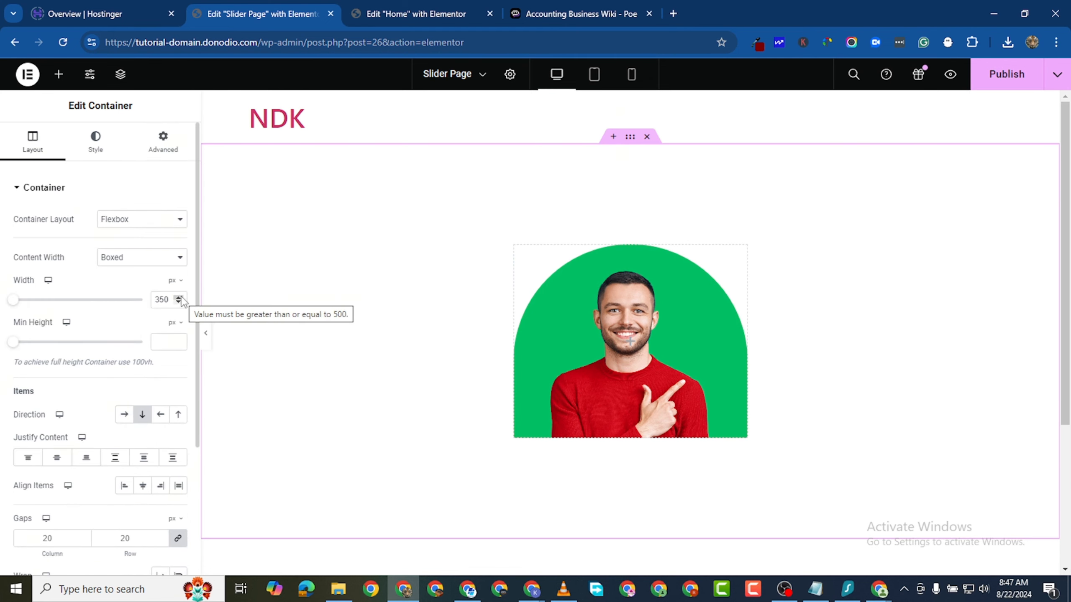
pyautogui.click(179, 297)
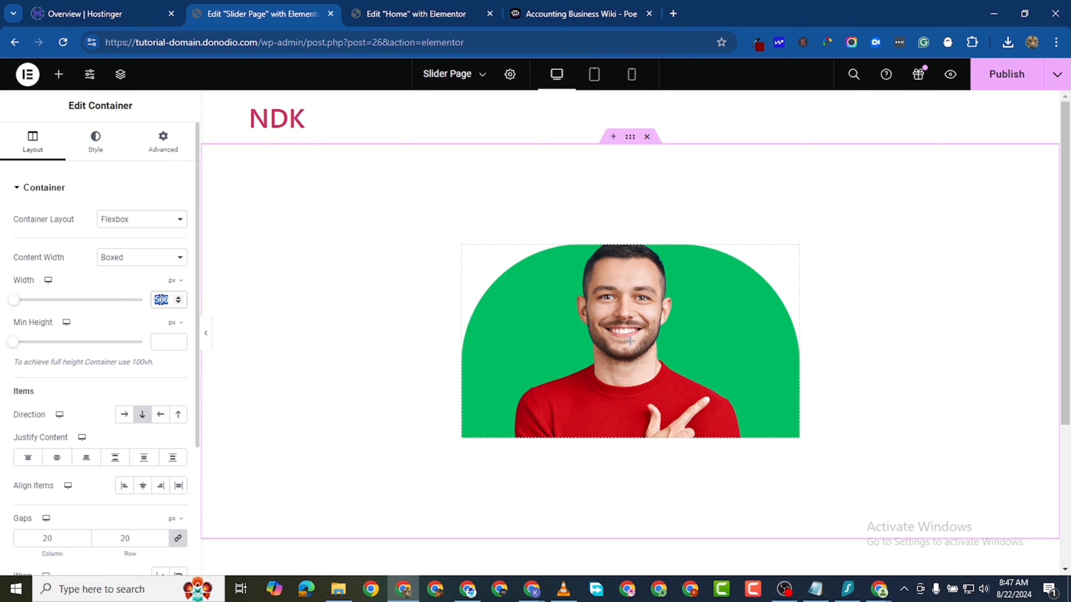
pyautogui.write('280')
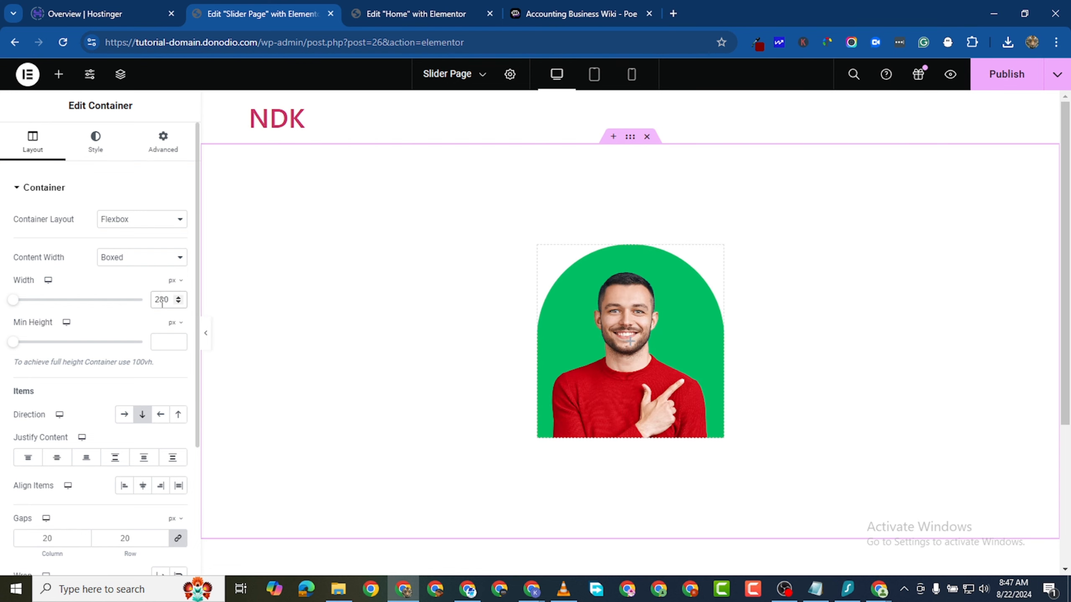
# Try a width of 380 px for the outer container and set it back to 350 px.
pyautogui.press('Left')
pyautogui.press('Left')
pyautogui.press('BackSpace')
pyautogui.write('3')
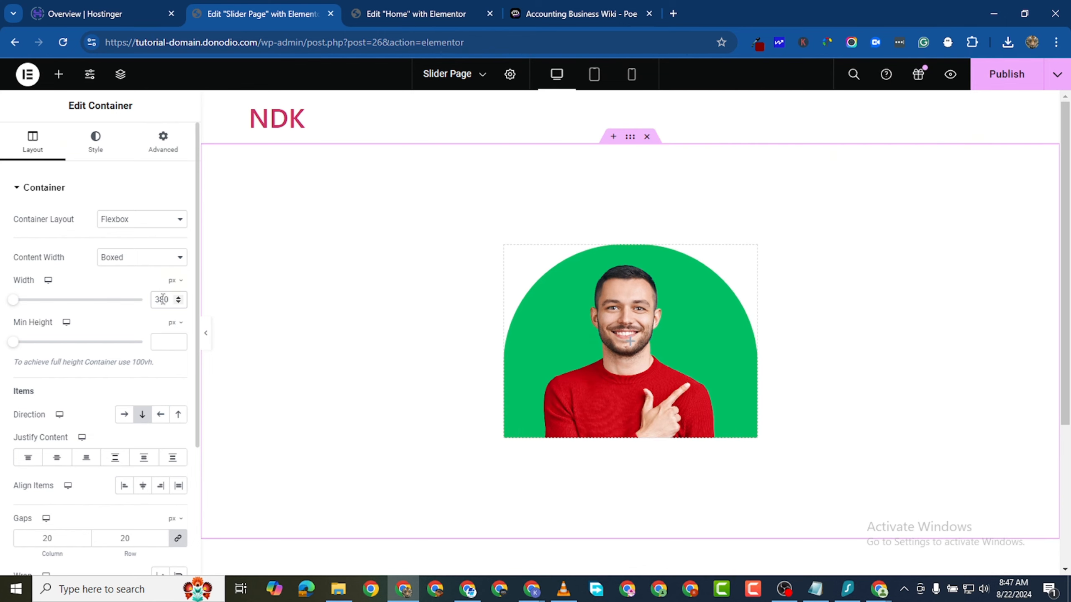
pyautogui.doubleClick(162, 299)
pyautogui.write('350')
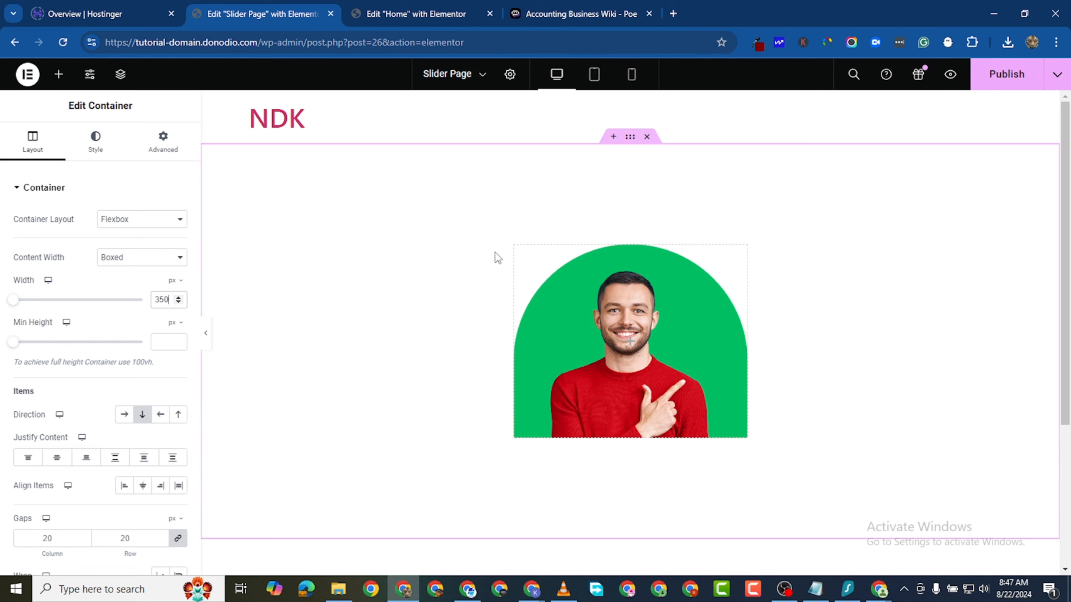
pyautogui.scroll(-3, 532, 312)
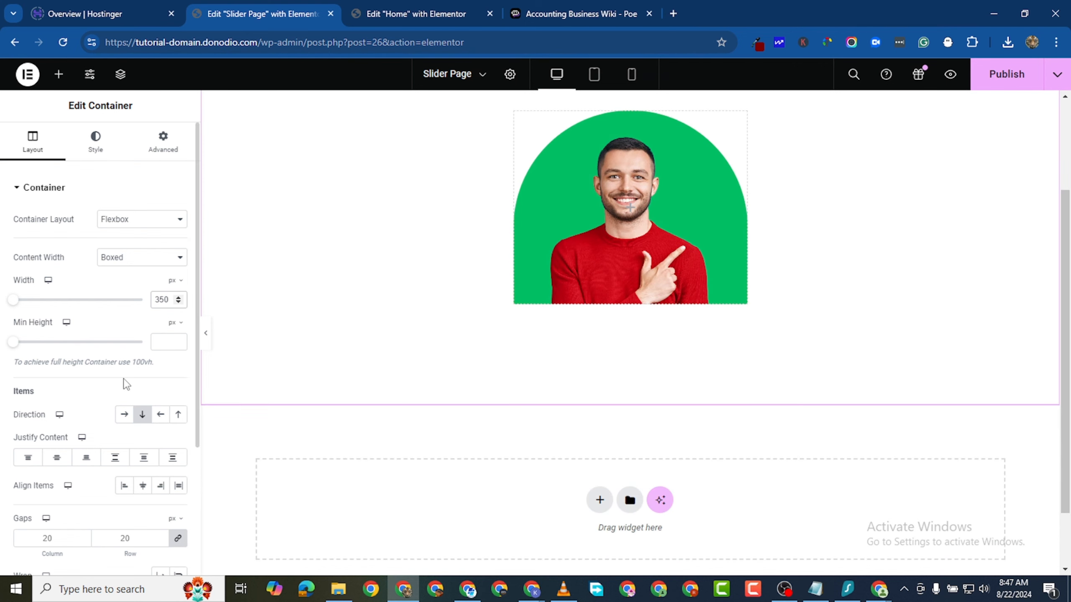
pyautogui.scroll(-4, 111, 331)
pyautogui.scroll(3, 542, 242)
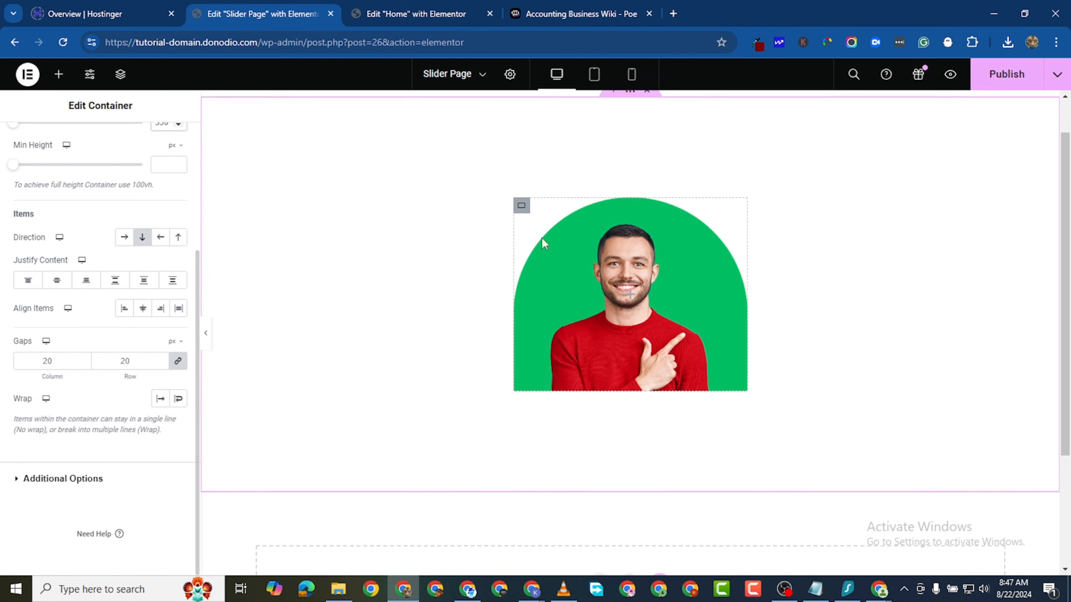
pyautogui.scroll(4, 107, 222)
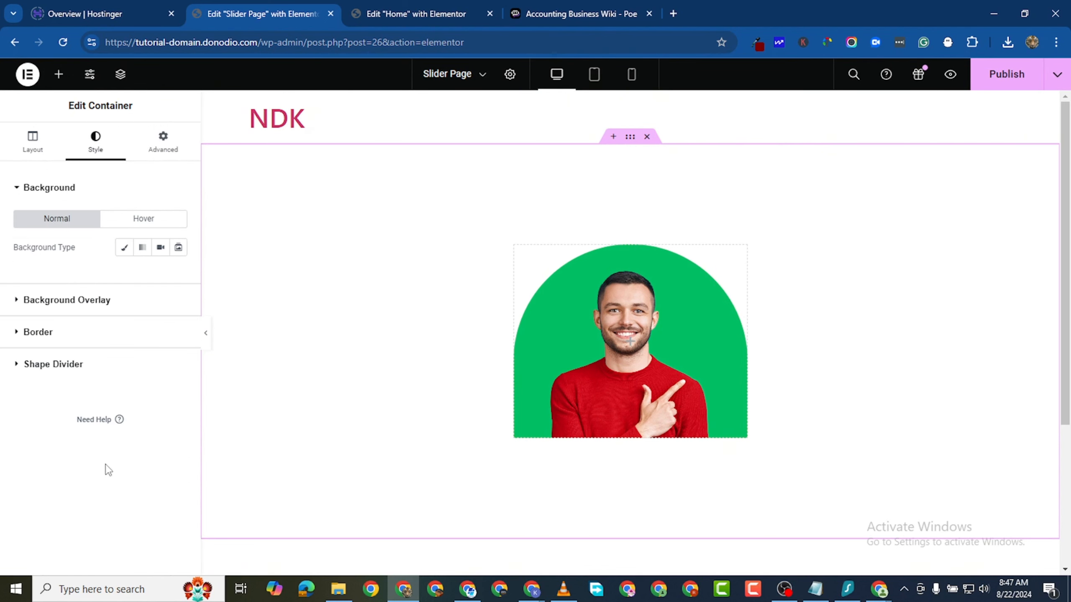
# Try a Mountains shape divider with a height of 52 px along the outer container's bottom edge.
pyautogui.click(17, 366)
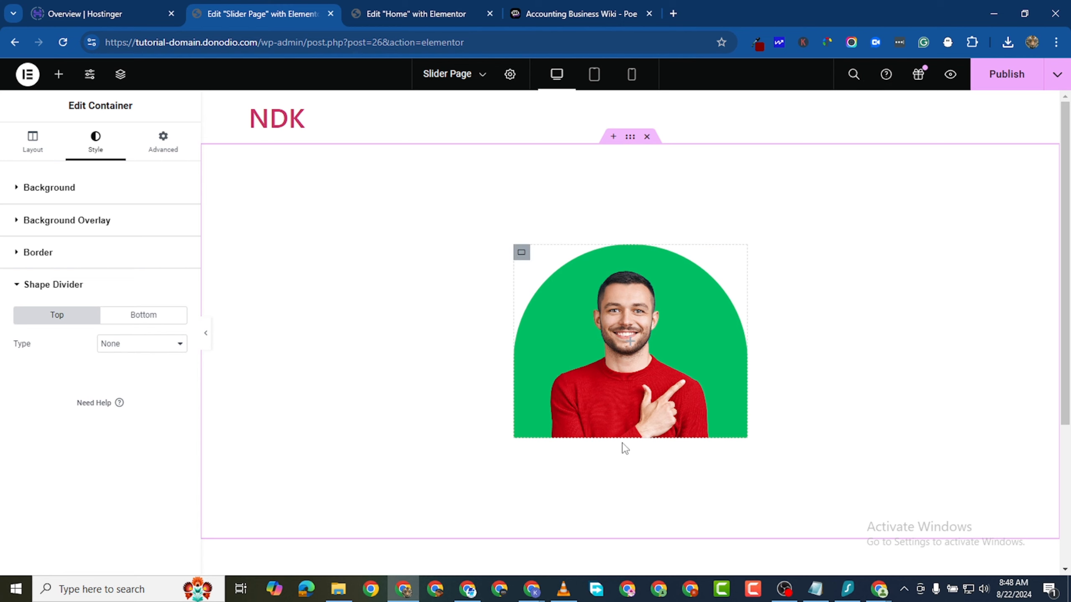
pyautogui.click(143, 315)
pyautogui.click(122, 345)
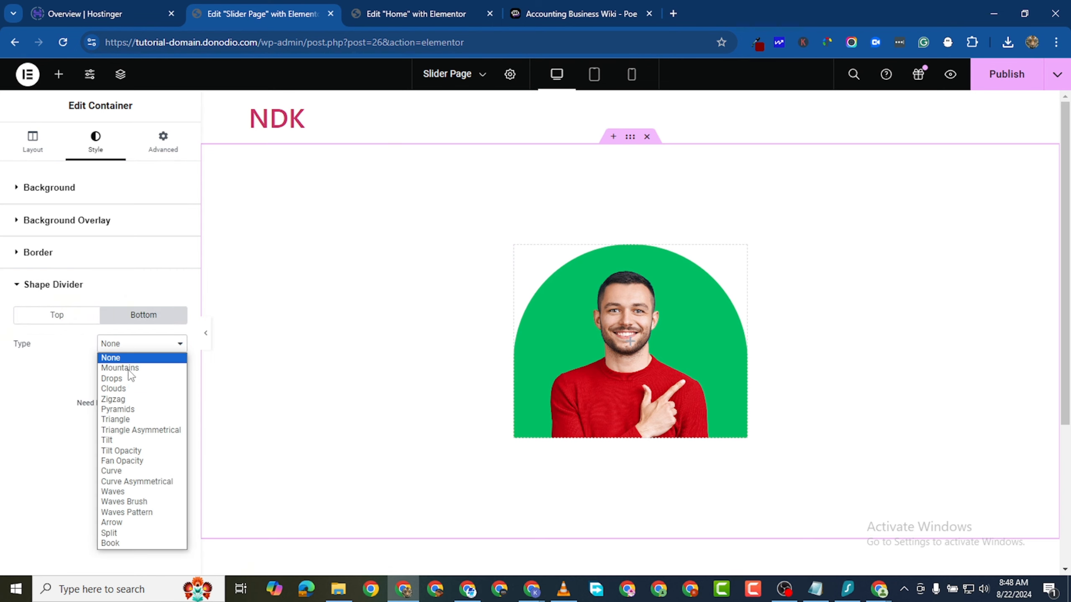
pyautogui.click(137, 374)
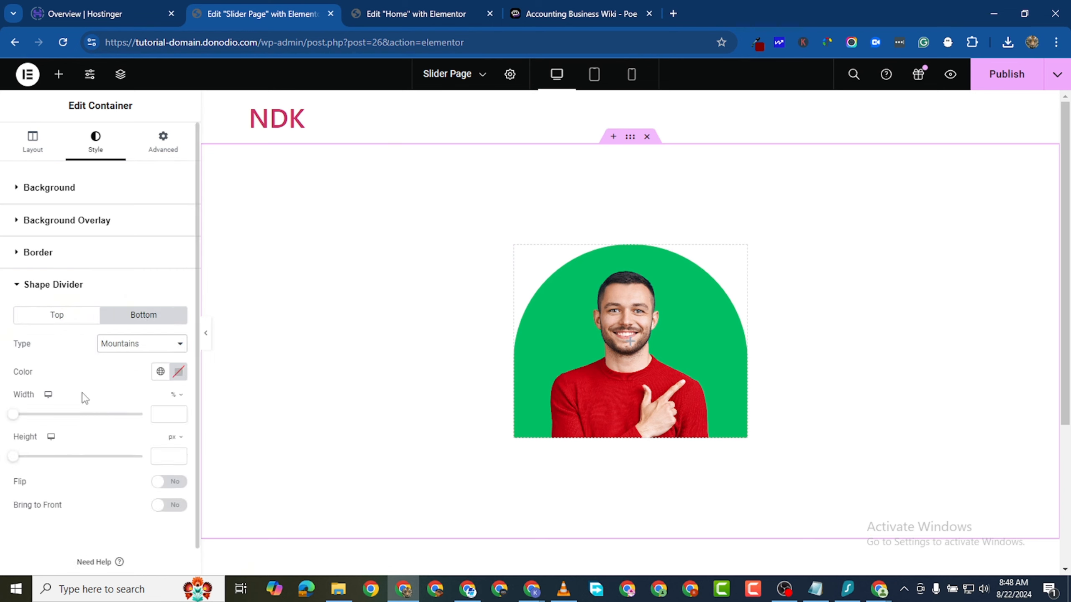
pyautogui.click(163, 454)
pyautogui.write('52')
# Try black (#000000) for the outer container's divider, and remove the divider by setting its type to None.
pyautogui.click(179, 372)
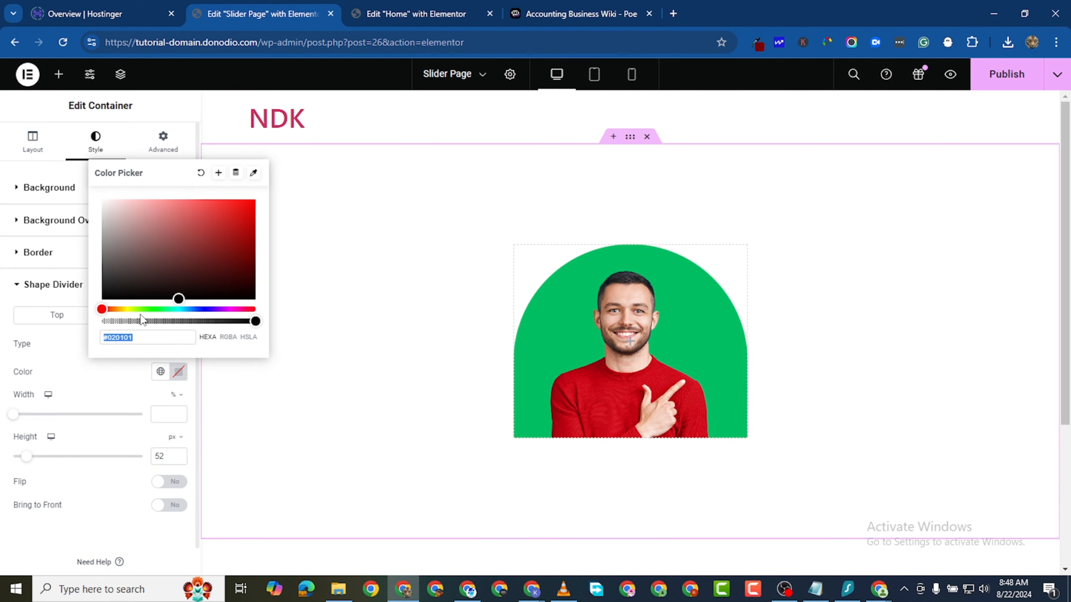
pyautogui.click(119, 288)
pyautogui.click(101, 300)
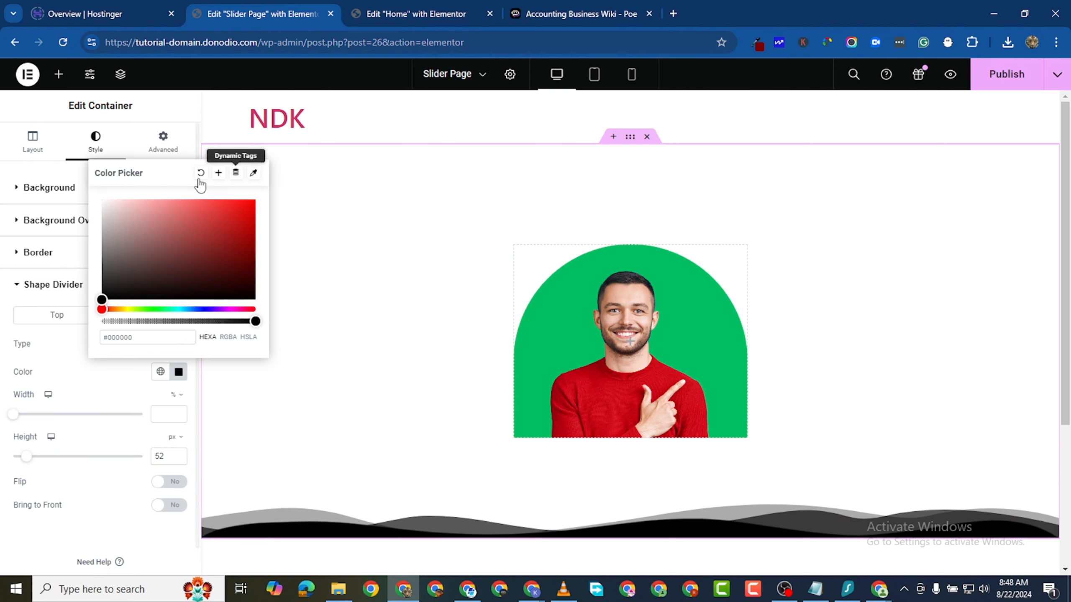
pyautogui.click(177, 373)
pyautogui.click(146, 345)
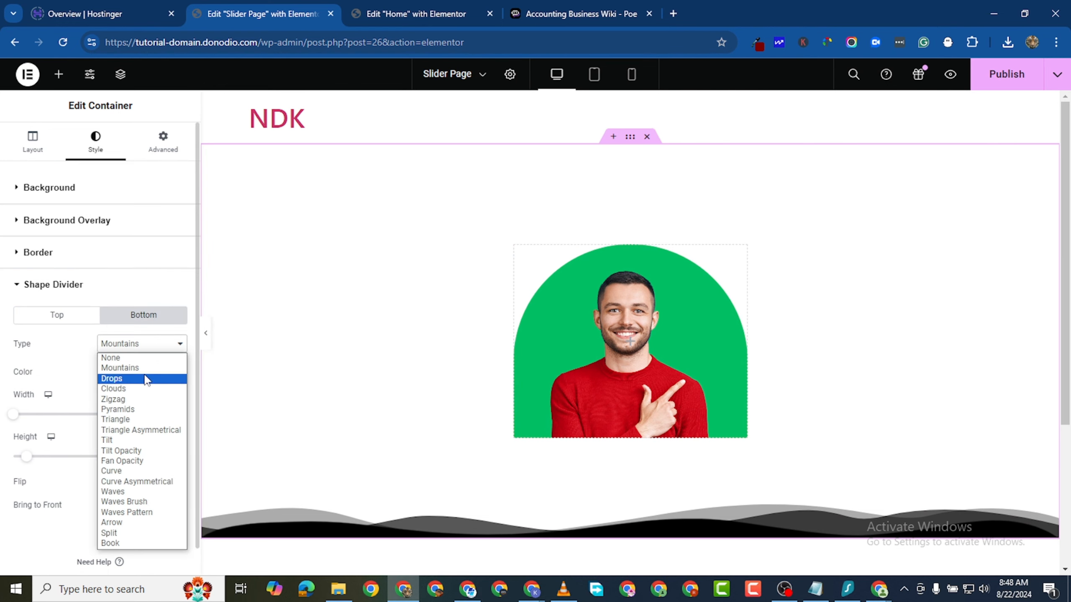
pyautogui.click(118, 356)
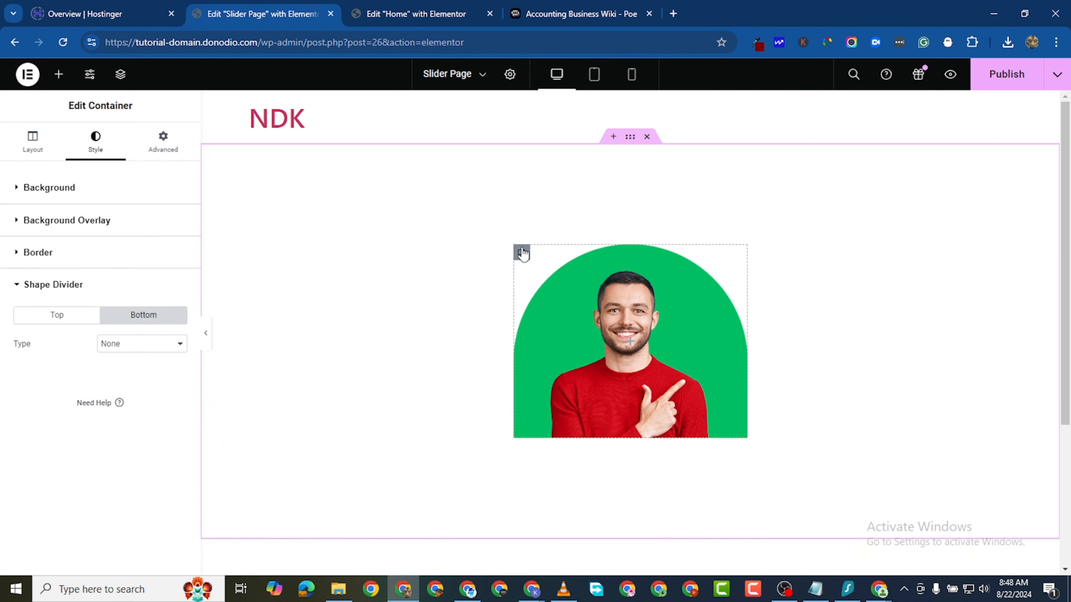
# Add a Mountains shape divider to the bottom of the inner photo container with a height of 52 px.
pyautogui.click(522, 254)
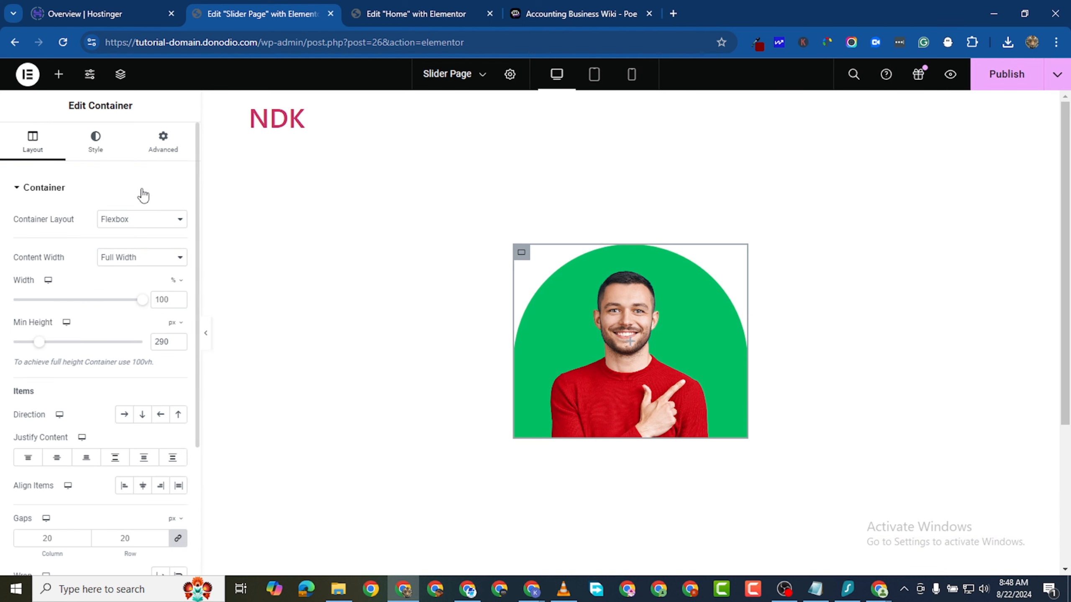
pyautogui.click(96, 141)
pyautogui.scroll(-4, 70, 422)
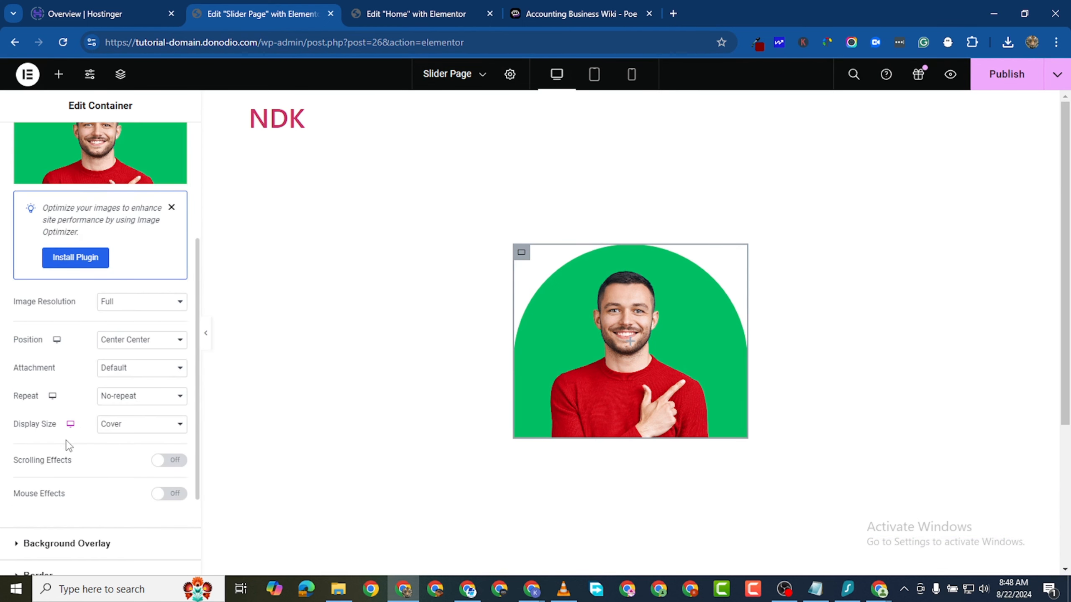
pyautogui.scroll(-3, 25, 519)
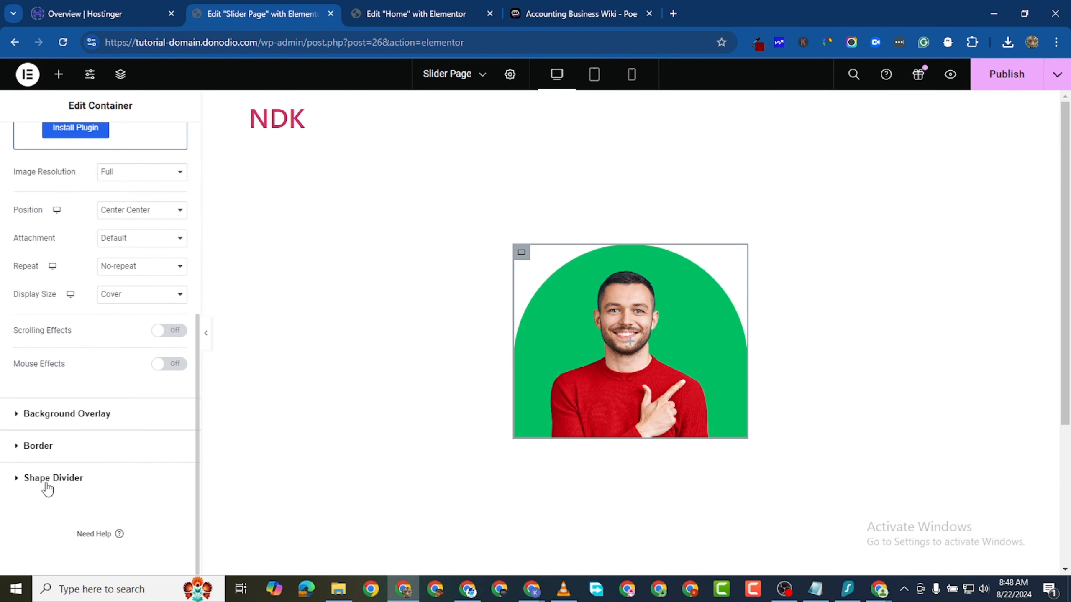
pyautogui.click(21, 481)
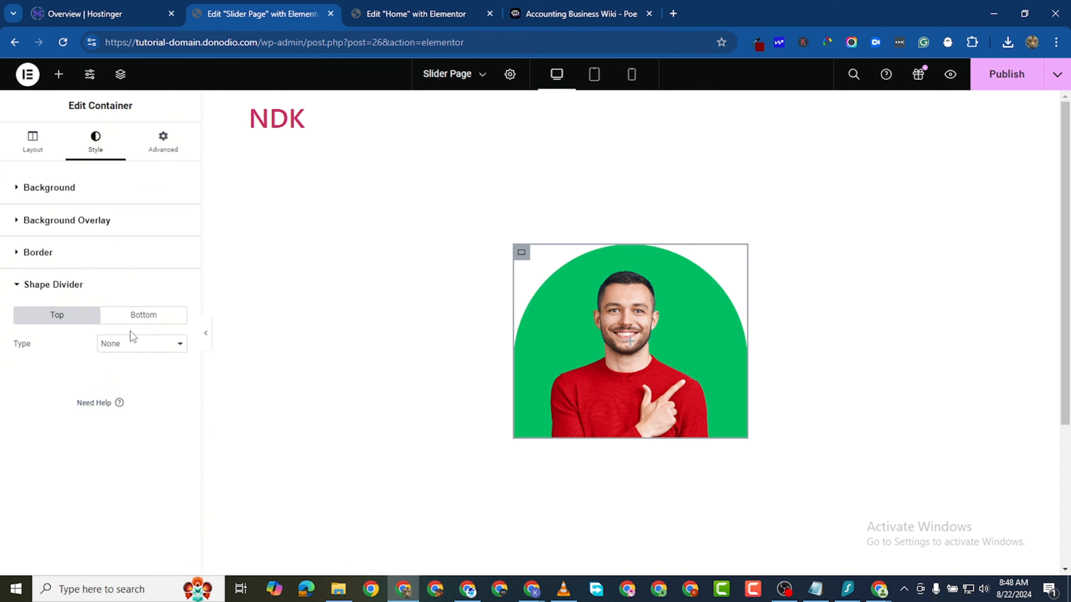
pyautogui.click(141, 320)
pyautogui.click(156, 345)
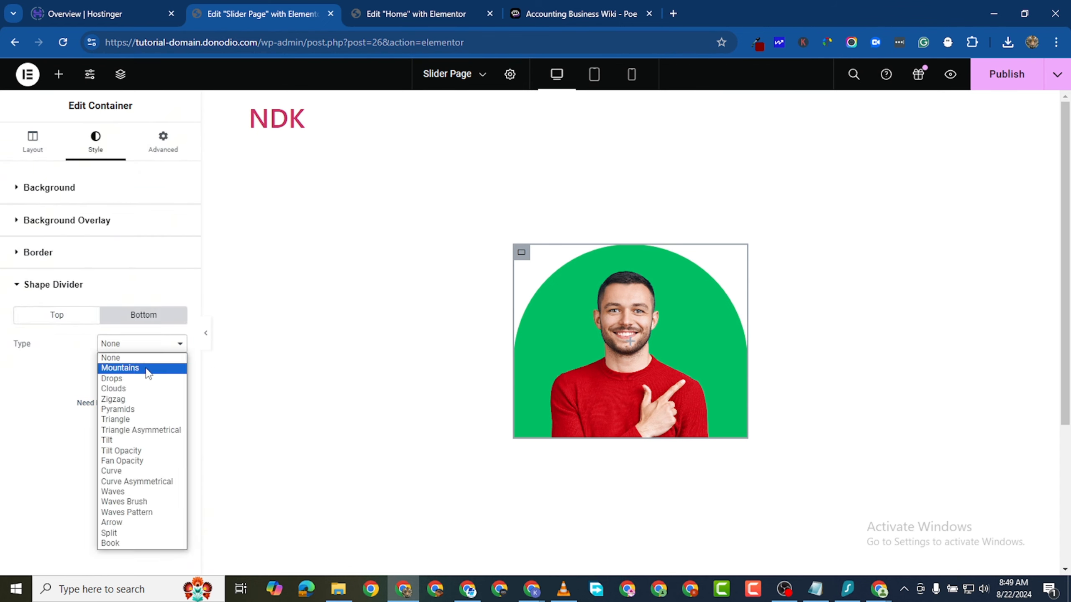
pyautogui.click(146, 369)
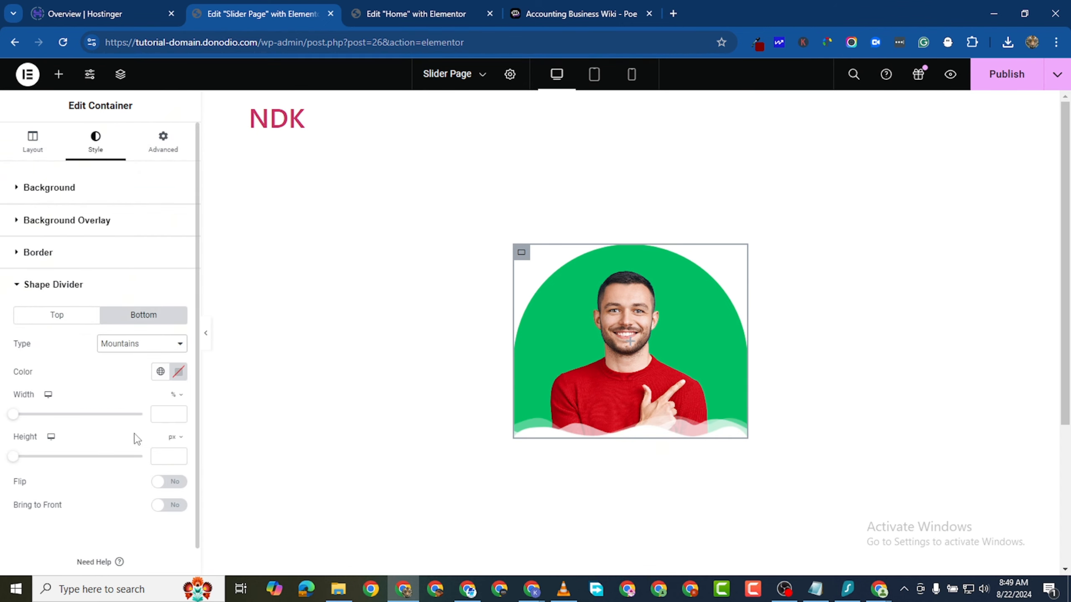
pyautogui.click(170, 457)
pyautogui.write('52')
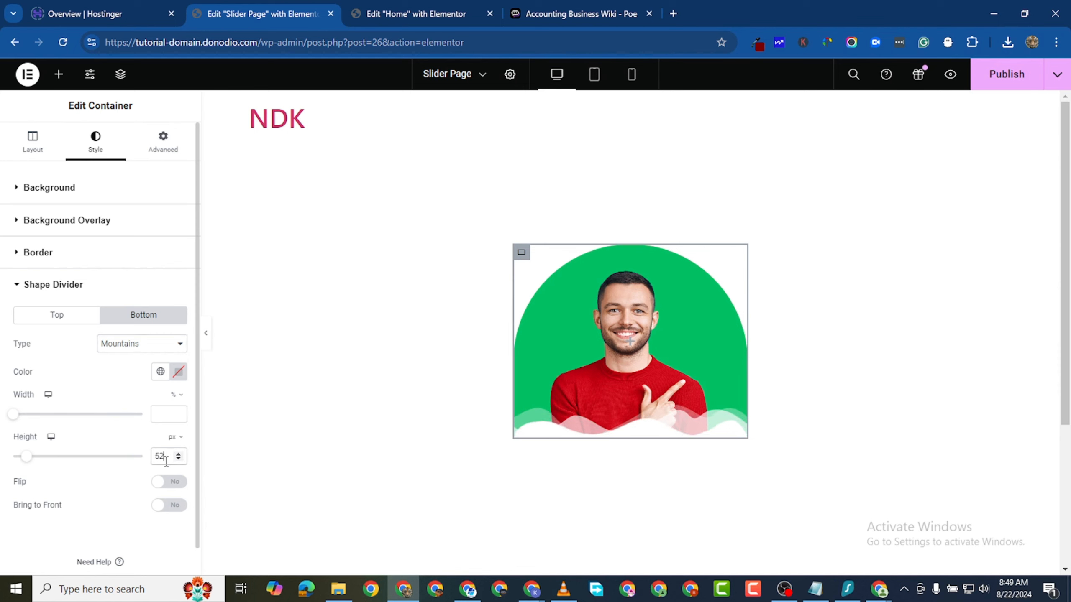
# Try red and green for the photo container's shape divider and settle on black (#000000).
pyautogui.click(179, 372)
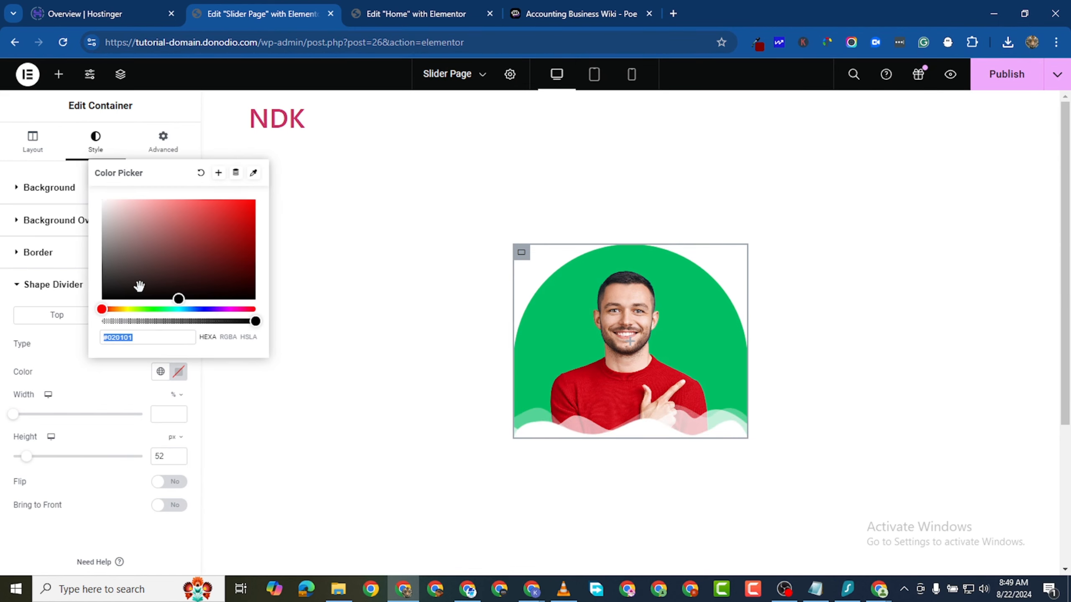
pyautogui.click(101, 300)
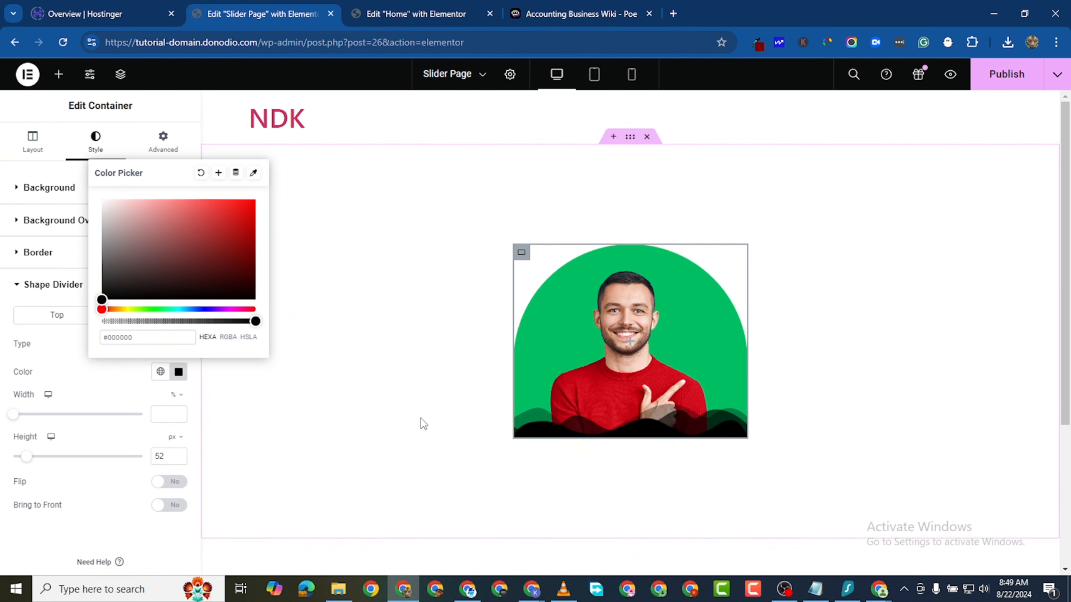
pyautogui.click(255, 200)
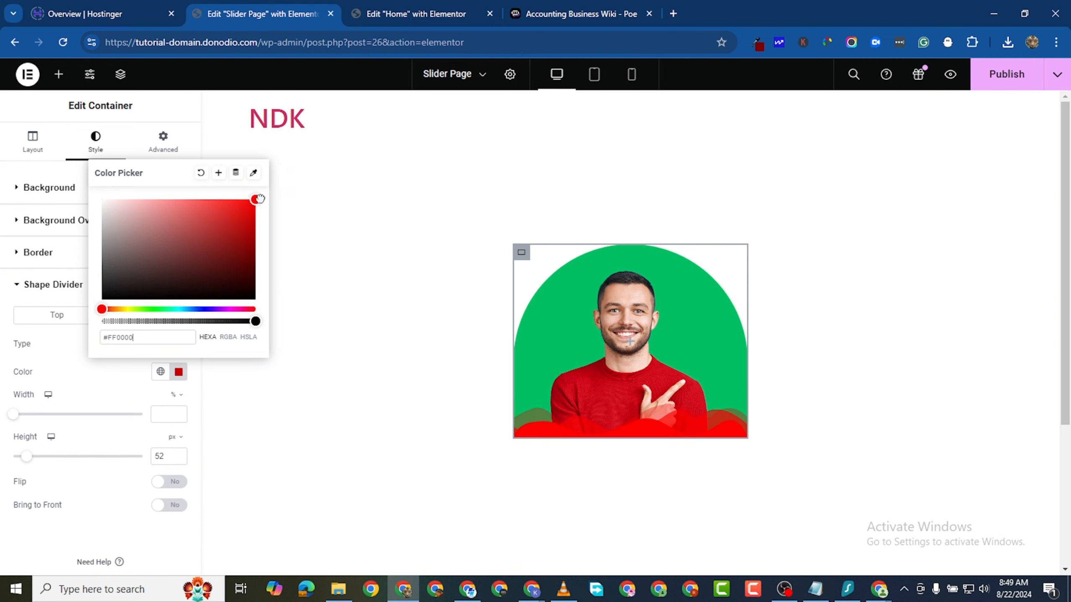
pyautogui.moveTo(256, 200); pyautogui.dragTo(138, 262)
pyautogui.moveTo(145, 310); pyautogui.dragTo(162, 308)
pyautogui.moveTo(196, 247); pyautogui.dragTo(102, 299)
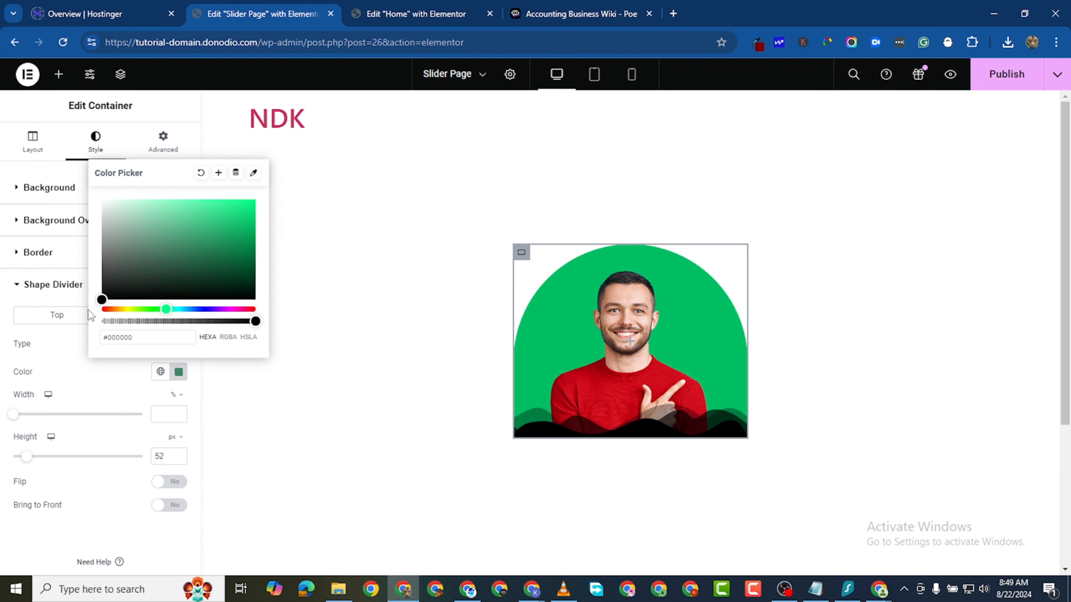
pyautogui.click(400, 388)
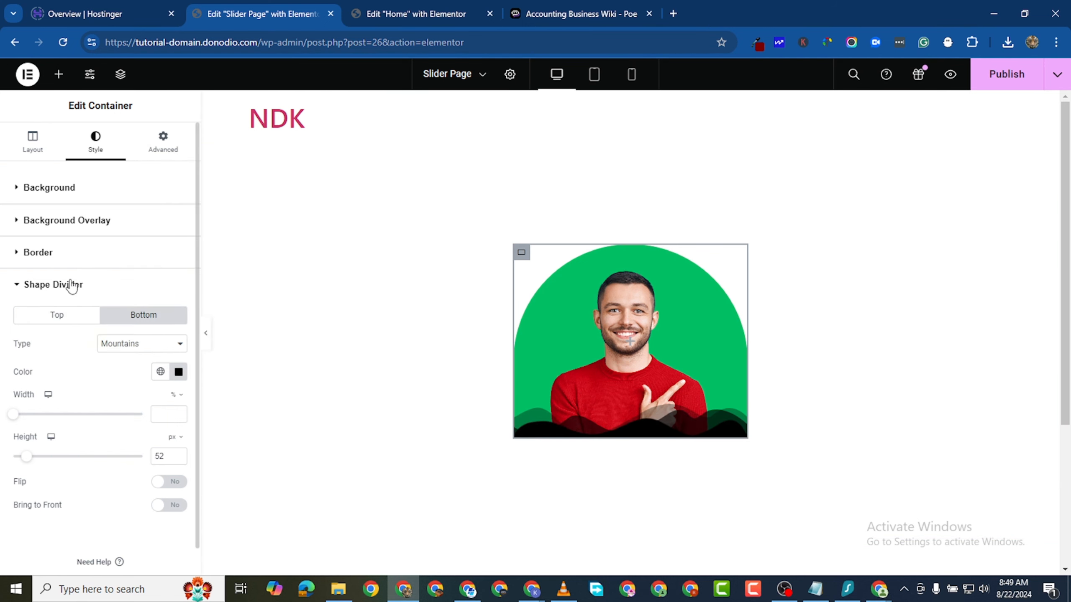
# Give the inner photo container a Solid border type.
pyautogui.click(17, 254)
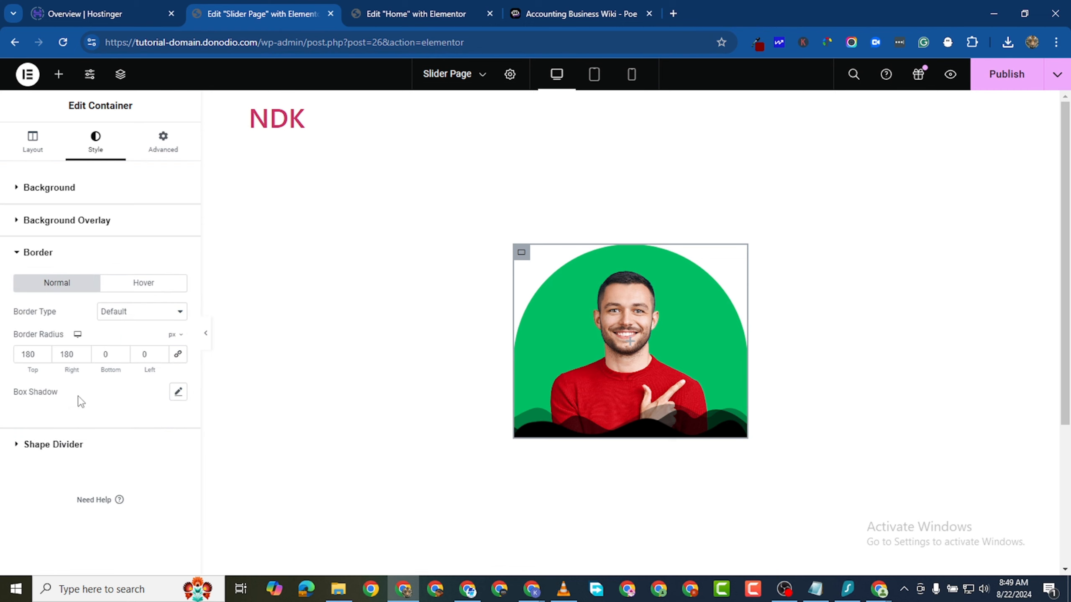
pyautogui.click(150, 313)
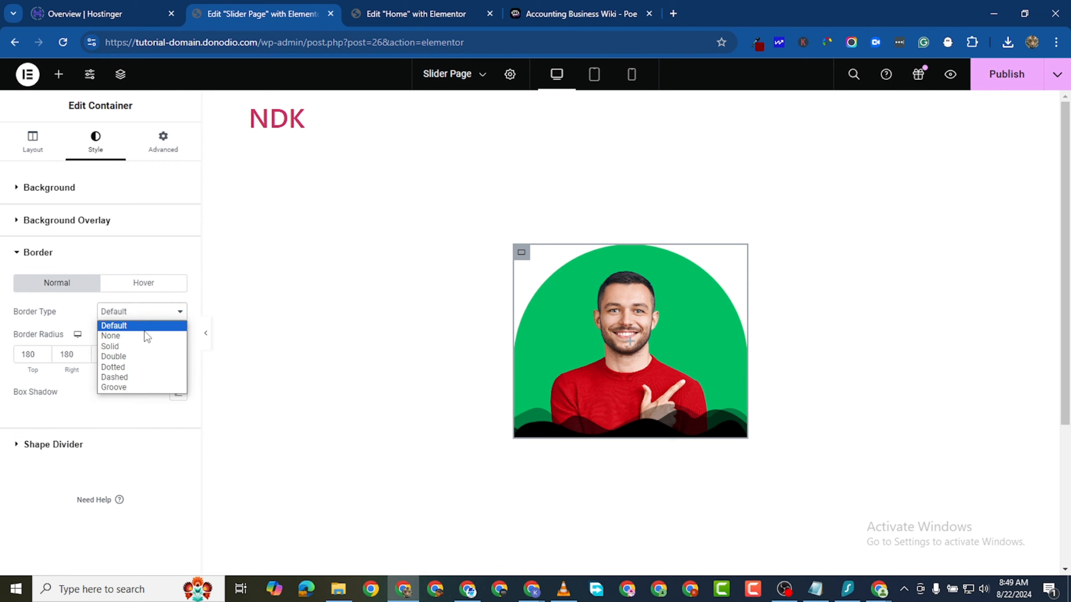
pyautogui.click(146, 347)
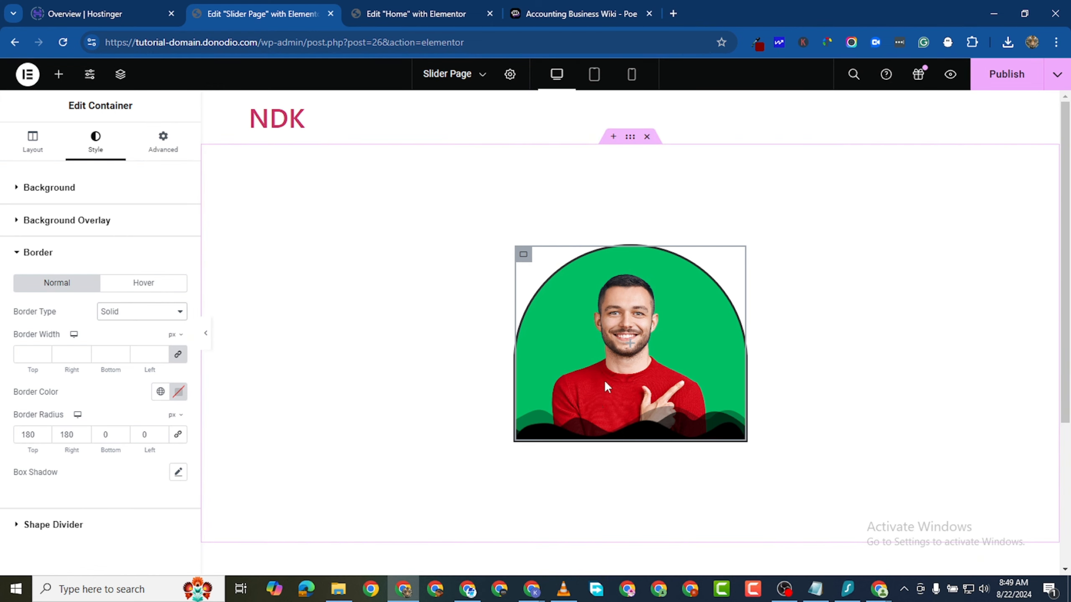
# Sample the red of the man's sweater in the photo with the colour picker extension and copy its hex code.
pyautogui.click(758, 42)
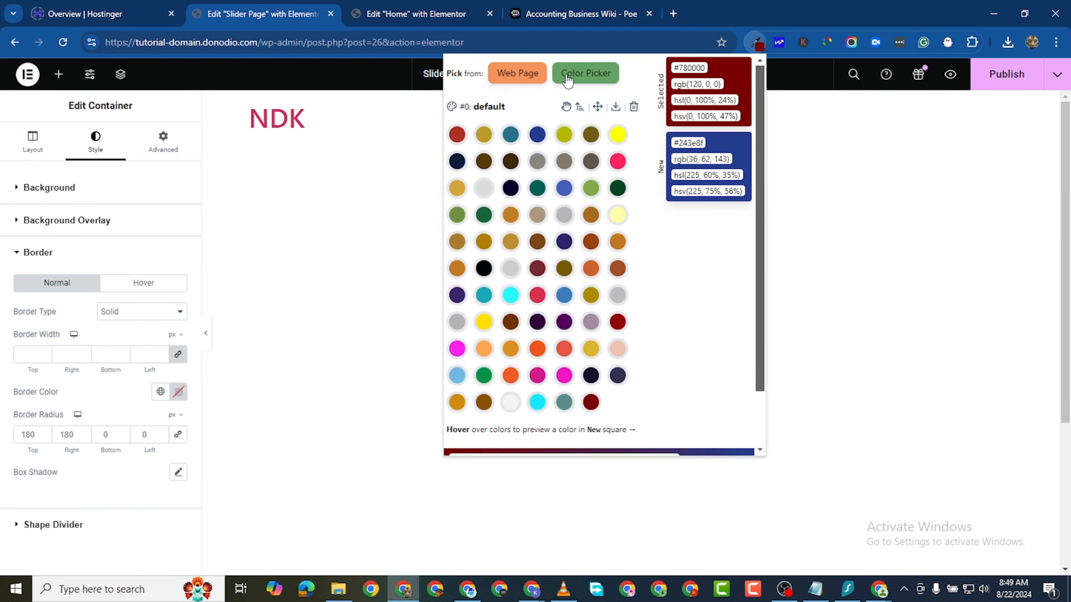
pyautogui.click(528, 77)
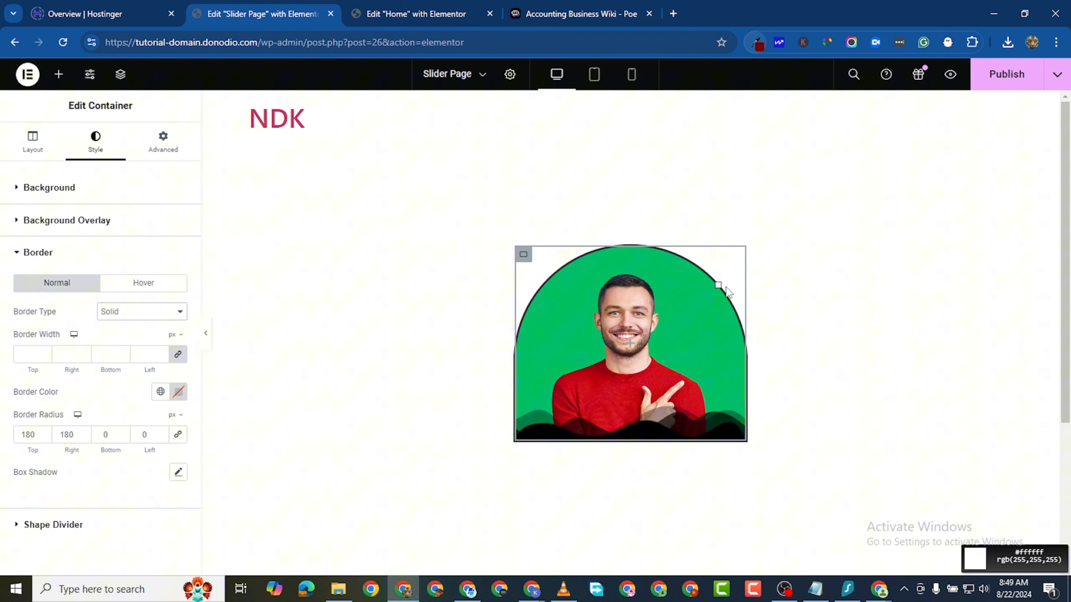
pyautogui.click(605, 394)
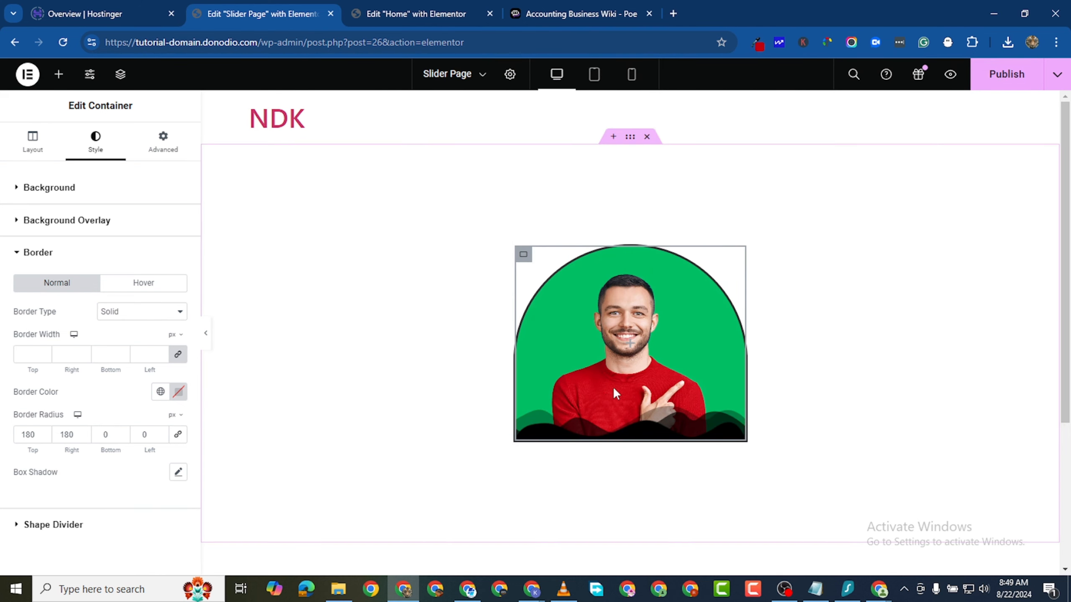
pyautogui.click(757, 43)
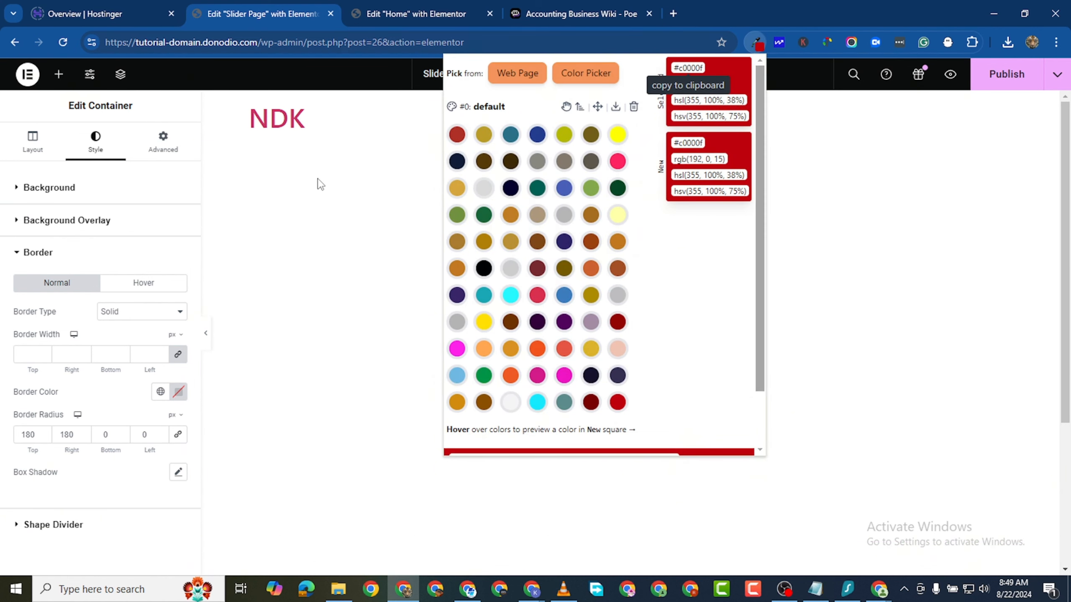
pyautogui.click(354, 299)
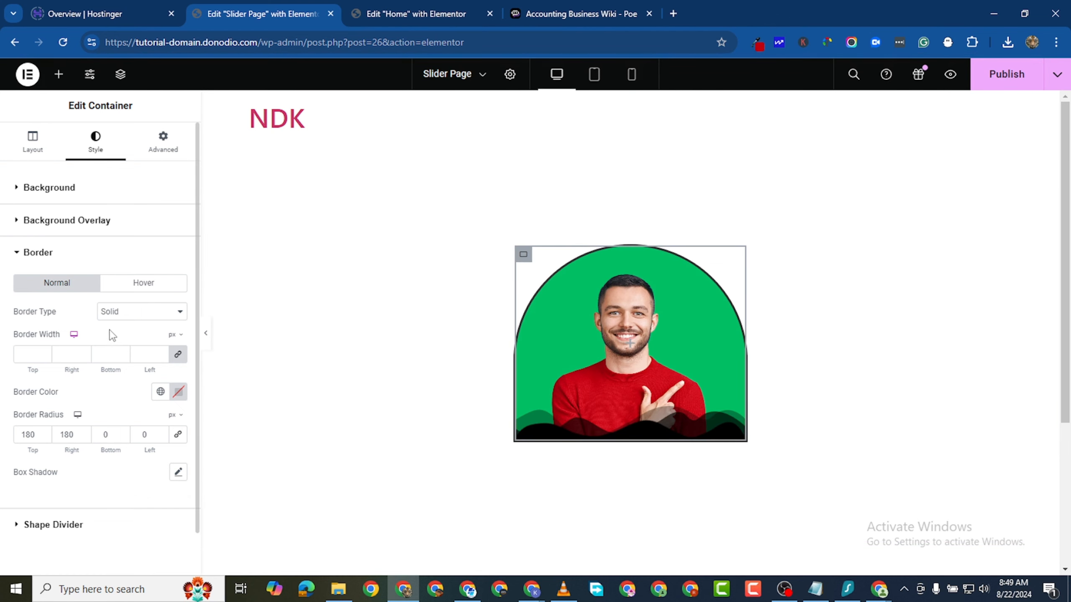
# Set the photo container's border color to the copied red, #c0000f.
pyautogui.click(179, 392)
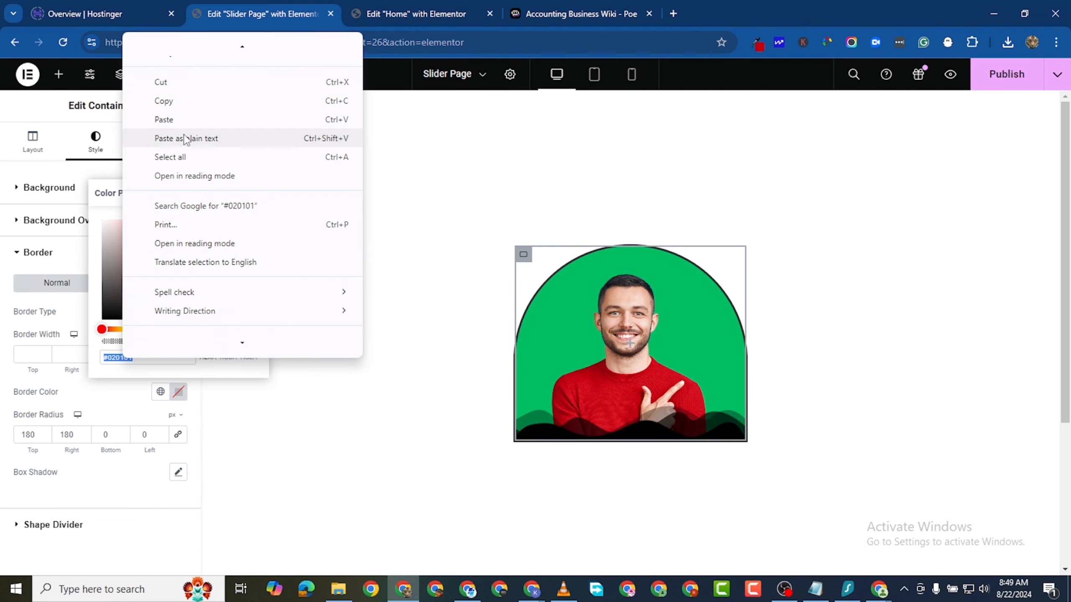
pyautogui.click(179, 139)
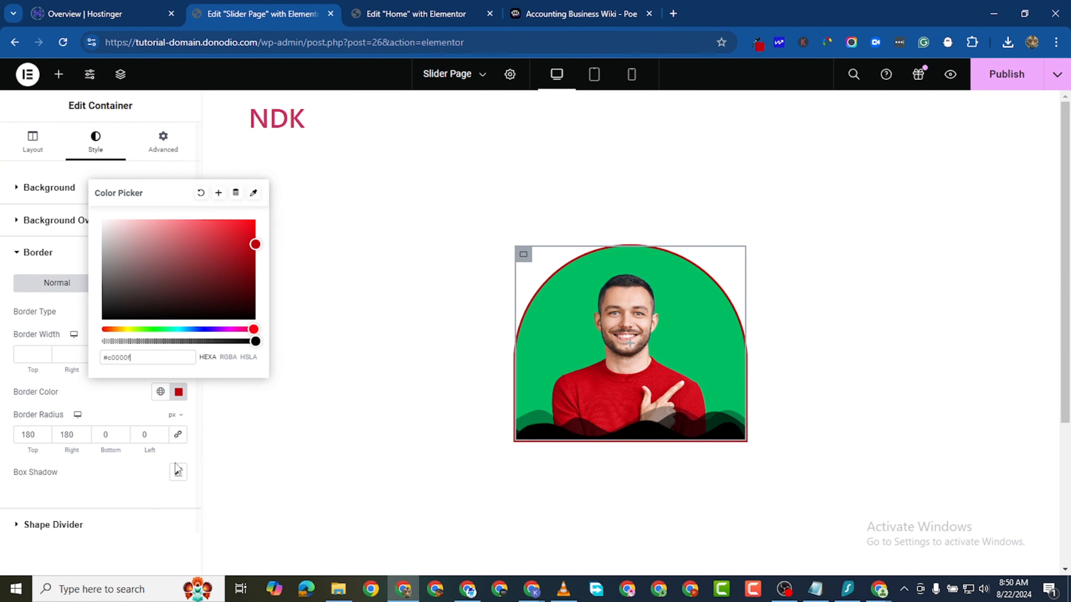
pyautogui.click(53, 395)
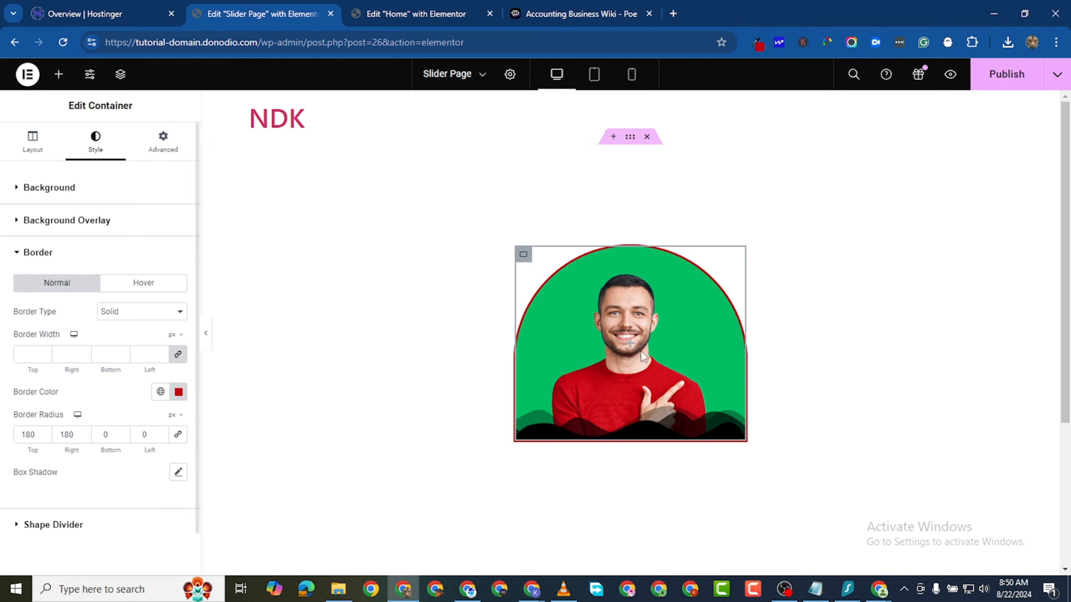
# Try a 13 px border width, settle on 10 px for all sides, and unlink the side values.
pyautogui.click(162, 352)
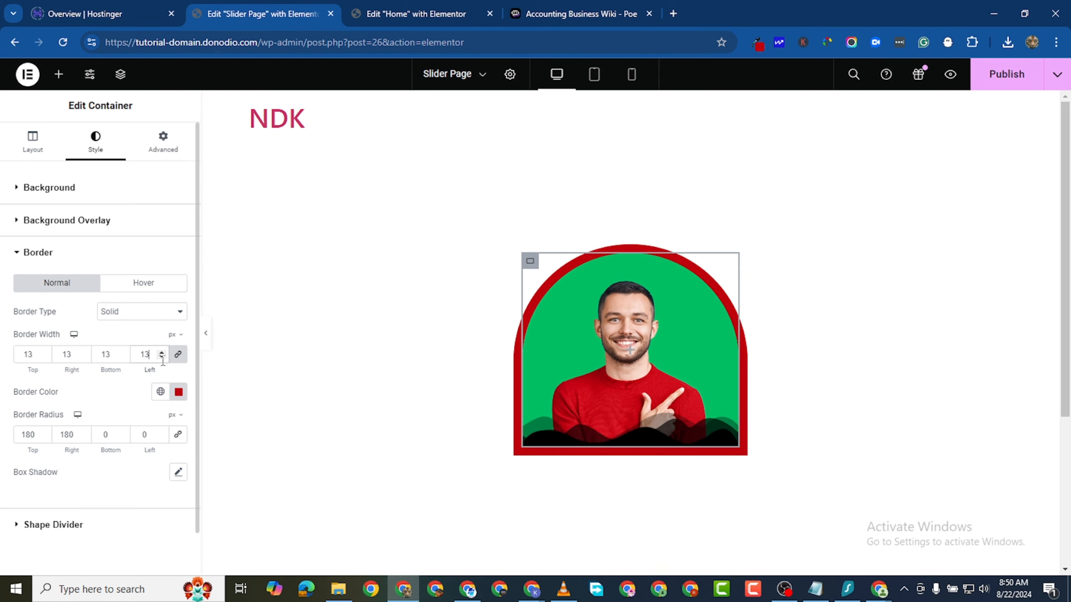
pyautogui.click(161, 357)
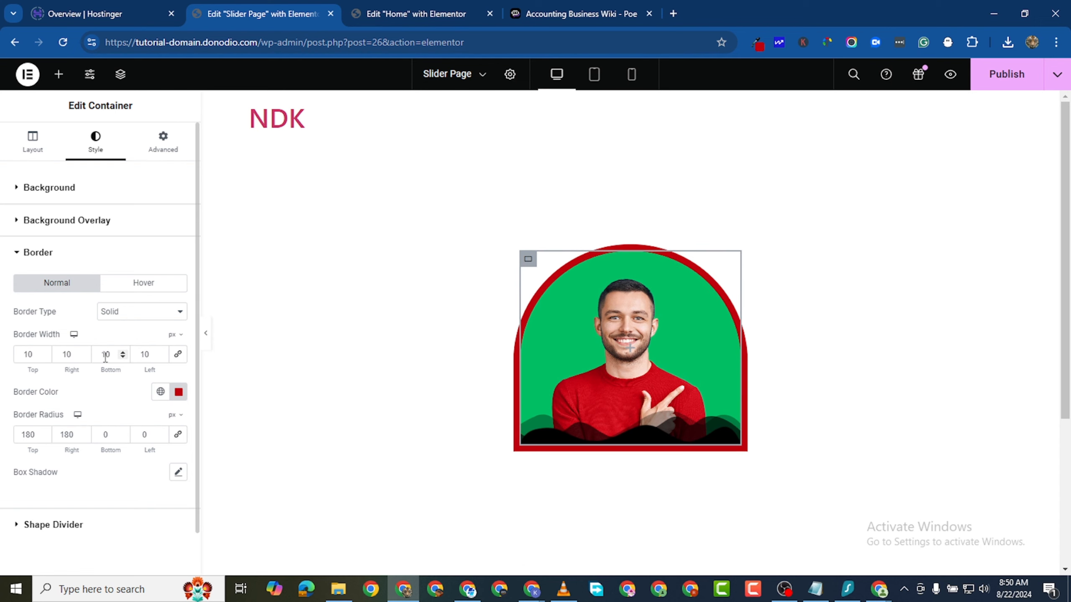
# Set the photo container's bottom border width to 0 px and duplicate the container.
pyautogui.write('0')
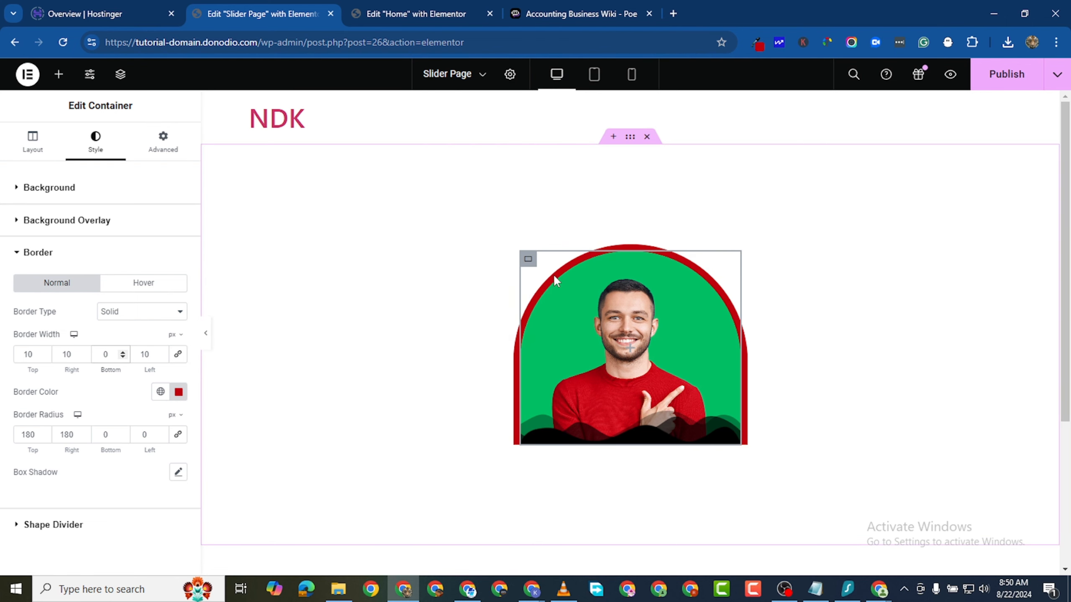
pyautogui.rightClick(526, 264)
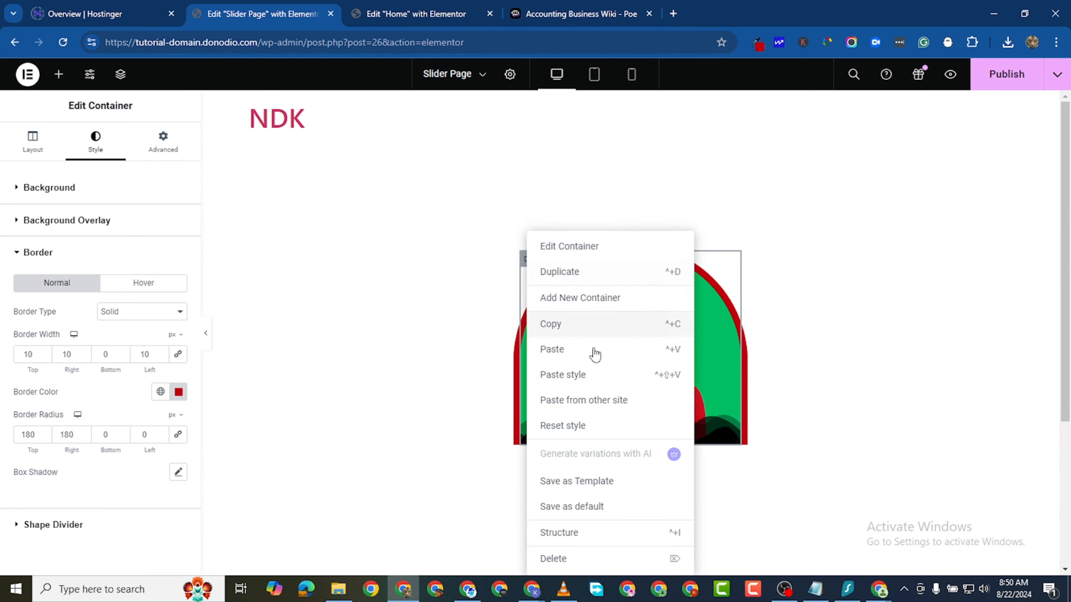
pyautogui.click(589, 270)
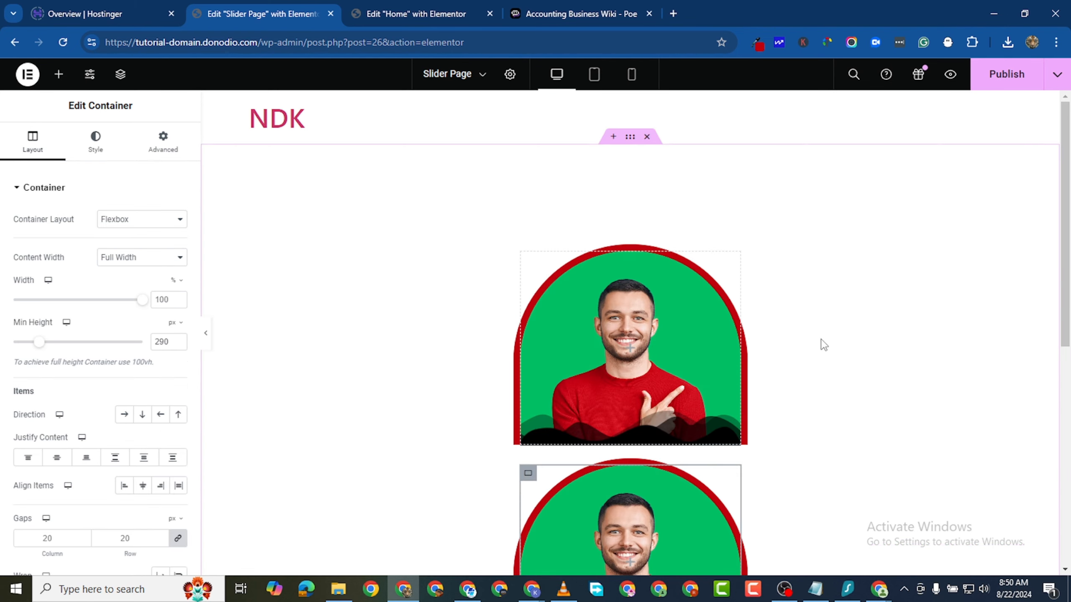
# Set the duplicated container's border radius to 0 for top and right and 180 px for bottom and left.
pyautogui.scroll(-5, 819, 342)
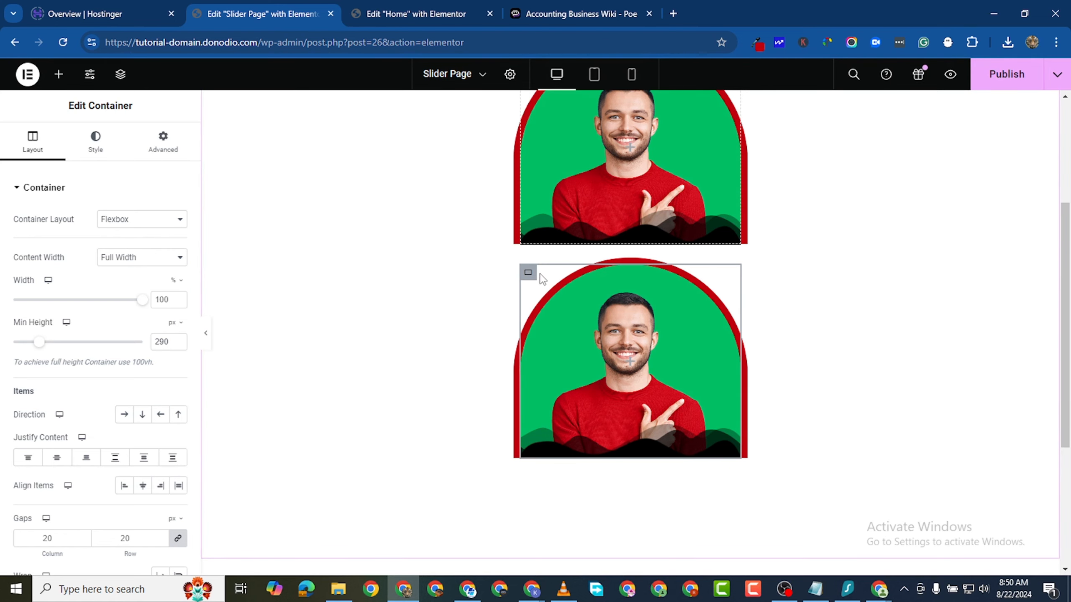
pyautogui.click(97, 143)
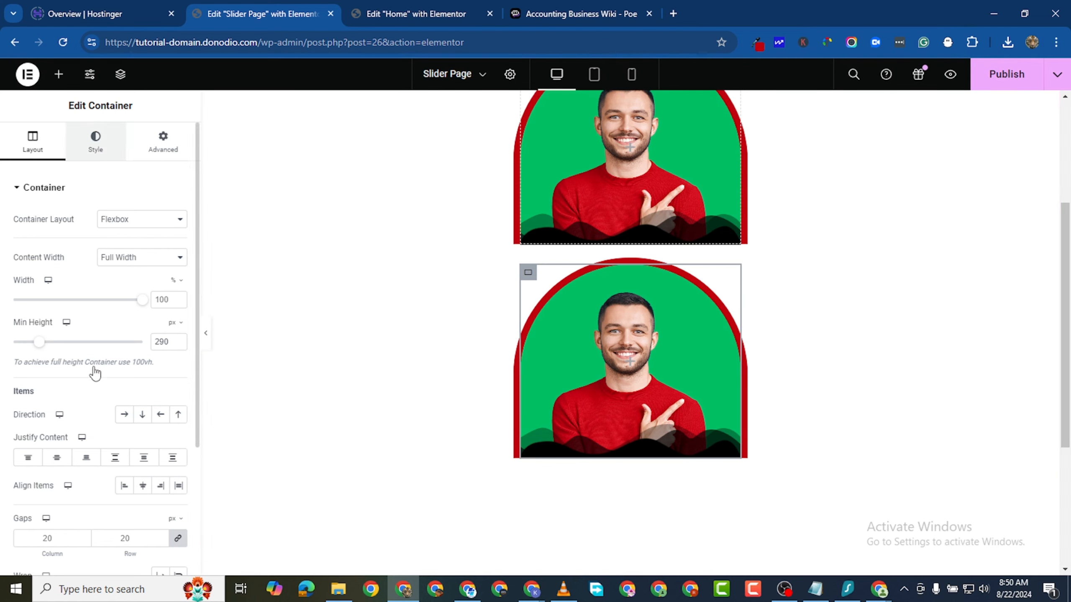
pyautogui.scroll(-5, 119, 442)
pyautogui.scroll(3, 112, 358)
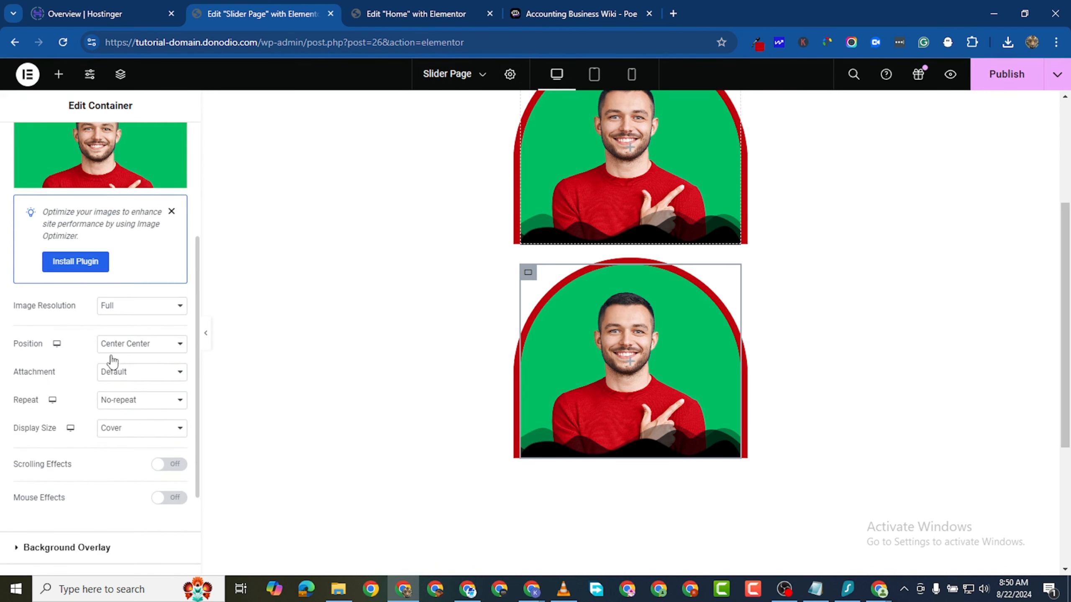
pyautogui.scroll(-3, 36, 426)
pyautogui.click(21, 446)
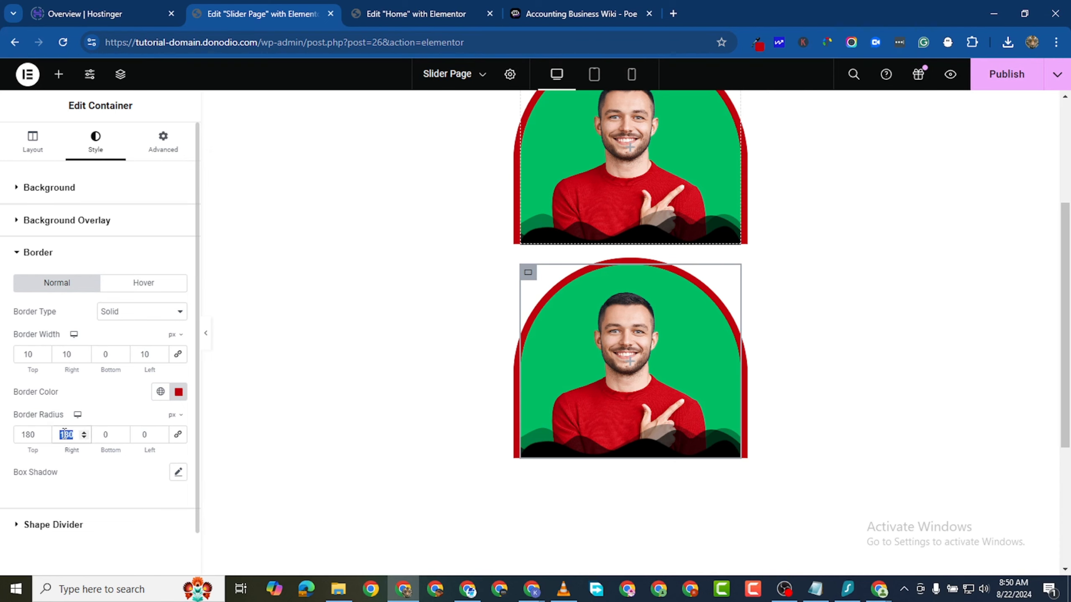
pyautogui.write('0')
pyautogui.doubleClick(28, 434)
pyautogui.write('0')
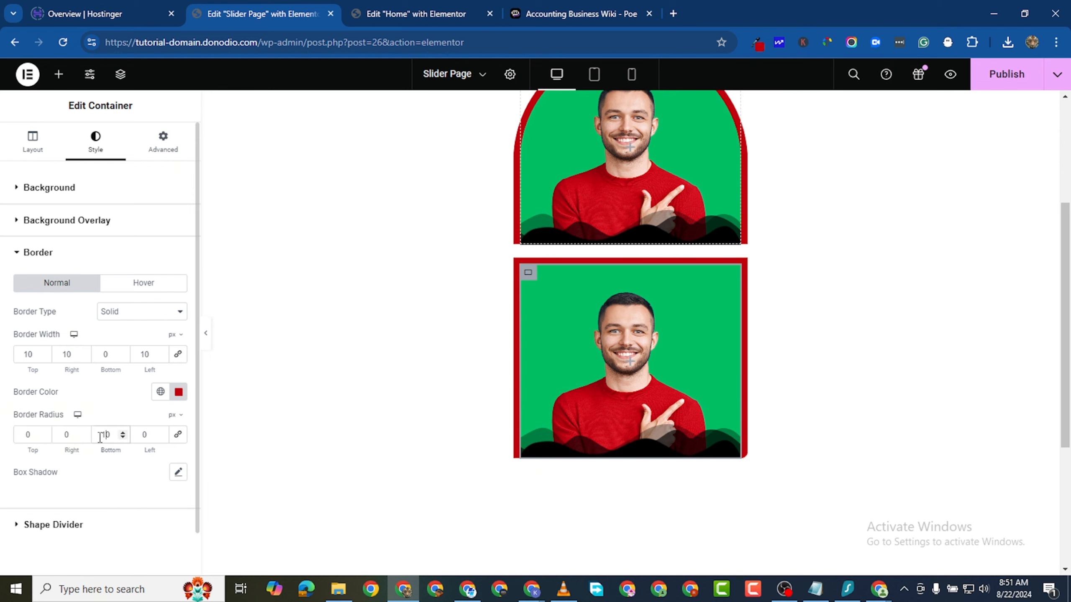
pyautogui.write('8')
pyautogui.click(137, 434)
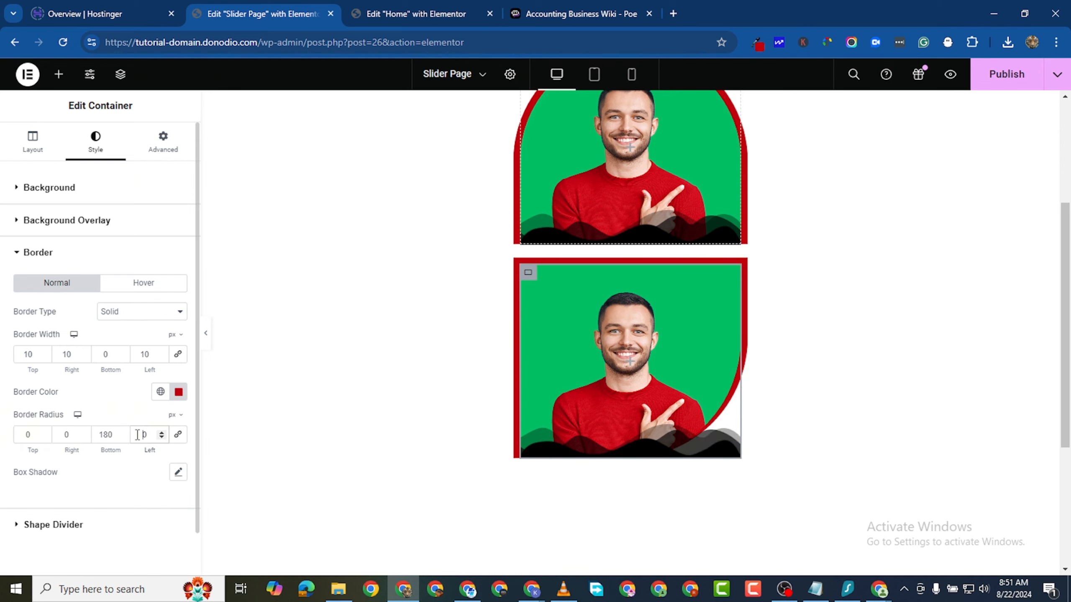
pyautogui.write('18')
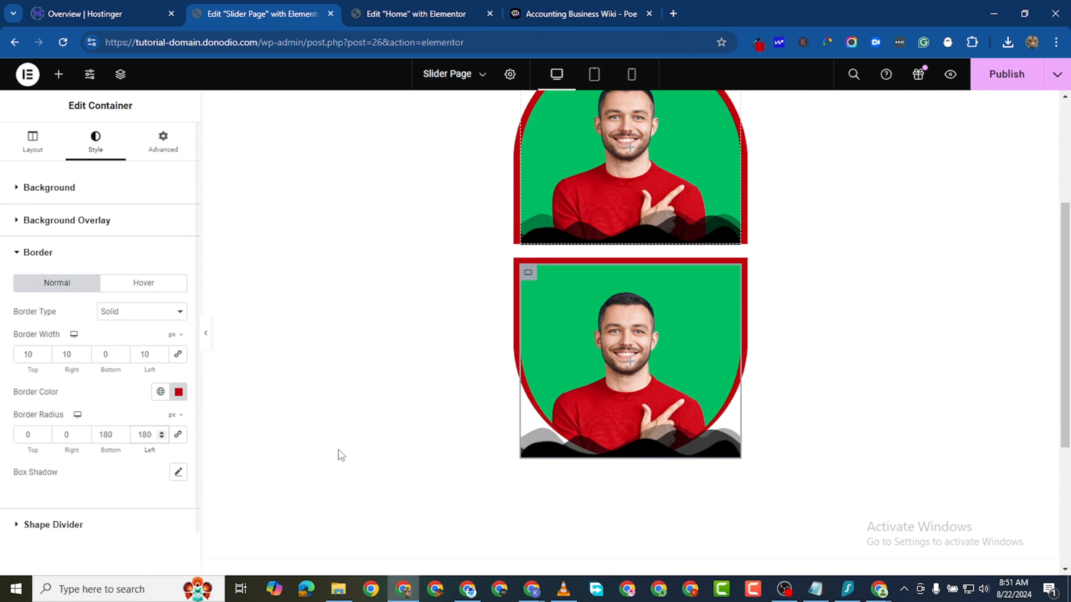
# Remove the duplicate's bottom shape divider by setting its type to None.
pyautogui.scroll(-1, 59, 266)
pyautogui.scroll(1, 41, 239)
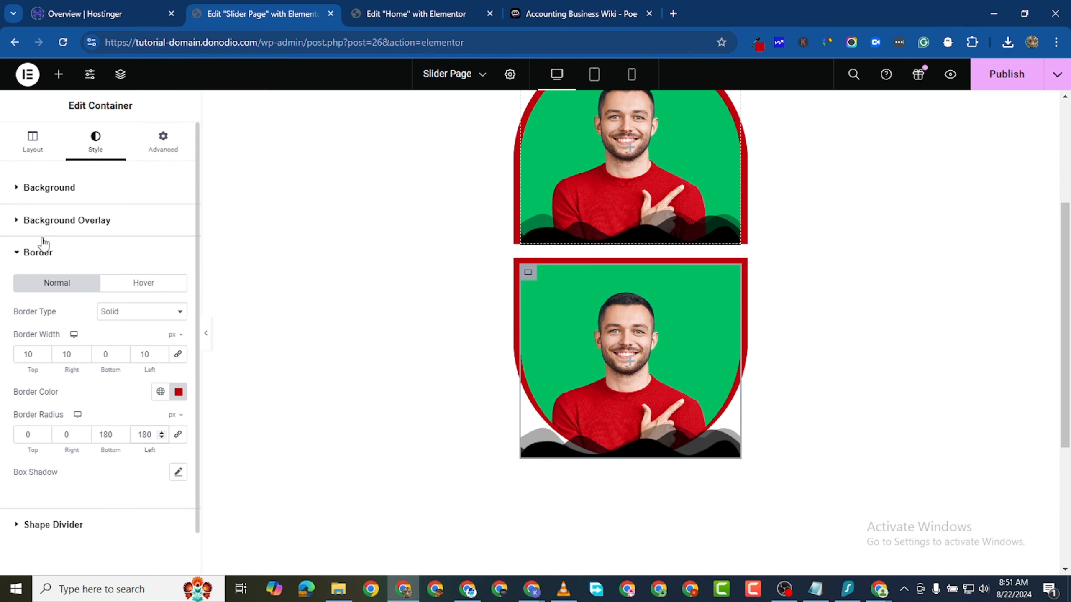
pyautogui.scroll(-1, 28, 259)
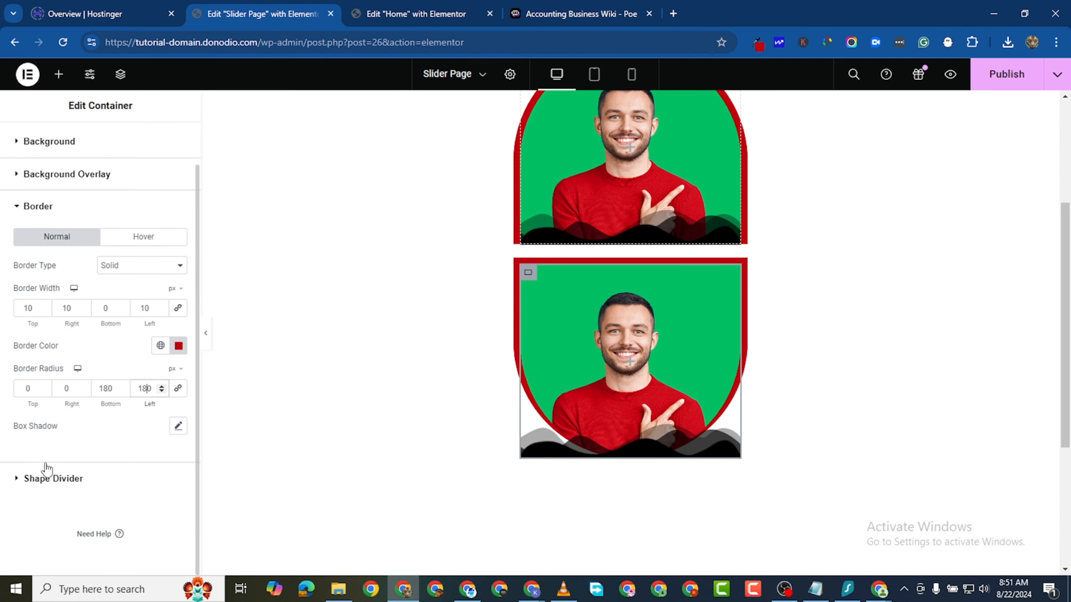
pyautogui.click(19, 478)
pyautogui.click(143, 321)
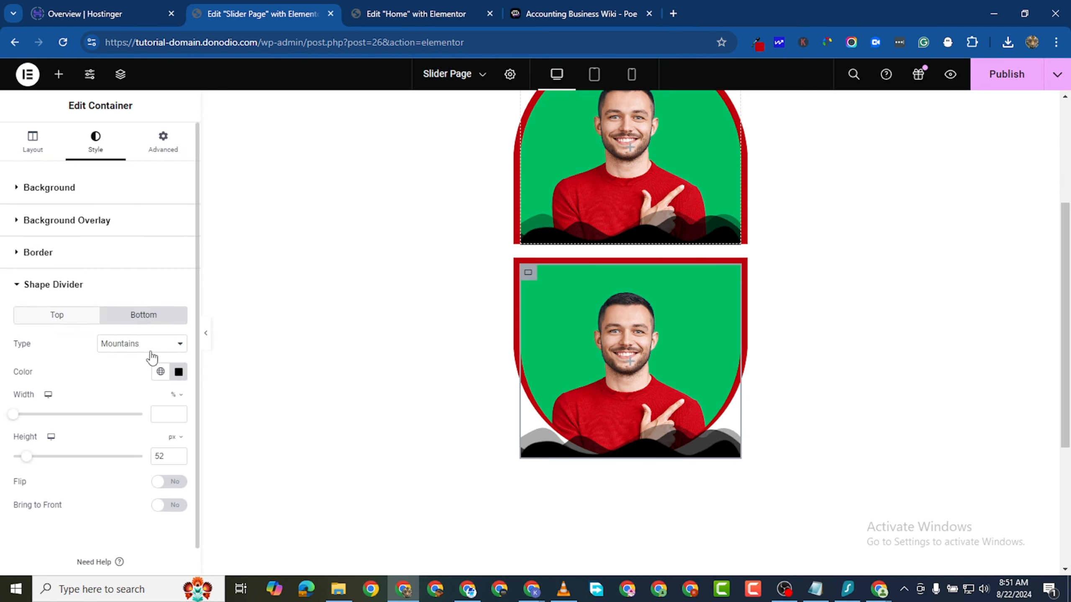
pyautogui.click(149, 345)
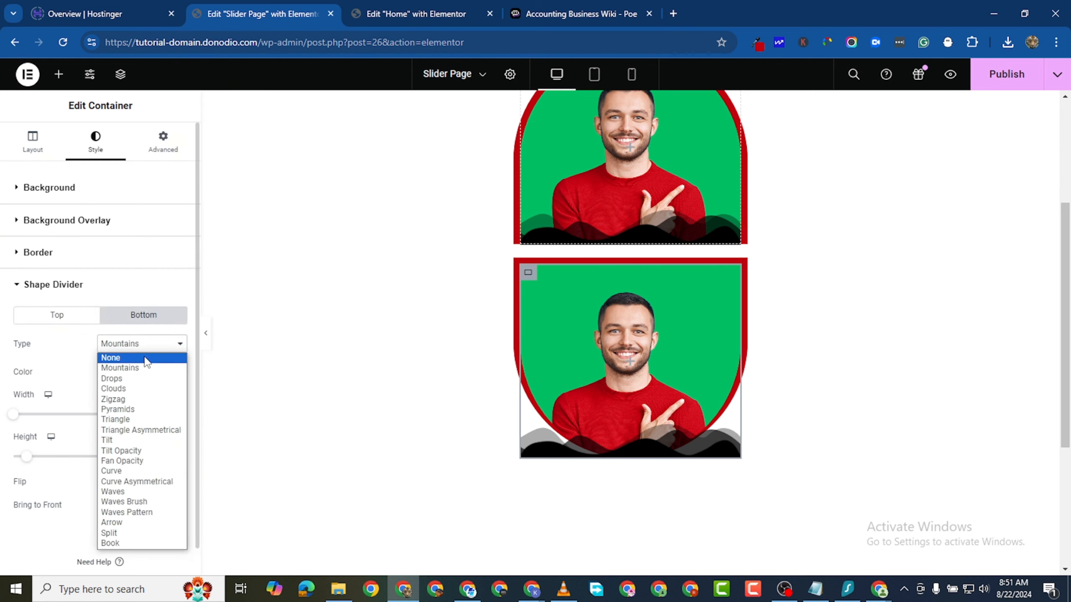
pyautogui.click(146, 358)
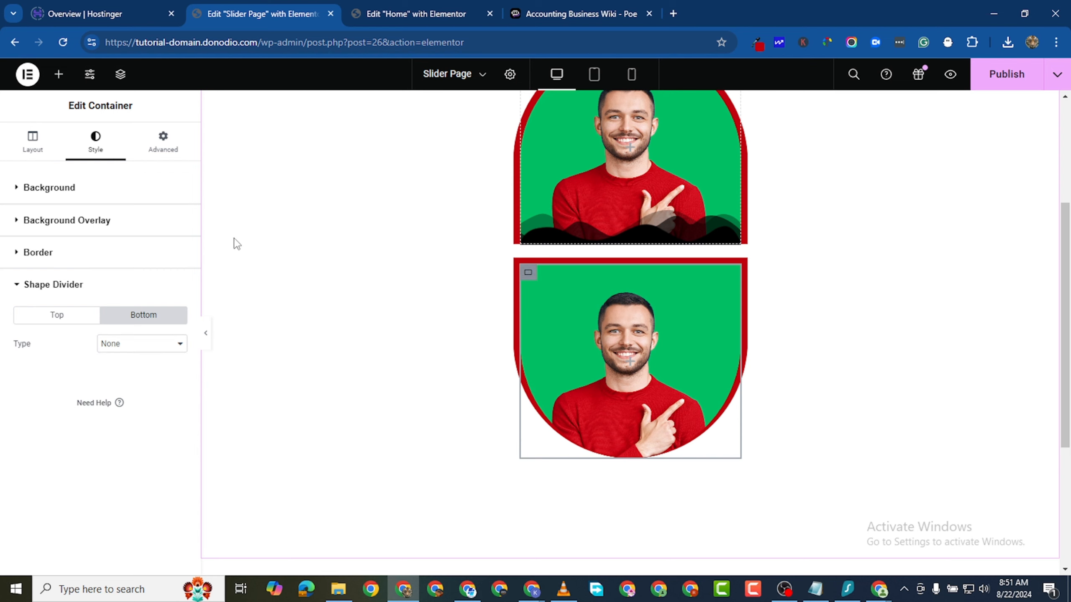
# Unlink the lower container's margin values and set its top margin to -20 px.
pyautogui.click(171, 148)
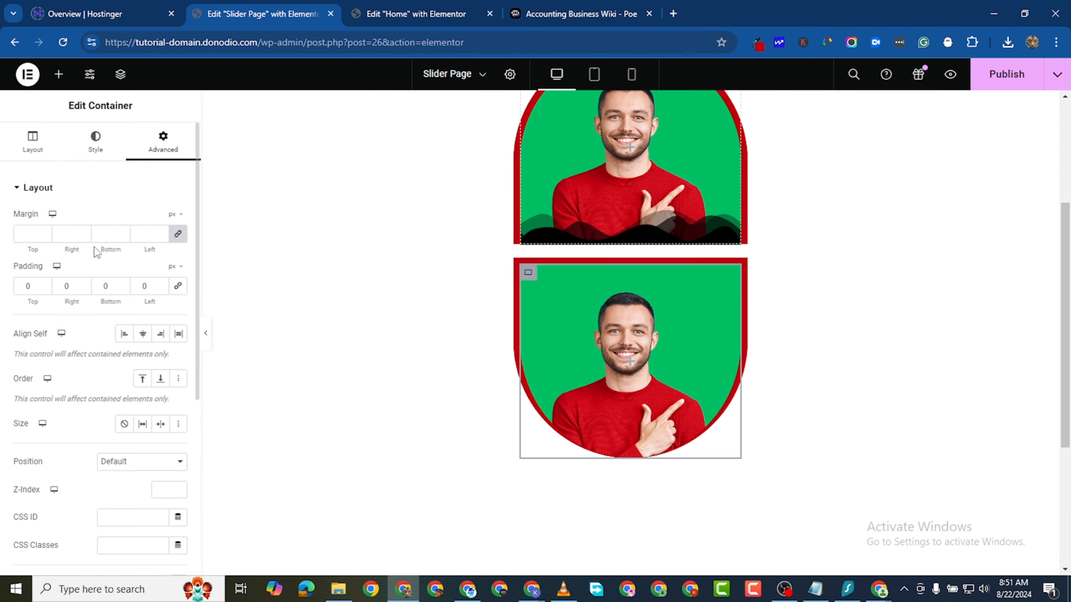
pyautogui.click(179, 235)
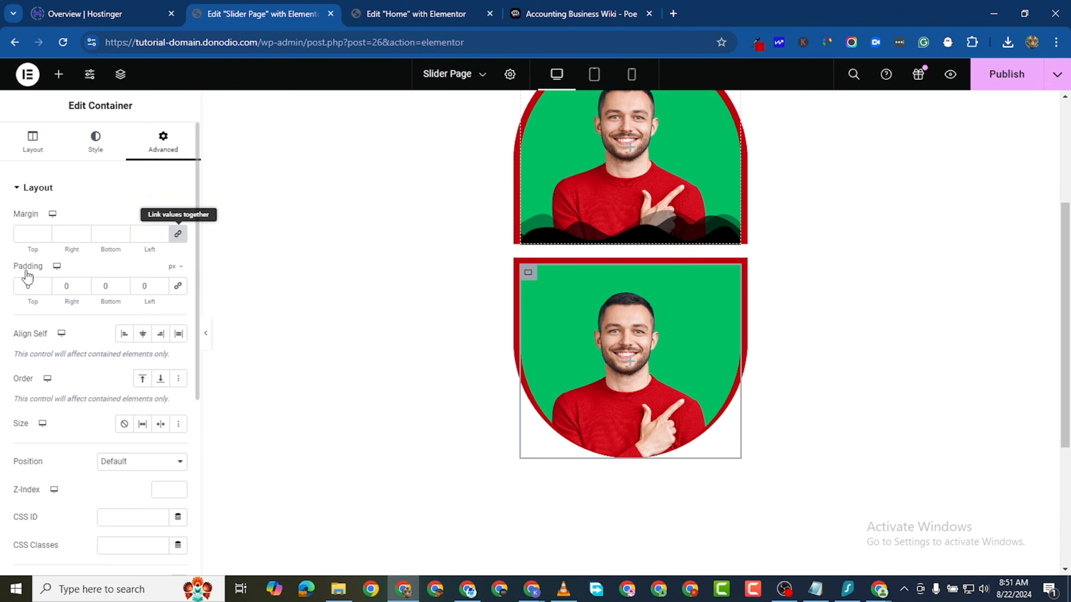
pyautogui.tripleClick(44, 237)
pyautogui.doubleClick(45, 237)
pyautogui.doubleClick(44, 237)
pyautogui.doubleClick(45, 237)
pyautogui.doubleClick(45, 237)
pyautogui.tripleClick(45, 237)
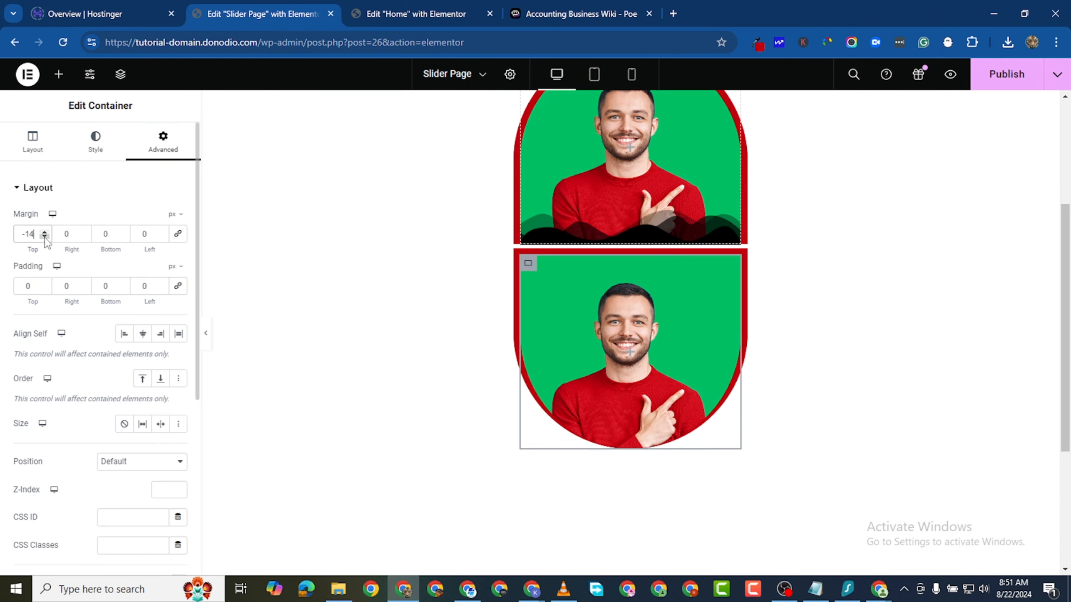
pyautogui.click(45, 238)
pyautogui.click(45, 237)
pyautogui.click(45, 238)
pyautogui.click(44, 238)
pyautogui.click(45, 237)
pyautogui.click(45, 238)
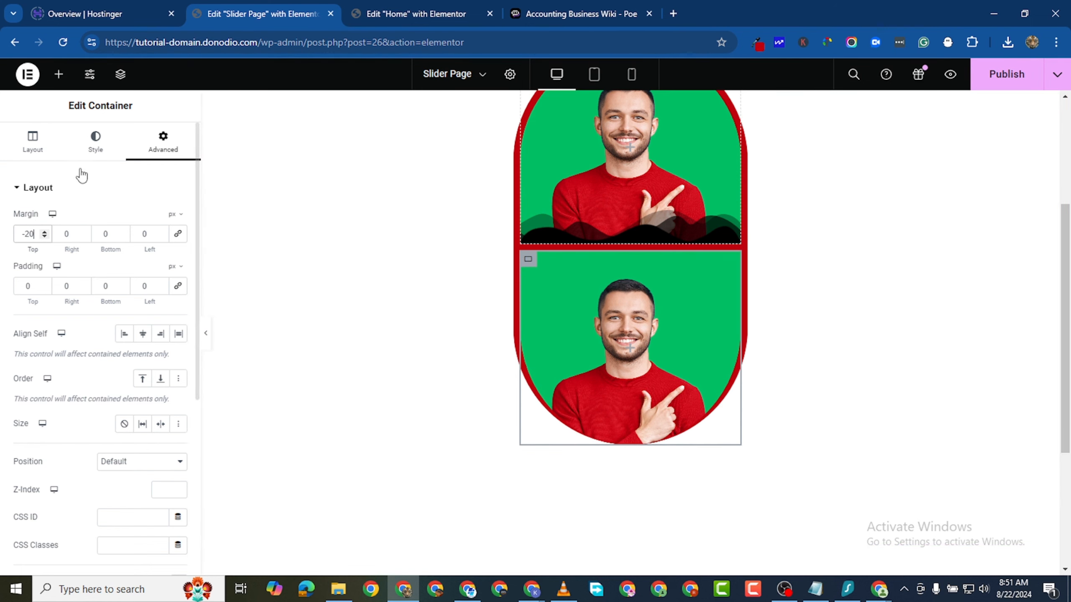
# Set the lower container's border width to 0 px at the top and 10 px at the bottom.
pyautogui.click(97, 141)
pyautogui.scroll(-5, 108, 337)
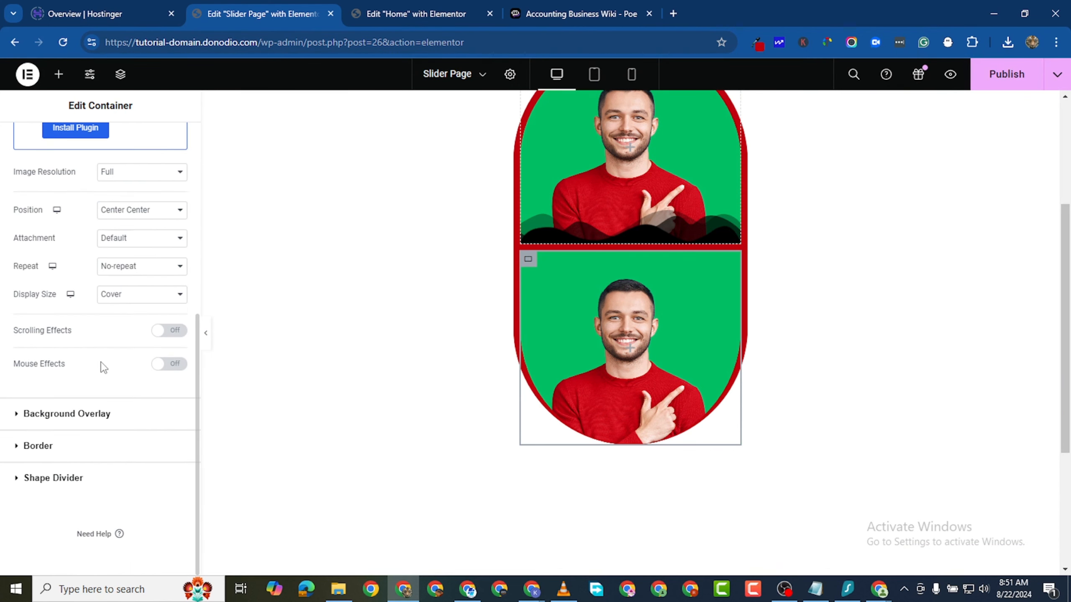
pyautogui.scroll(2, 101, 367)
pyautogui.scroll(-2, 110, 400)
pyautogui.click(148, 451)
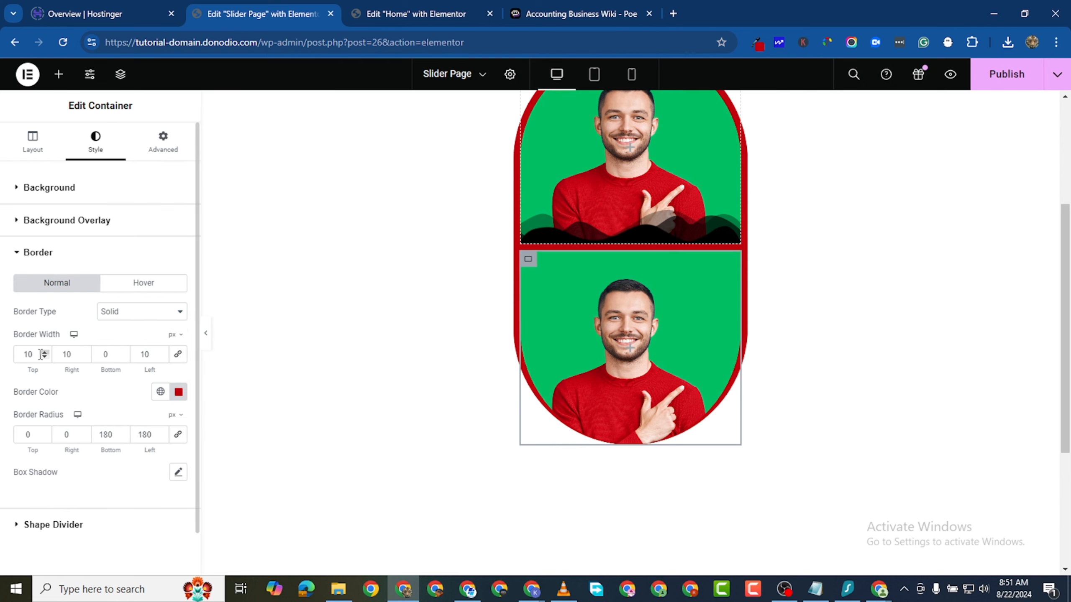
pyautogui.write('0')
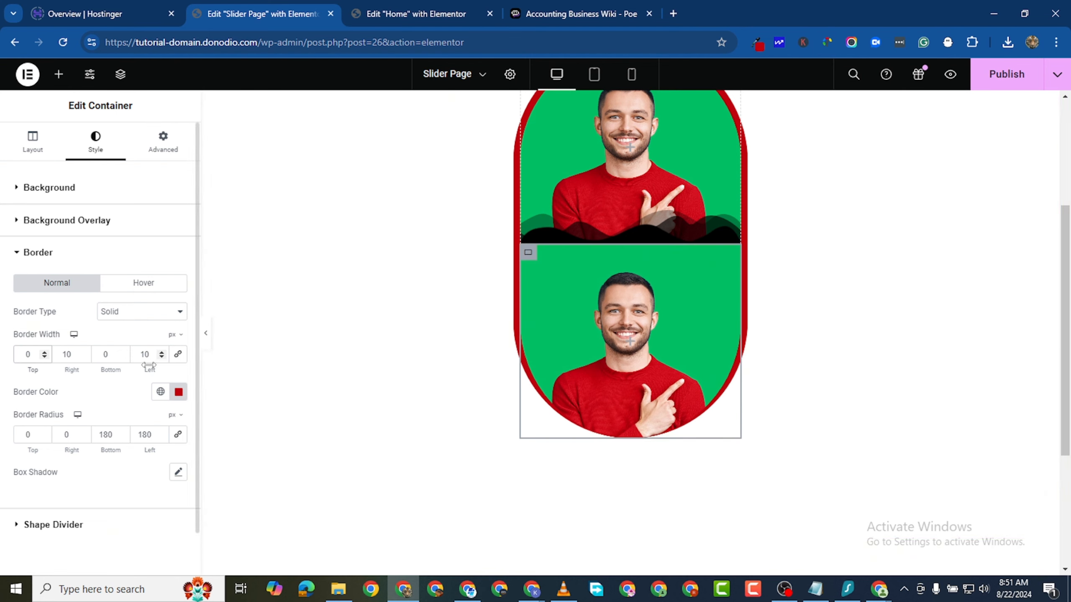
pyautogui.click(101, 352)
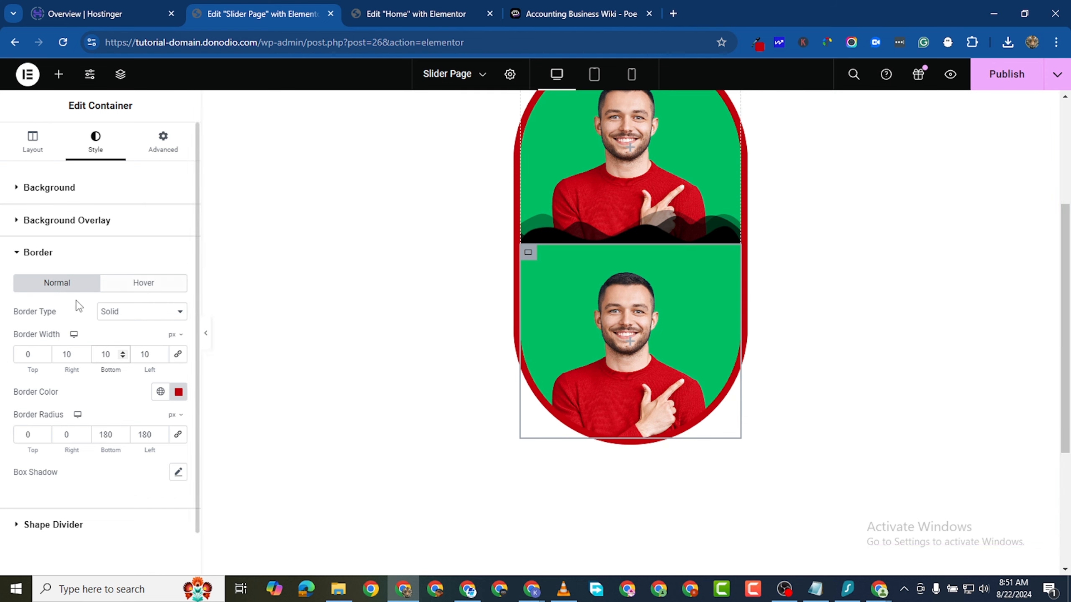
# Set the lower container's border color to black, #000000.
pyautogui.click(178, 392)
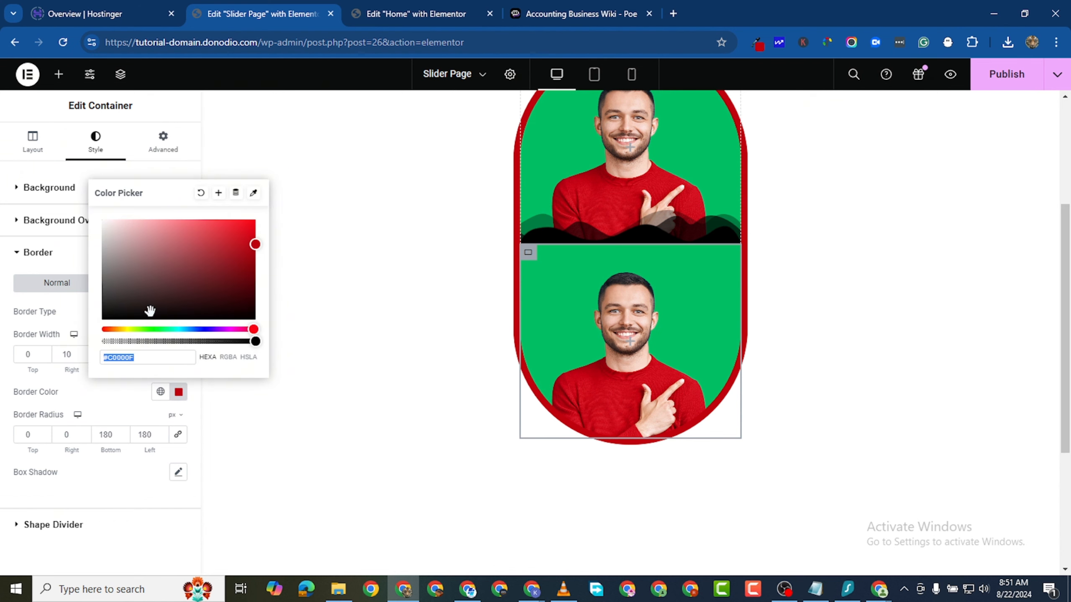
pyautogui.moveTo(132, 282); pyautogui.dragTo(88, 329)
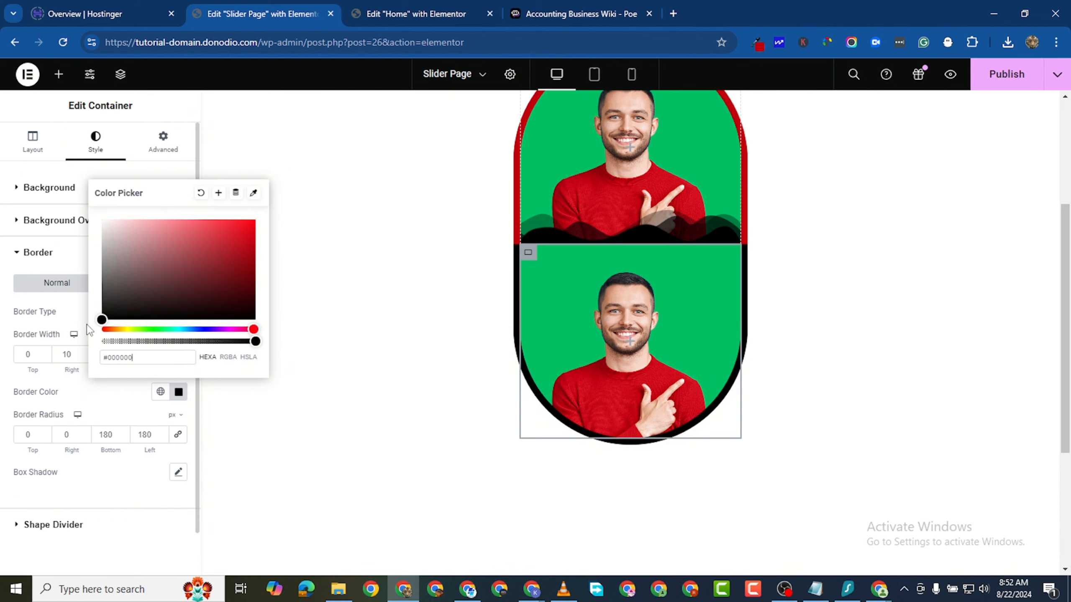
pyautogui.click(629, 290)
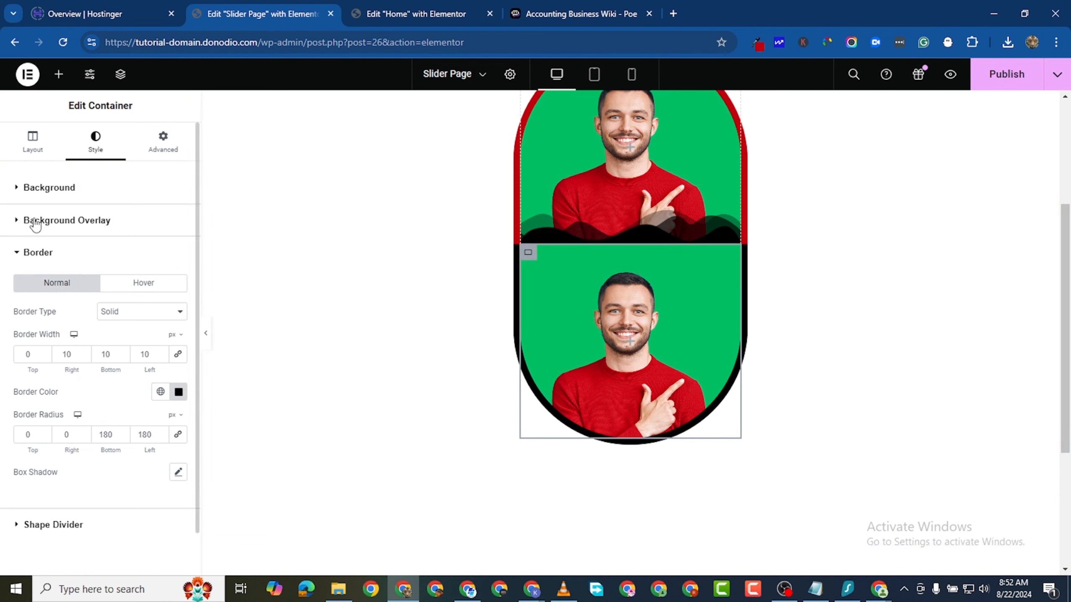
# Remove the background image from the lower container, keeping its black background color.
pyautogui.click(19, 190)
pyautogui.moveTo(135, 349)
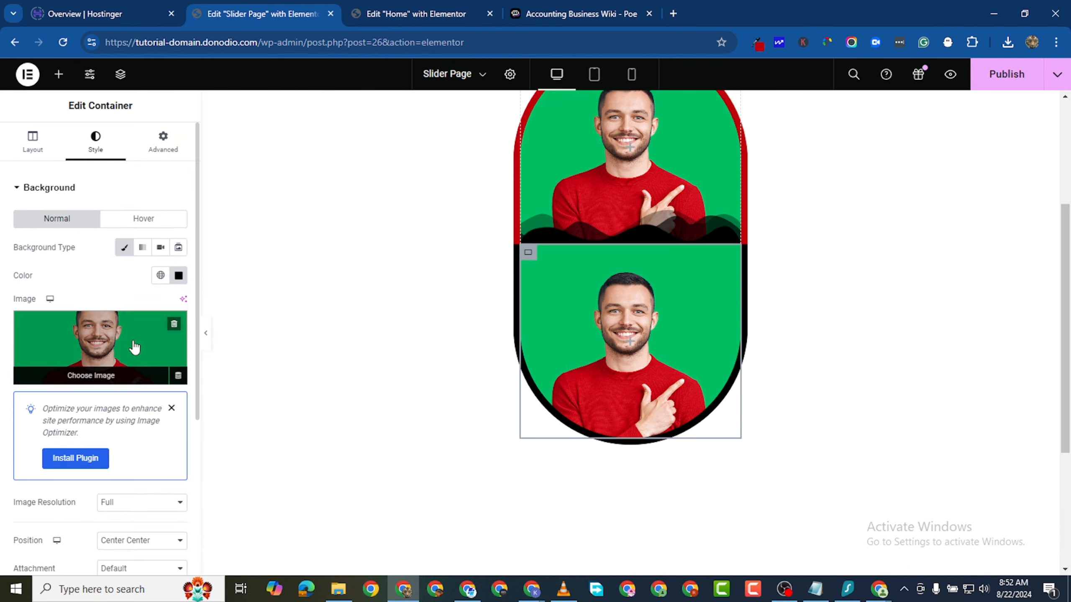
pyautogui.click(177, 321)
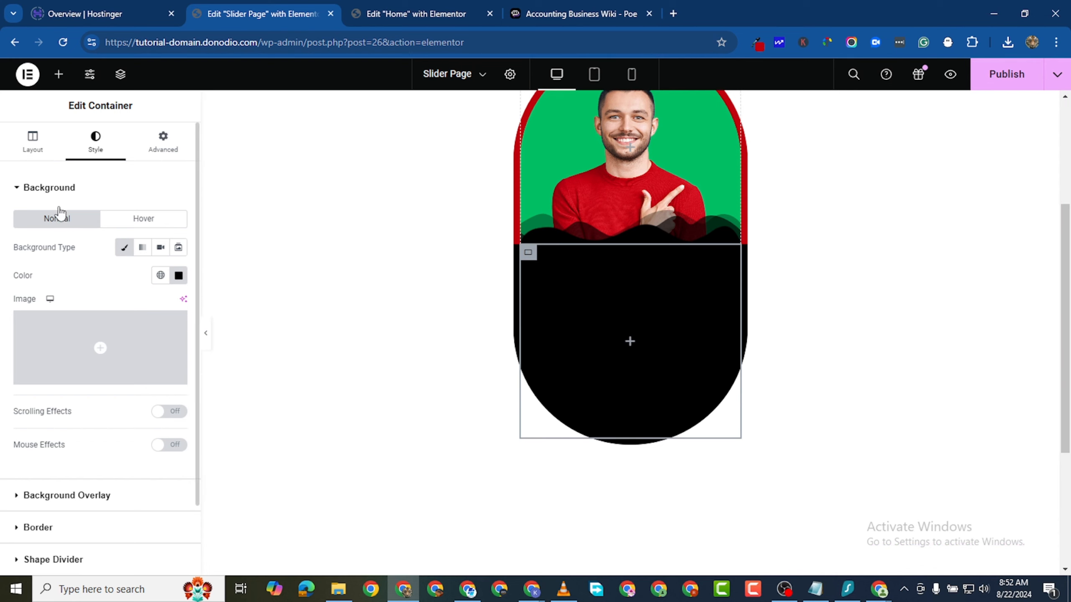
# Add a Text Editor widget to the lower black container and a Heading widget above it.
pyautogui.click(63, 84)
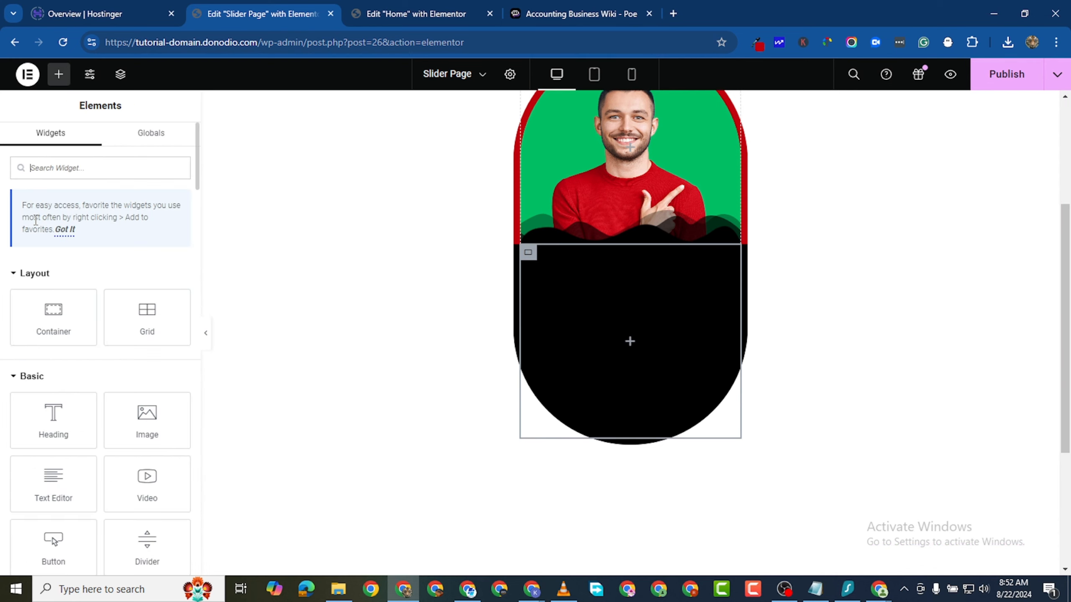
pyautogui.moveTo(78, 473); pyautogui.dragTo(620, 325)
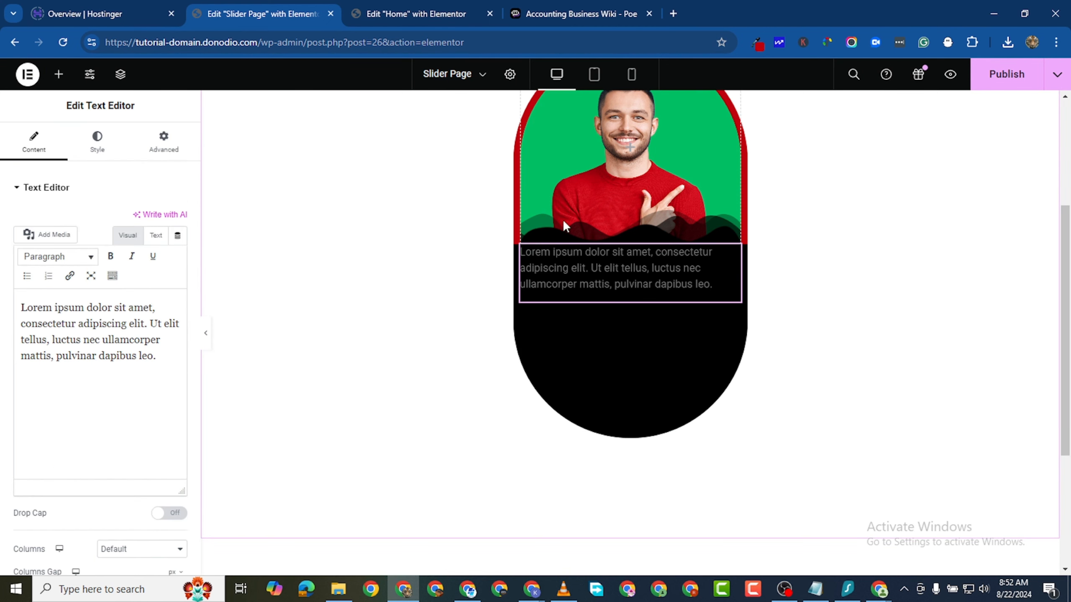
pyautogui.click(63, 85)
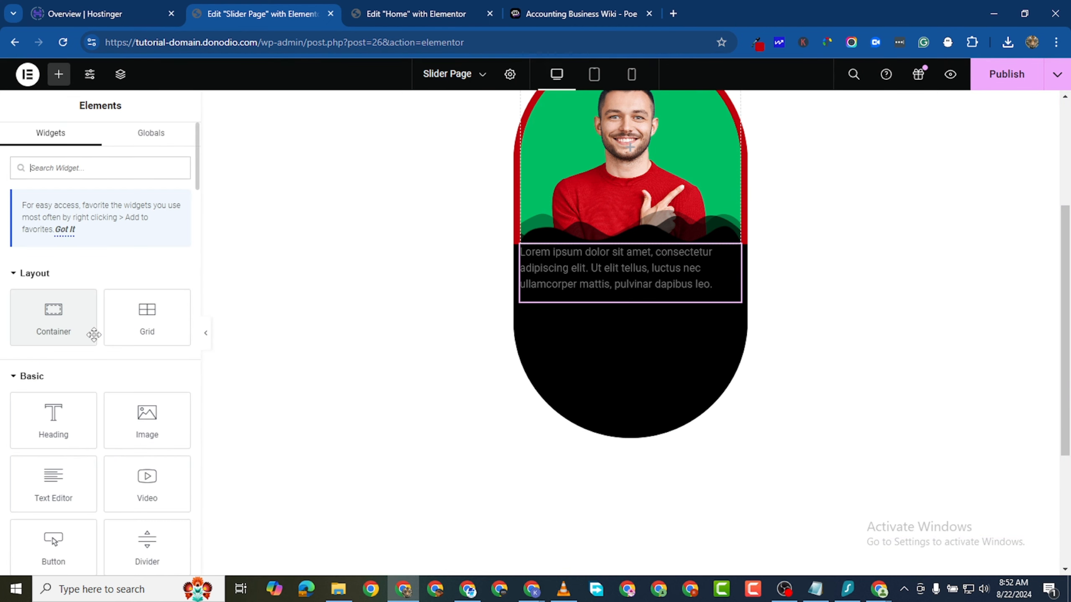
pyautogui.moveTo(53, 419); pyautogui.dragTo(616, 253)
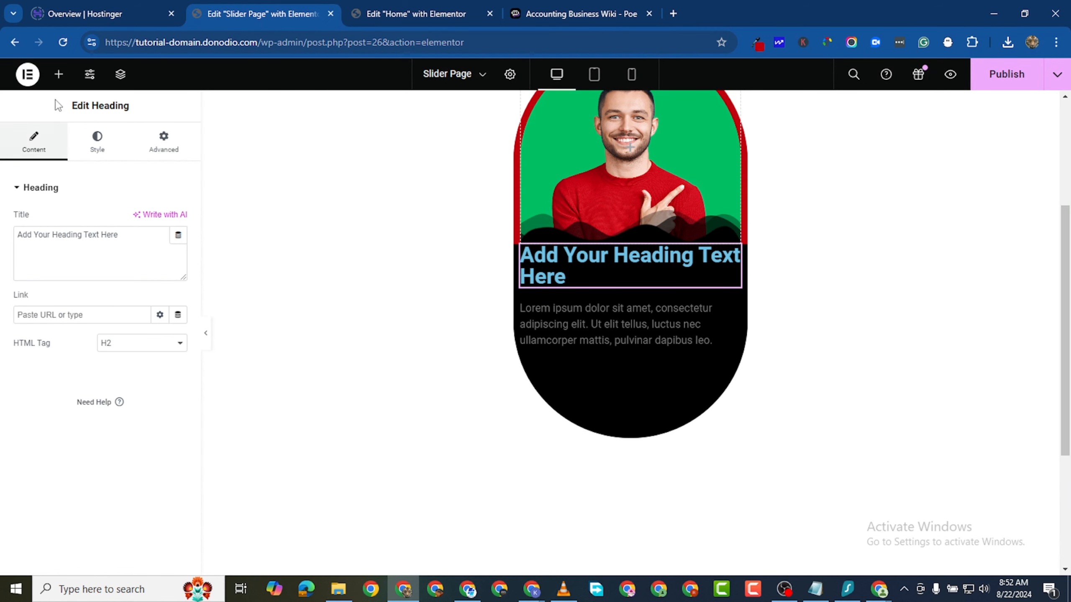
# Add a Button widget below the paragraph in the black container and open its style settings.
pyautogui.click(58, 74)
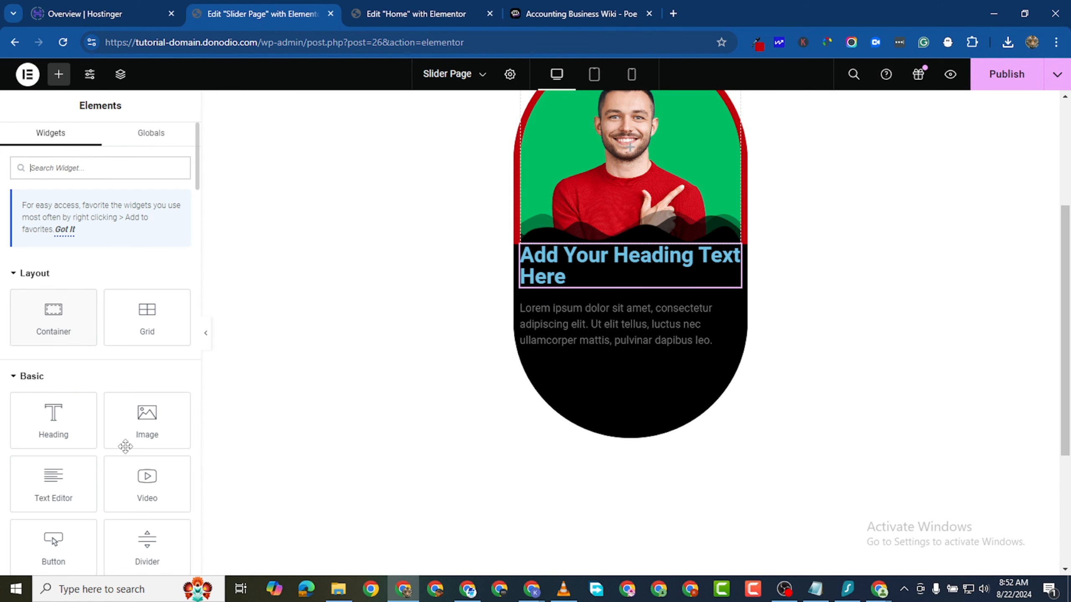
pyautogui.moveTo(84, 529); pyautogui.dragTo(646, 350)
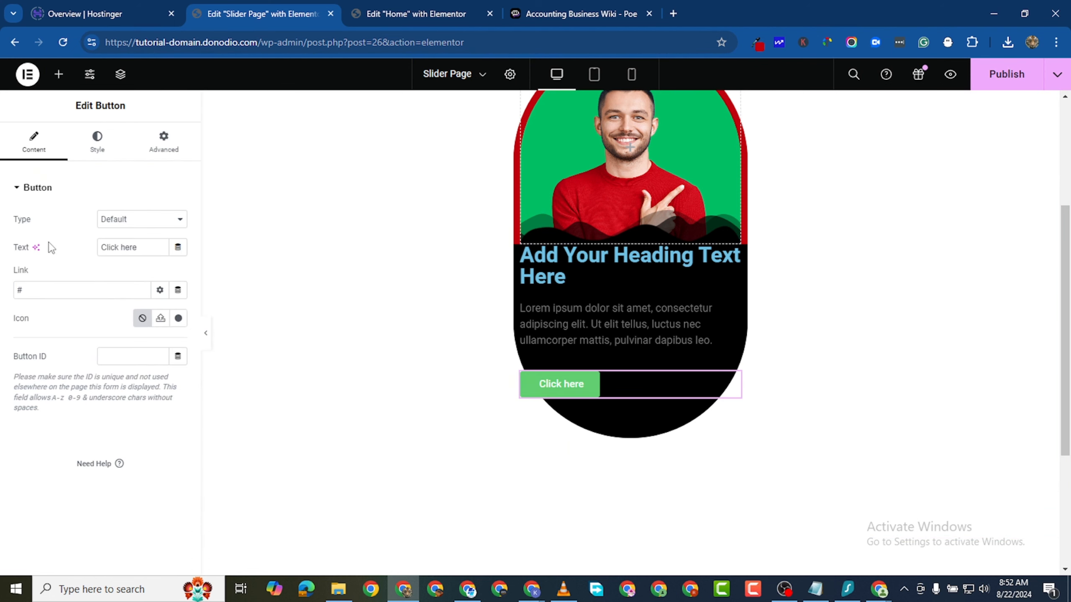
pyautogui.click(94, 160)
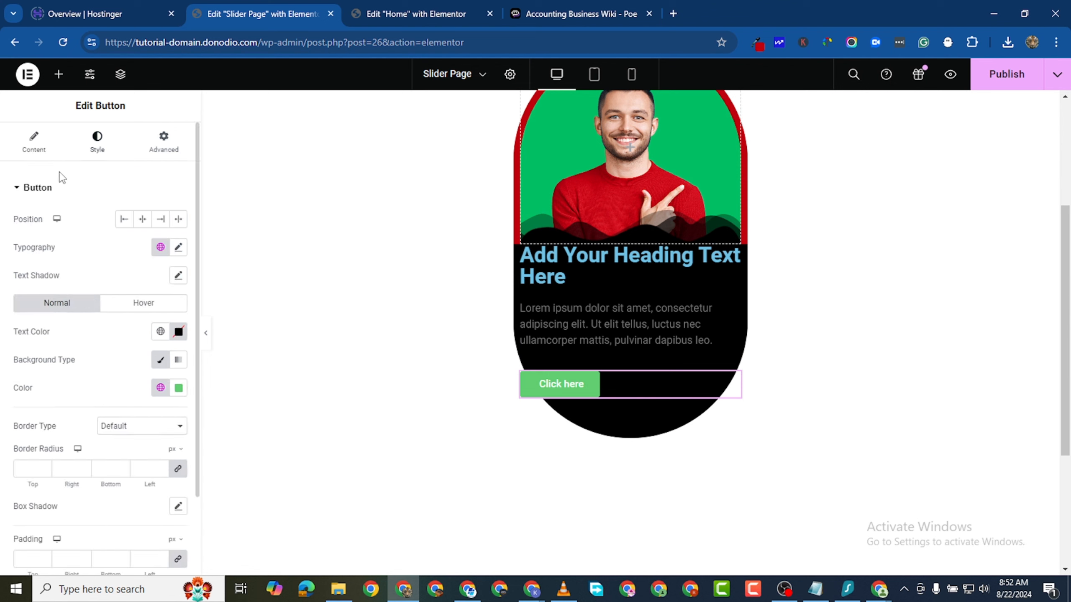
# Center the button, the paragraph text and the heading inside the black lower container.
pyautogui.click(142, 218)
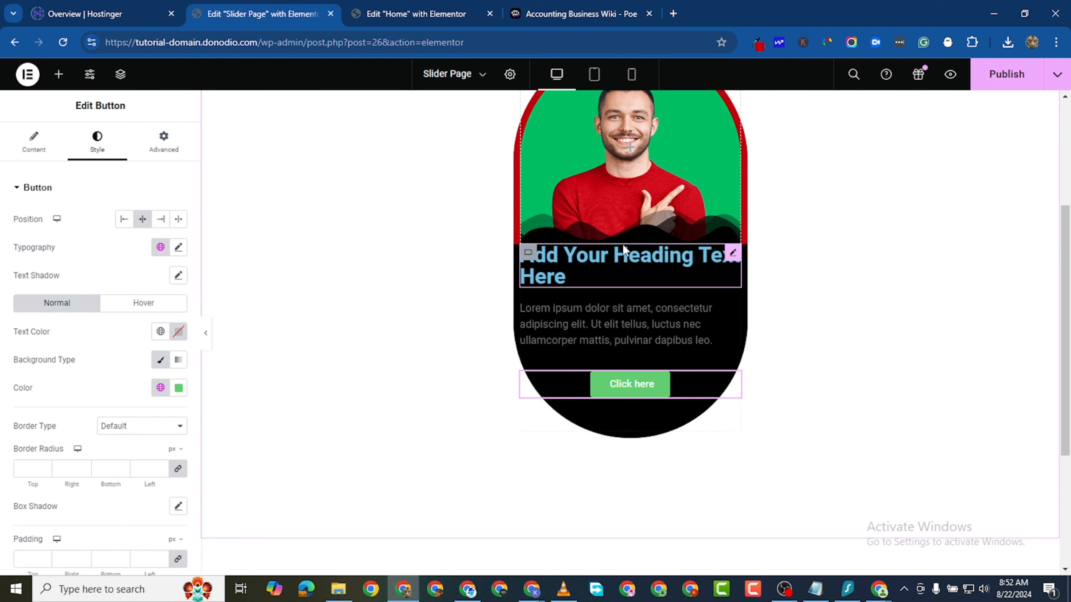
pyautogui.click(602, 341)
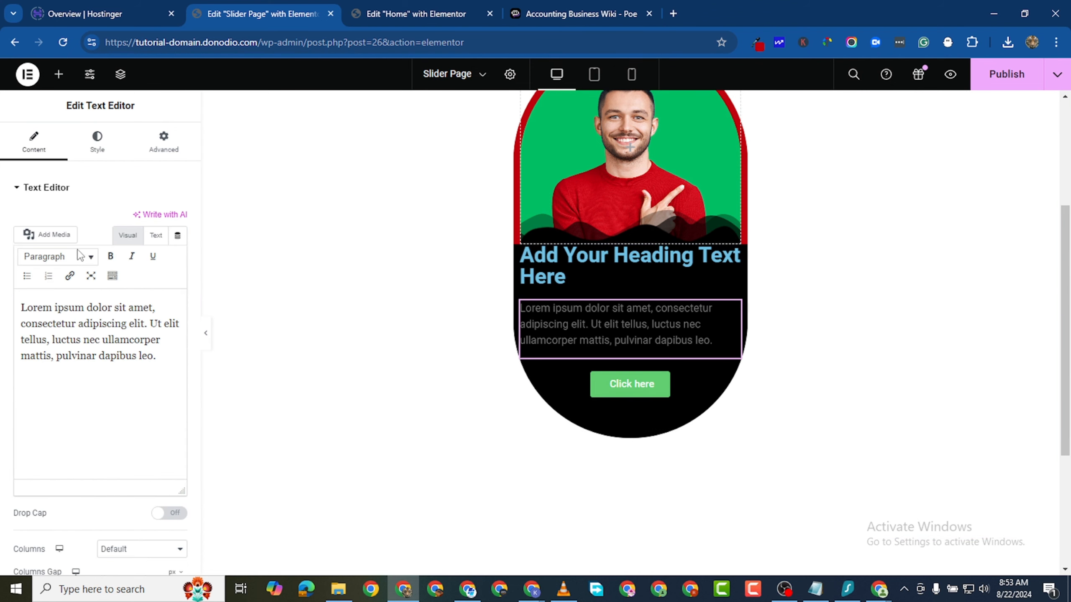
pyautogui.click(97, 143)
pyautogui.click(142, 219)
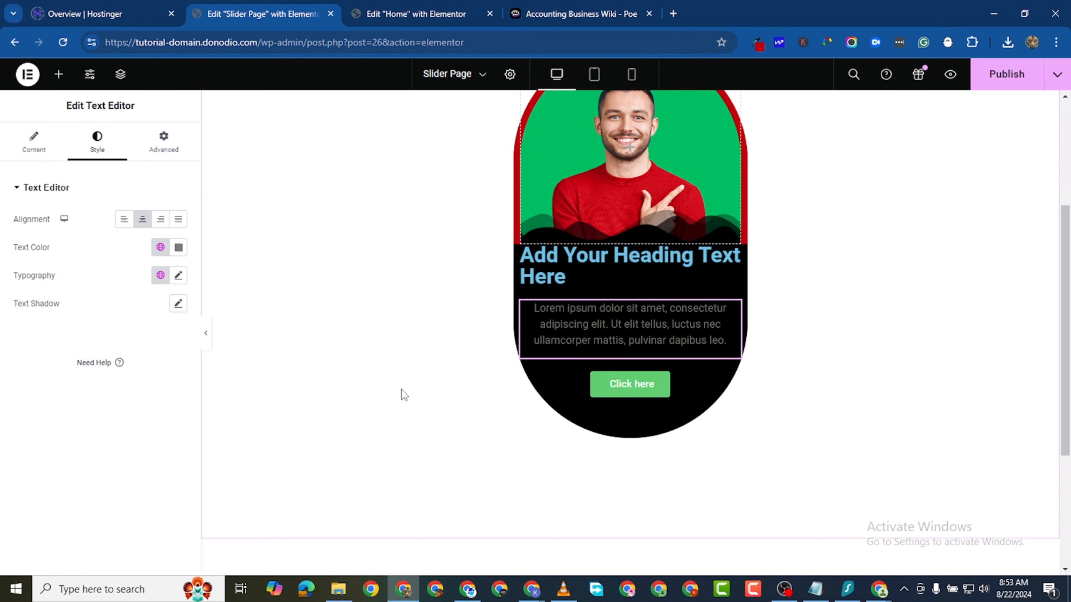
pyautogui.click(712, 282)
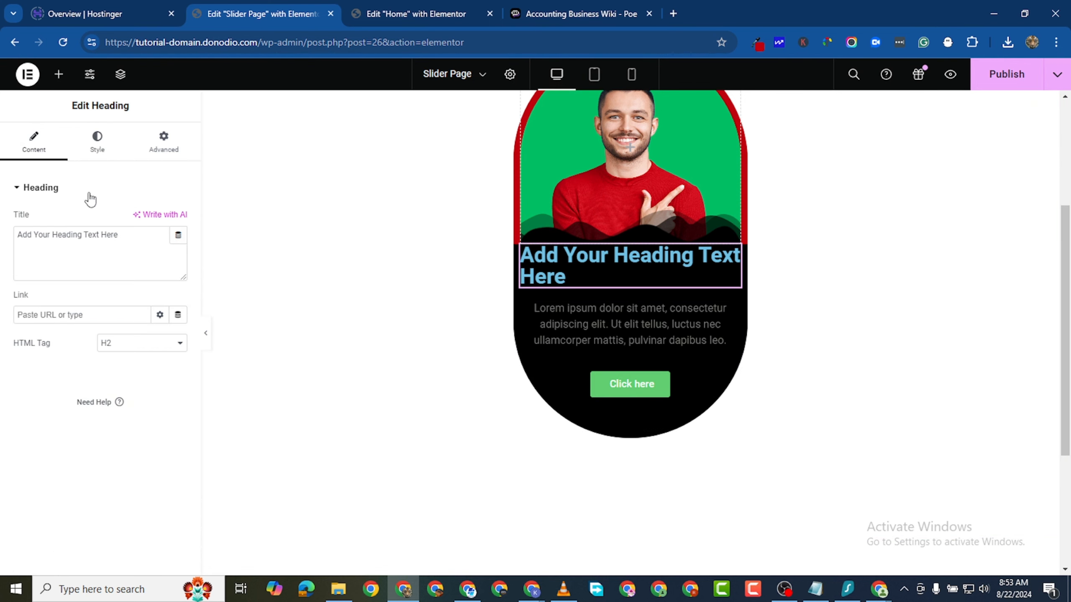
pyautogui.click(88, 150)
pyautogui.click(142, 218)
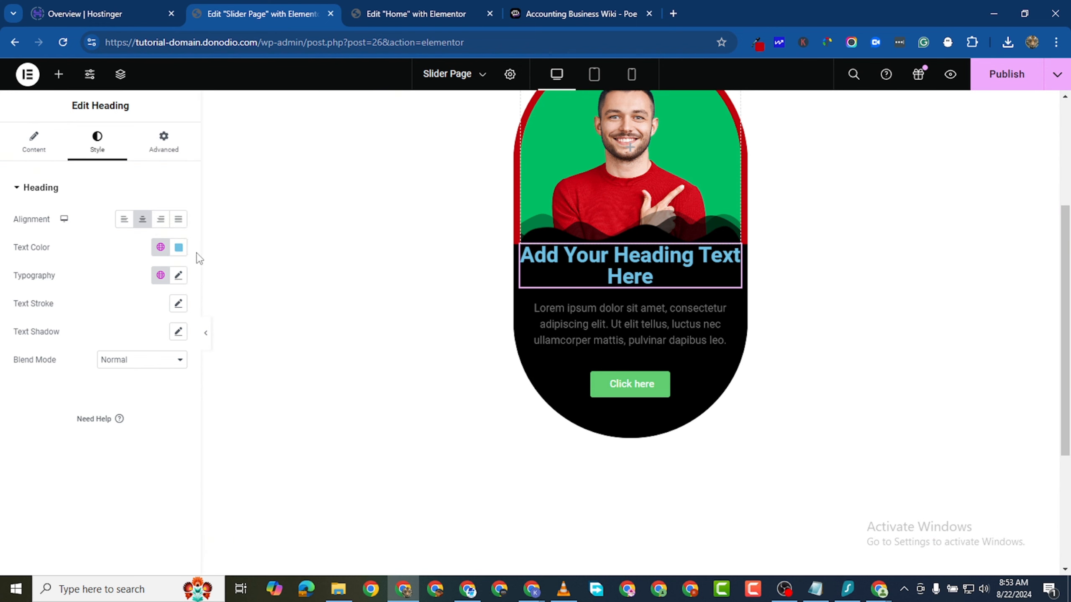
# Set the heading's text color to white, #FFFFFF, and replace its placeholder title with the team member's first name in capitals.
pyautogui.click(178, 247)
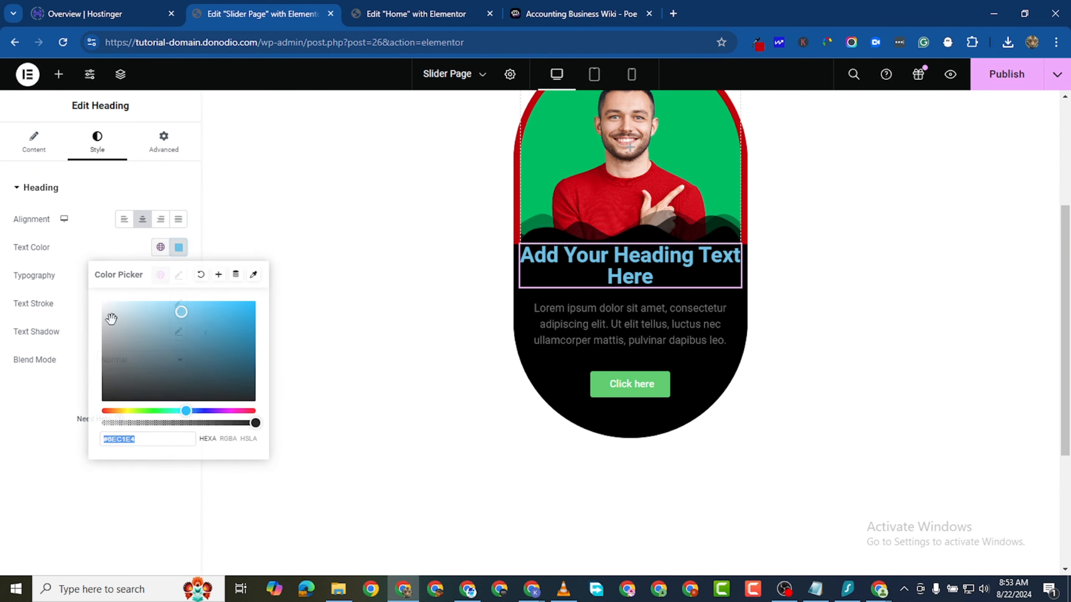
pyautogui.moveTo(110, 318); pyautogui.dragTo(81, 283)
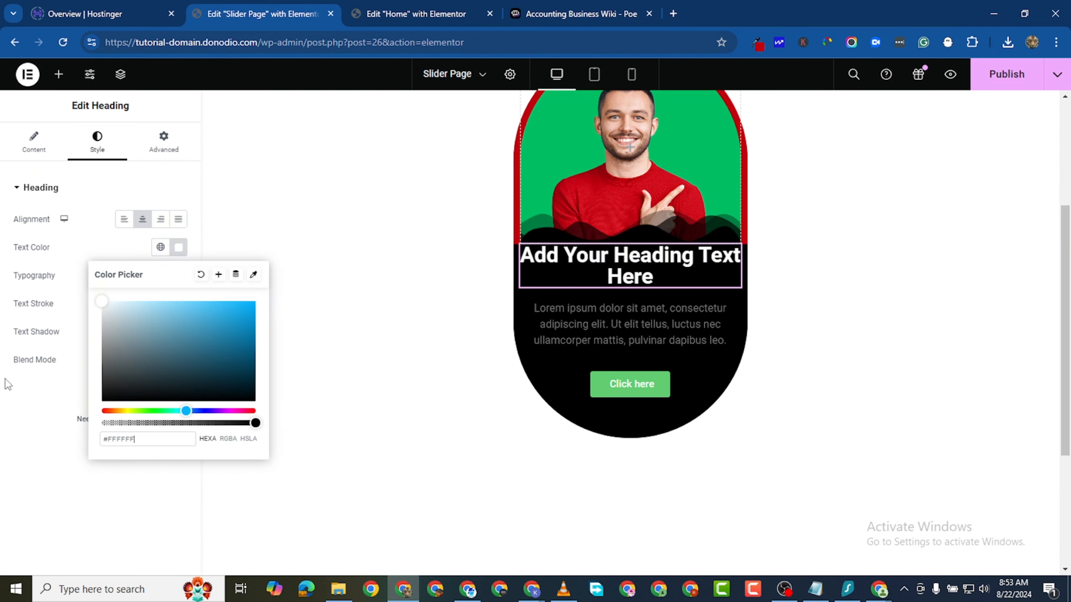
pyautogui.click(31, 142)
pyautogui.tripleClick(101, 239)
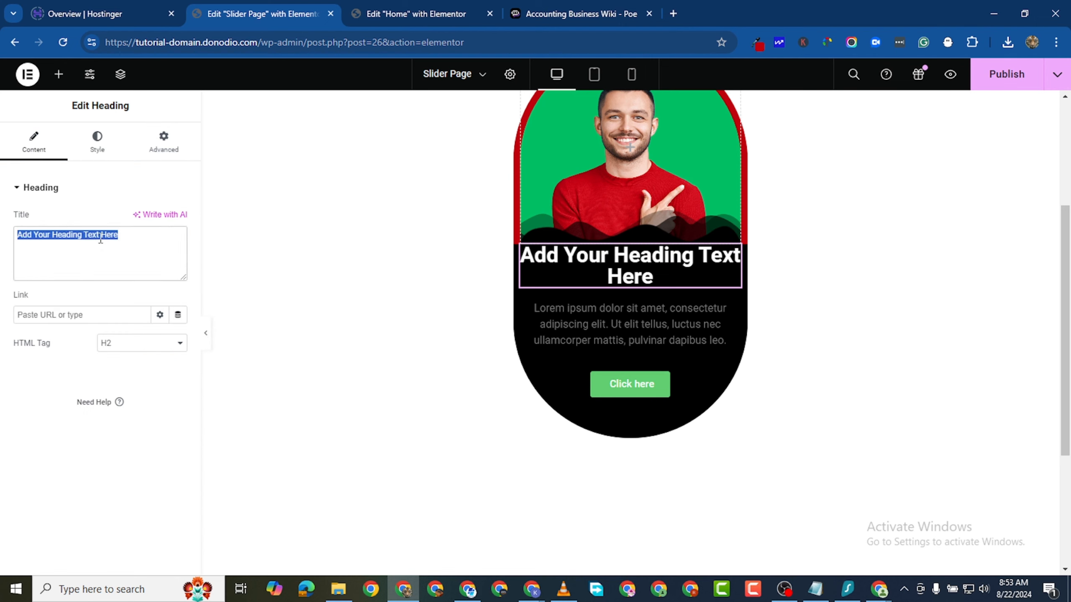
pyautogui.write('SHAN')
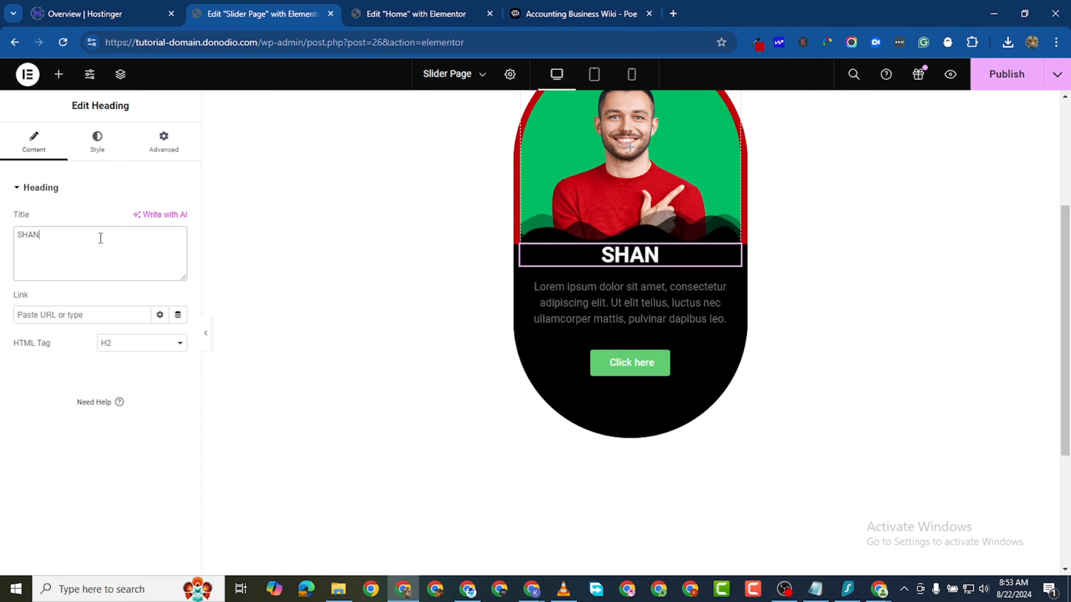
pyautogui.write('E')
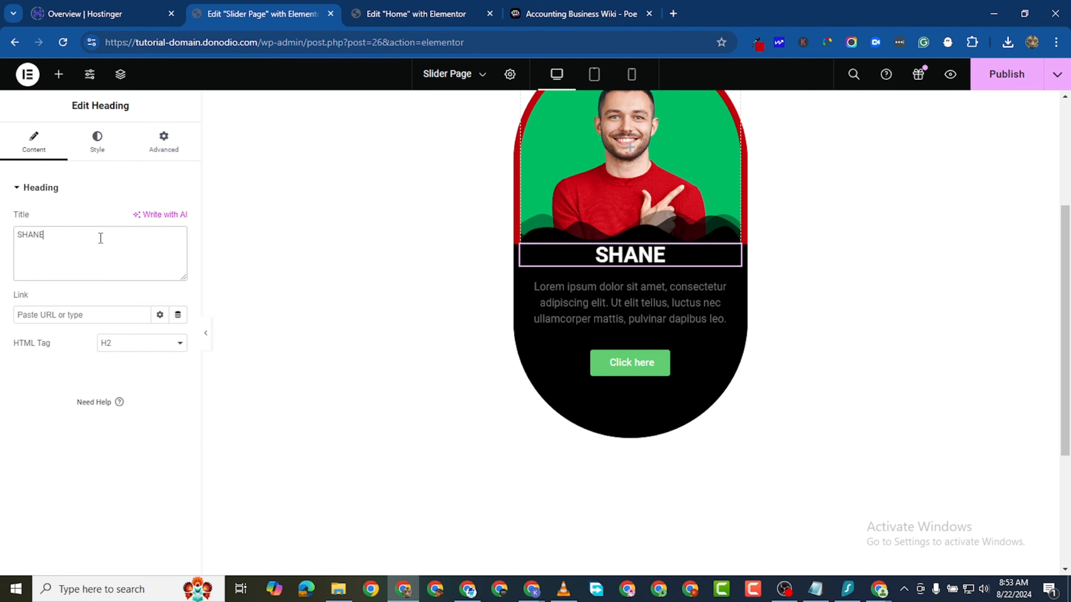
# Set the paragraph's text color to white, #FFFFFF, and its font family to Poppins.
pyautogui.click(732, 288)
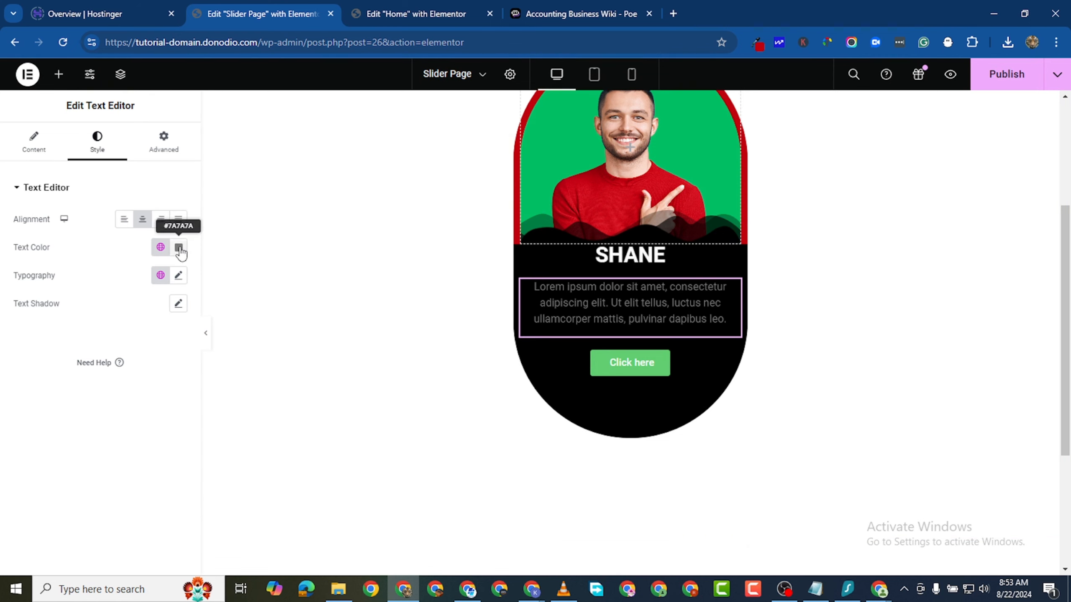
pyautogui.click(178, 248)
pyautogui.write('#FFFFFF')
pyautogui.click(54, 406)
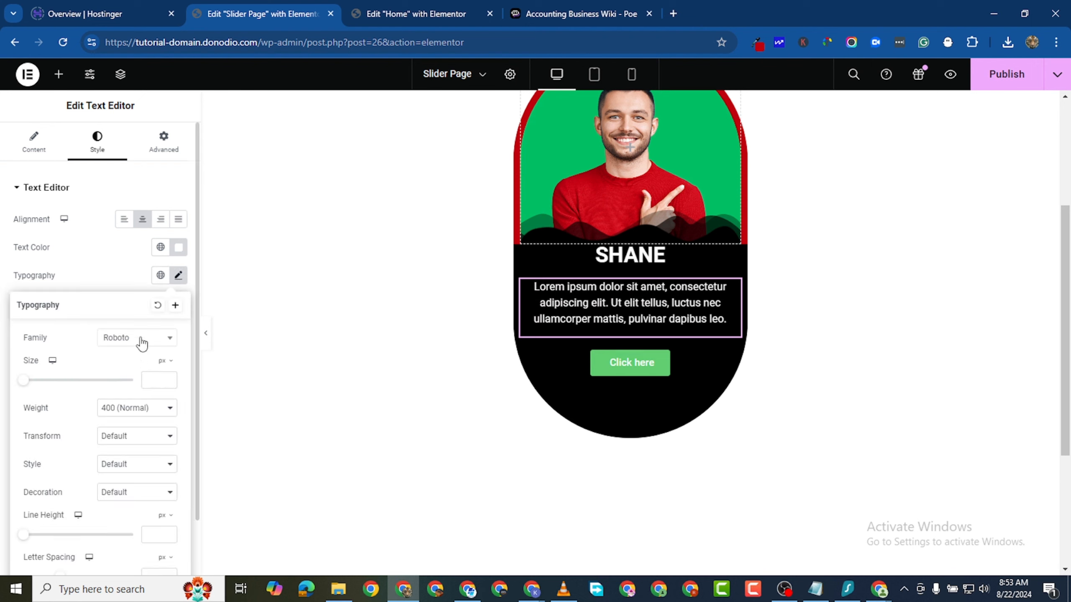
pyautogui.click(158, 340)
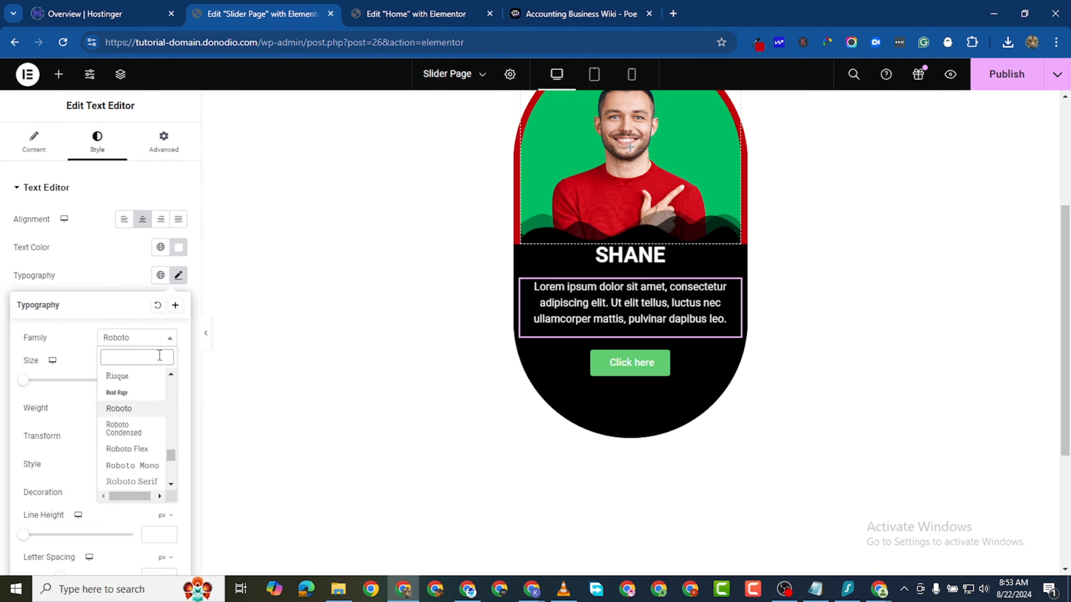
pyautogui.write('POPP')
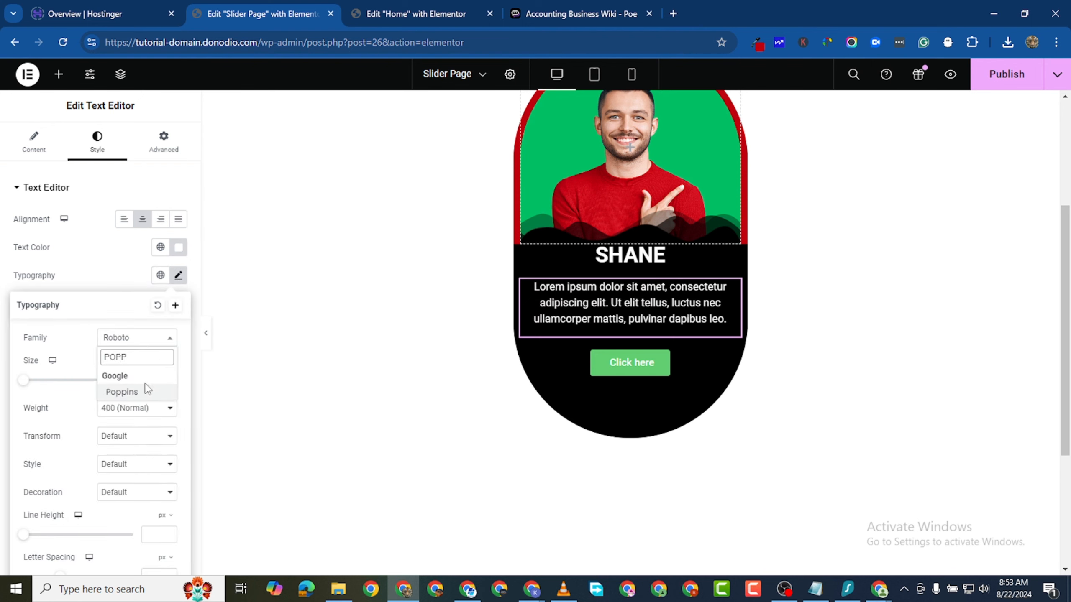
pyautogui.click(144, 392)
pyautogui.click(229, 354)
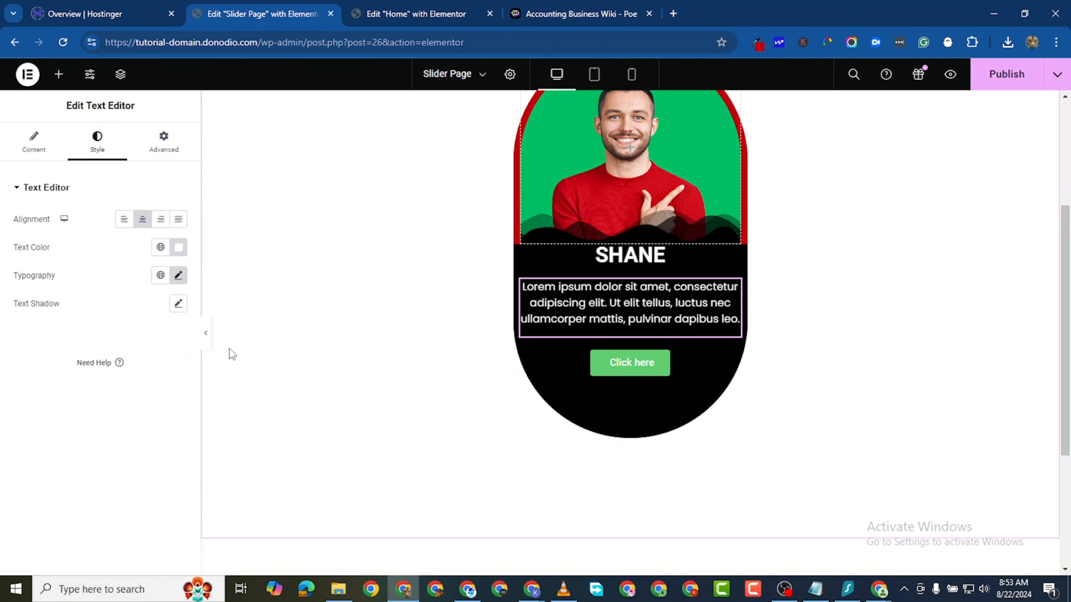
# Unlink the paragraph's padding sides and add 10 px on the right with matching padding on the left.
pyautogui.click(159, 153)
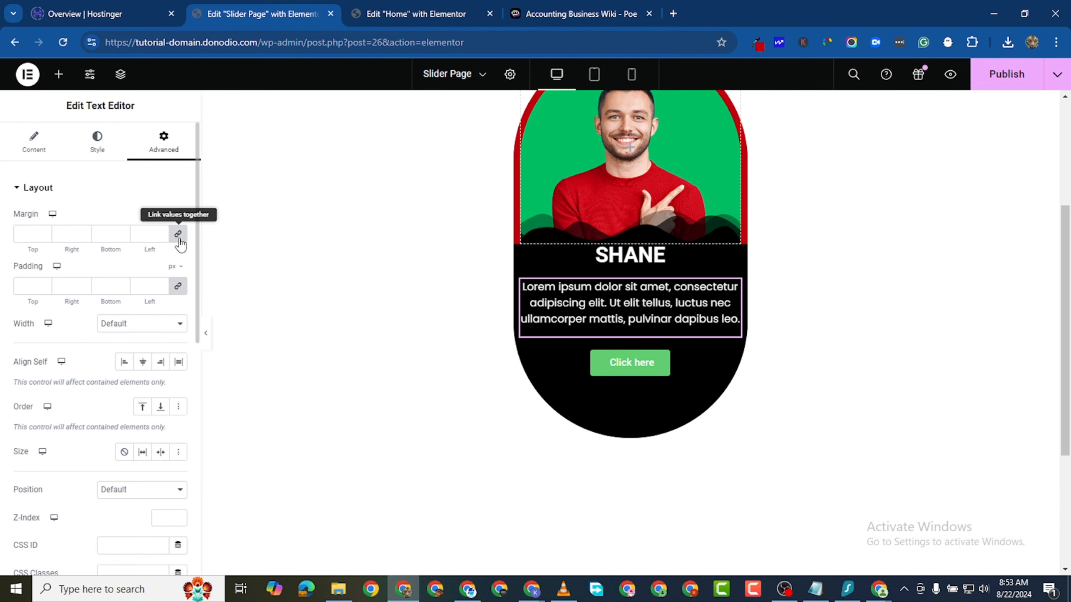
pyautogui.click(178, 286)
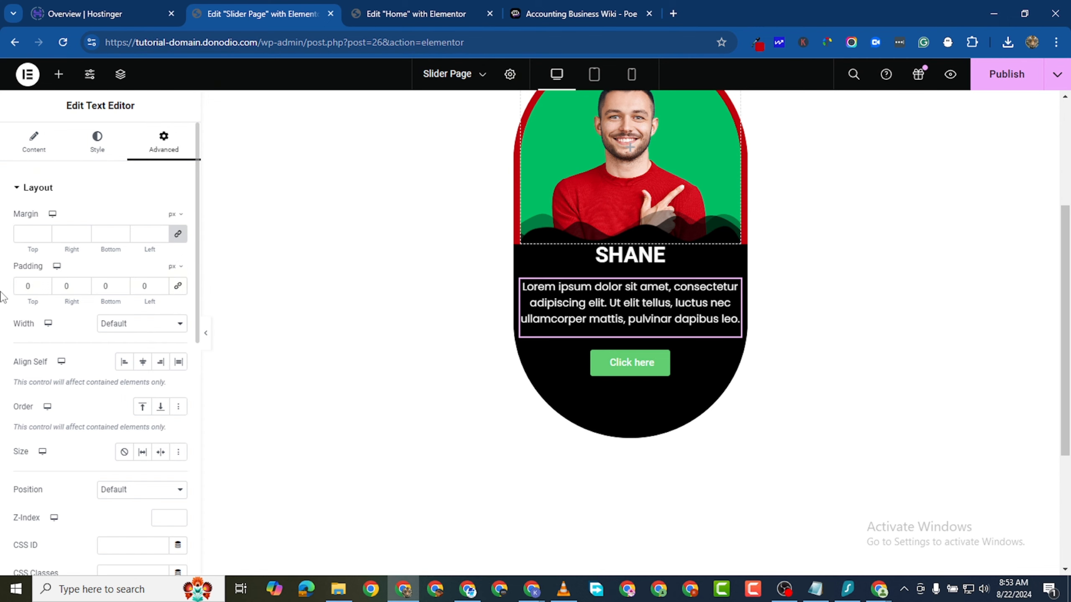
pyautogui.click(58, 286)
pyautogui.write('1')
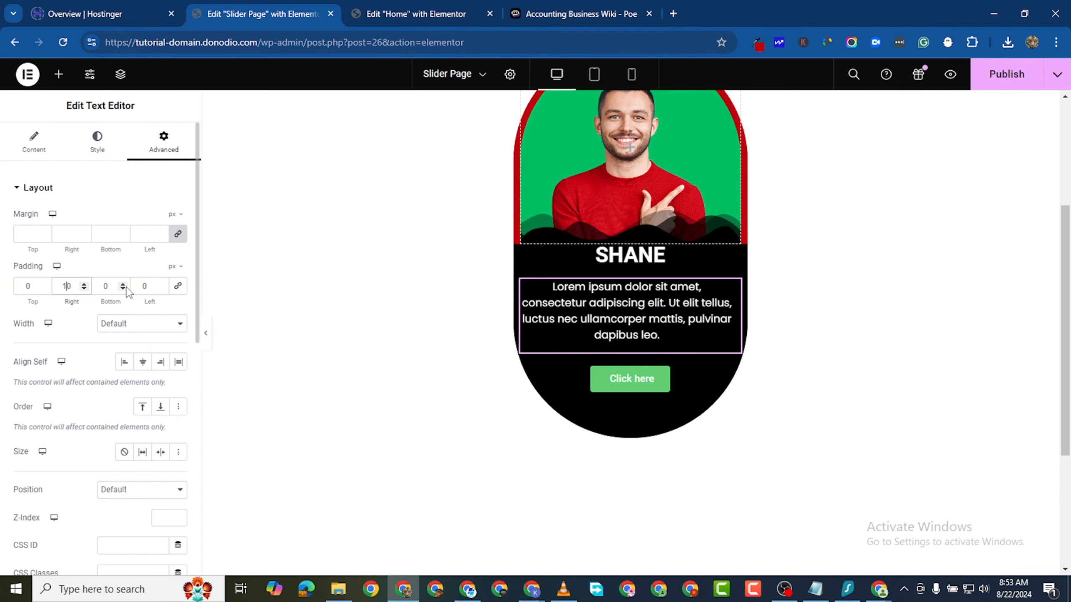
pyautogui.click(138, 285)
pyautogui.write('1')
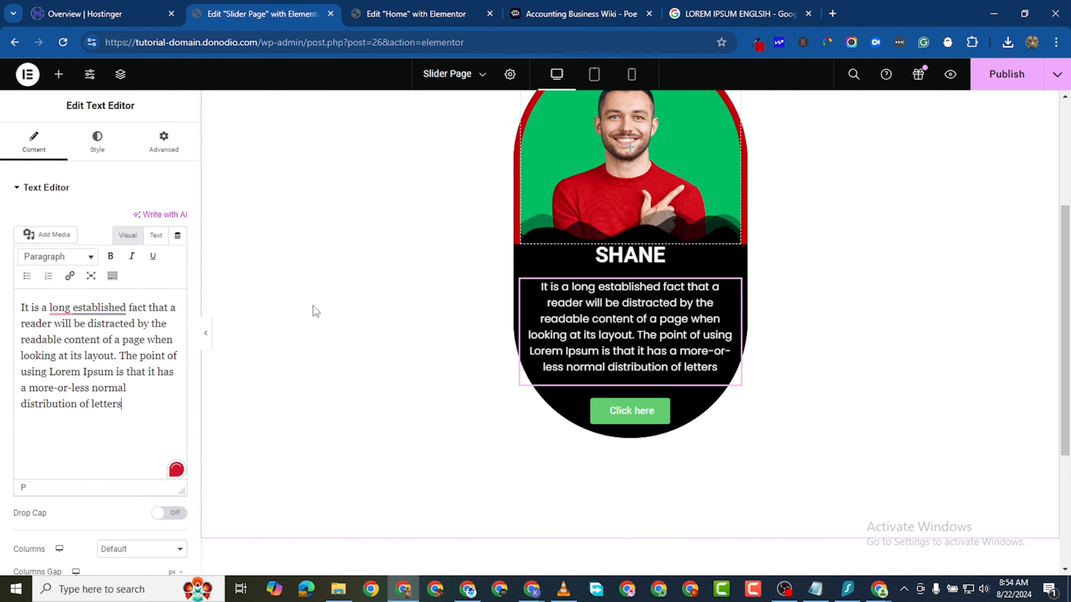
# Set the paragraph's font size to 14 px.
pyautogui.click(97, 141)
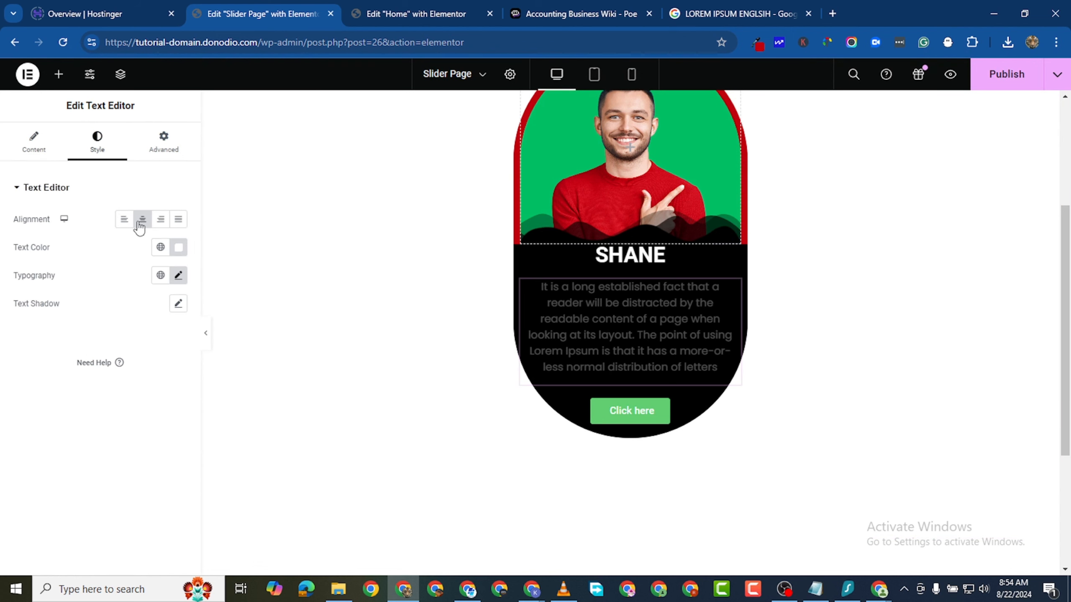
pyautogui.click(178, 275)
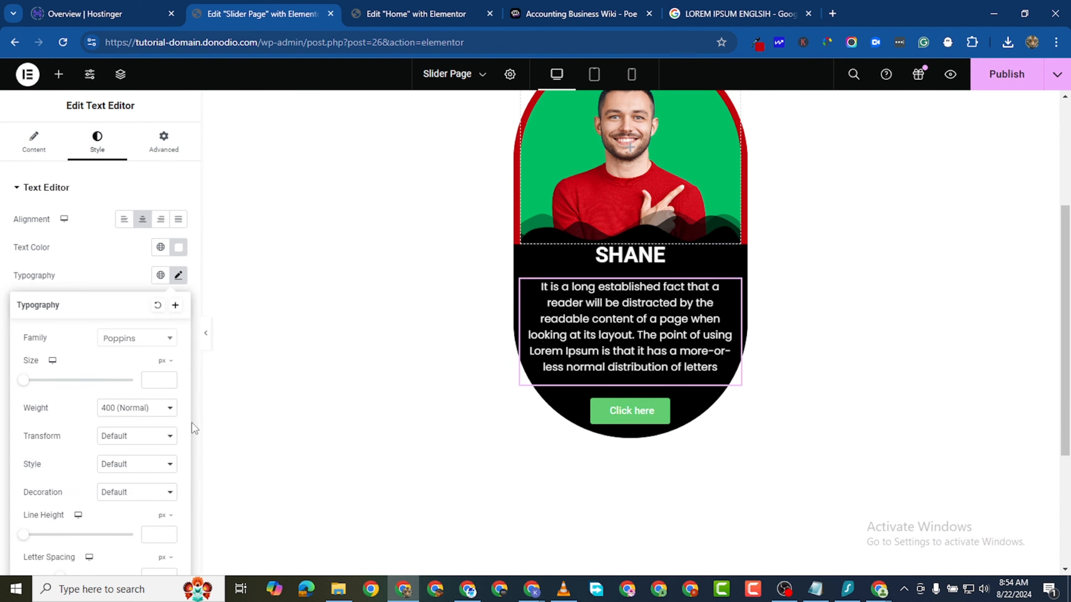
pyautogui.click(168, 379)
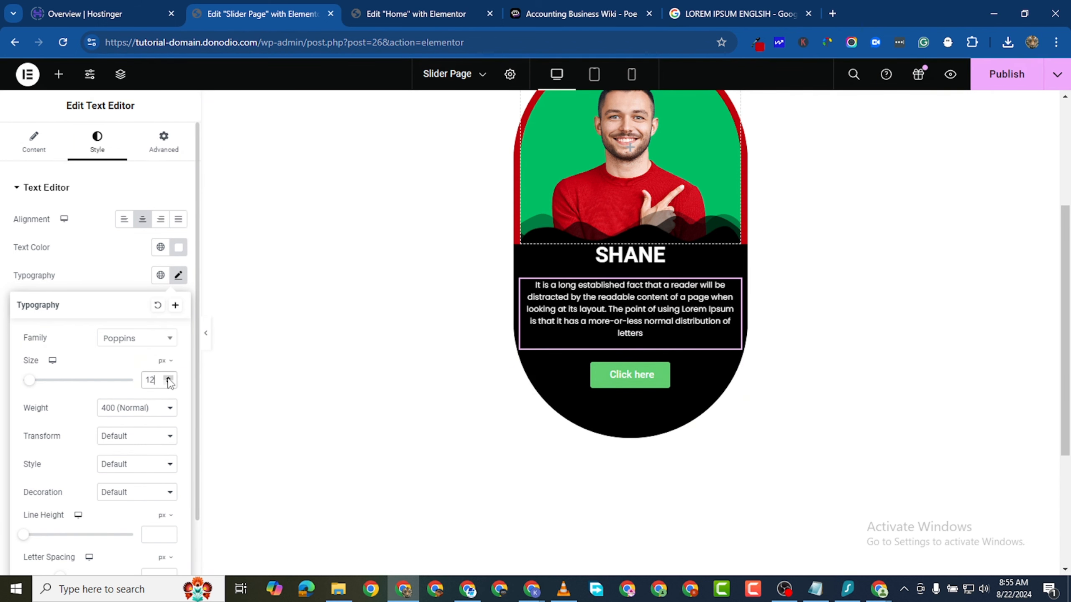
pyautogui.click(168, 379)
pyautogui.click(168, 379)
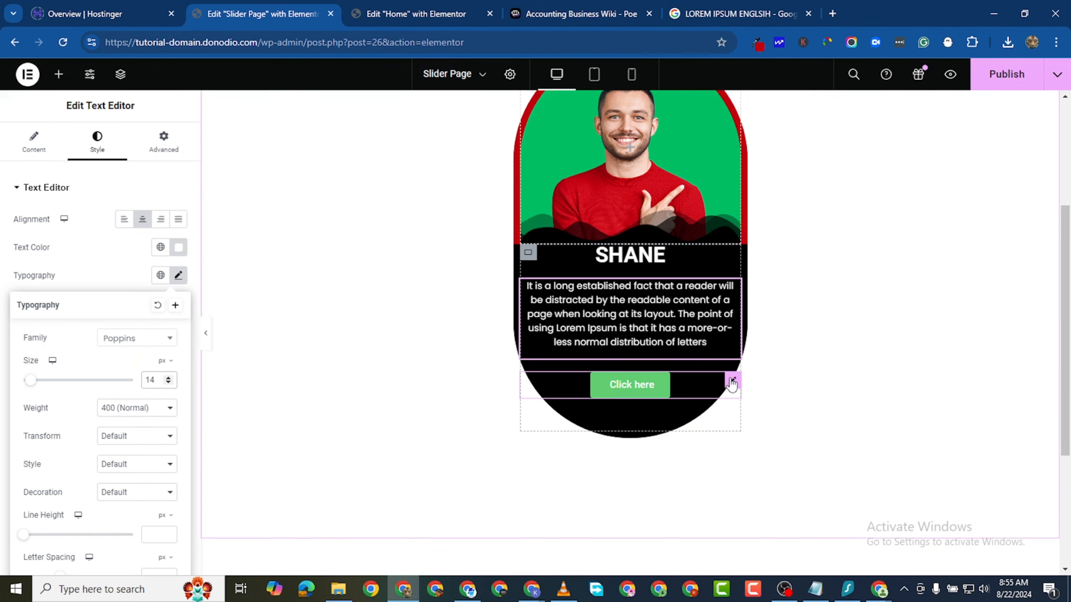
pyautogui.click(620, 382)
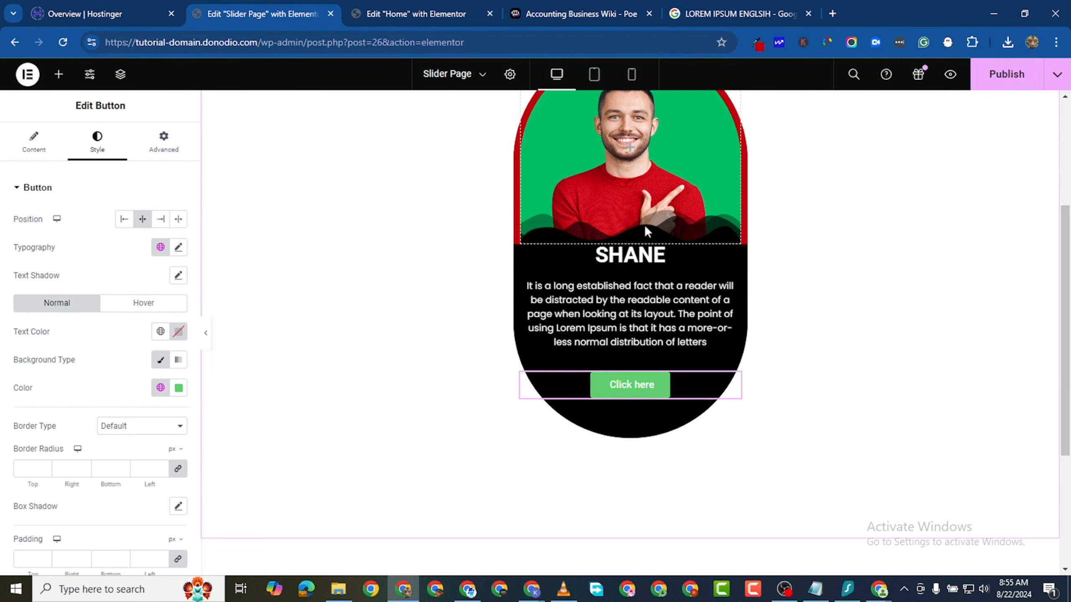
pyautogui.click(756, 41)
pyautogui.scroll(-1, 186, 168)
pyautogui.scroll(-1, 537, 189)
# Copy the red color code #C0000F from the border settings of the upper photo container.
pyautogui.scroll(3, 554, 185)
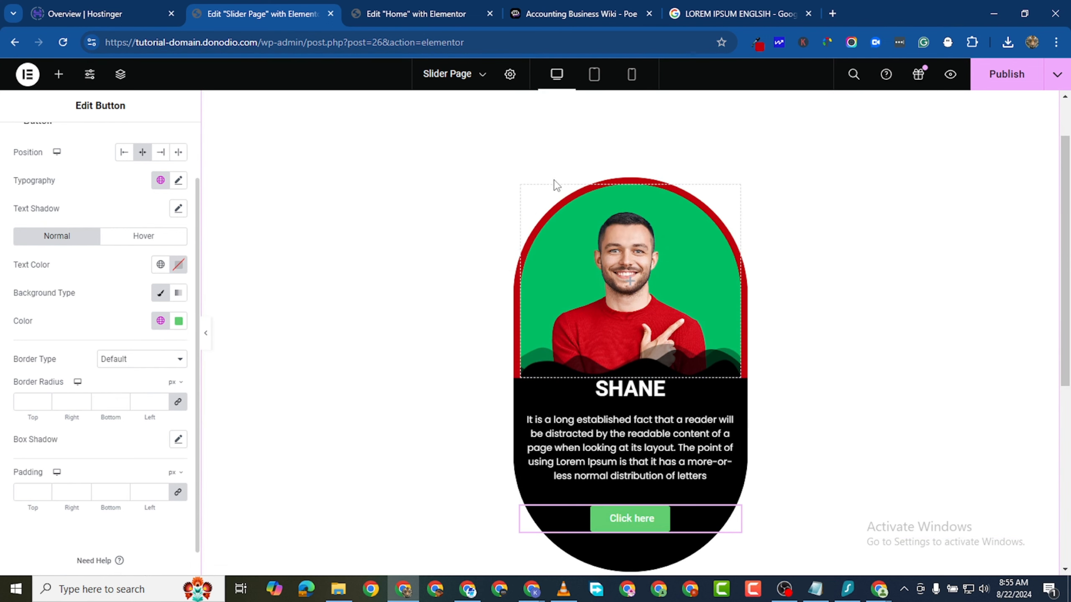
pyautogui.click(529, 194)
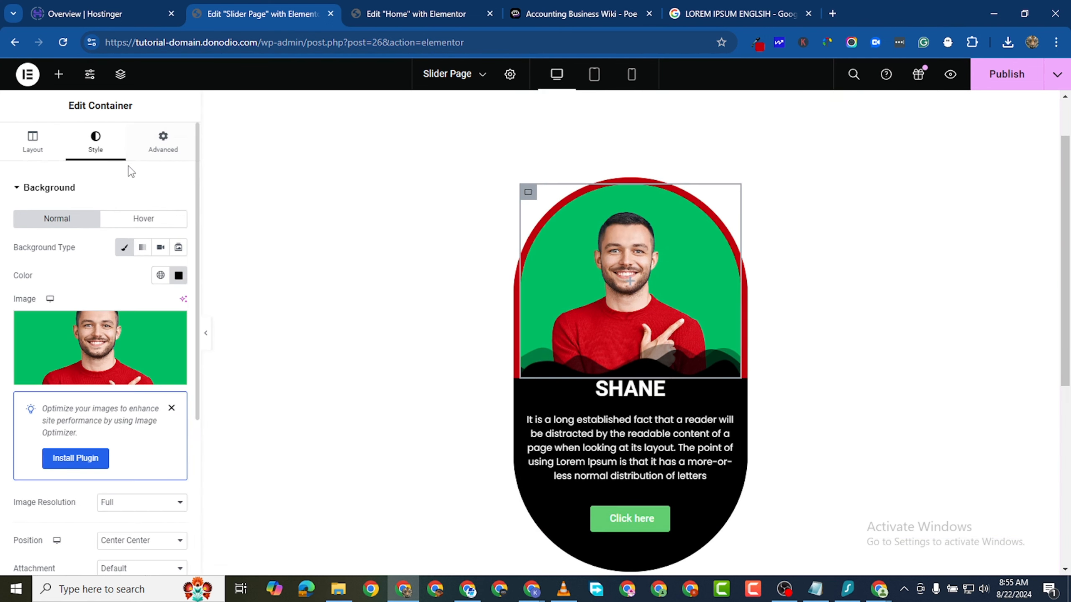
pyautogui.scroll(-5, 101, 280)
pyautogui.scroll(5, 105, 285)
pyautogui.scroll(-6, 90, 430)
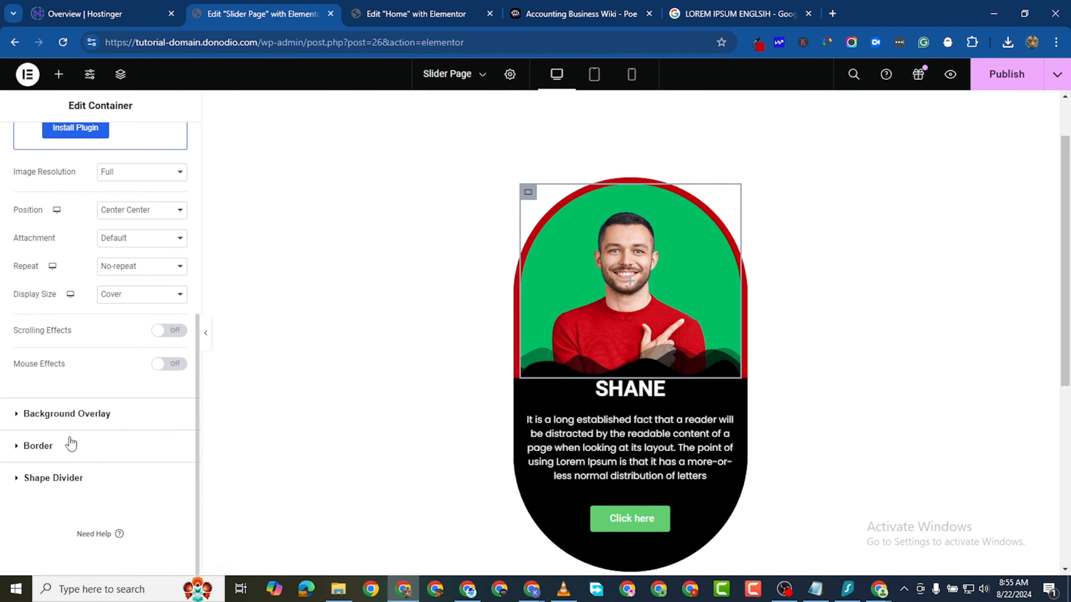
pyautogui.click(71, 444)
pyautogui.click(178, 392)
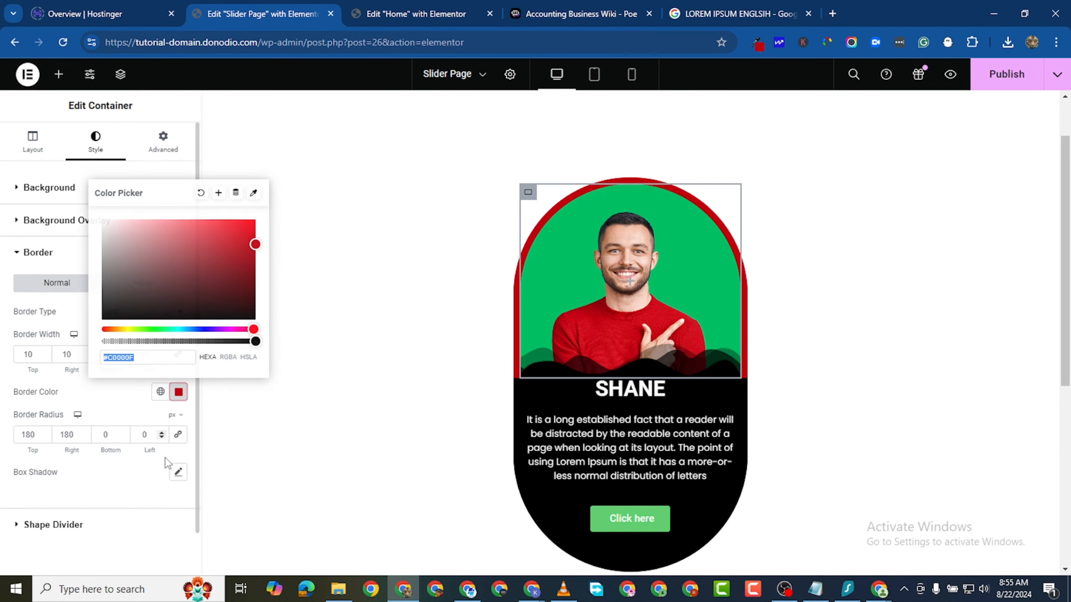
pyautogui.rightClick(118, 353)
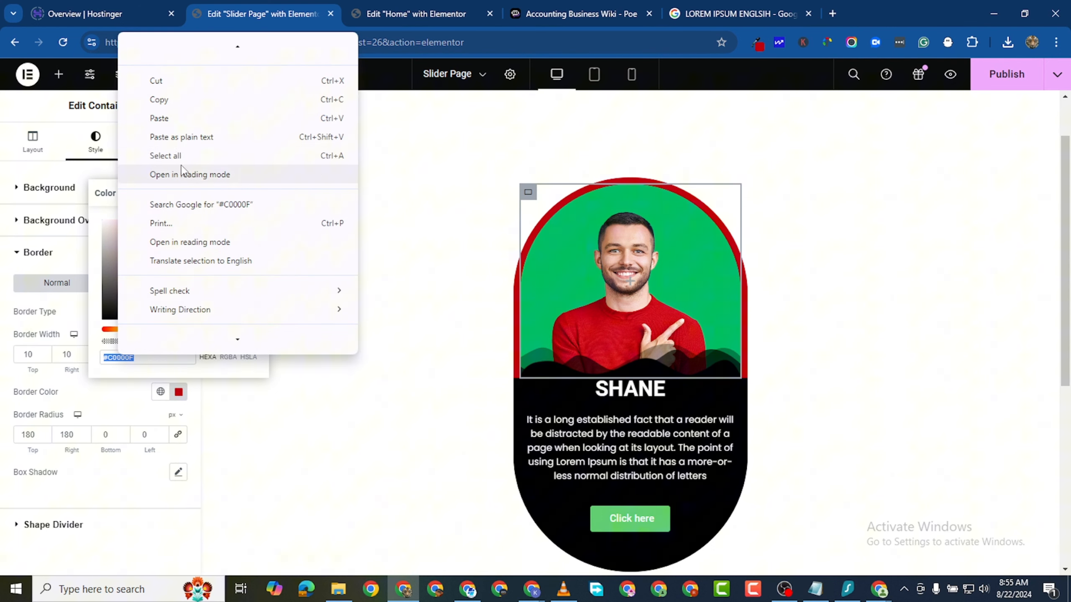
pyautogui.click(169, 107)
# Set the background color of the button below the paragraph to the copied red, #C0000F.
pyautogui.scroll(-2, 658, 464)
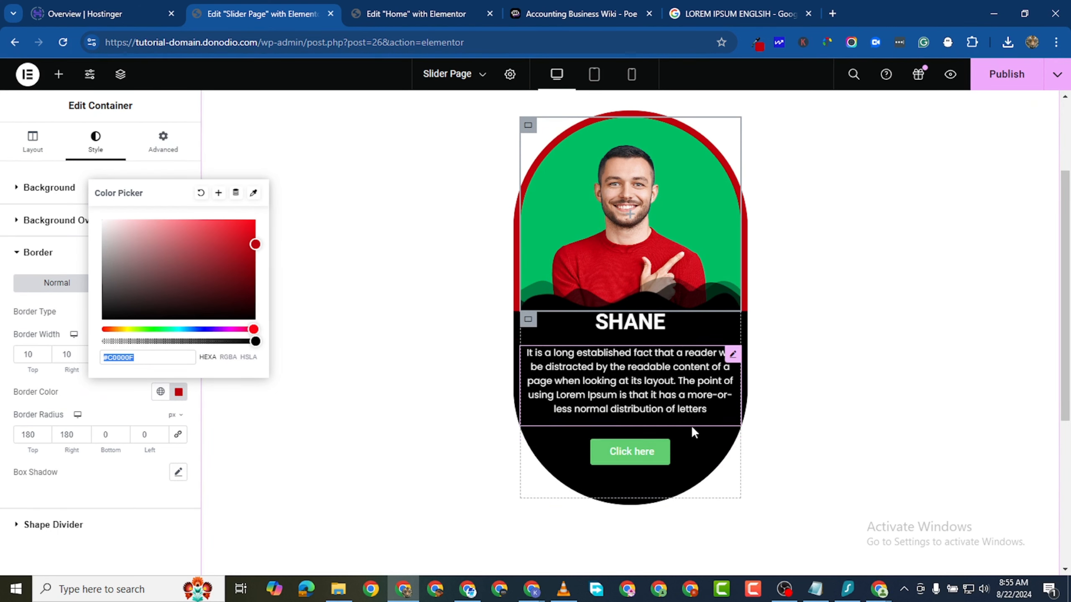
pyautogui.scroll(-2, 693, 430)
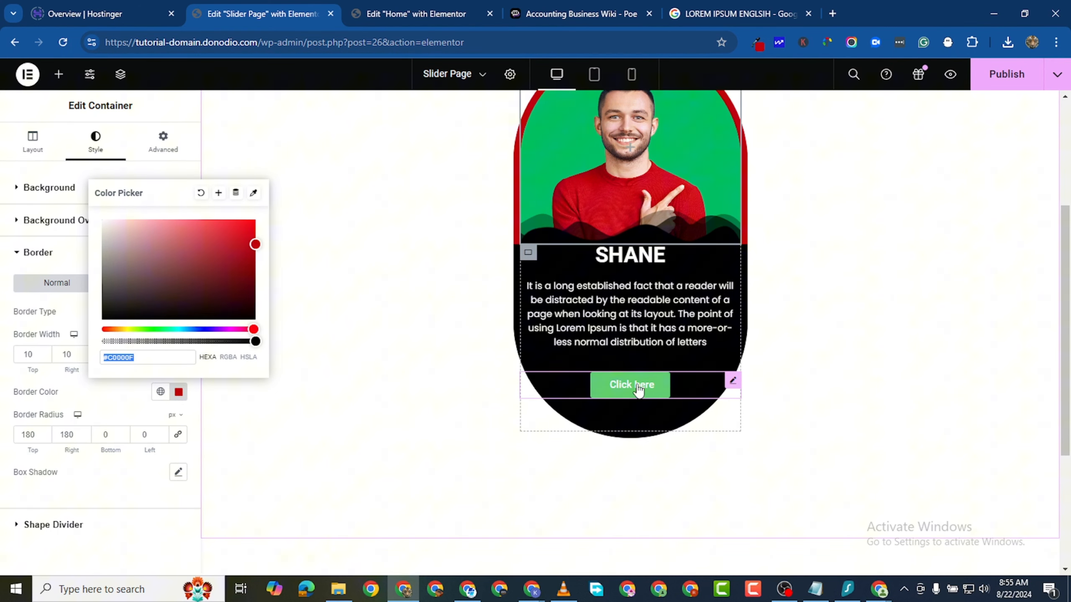
pyautogui.click(660, 301)
pyautogui.click(733, 384)
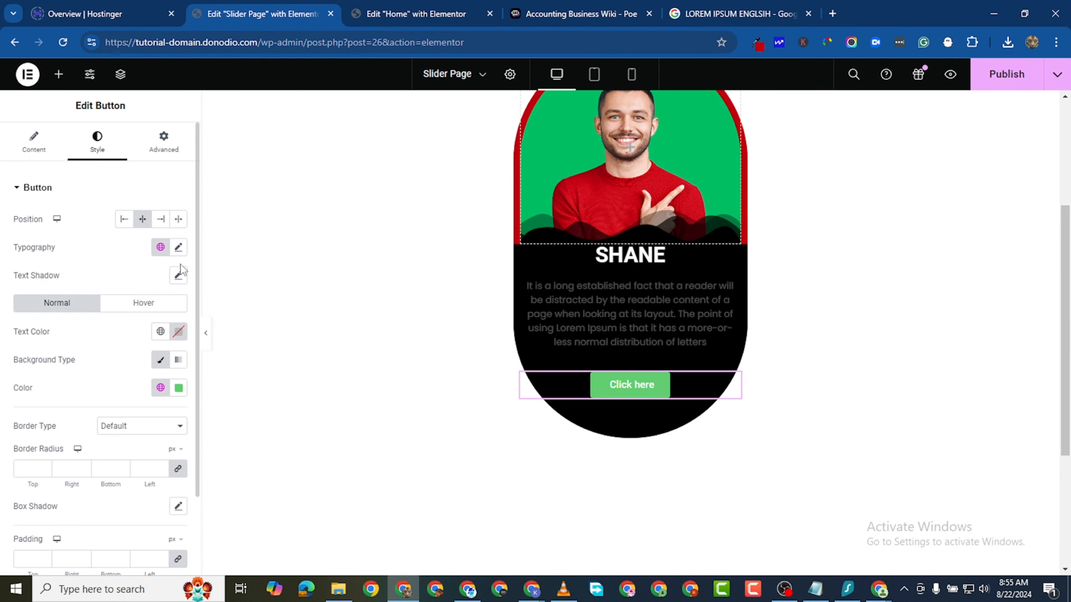
pyautogui.scroll(-2, 183, 296)
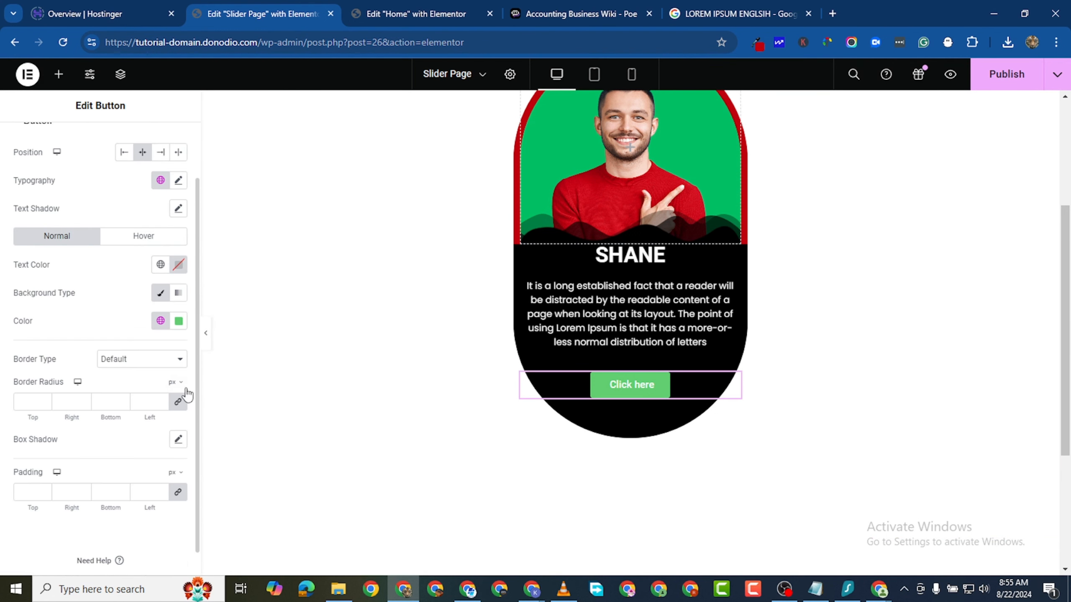
pyautogui.click(178, 321)
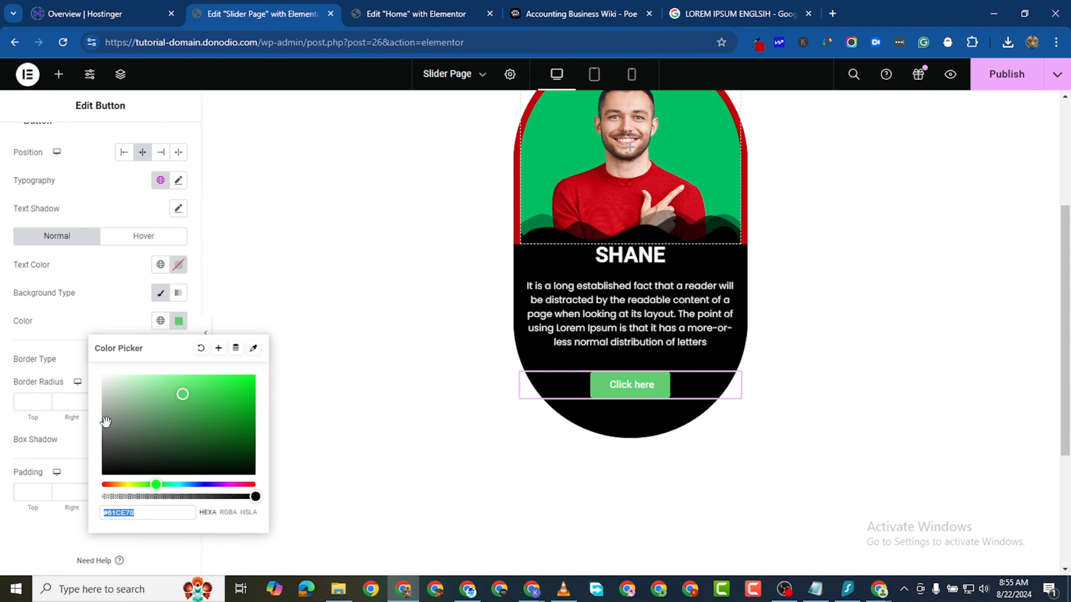
pyautogui.rightClick(126, 517)
pyautogui.click(211, 191)
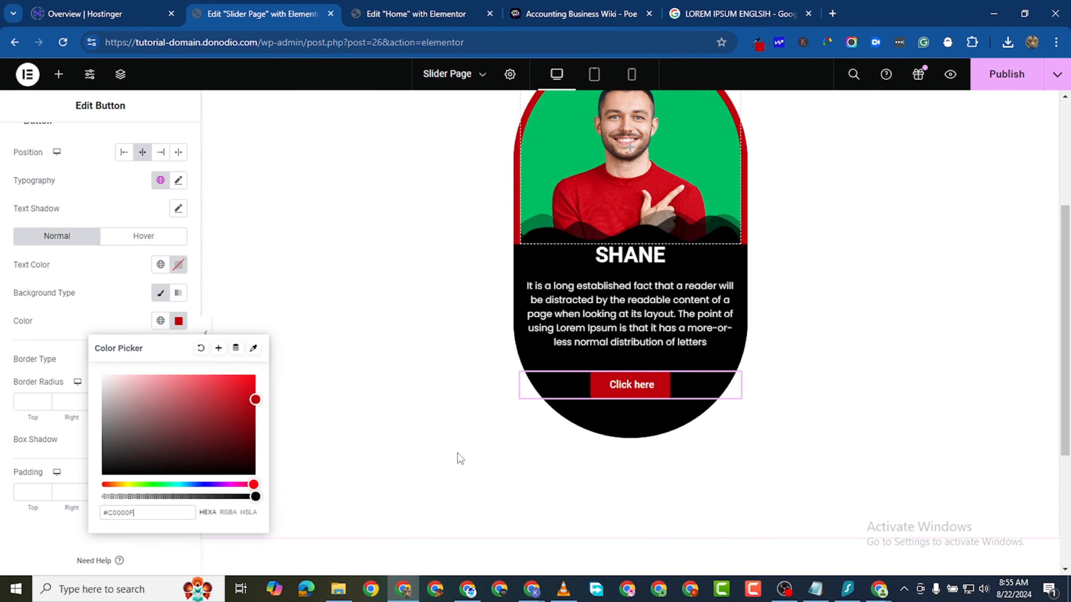
# Change the text of the red button below the paragraph to CONTACT.
pyautogui.click(460, 459)
pyautogui.scroll(2, 55, 168)
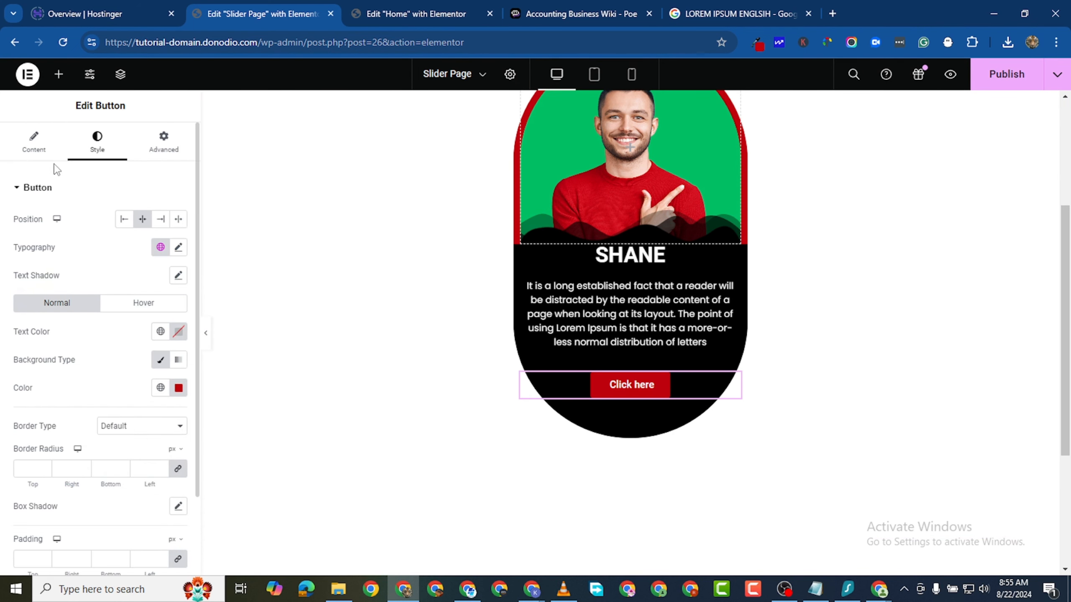
pyautogui.click(38, 147)
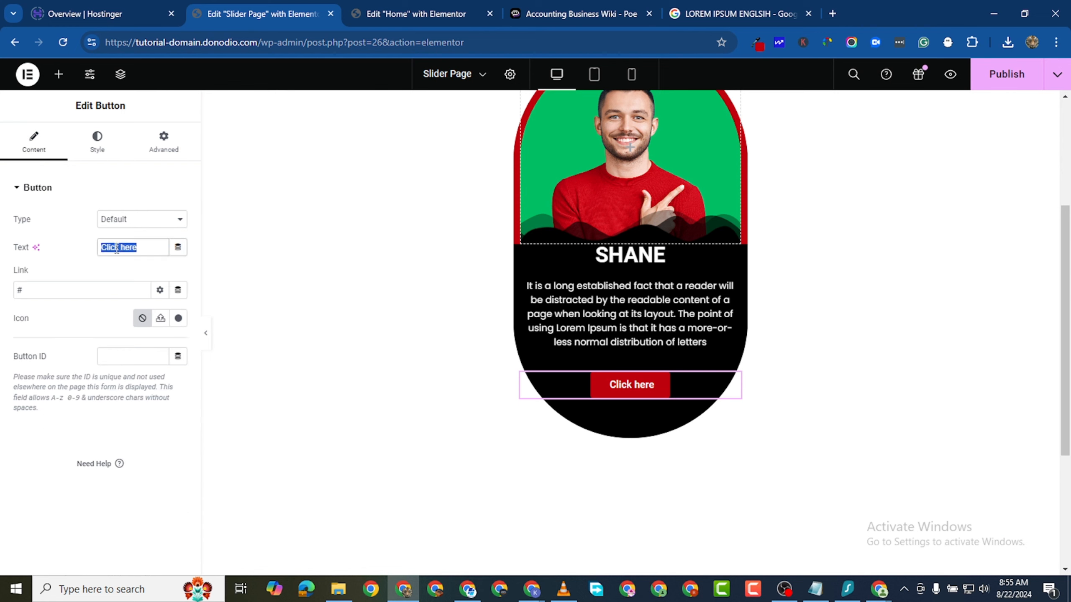
pyautogui.write('Contact')
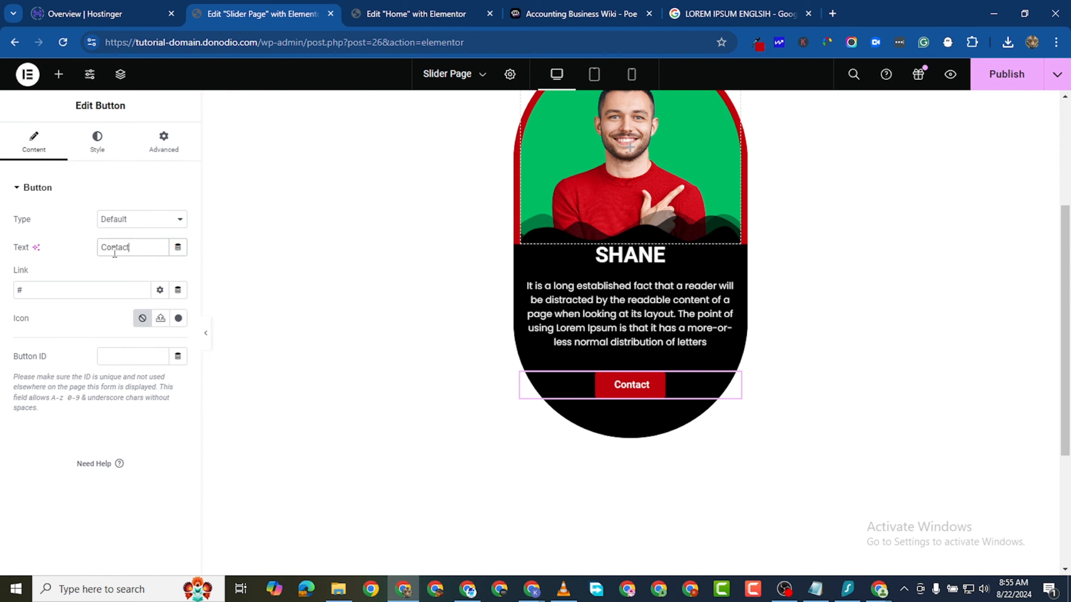
pyautogui.press('BackSpace')
pyautogui.press('BackSpace')
pyautogui.press('BackSpace')
pyautogui.press('BackSpace')
pyautogui.press('BackSpace')
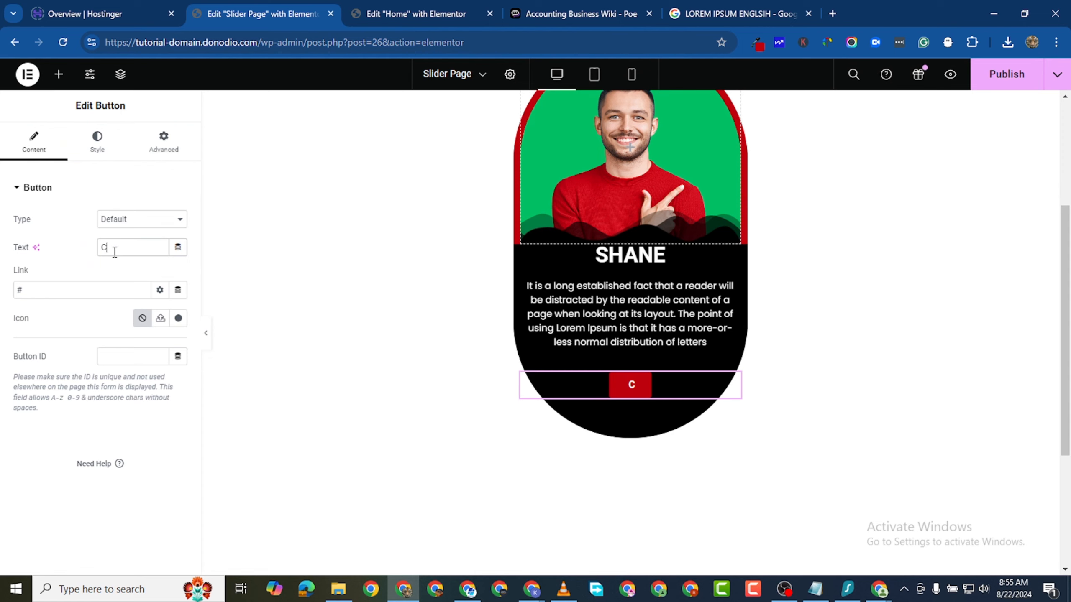
pyautogui.write('ONTACT')
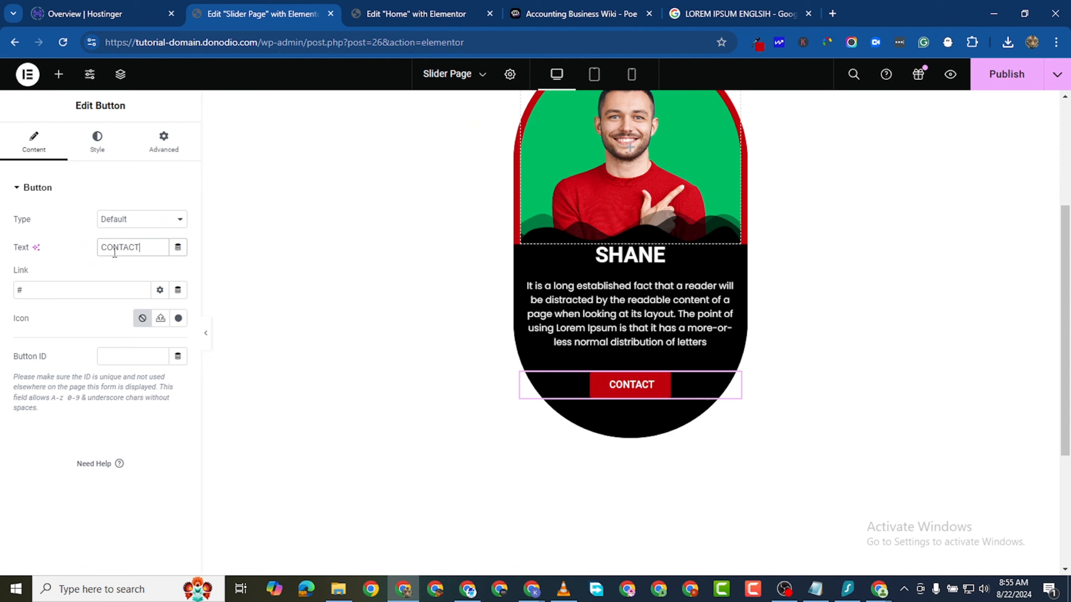
# Set the contact button's font family to Poppins and its weight to 600 (Semi Bold).
pyautogui.click(91, 165)
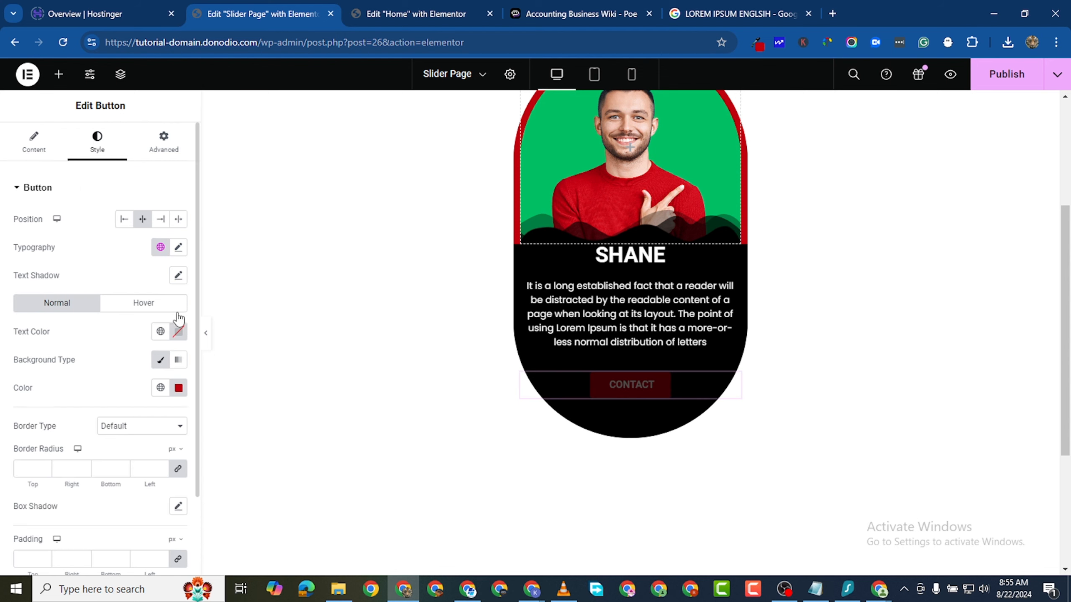
pyautogui.click(178, 247)
pyautogui.click(149, 316)
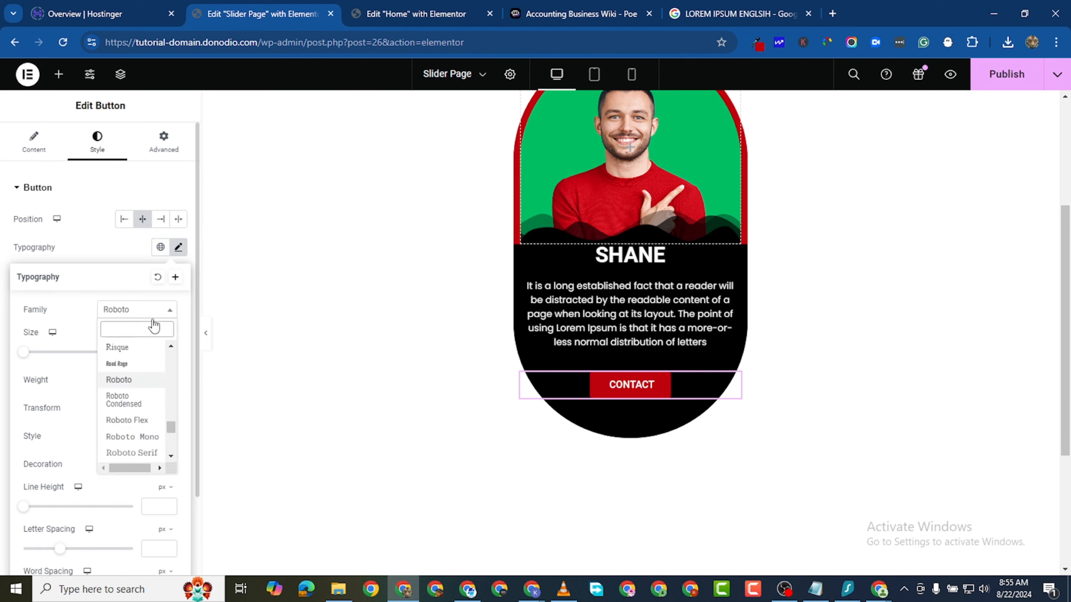
pyautogui.write('POPP')
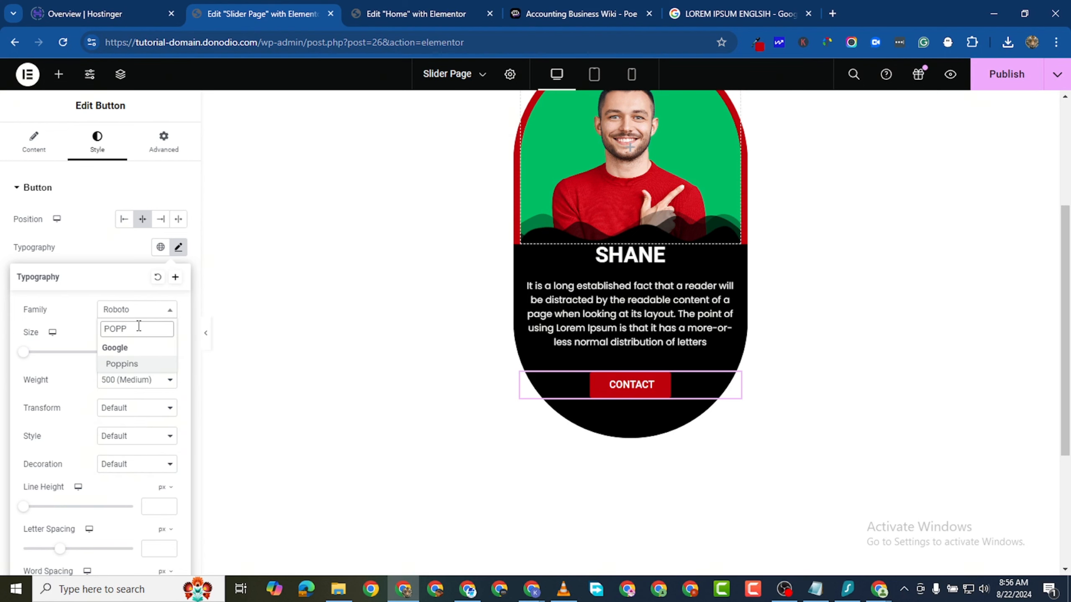
pyautogui.click(151, 364)
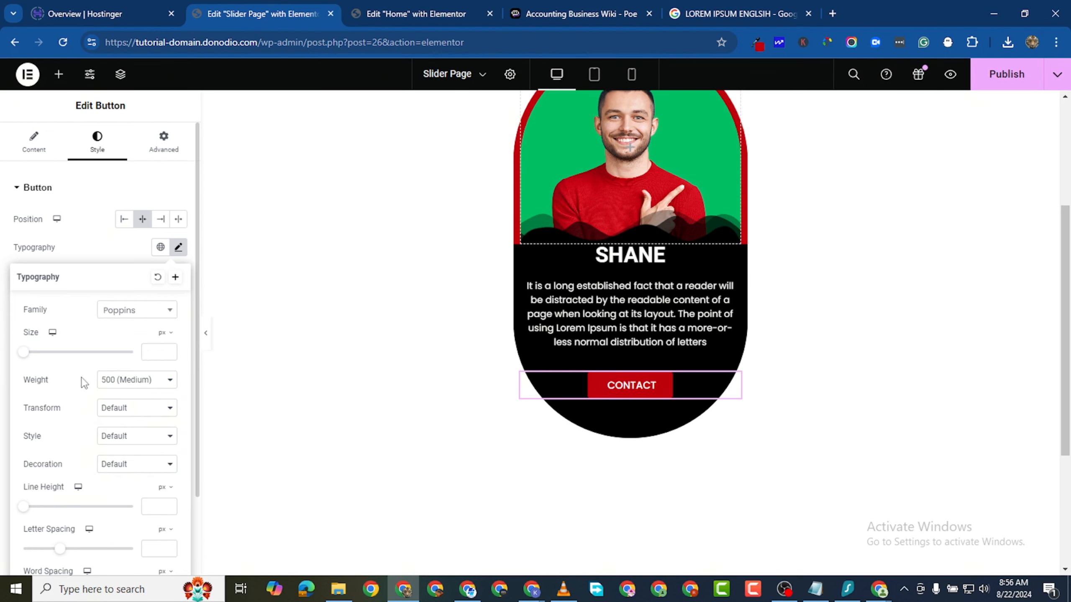
pyautogui.click(133, 379)
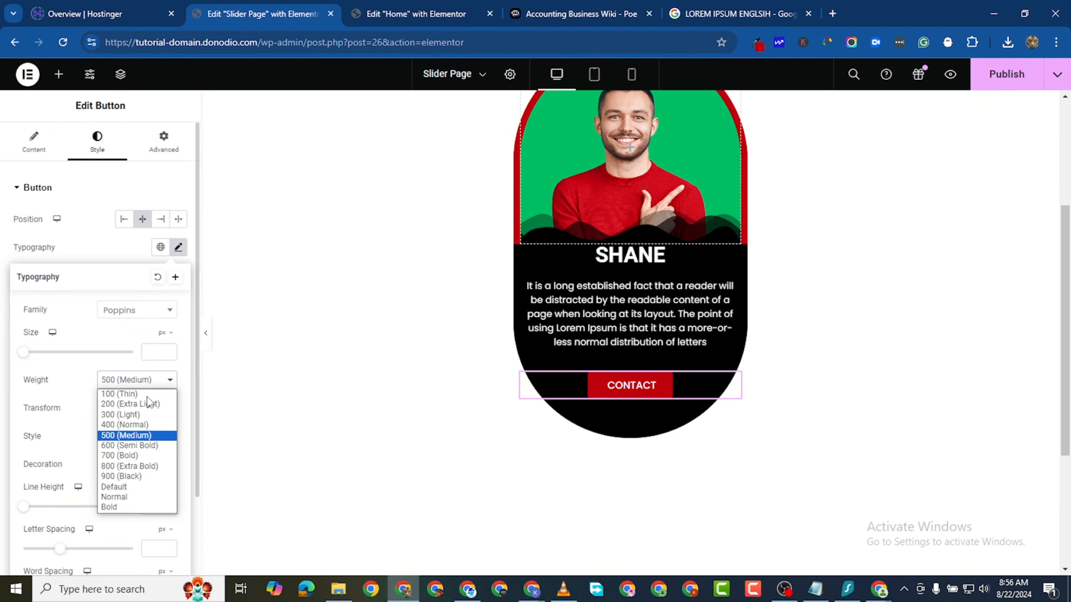
pyautogui.click(143, 447)
pyautogui.scroll(-2, 167, 406)
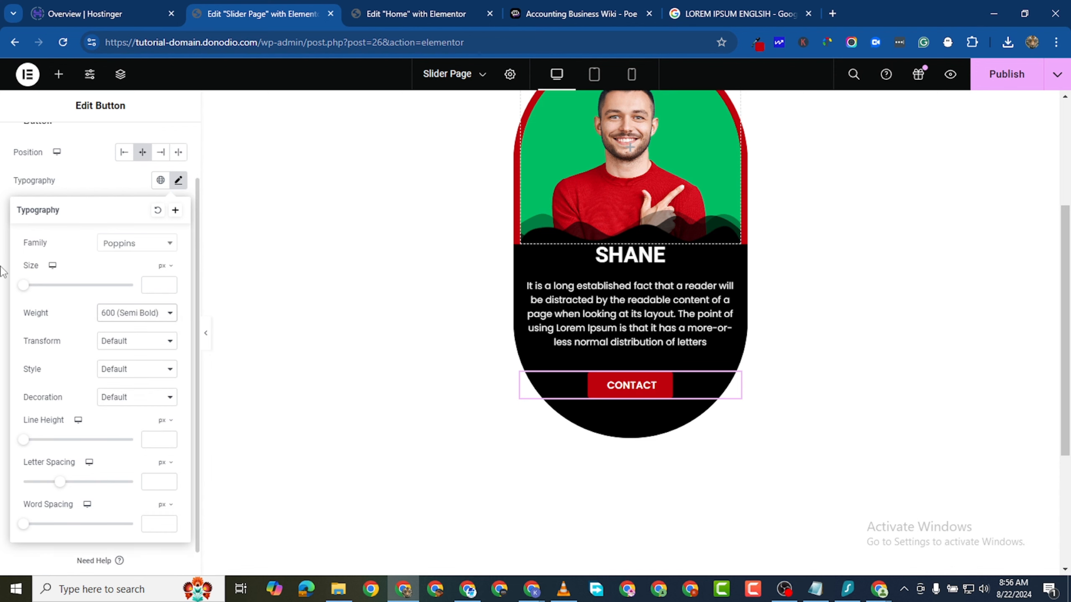
pyautogui.click(2, 287)
# Round all corners of the contact button with a 5 px border radius.
pyautogui.scroll(-1, 43, 453)
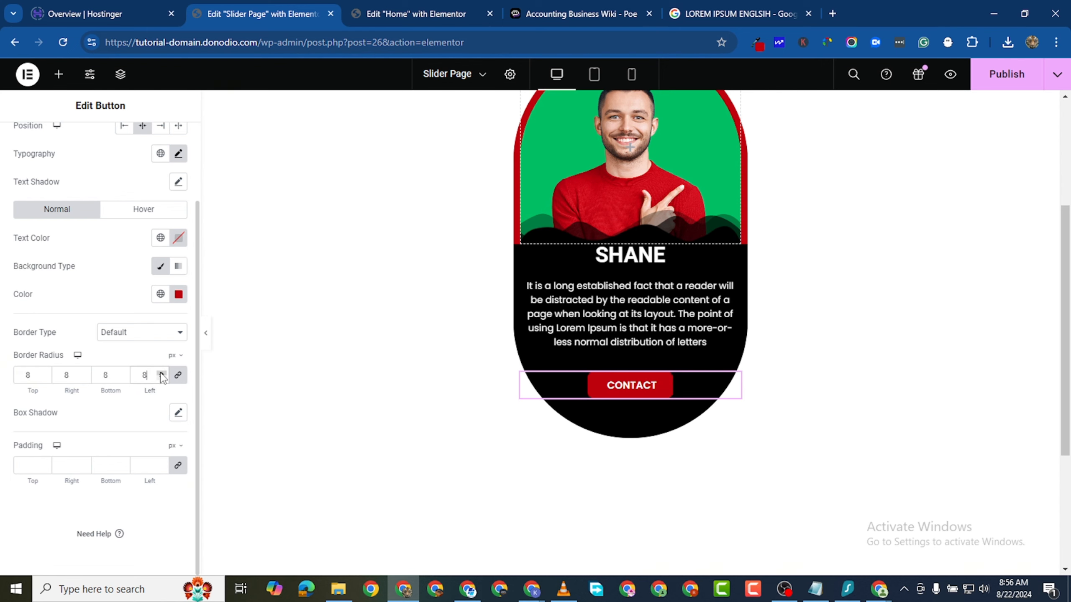
pyautogui.click(158, 382)
pyautogui.click(162, 379)
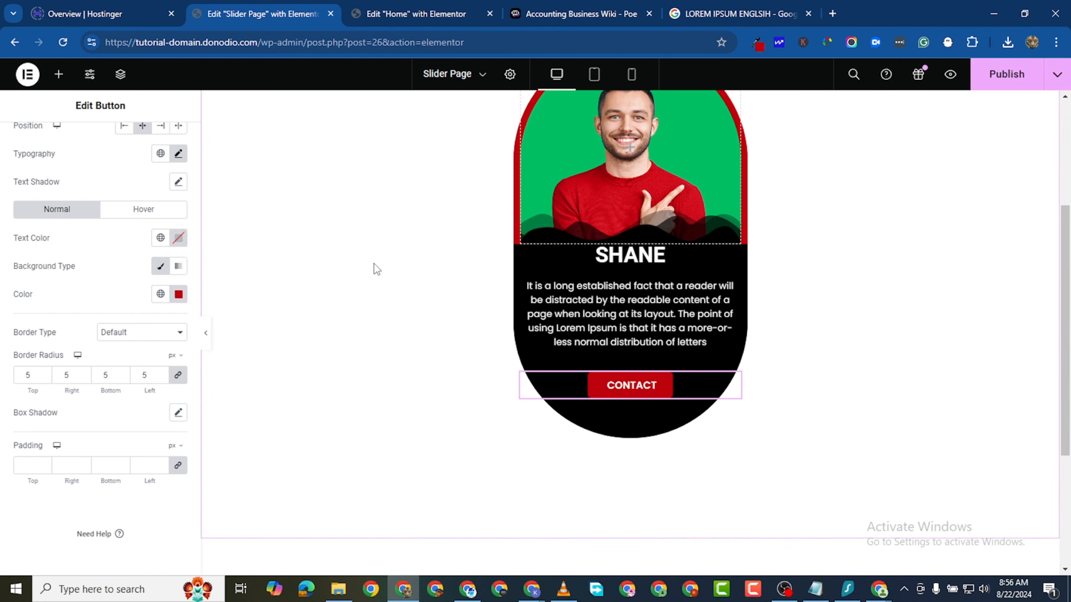
pyautogui.scroll(5, 726, 346)
pyautogui.scroll(-5, 673, 354)
# Change the font family of the name heading on the card to Poppins.
pyautogui.click(729, 254)
pyautogui.click(111, 157)
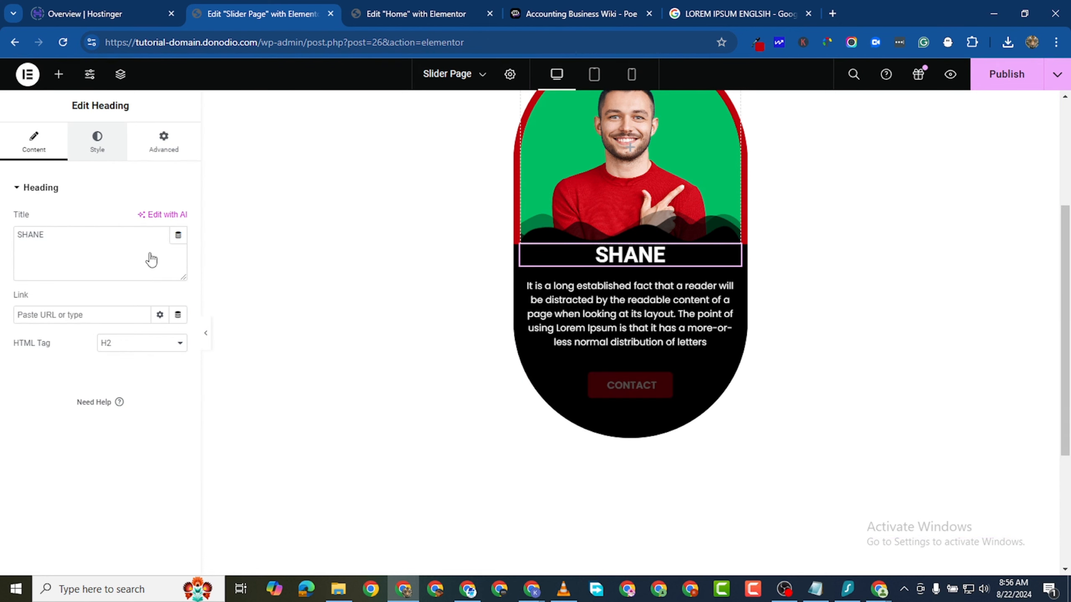
pyautogui.click(178, 275)
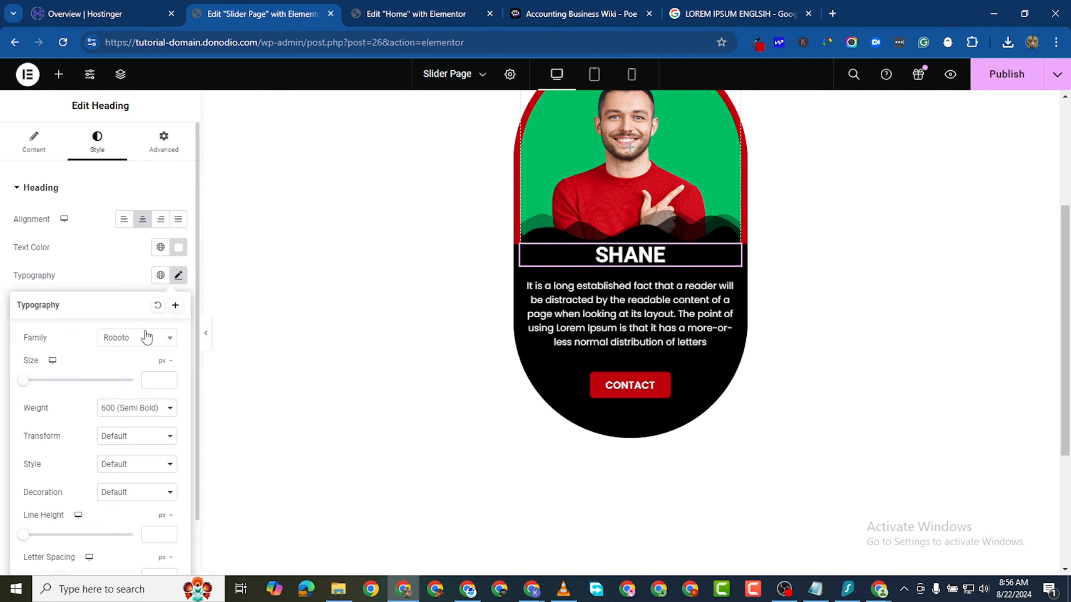
pyautogui.click(146, 338)
pyautogui.write('POPP')
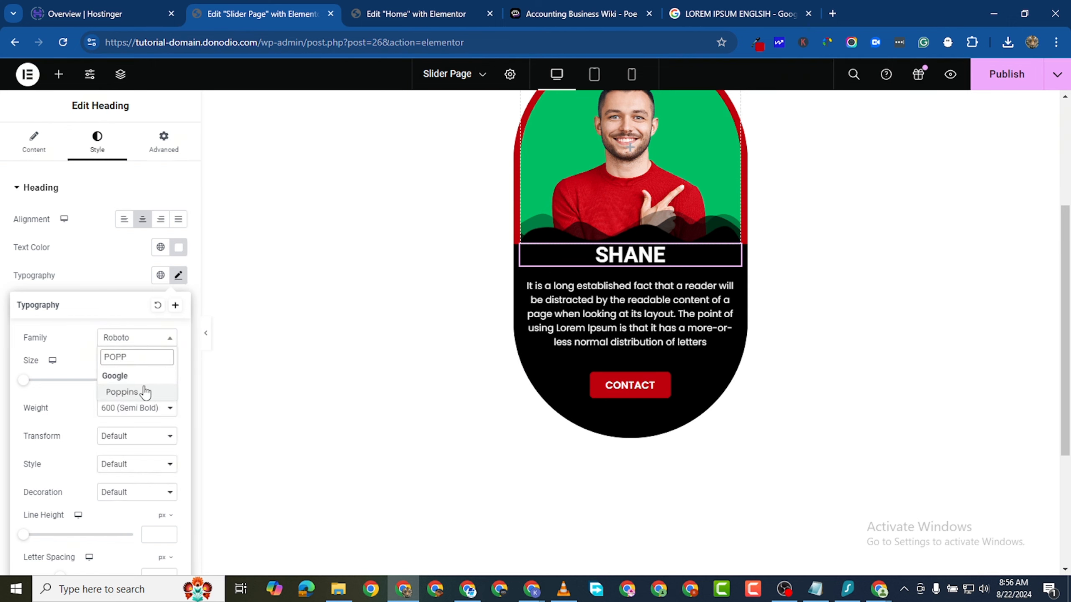
pyautogui.click(122, 392)
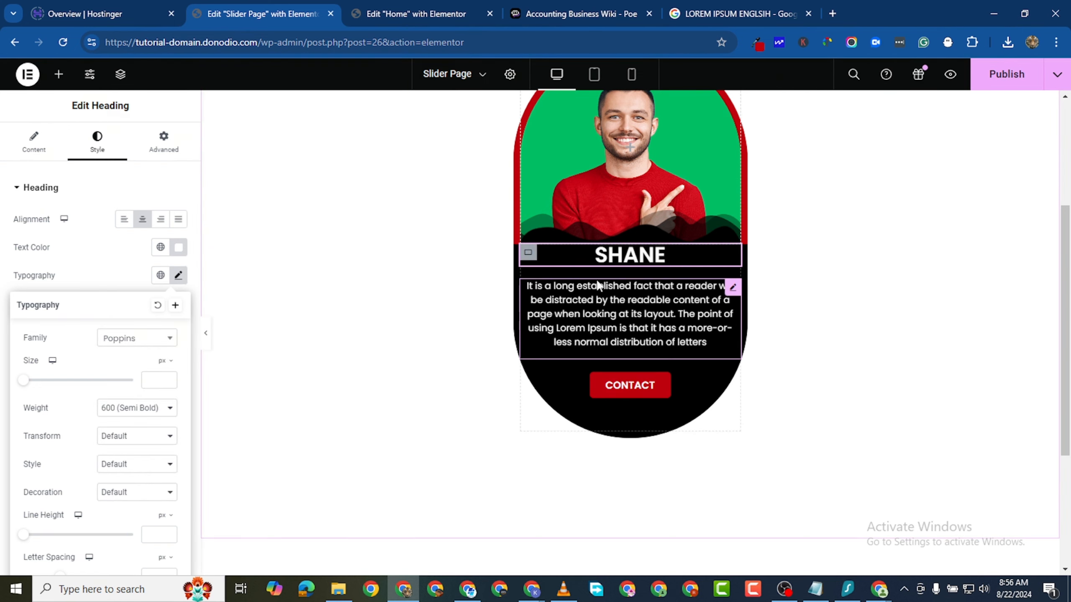
# Set the top and bottom padding of the outer container around the card to 0 px.
pyautogui.scroll(3, 989, 165)
pyautogui.scroll(2, 543, 166)
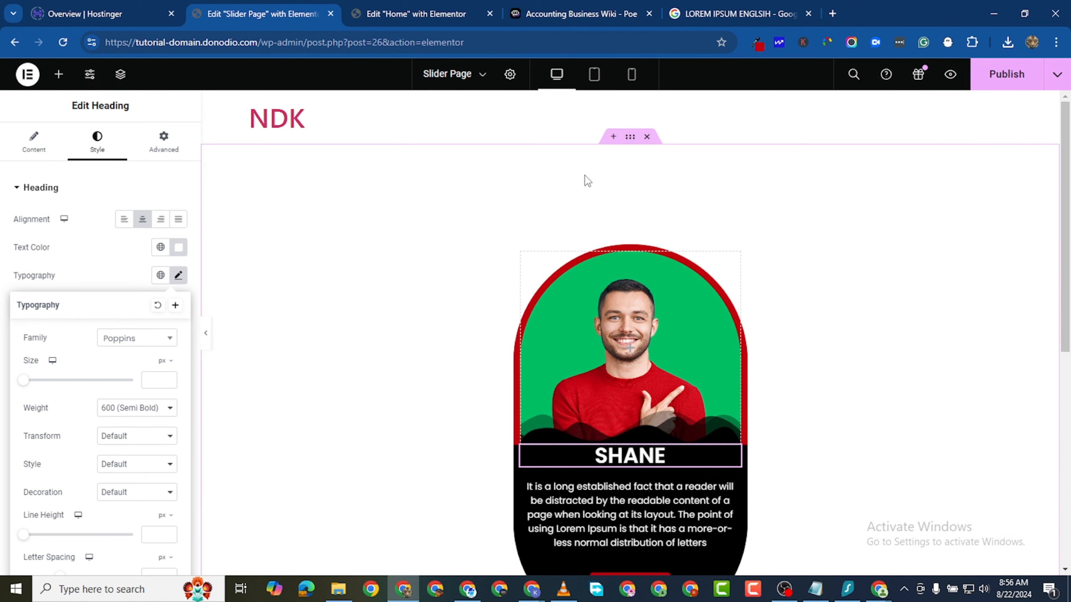
pyautogui.click(629, 138)
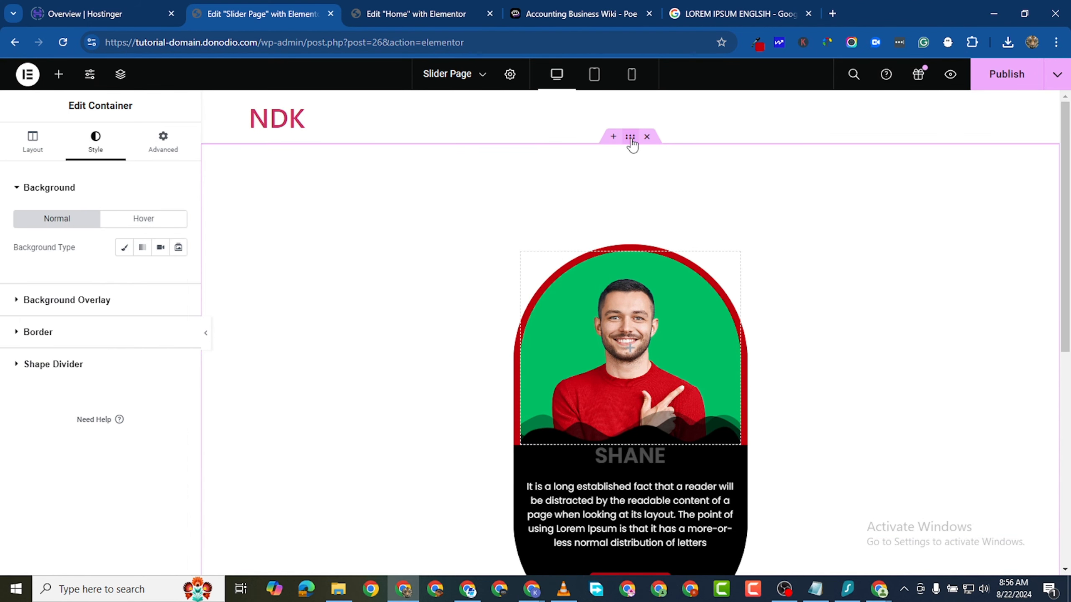
pyautogui.scroll(-4, 506, 358)
pyautogui.scroll(4, 552, 339)
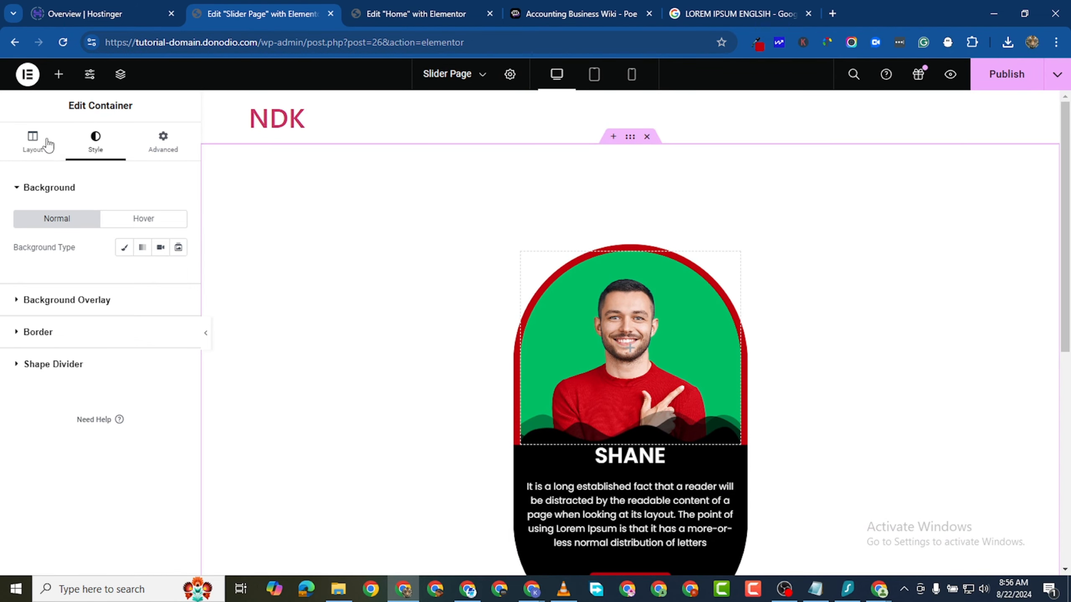
pyautogui.click(147, 140)
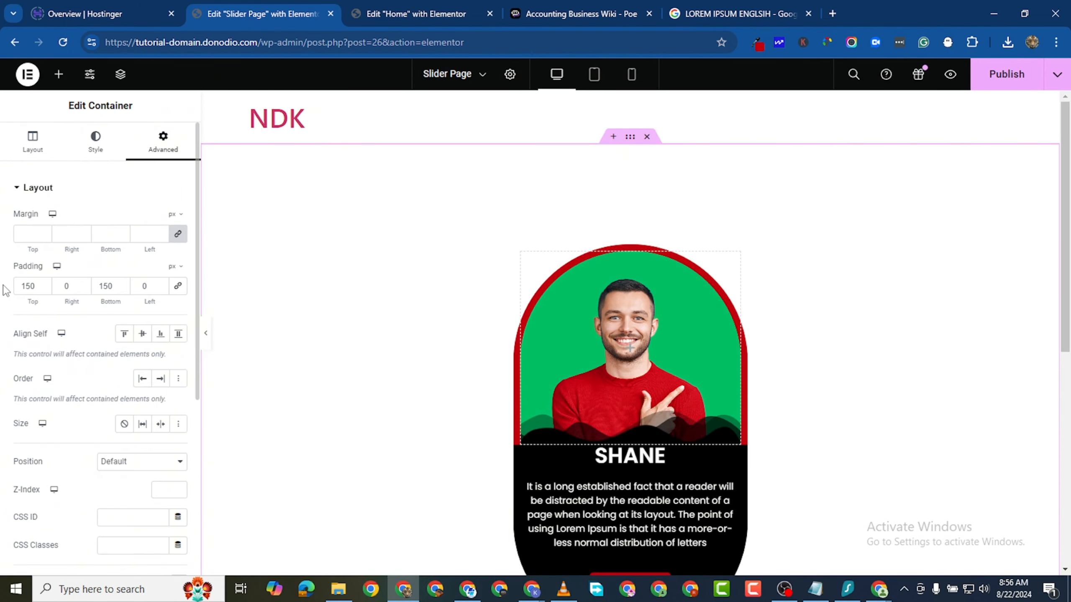
pyautogui.doubleClick(23, 283)
pyautogui.write('0')
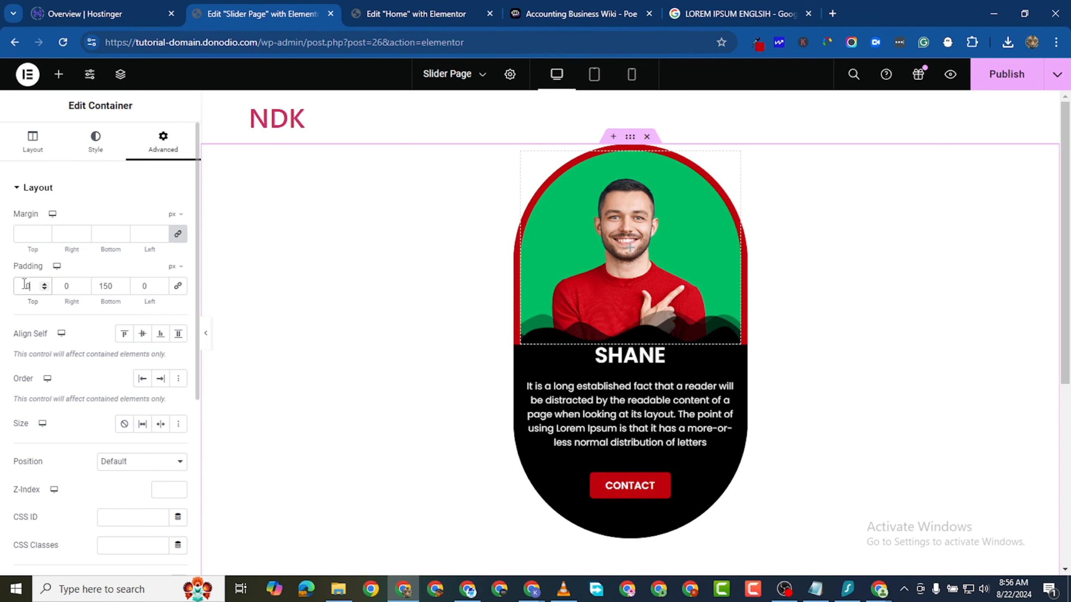
pyautogui.doubleClick(103, 291)
pyautogui.write('0')
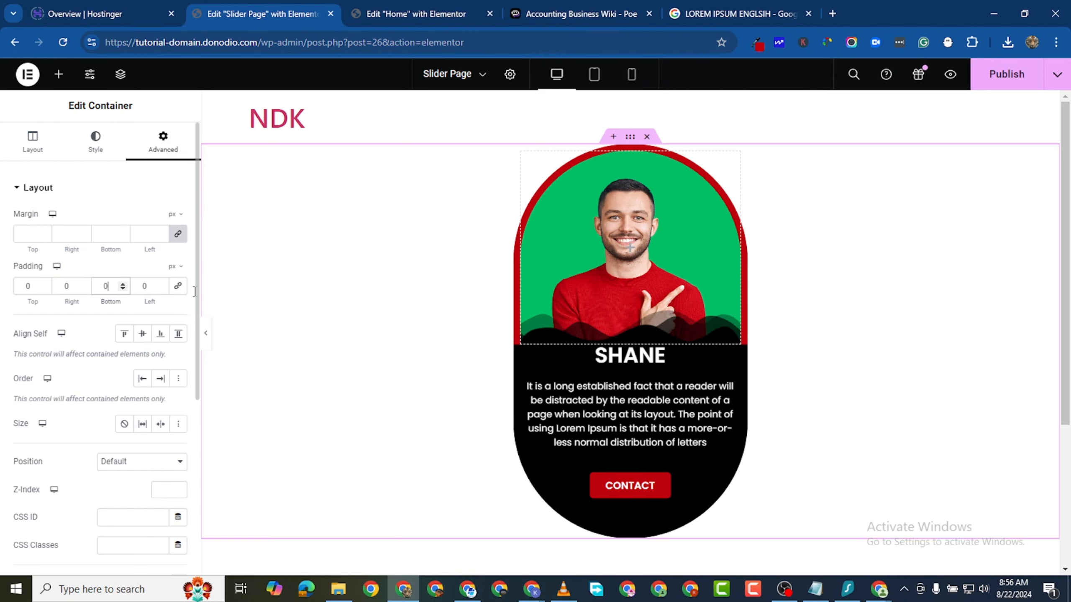
# Save the outer container to the library as a template named Slider-1.
pyautogui.rightClick(629, 137)
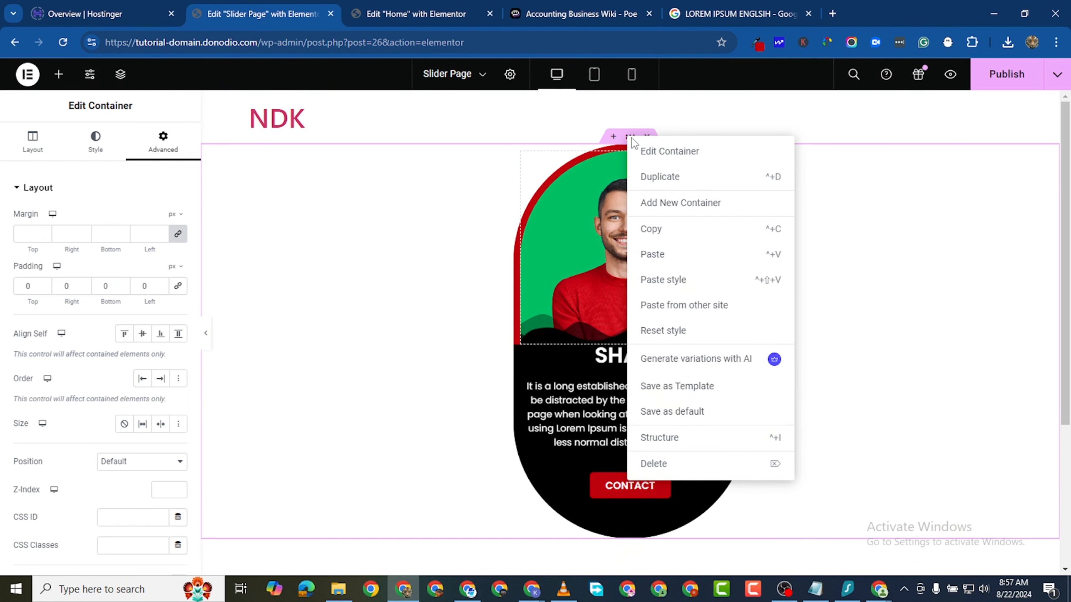
pyautogui.click(707, 388)
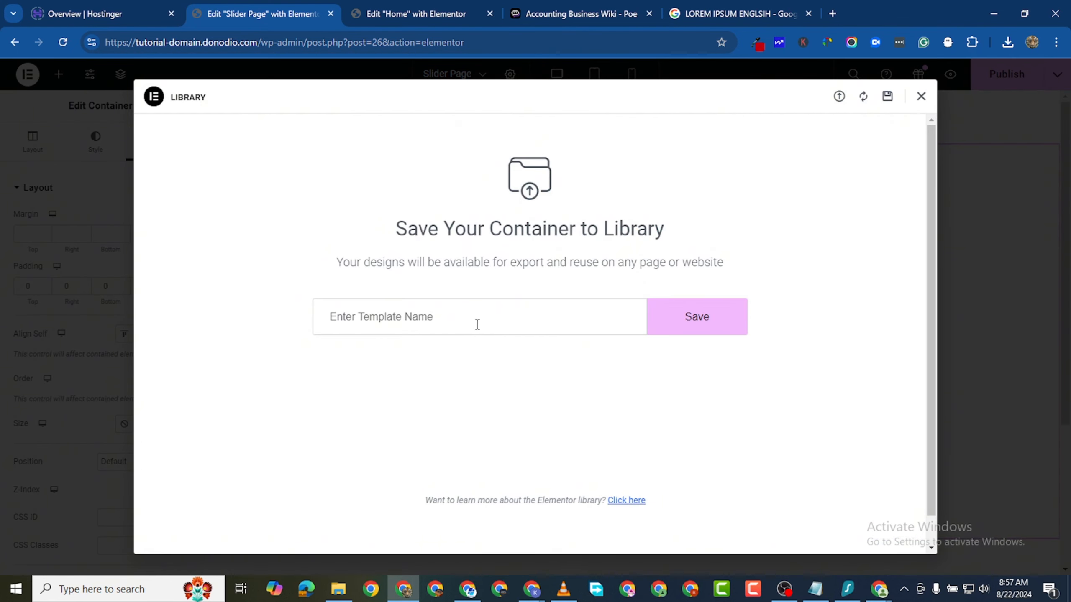
pyautogui.click(477, 324)
pyautogui.write('Slider-1')
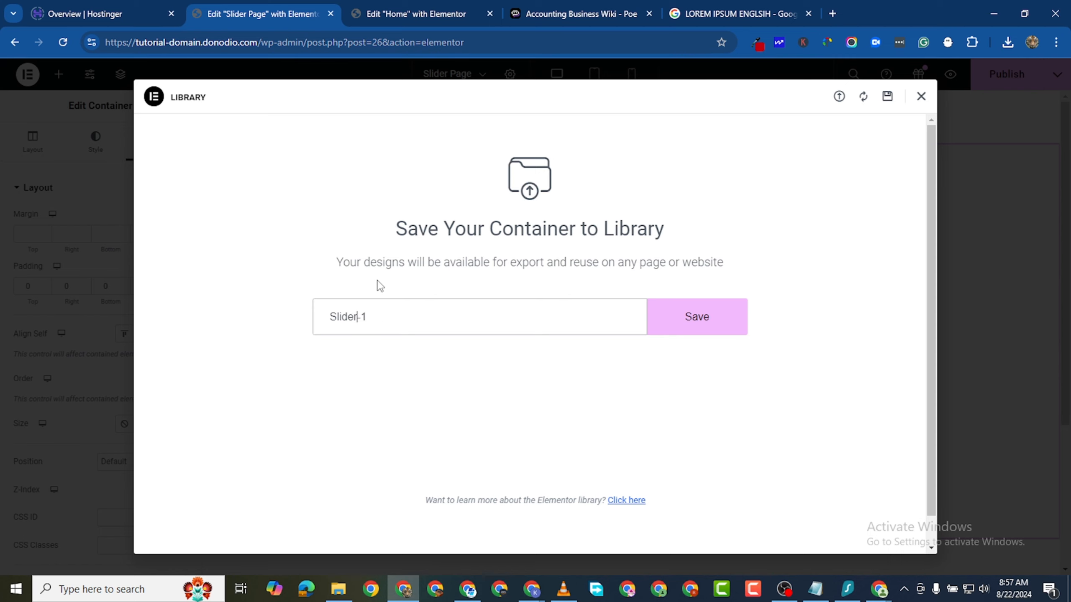
pyautogui.click(696, 318)
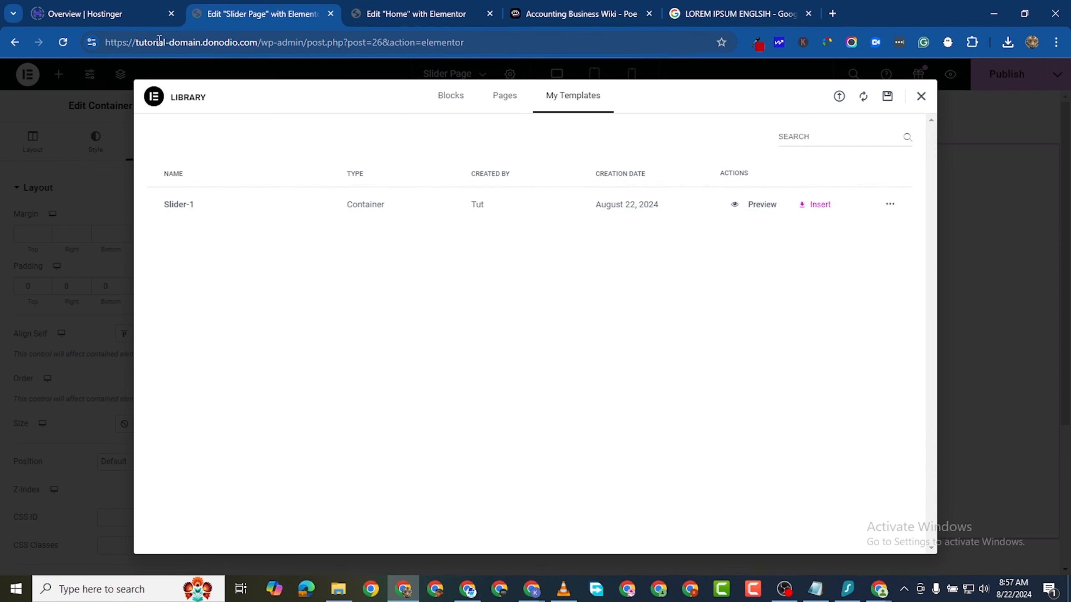
pyautogui.click(256, 44)
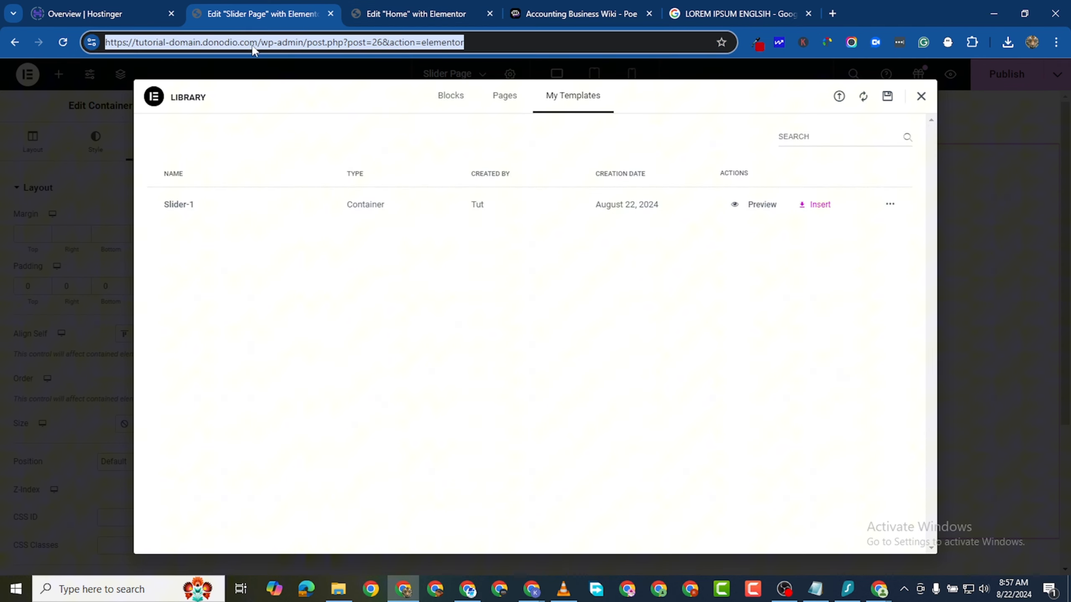
pyautogui.click(296, 42)
pyautogui.moveTo(301, 43); pyautogui.dragTo(91, 43)
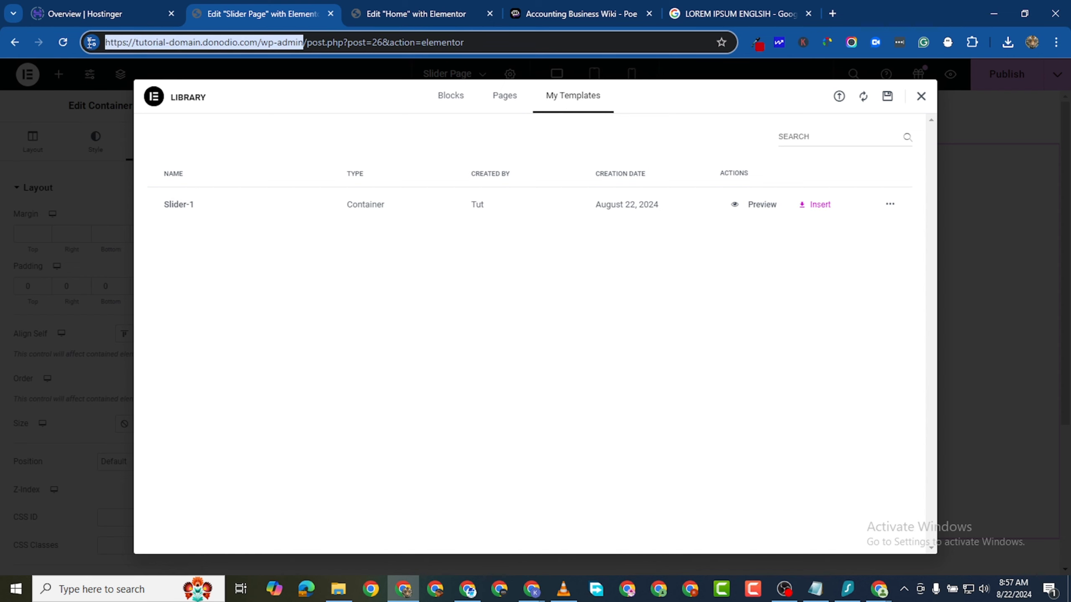
pyautogui.rightClick(166, 46)
pyautogui.click(225, 166)
pyautogui.click(832, 14)
pyautogui.rightClick(325, 42)
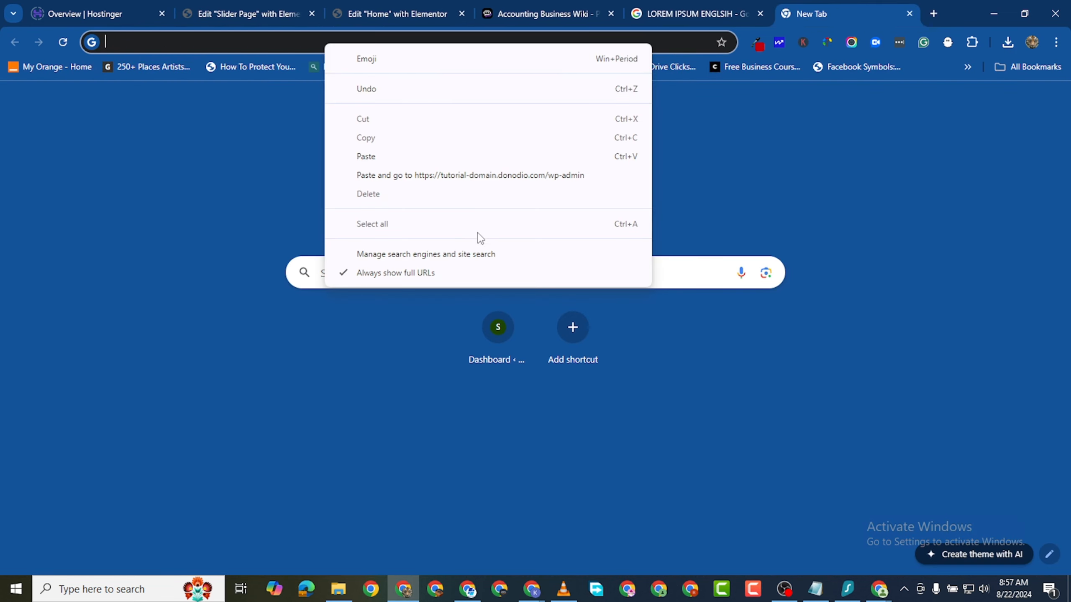
pyautogui.click(393, 174)
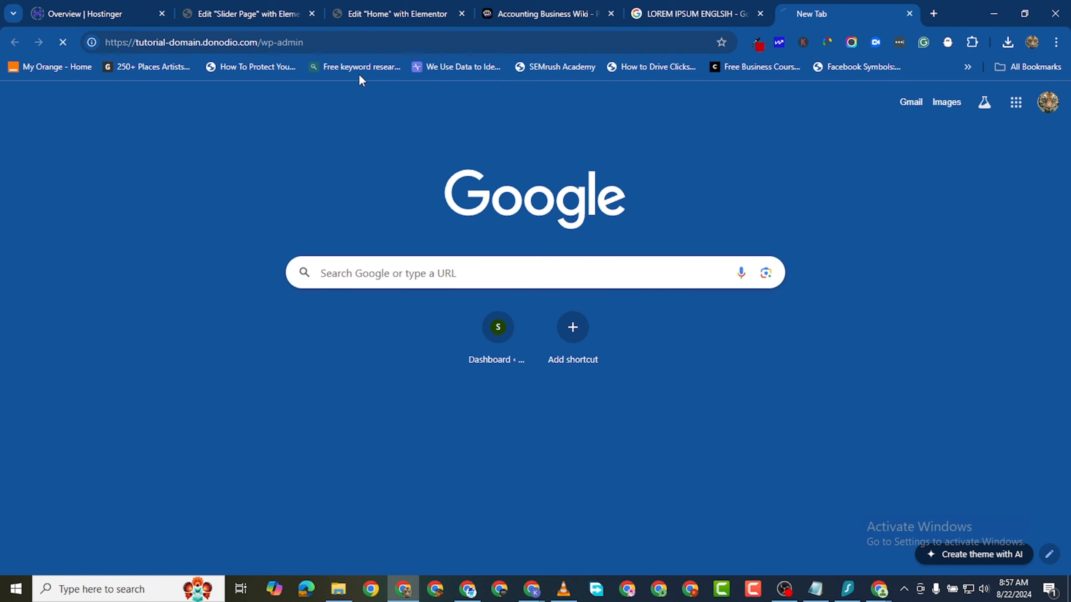
pyautogui.click(758, 15)
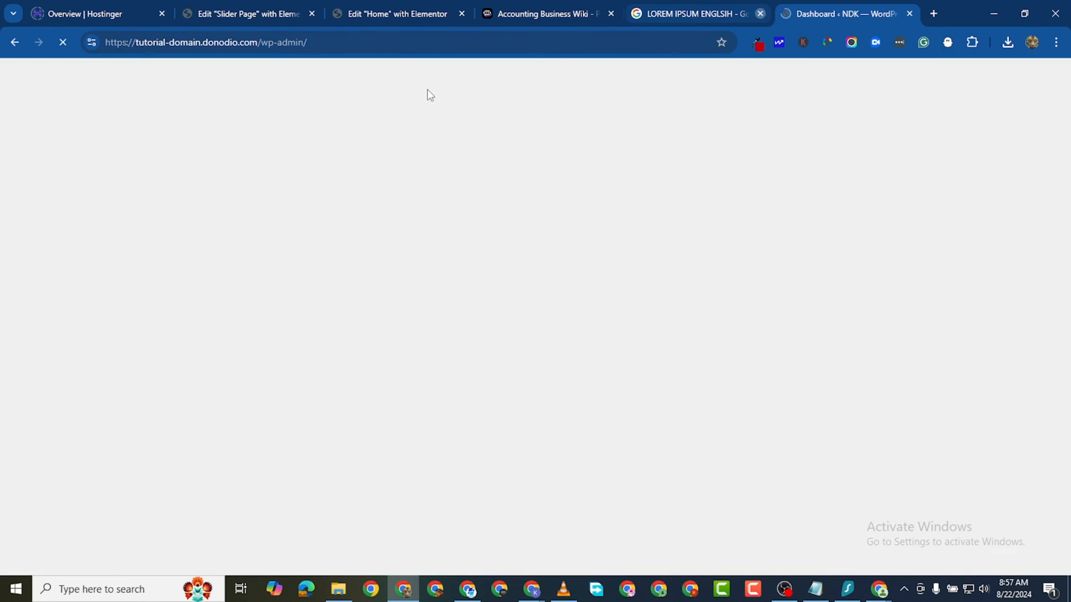
# Check the saved templates list in the WordPress admin and return to the Slider Page editor.
pyautogui.moveTo(43, 299)
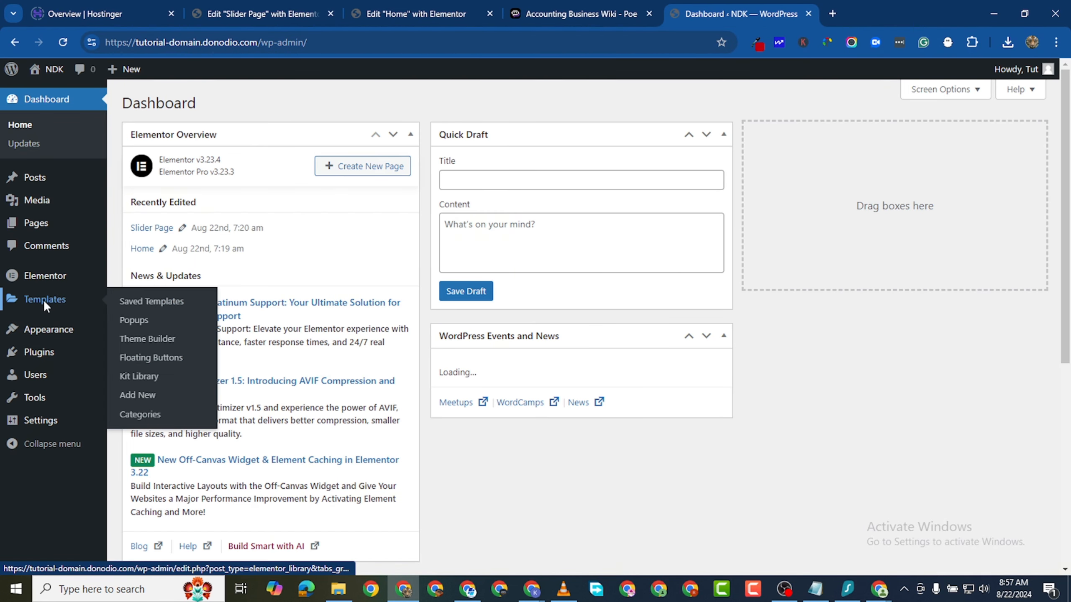
pyautogui.click(152, 301)
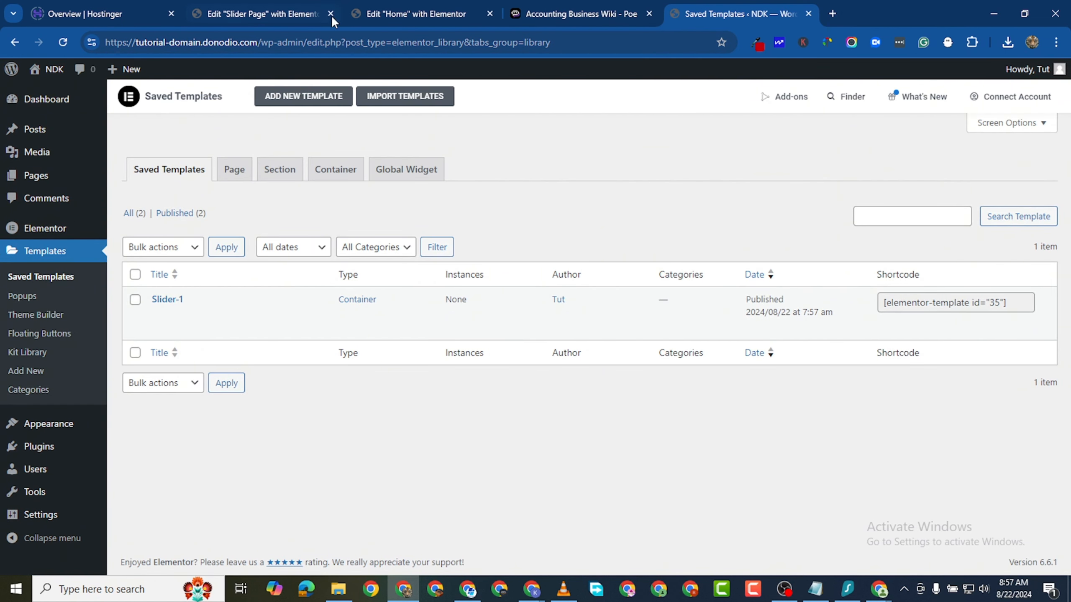
pyautogui.click(274, 16)
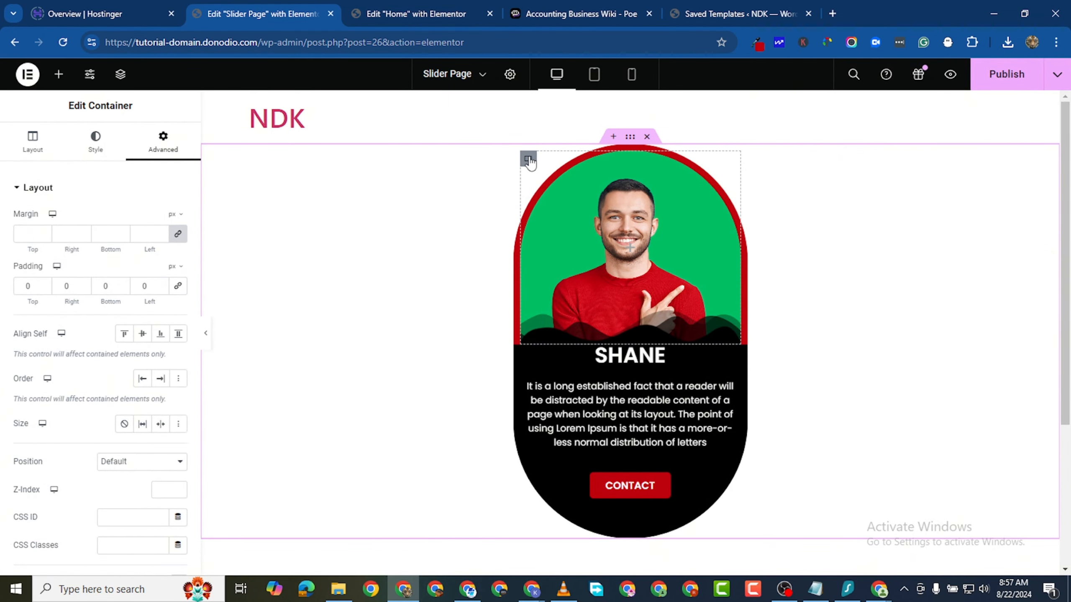
# Replace the photo container's background image by uploading picture 2 from the SLIDE PICTURES folder.
pyautogui.click(96, 149)
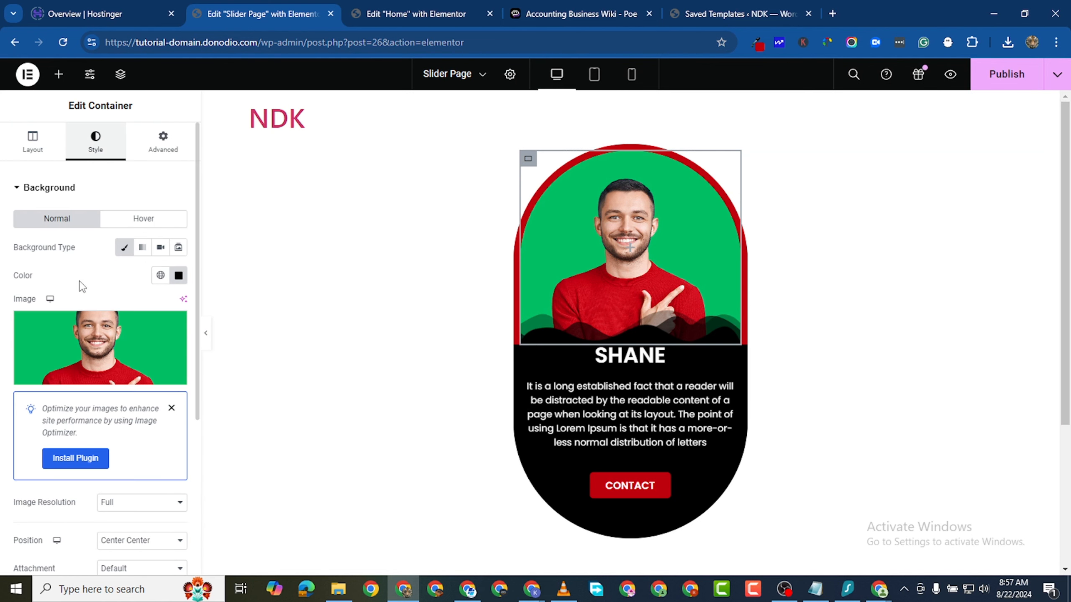
pyautogui.click(92, 362)
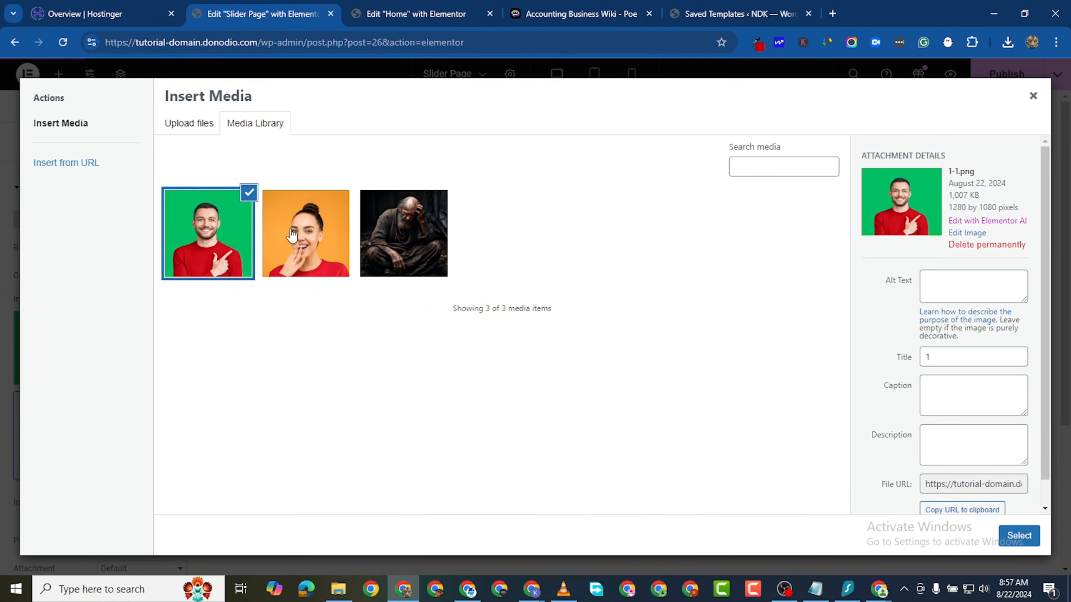
pyautogui.click(193, 123)
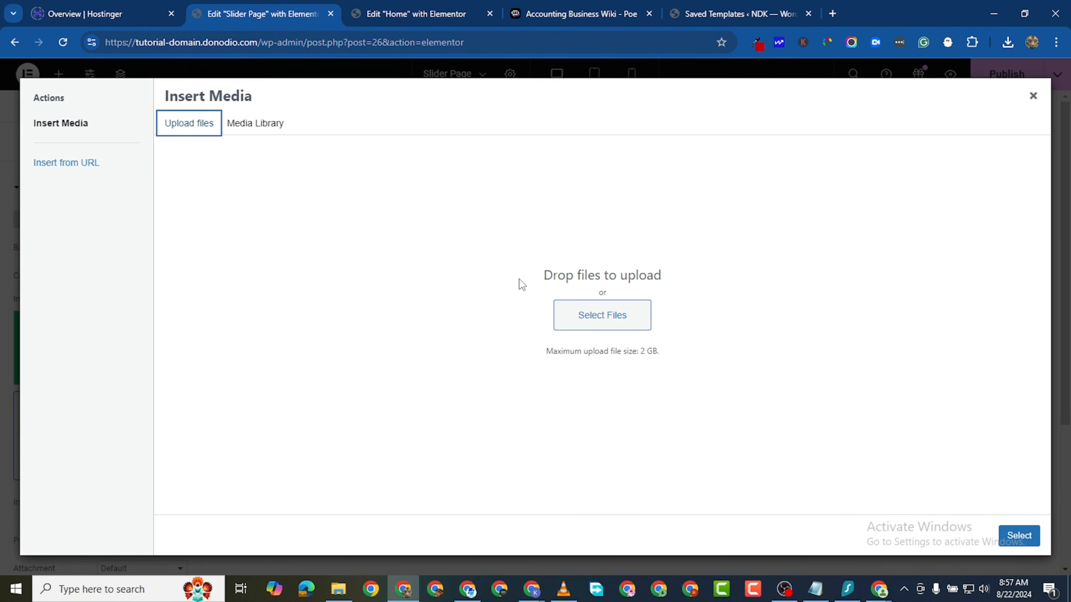
pyautogui.click(590, 310)
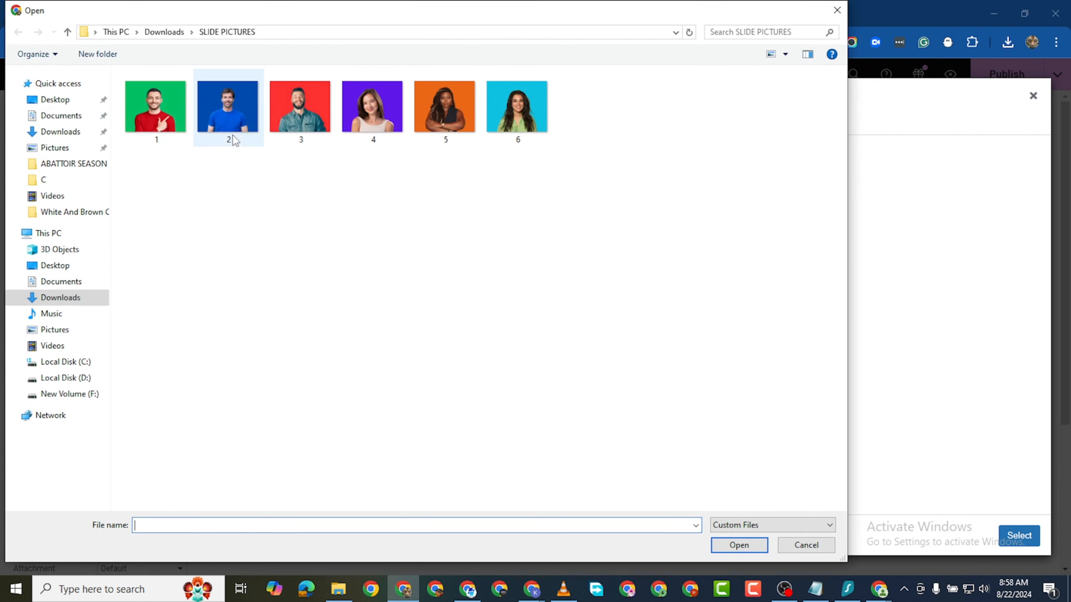
pyautogui.doubleClick(227, 108)
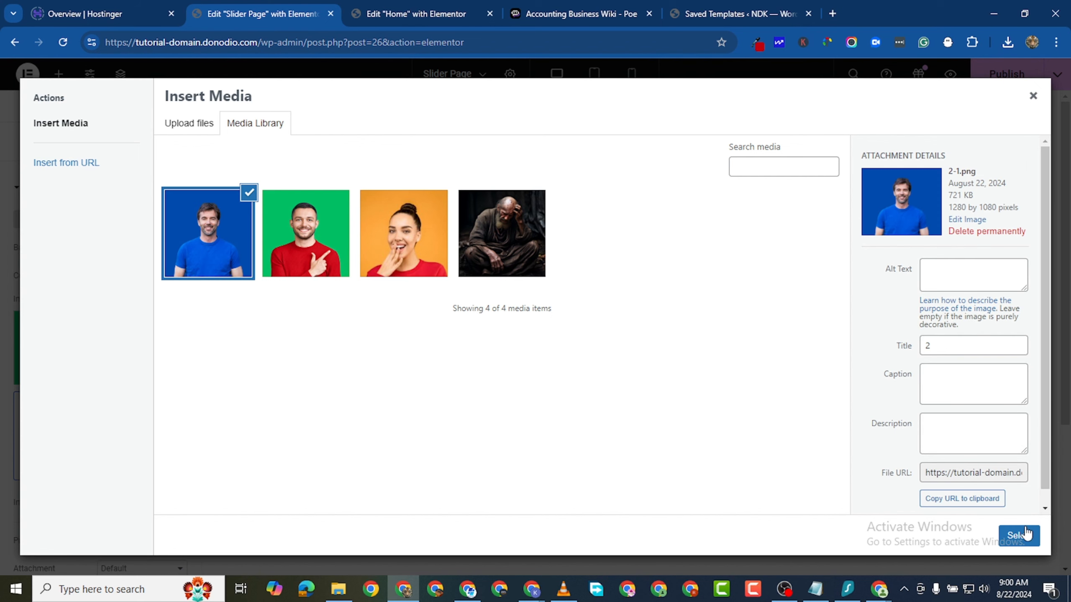
pyautogui.click(1025, 534)
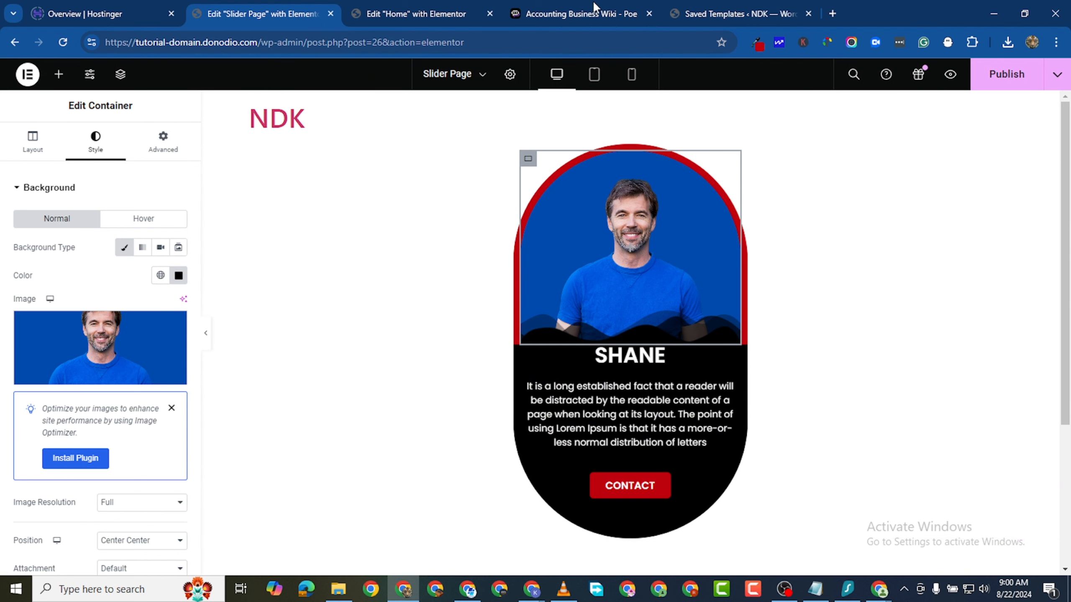
# Sample the blue #0458dd from the man's shirt with the colour picker extension and copy its hex code.
pyautogui.click(757, 42)
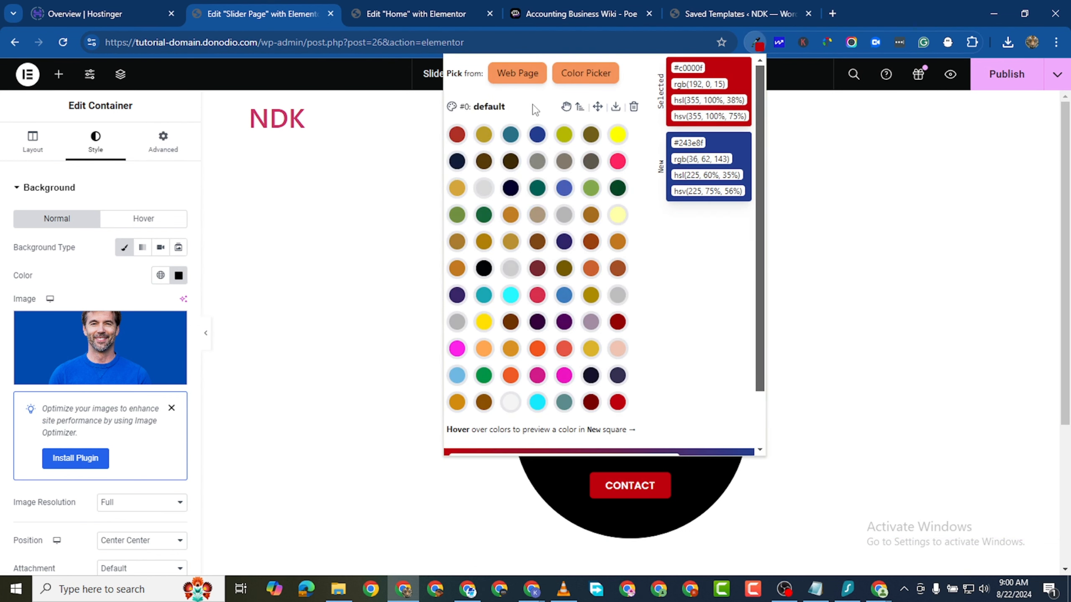
pyautogui.click(515, 84)
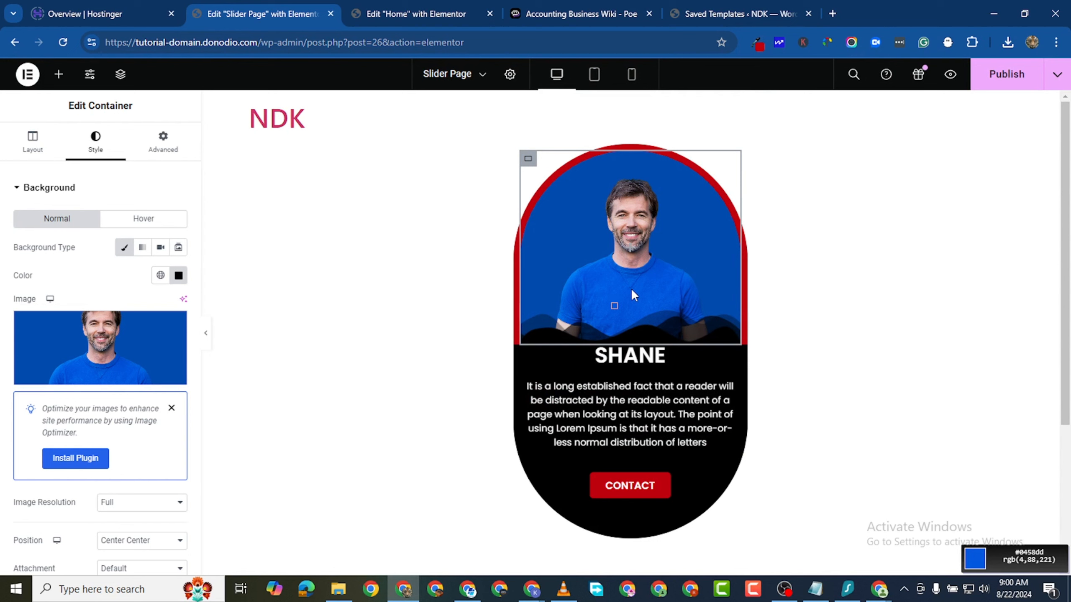
pyautogui.click(764, 46)
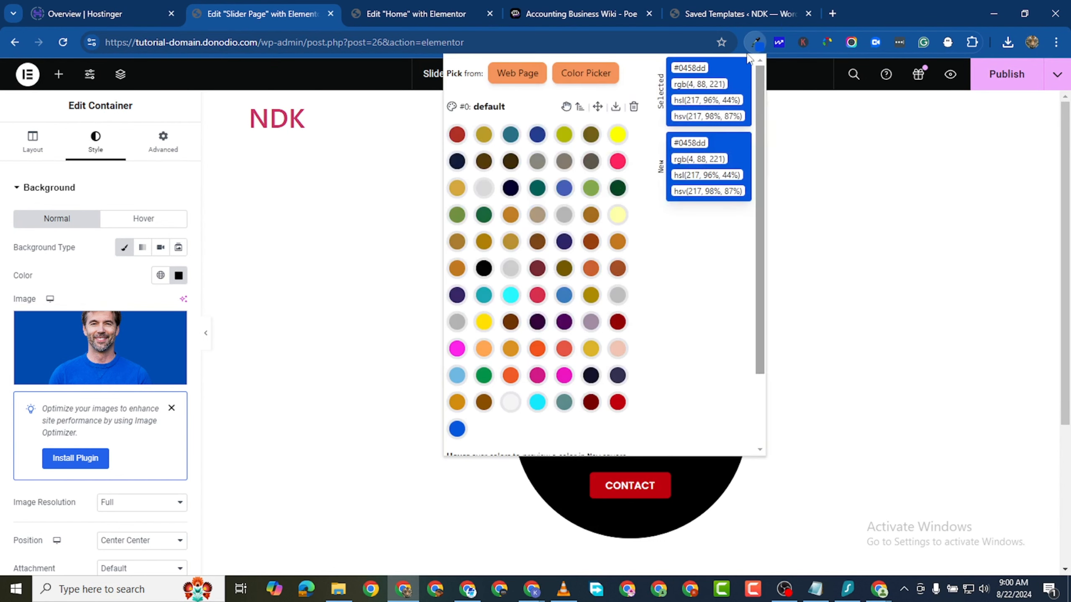
pyautogui.click(693, 68)
# Set the photo container's border colour to the copied blue #0458dd.
pyautogui.scroll(-5, 135, 492)
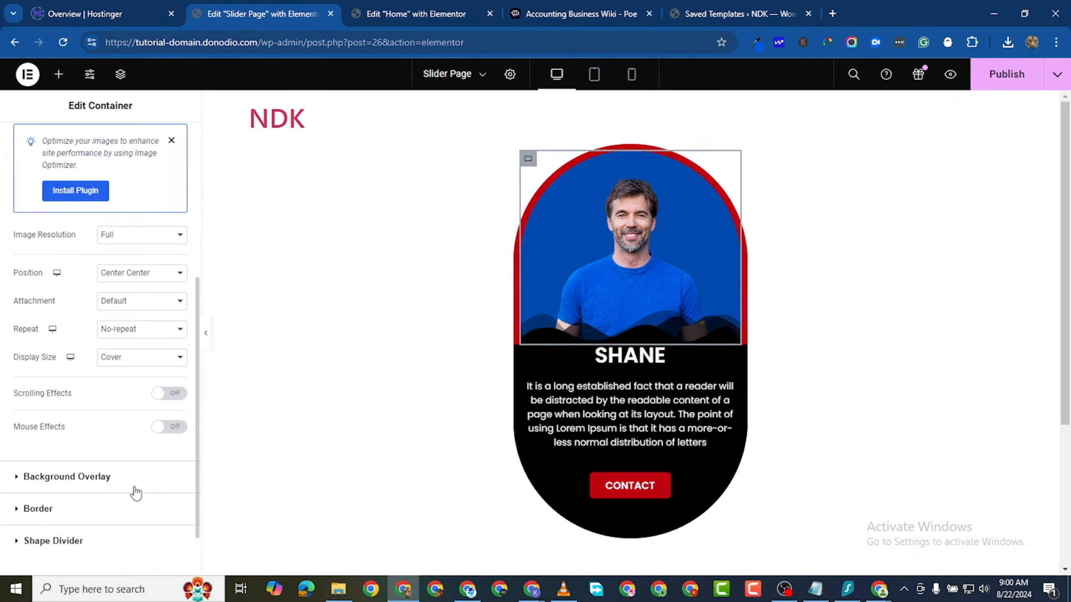
pyautogui.scroll(-2, 36, 475)
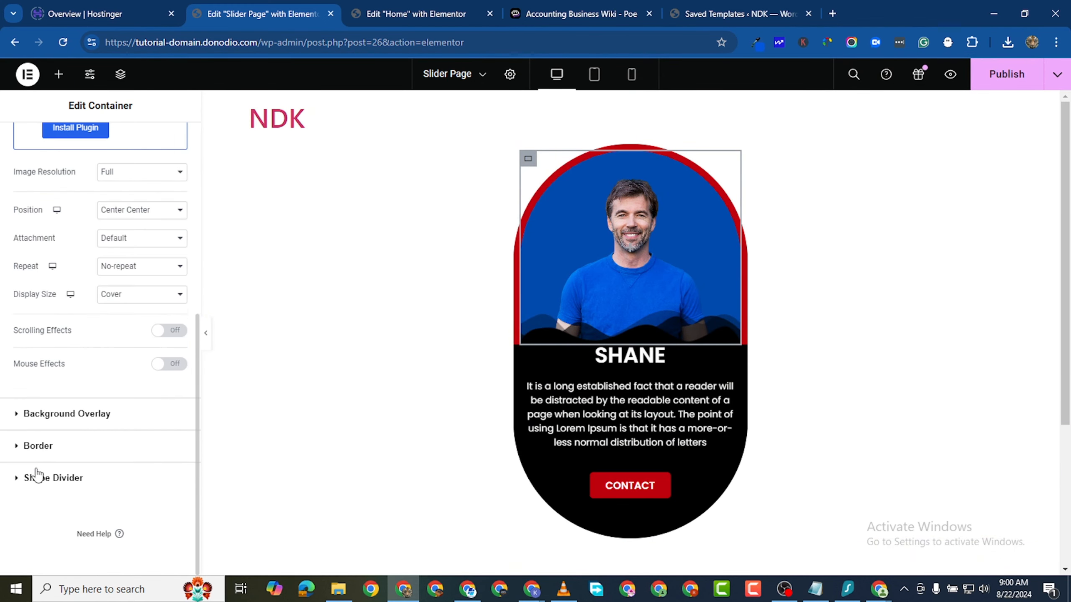
pyautogui.click(19, 445)
pyautogui.click(178, 392)
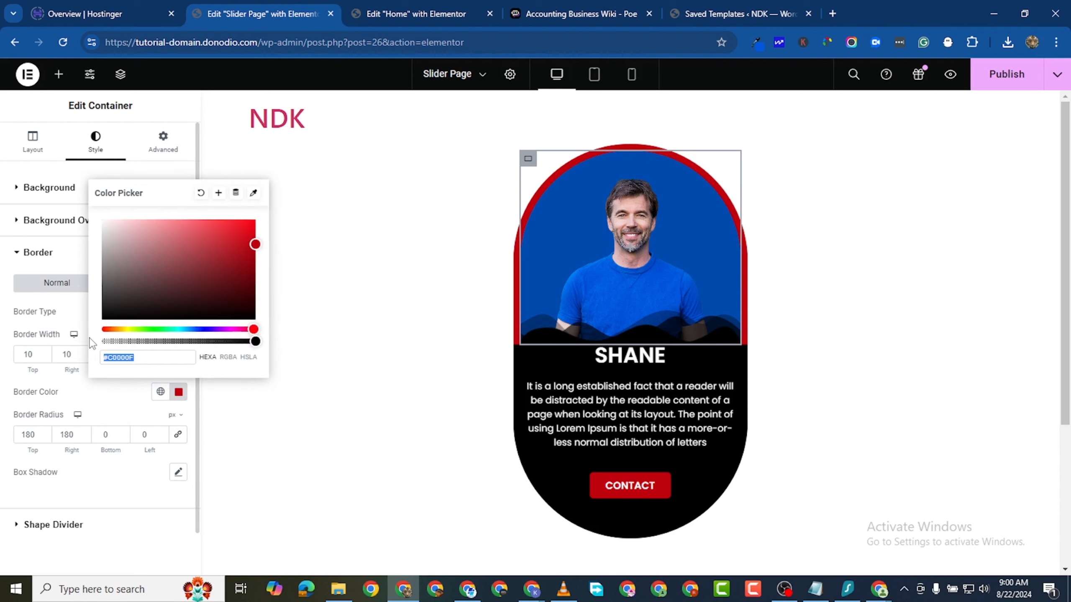
pyautogui.rightClick(121, 359)
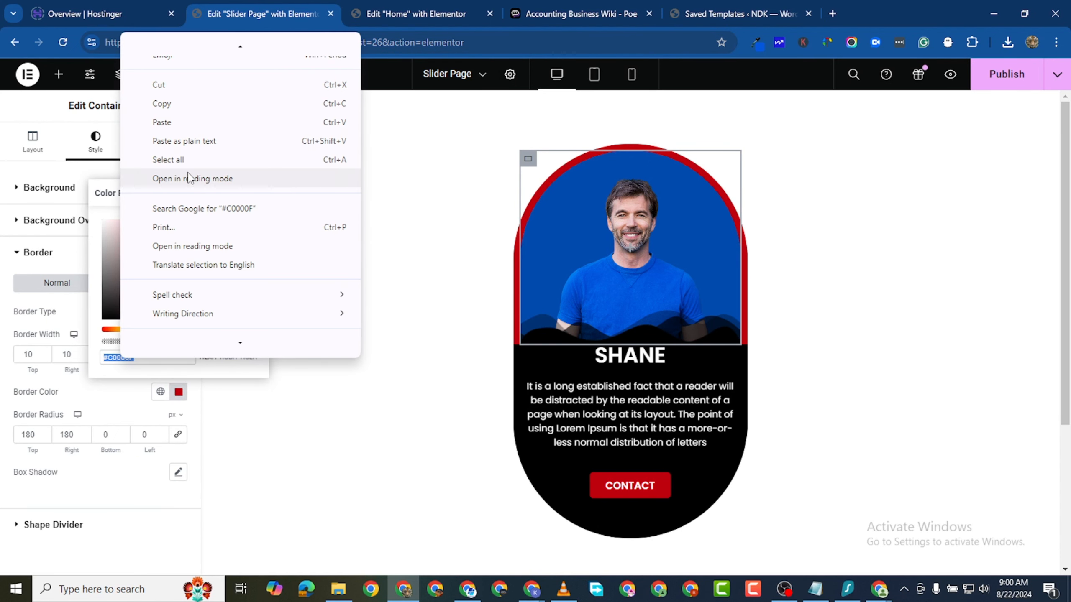
pyautogui.click(175, 121)
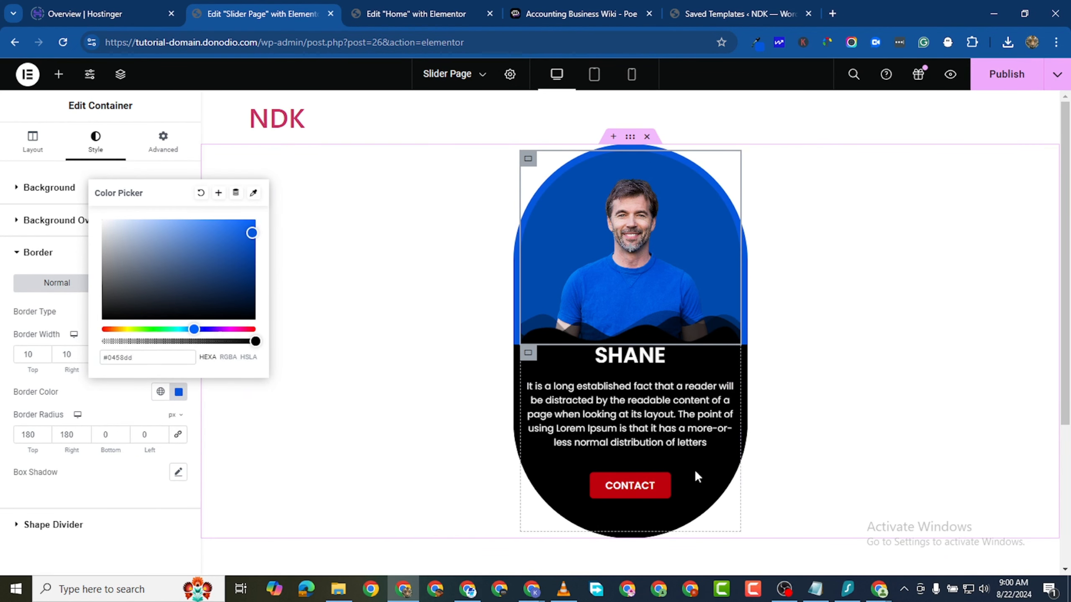
# Set the CONTACT button's background colour to #0458dd.
pyautogui.click(729, 482)
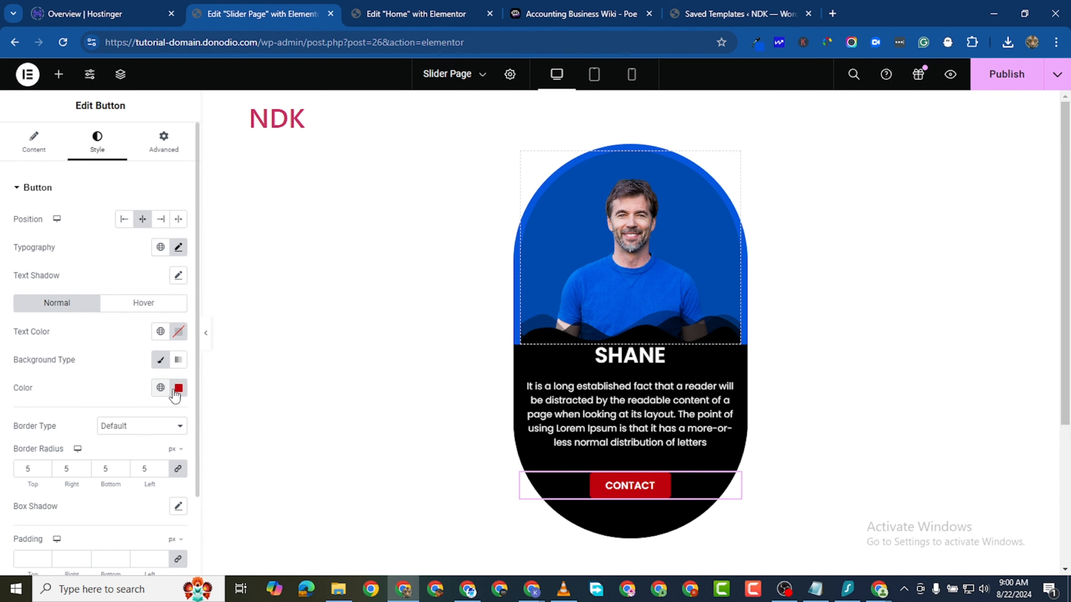
pyautogui.click(178, 388)
pyautogui.tripleClick(118, 353)
pyautogui.rightClick(118, 353)
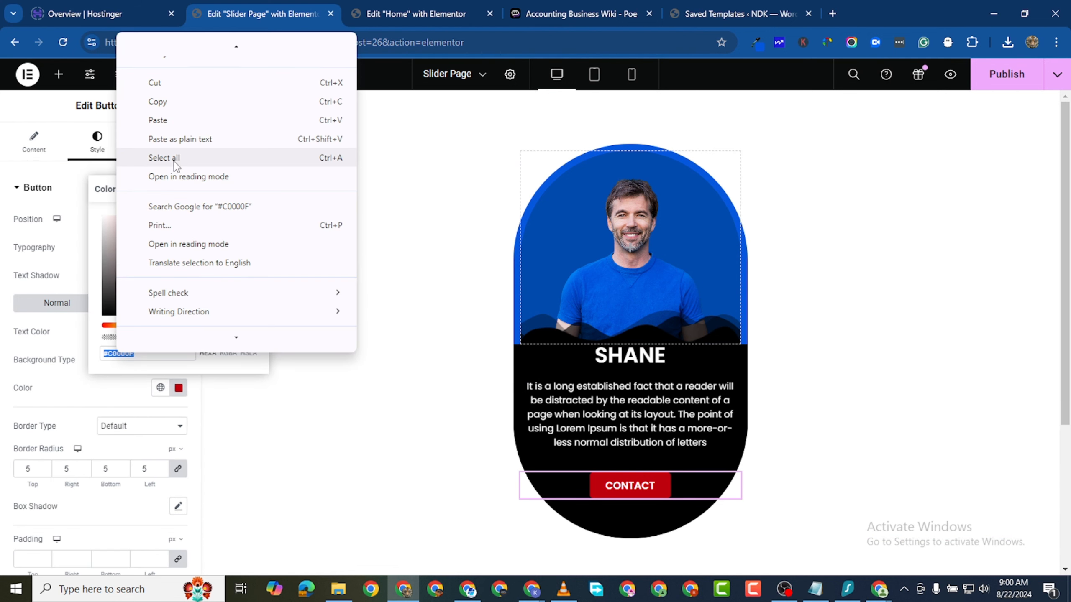
pyautogui.click(179, 139)
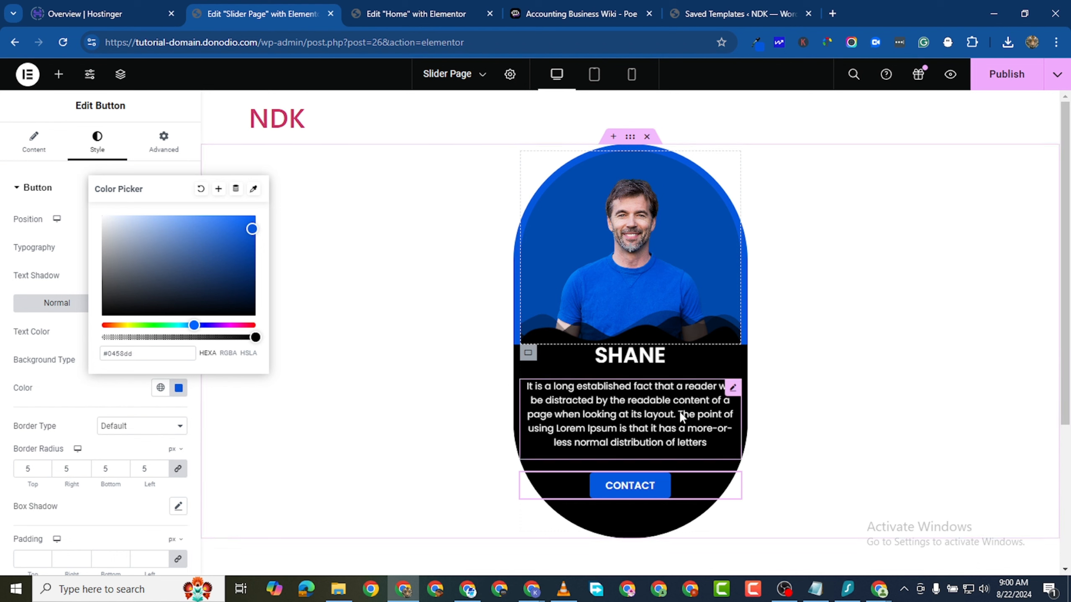
# Replace the card's heading with the new team member's first name in capitals.
pyautogui.click(734, 356)
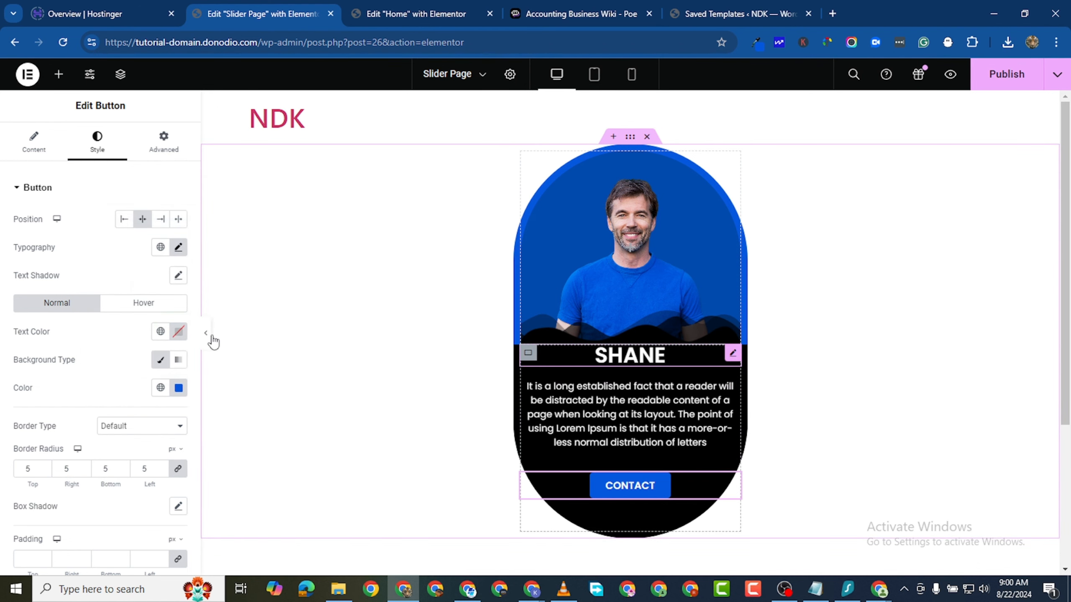
pyautogui.click(33, 146)
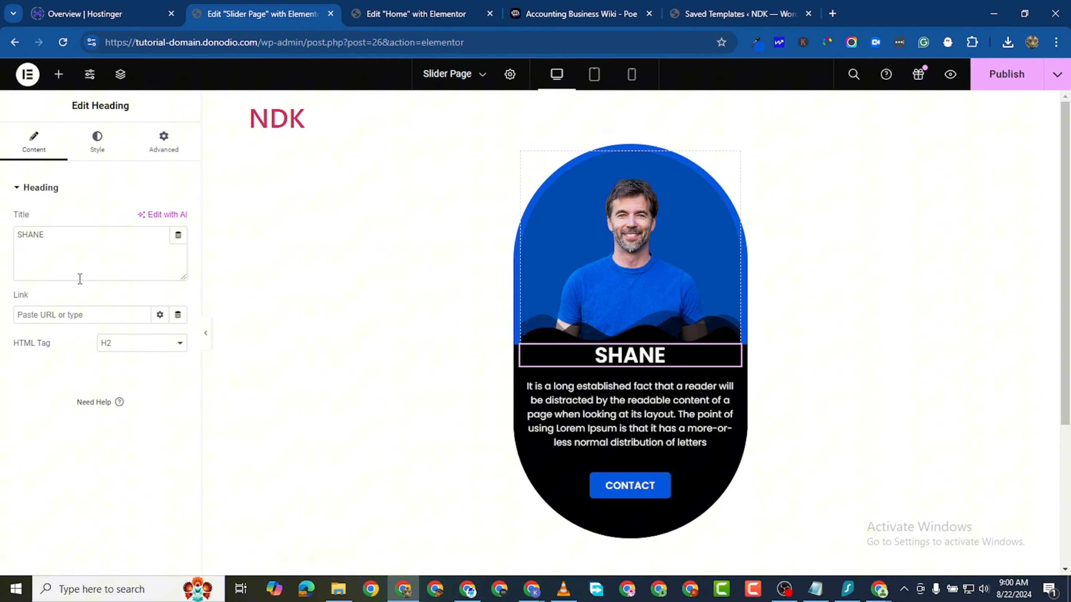
pyautogui.doubleClick(44, 236)
pyautogui.write('JAMES')
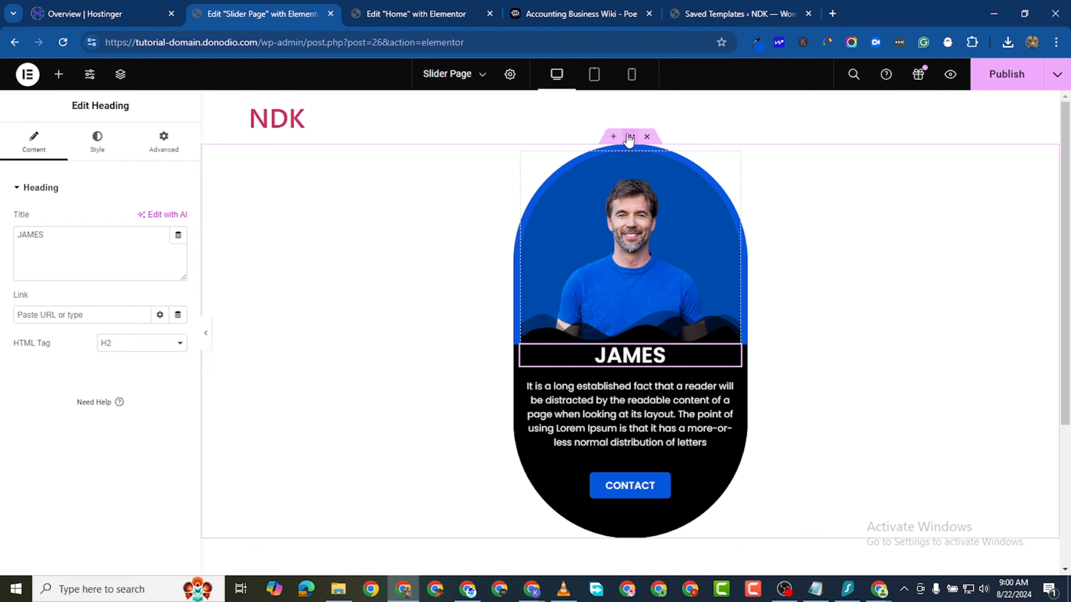
# Save the outer container to the library as a template named Slider-3 and close the library.
pyautogui.click(629, 137)
pyautogui.rightClick(629, 139)
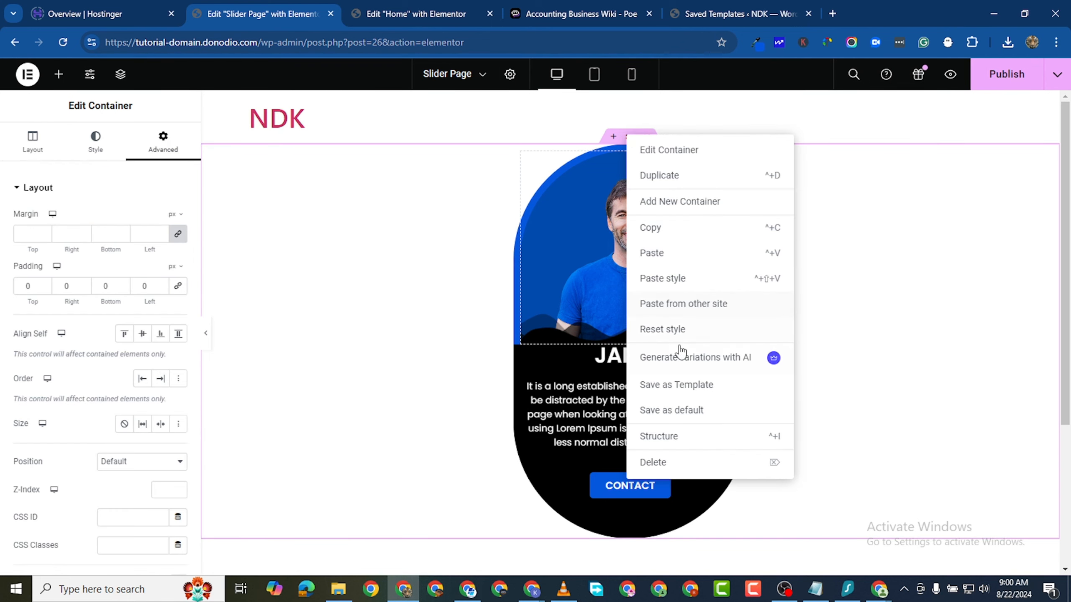
pyautogui.click(688, 388)
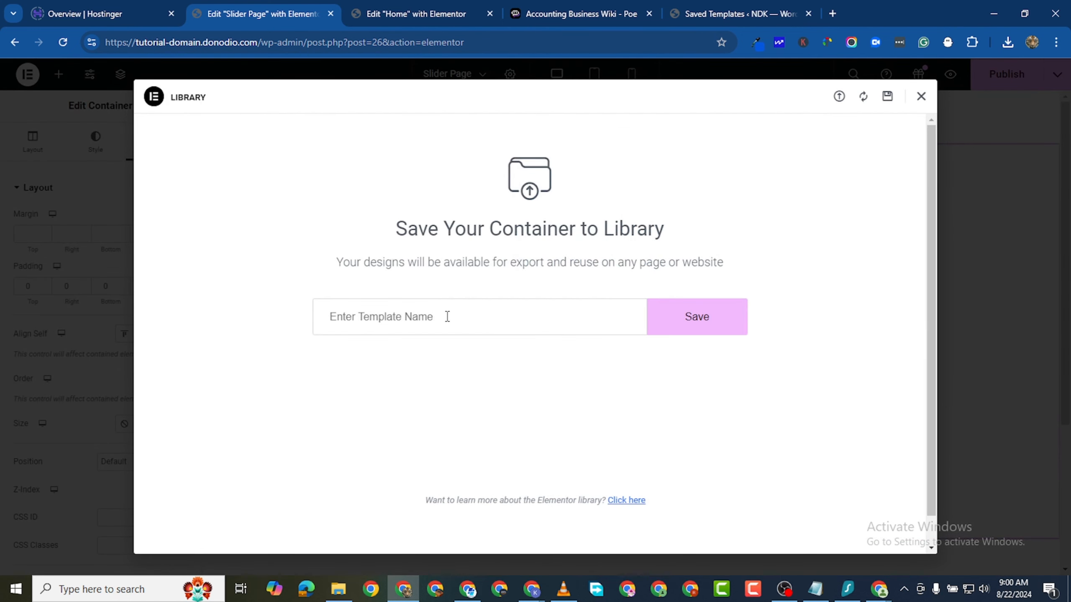
pyautogui.click(421, 319)
pyautogui.write('s')
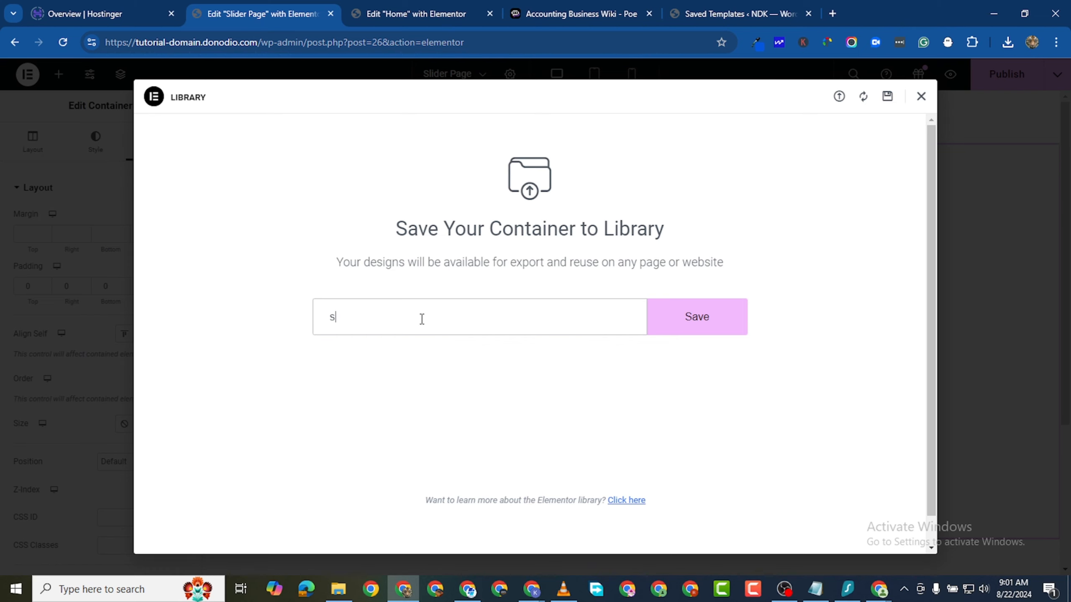
pyautogui.press('BackSpace')
pyautogui.write('Slider-3')
pyautogui.click(679, 324)
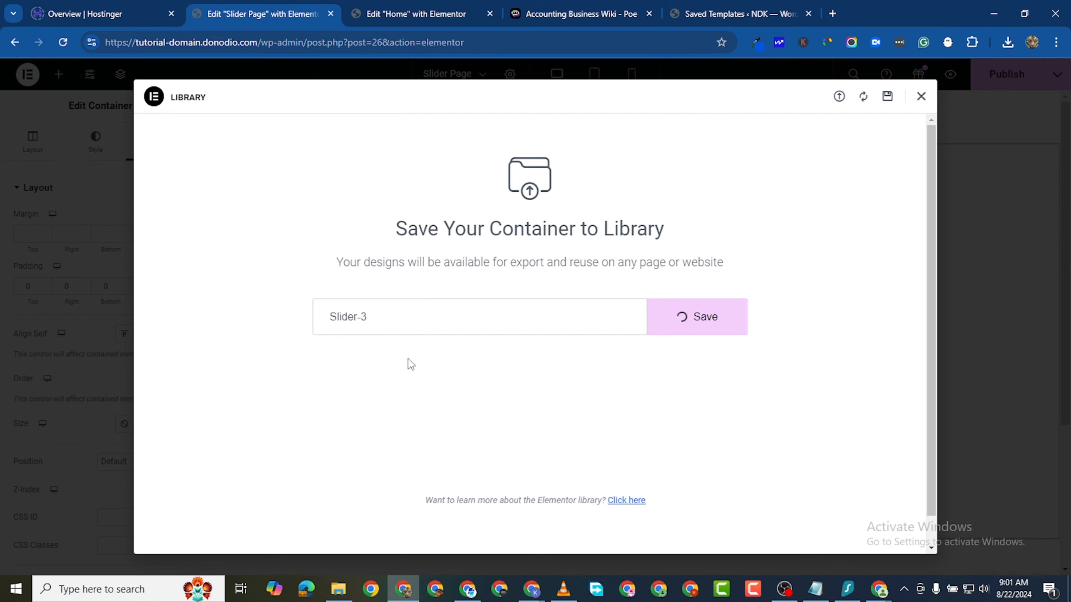
pyautogui.click(920, 96)
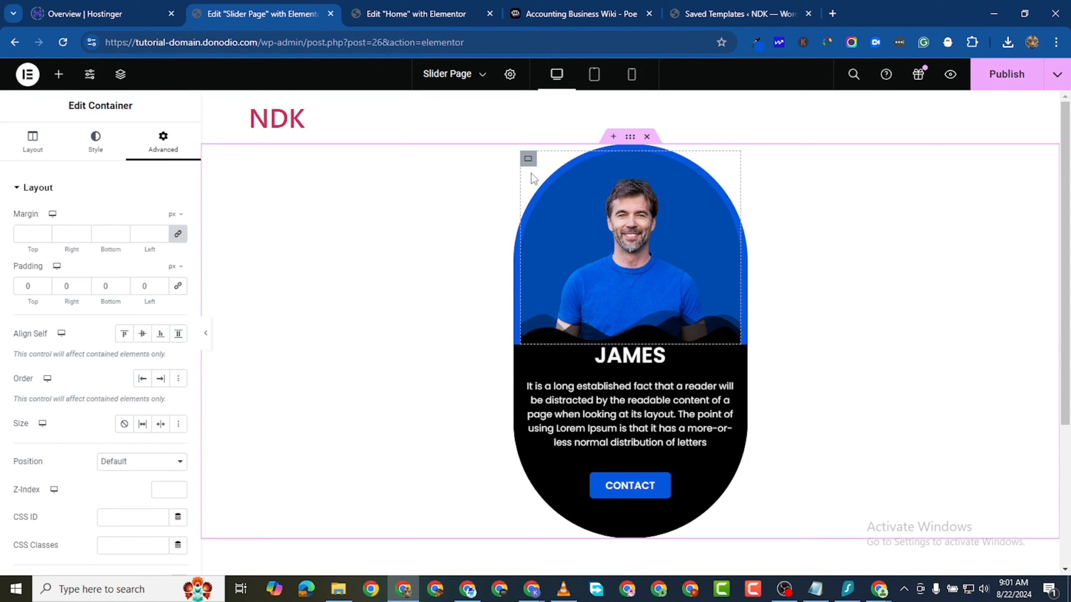
pyautogui.click(95, 141)
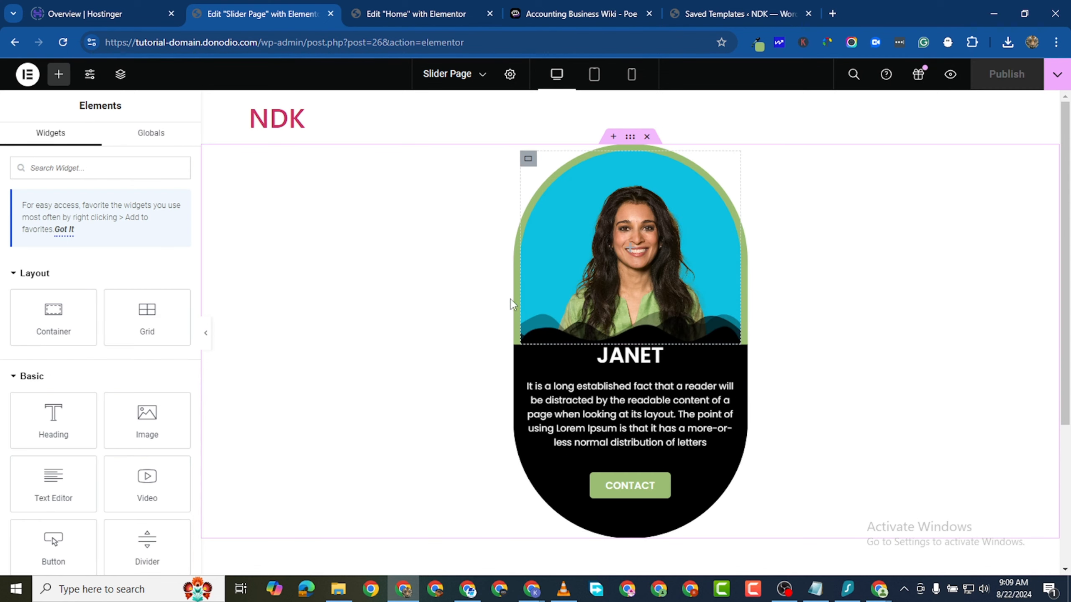
pyautogui.scroll(-3, 510, 299)
pyautogui.scroll(3, 514, 278)
pyautogui.scroll(-4, 519, 262)
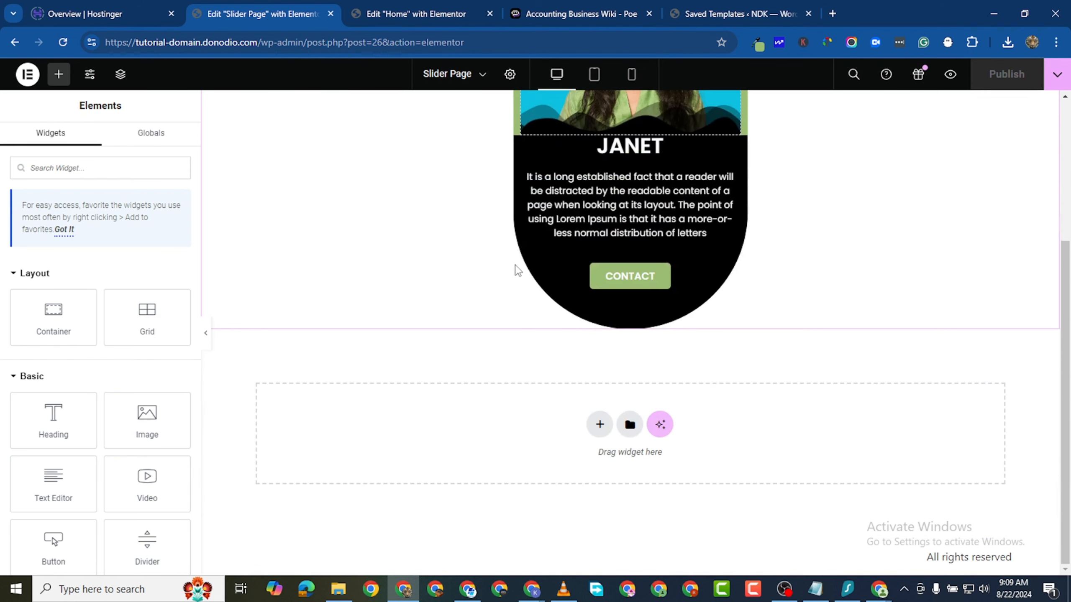
pyautogui.scroll(4, 518, 270)
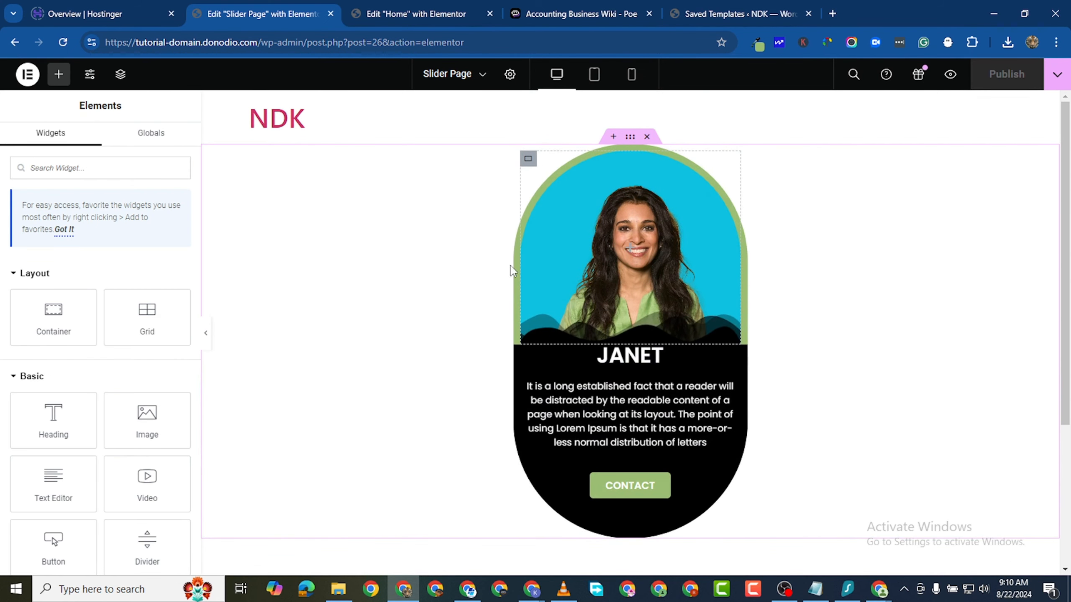
# Go to the WordPress admin's saved templates page and open the Add New Page editor in a new browser tab.
pyautogui.click(711, 15)
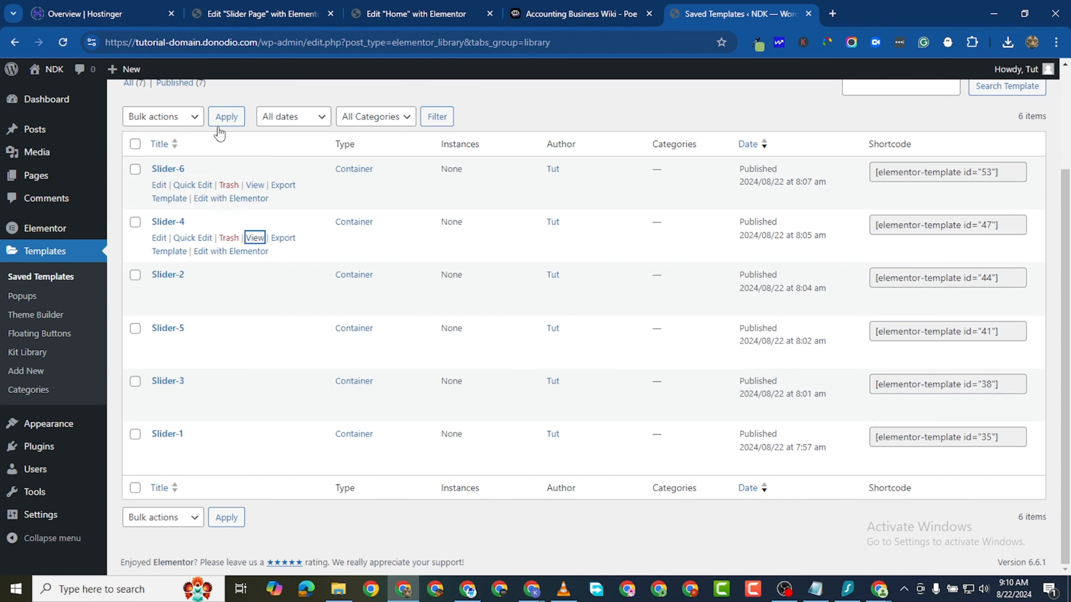
pyautogui.moveTo(82, 175)
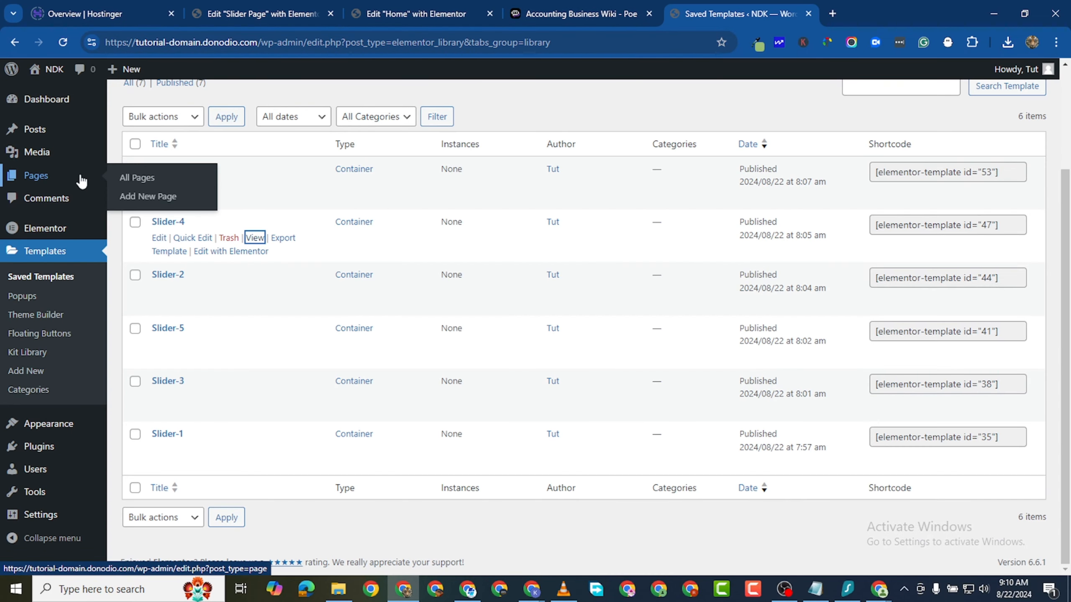
pyautogui.rightClick(171, 197)
pyautogui.click(210, 207)
pyautogui.click(813, 18)
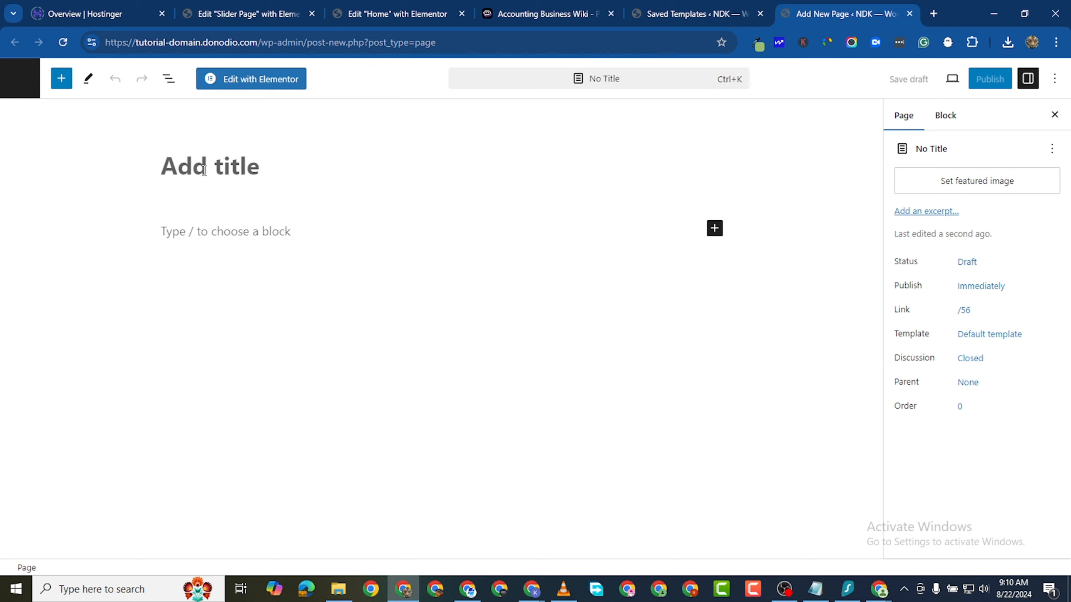
pyautogui.click(201, 178)
pyautogui.write('Ho')
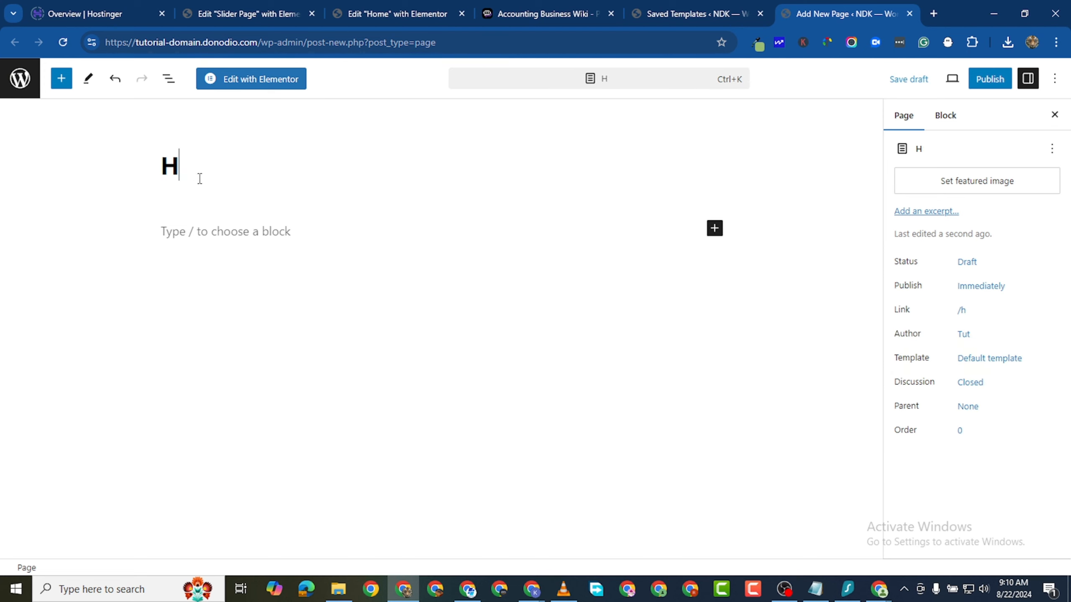
pyautogui.press('BackSpace')
pyautogui.press('BackSpace')
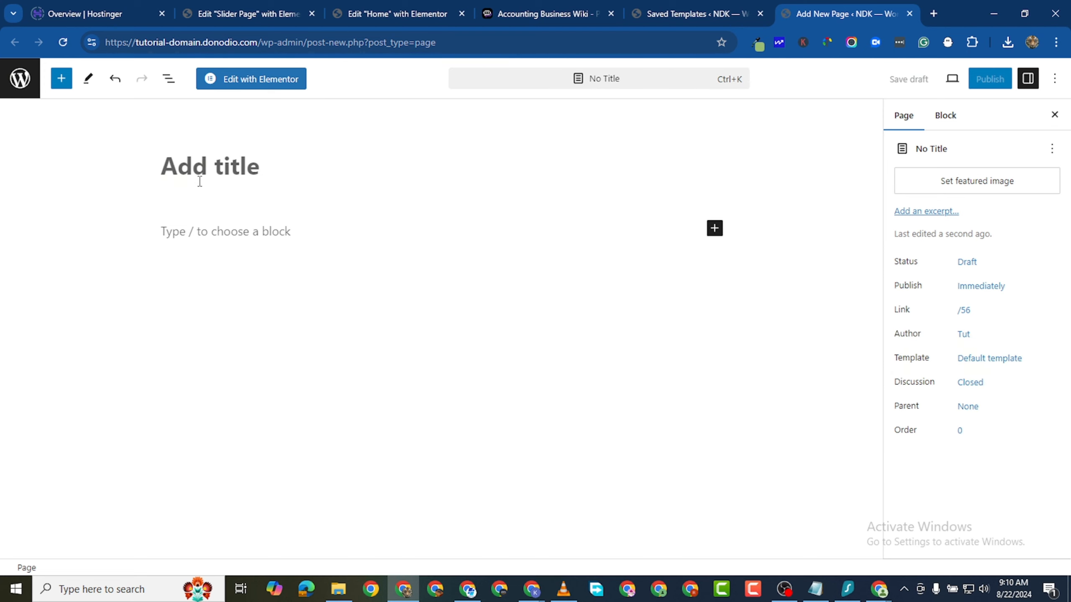
pyautogui.write('Slider')
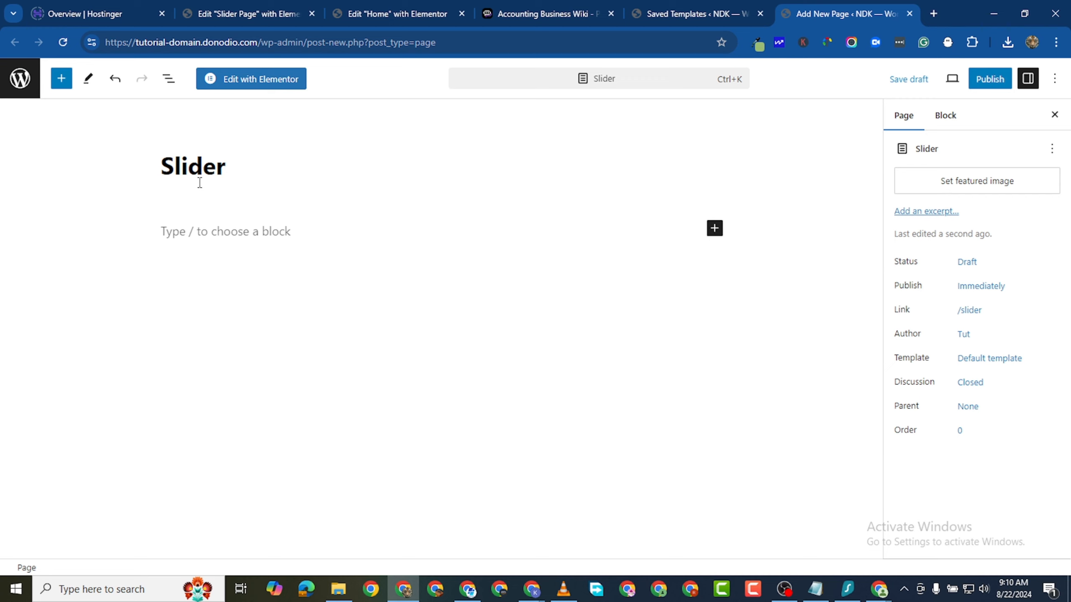
pyautogui.press('BackSpace')
pyautogui.press('BackSpace')
pyautogui.press('BackSpace')
pyautogui.press('BackSpace')
pyautogui.press('BackSpace')
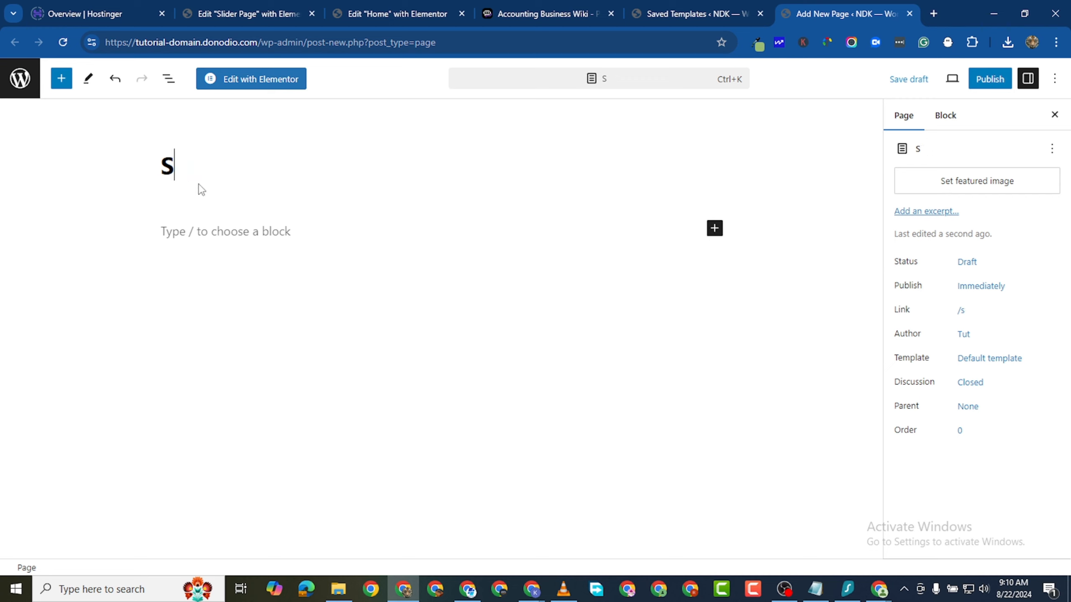
pyautogui.press('BackSpace')
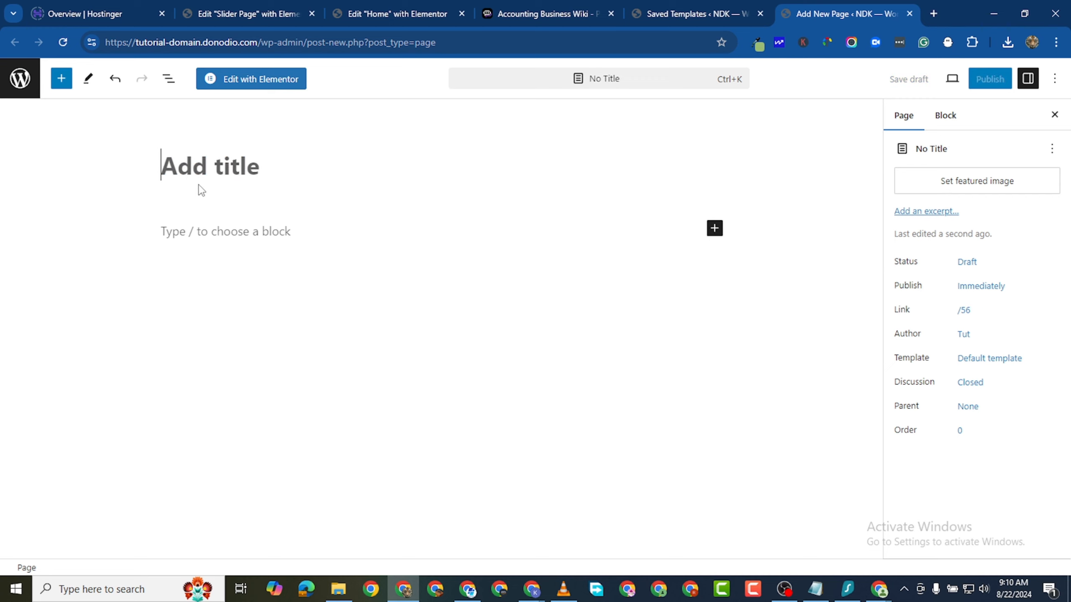
# Title the new page Home-1, publish it and open it for editing with Elementor.
pyautogui.write('Home')
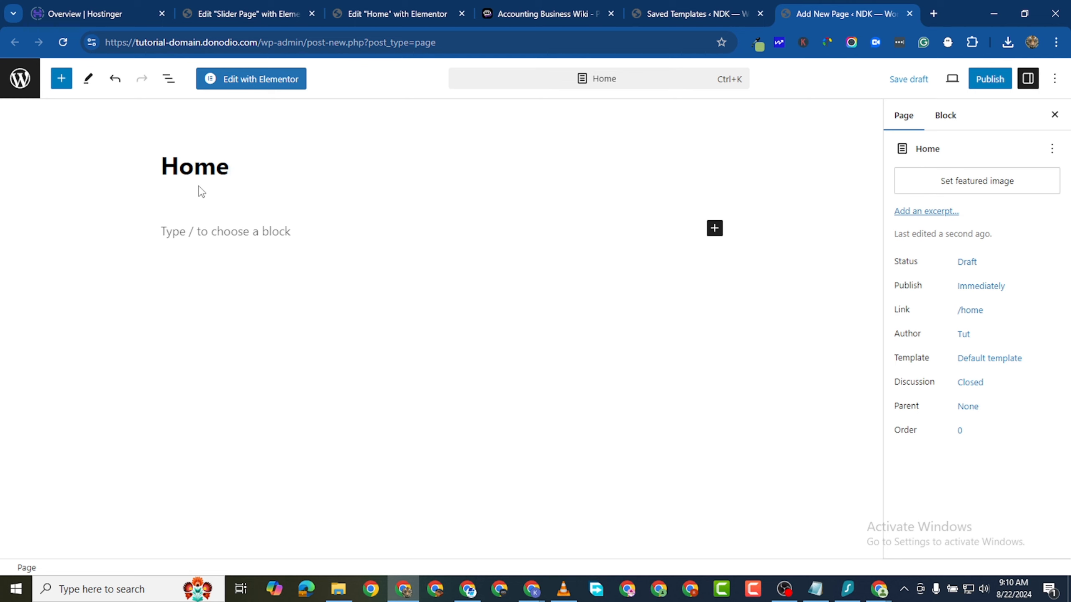
pyautogui.write('-1')
pyautogui.click(995, 80)
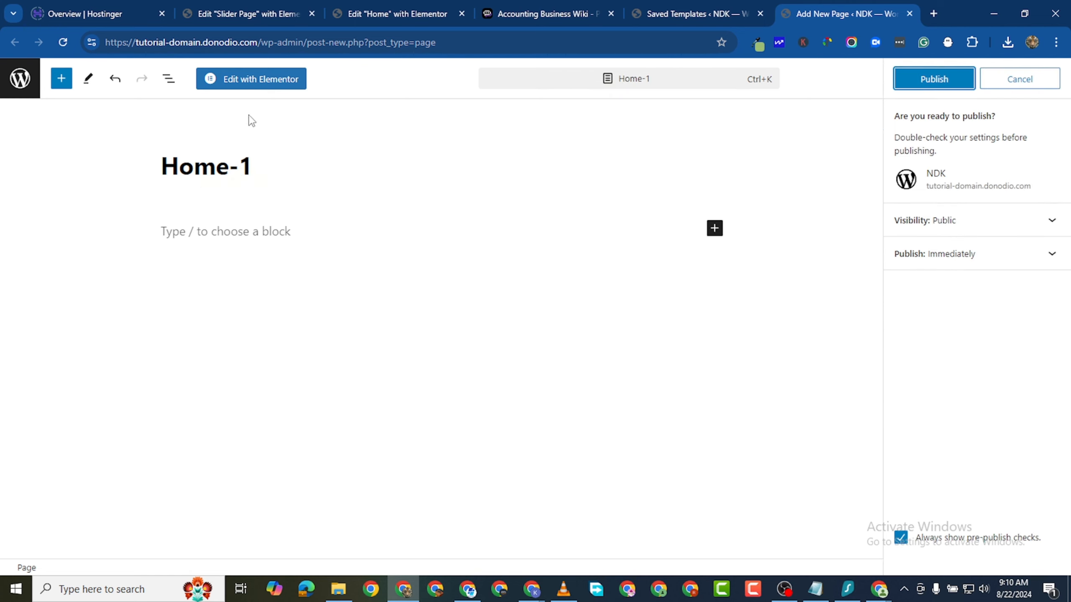
pyautogui.click(935, 83)
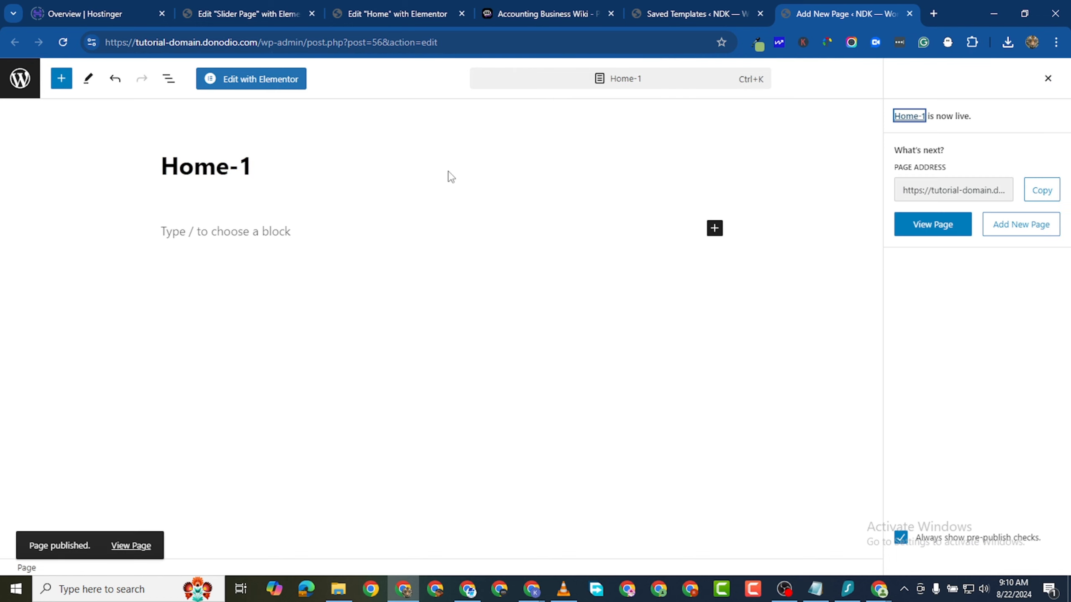
pyautogui.click(275, 79)
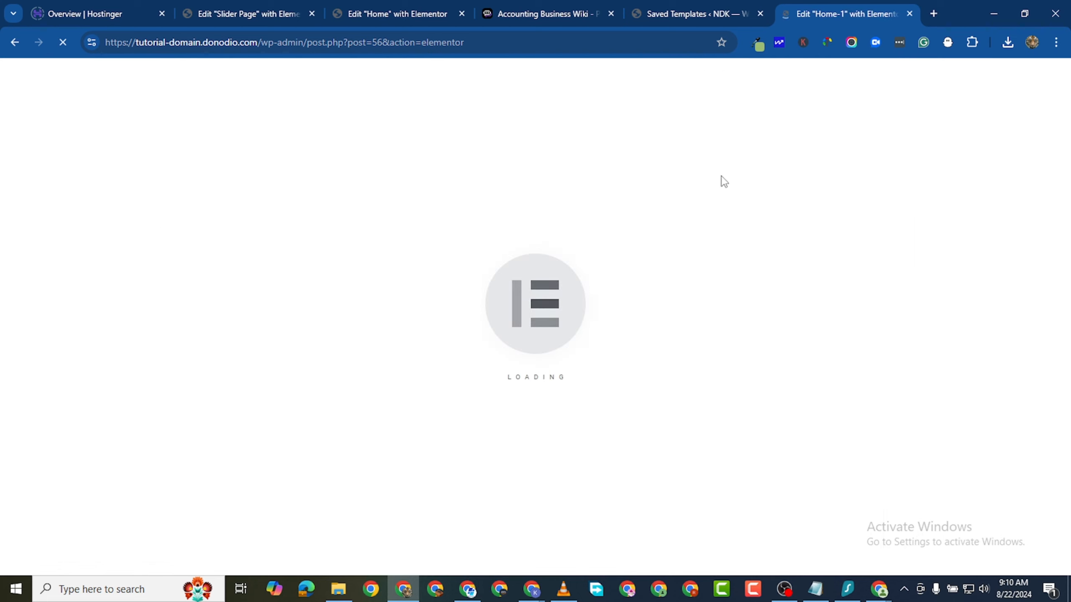
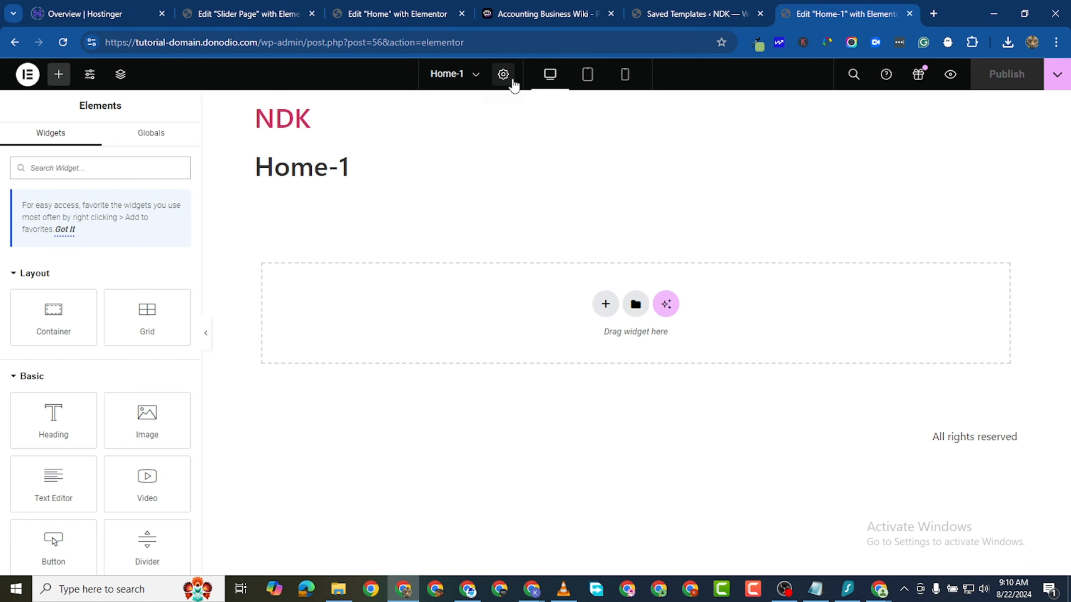
# Hide the page title in the page settings and change the page layout.
pyautogui.click(502, 74)
pyautogui.scroll(-2, 126, 393)
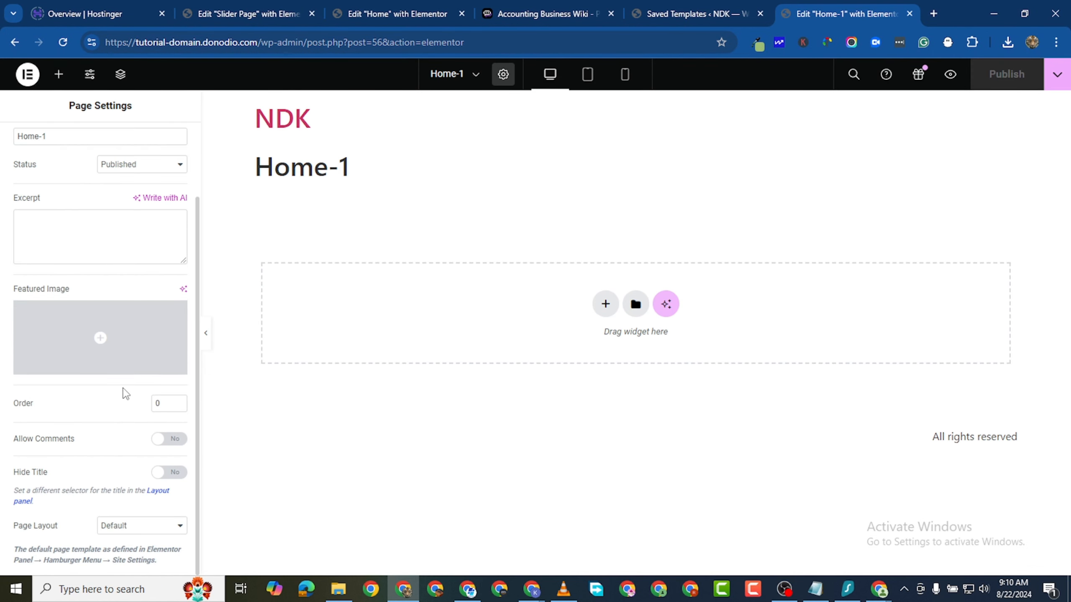
pyautogui.click(180, 473)
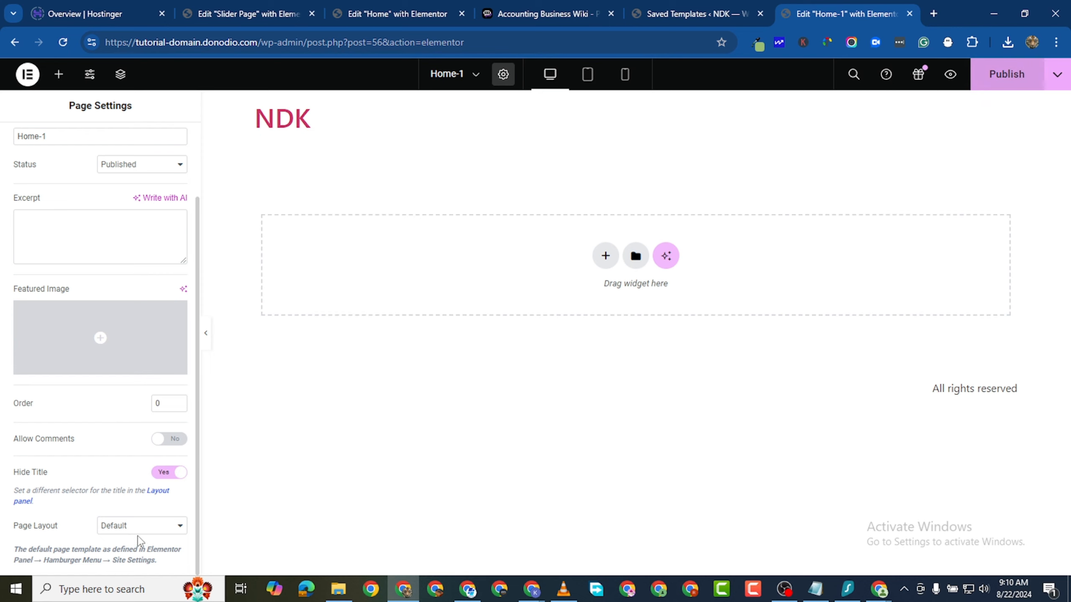
pyautogui.click(139, 527)
pyautogui.click(142, 515)
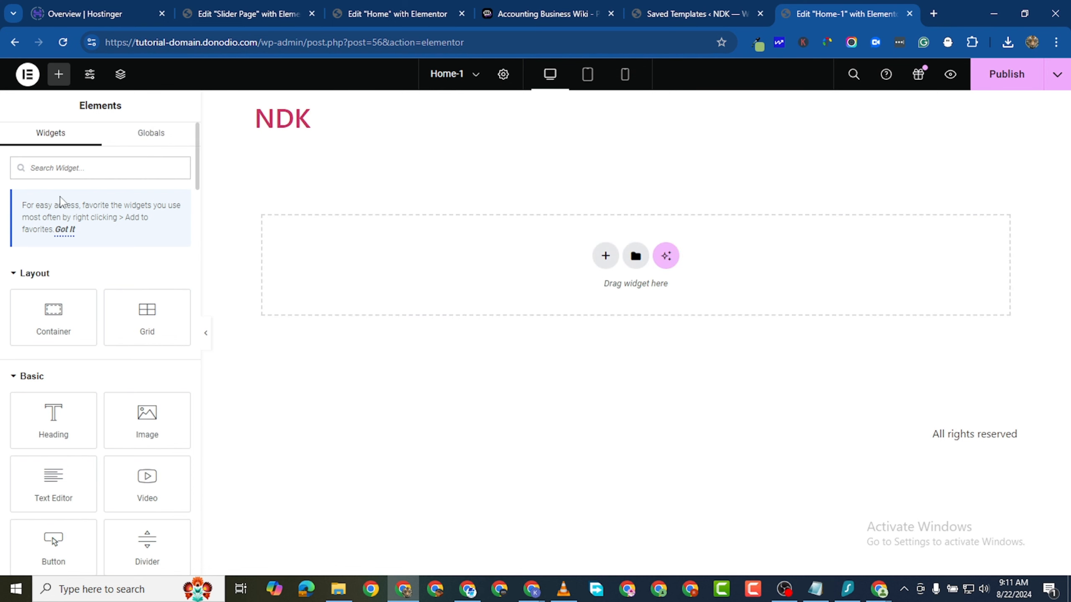
# Search the widgets for testimonial and place a Testimonial Carousel in the empty area of the page.
pyautogui.write('testimonial')
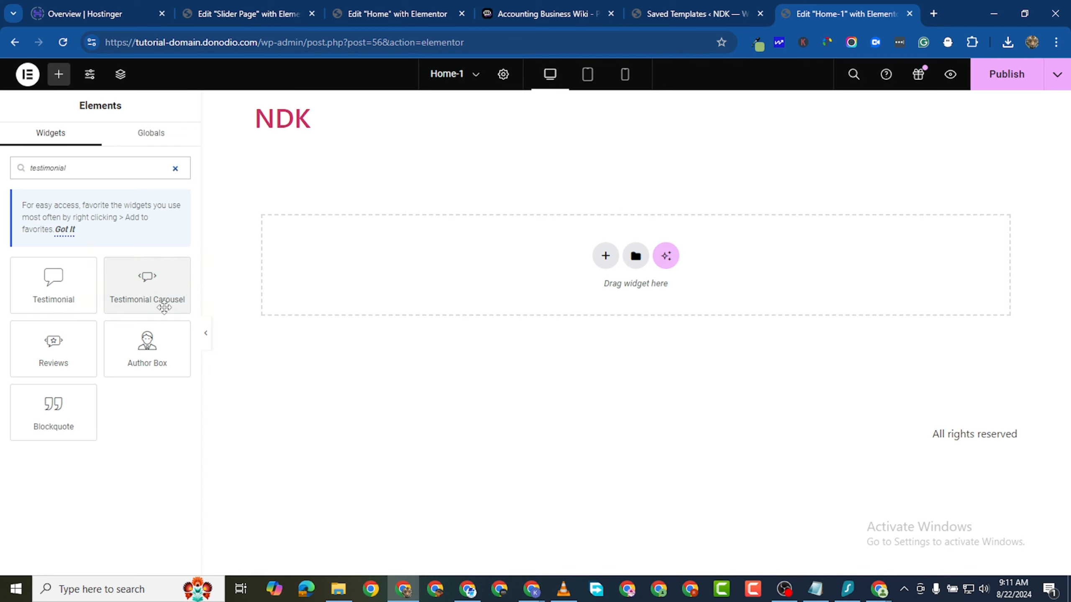
pyautogui.moveTo(146, 292); pyautogui.dragTo(678, 270)
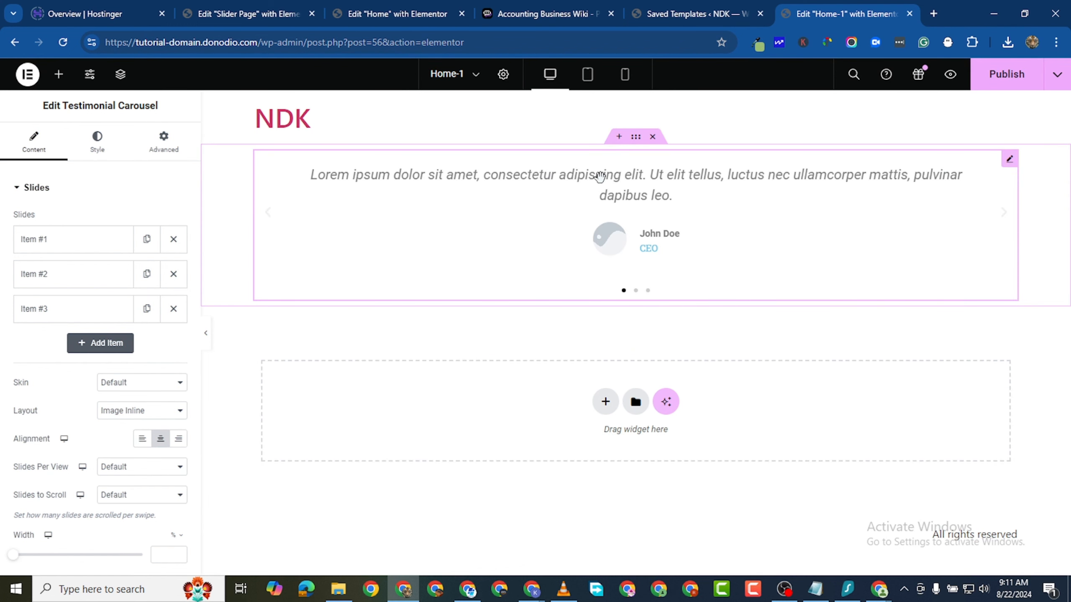
pyautogui.click(637, 145)
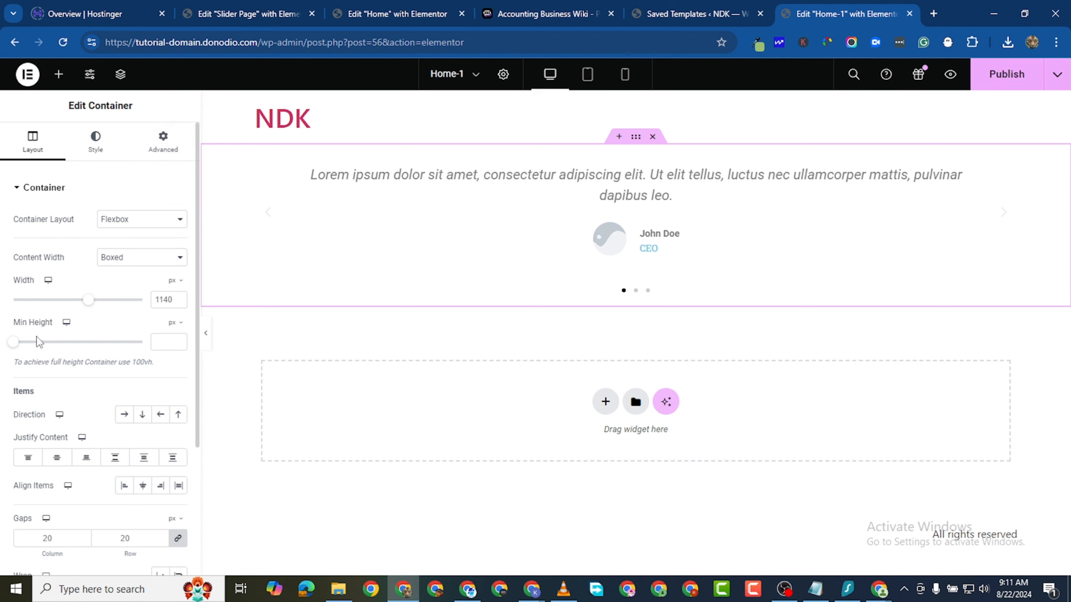
pyautogui.moveTo(13, 342); pyautogui.dragTo(50, 345)
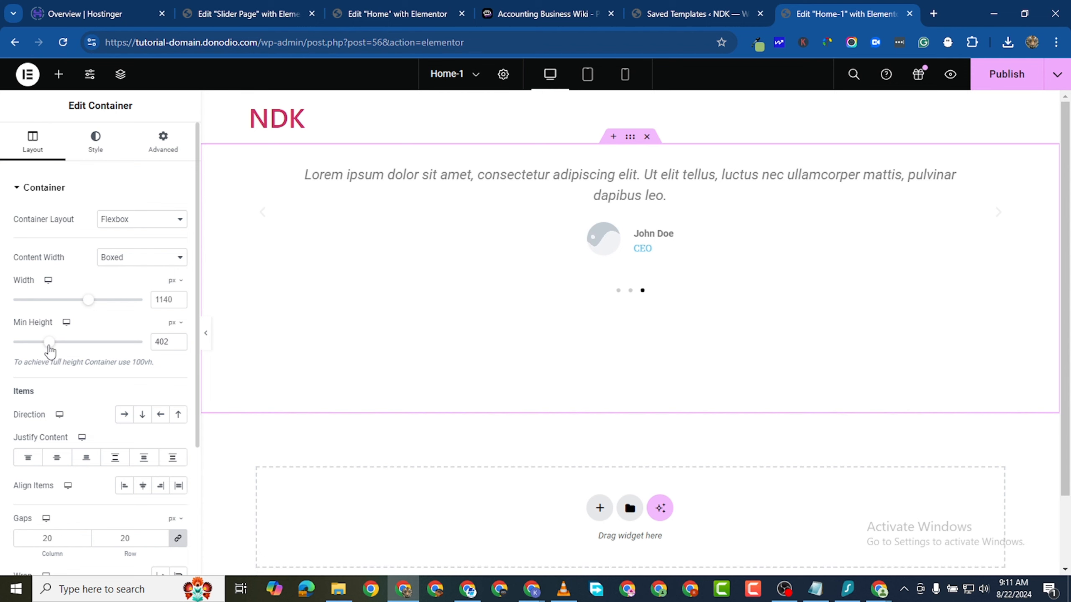
pyautogui.click(178, 345)
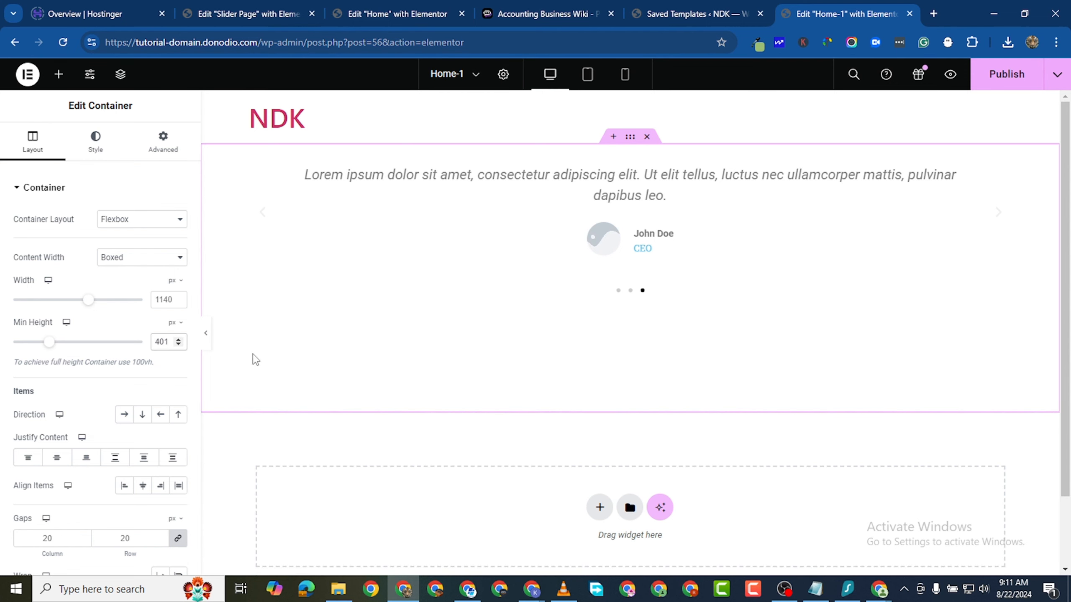
pyautogui.click(178, 345)
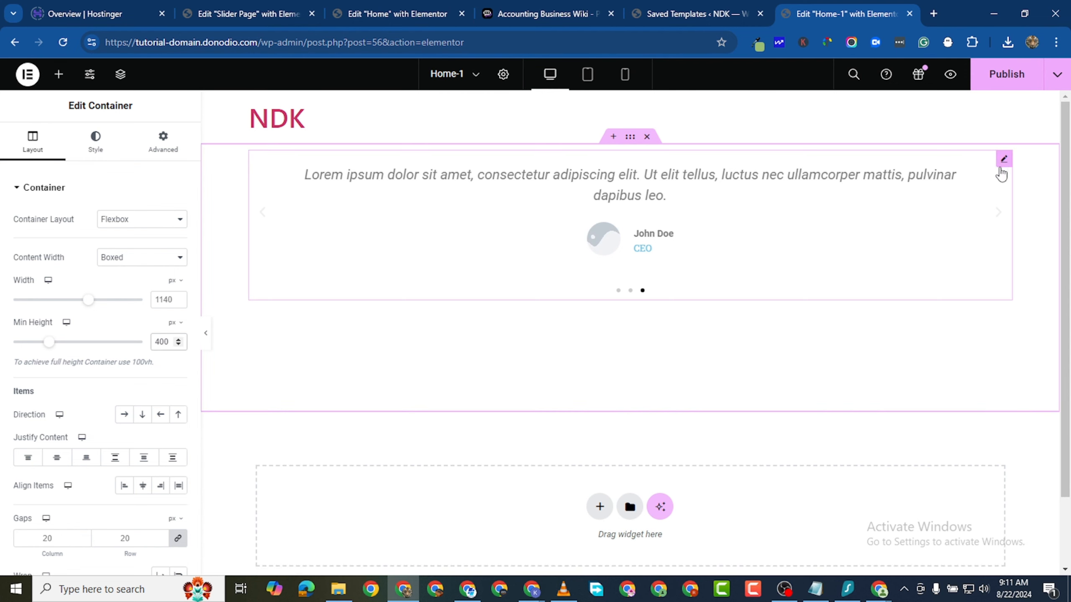
pyautogui.click(1004, 159)
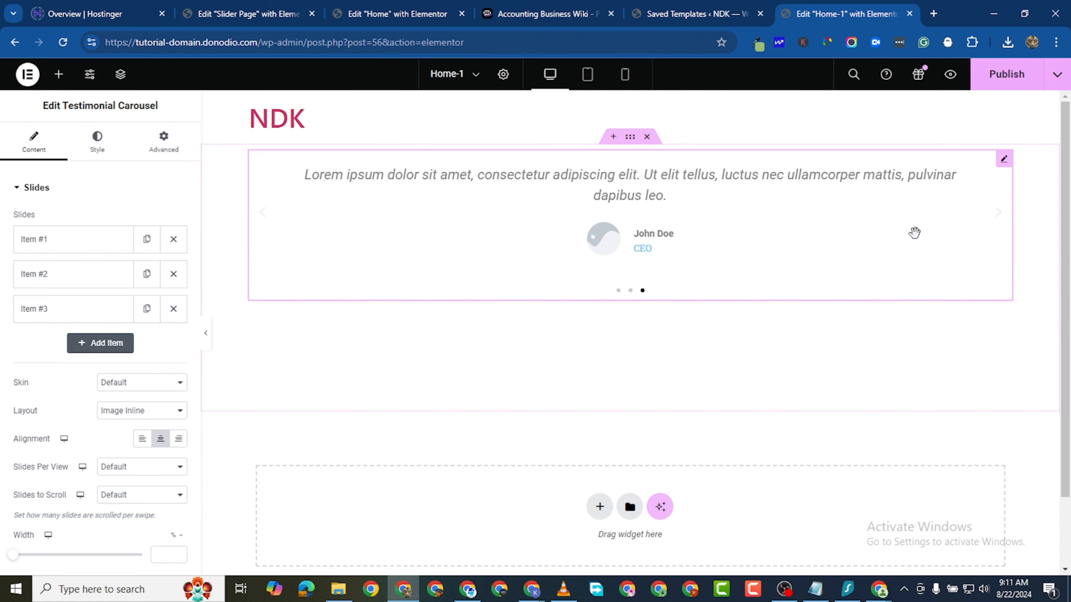
pyautogui.click(630, 137)
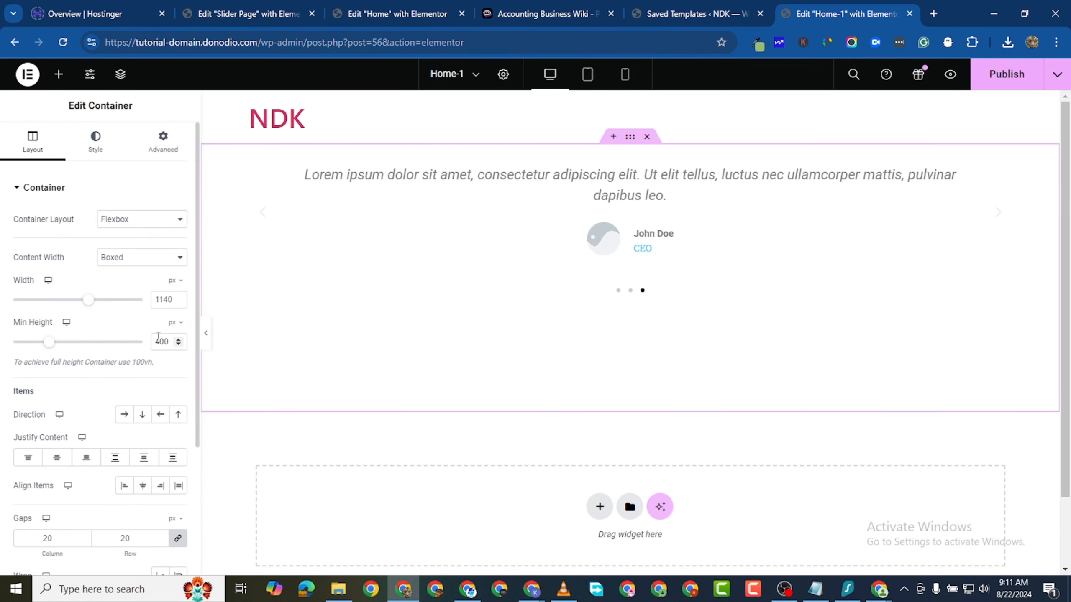
pyautogui.press('BackSpace')
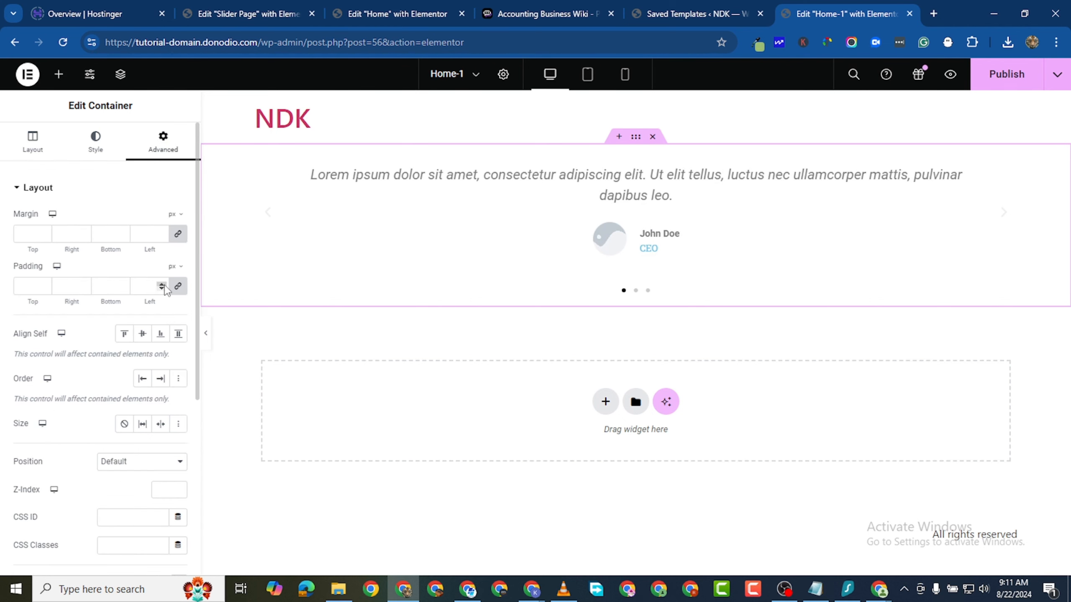
# Unlink the container's padding and set it to 150 px at the top and bottom and 0 on both sides.
pyautogui.click(178, 286)
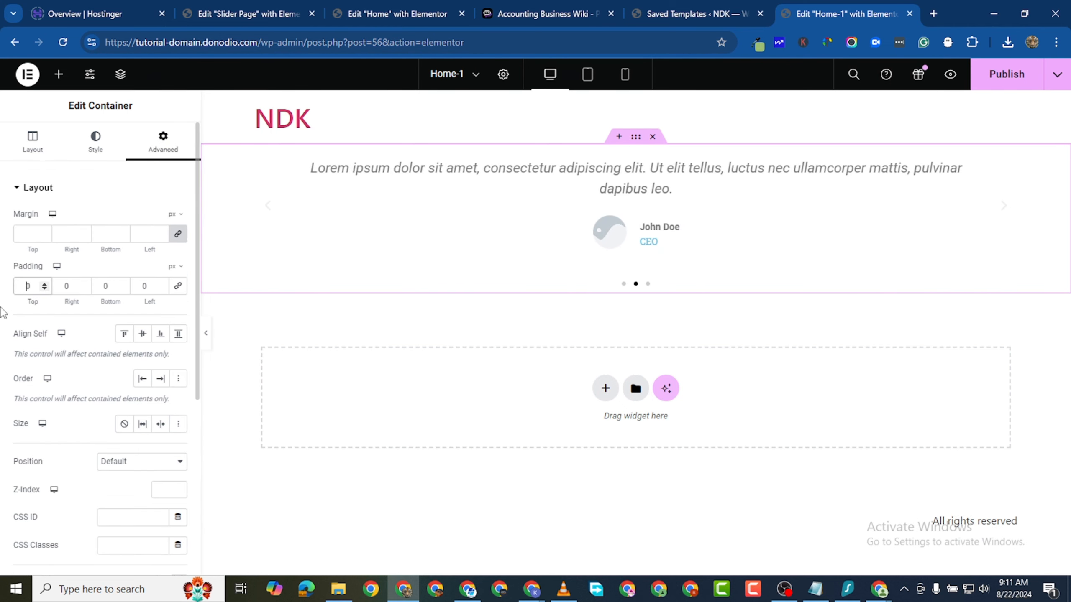
pyautogui.write('1500')
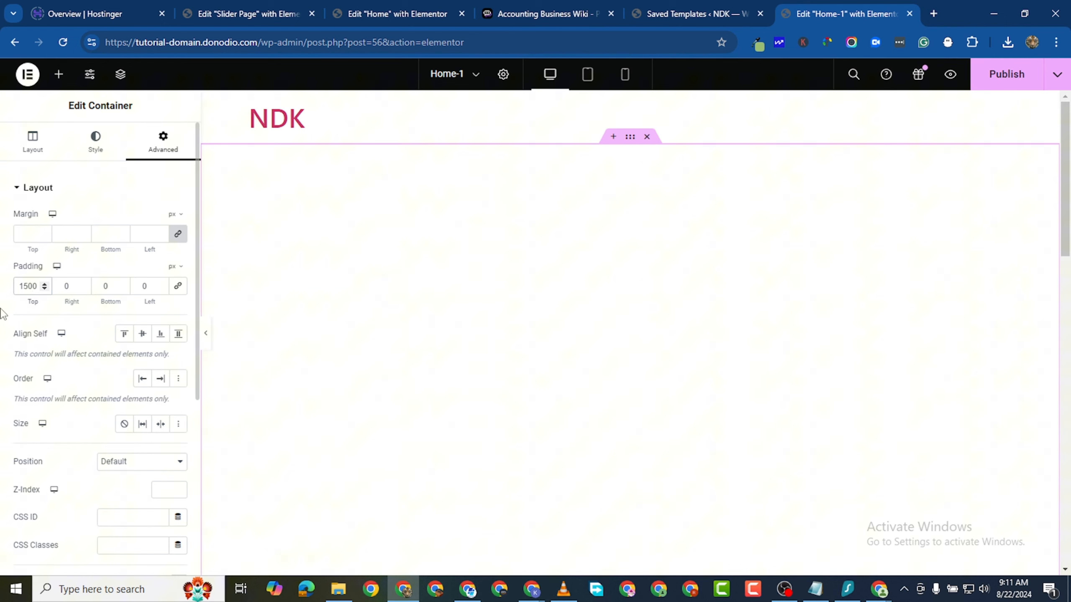
pyautogui.press('BackSpace')
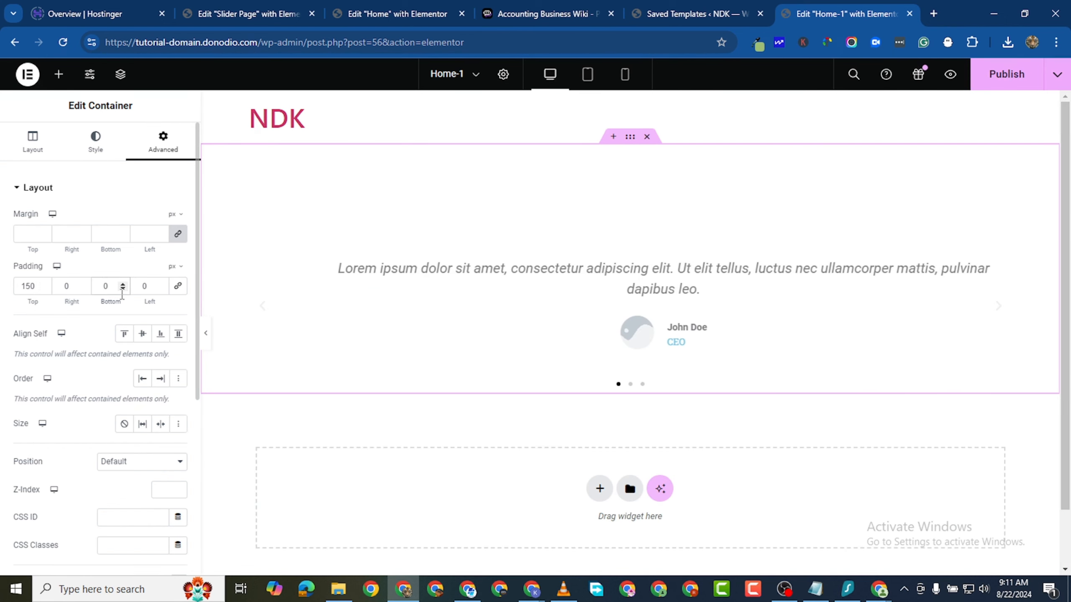
pyautogui.write('15')
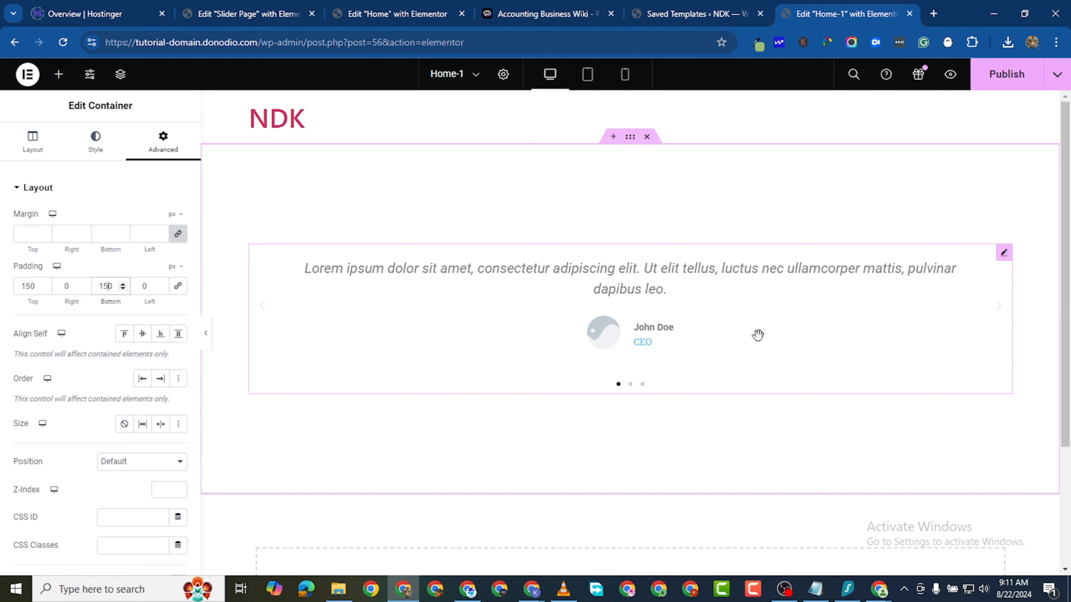
# Delete the third and second items from the Testimonial Carousel so only Item #1 is left.
pyautogui.click(1004, 253)
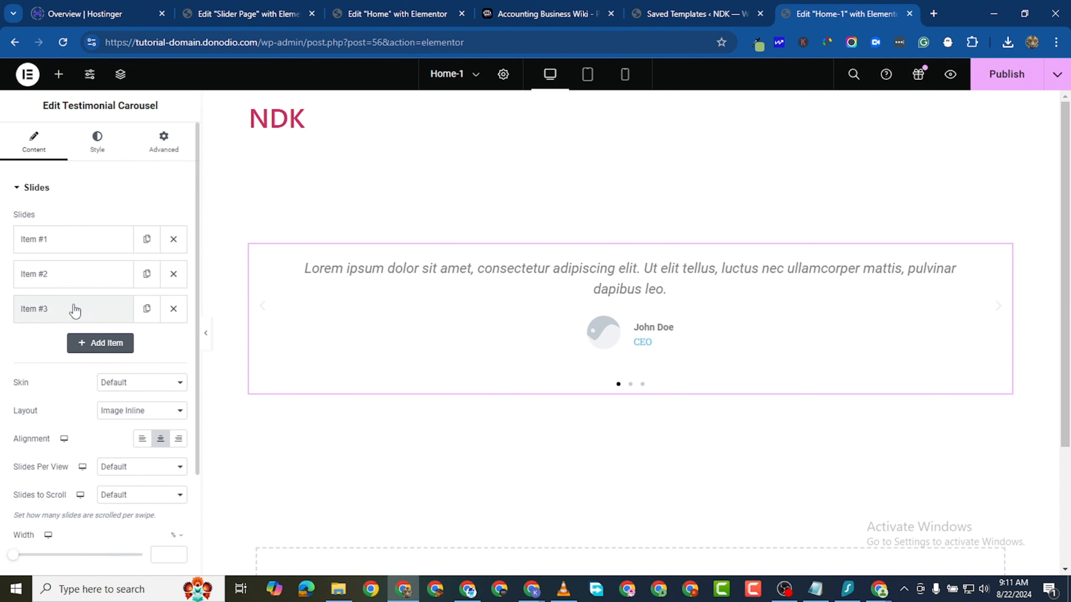
pyautogui.click(181, 311)
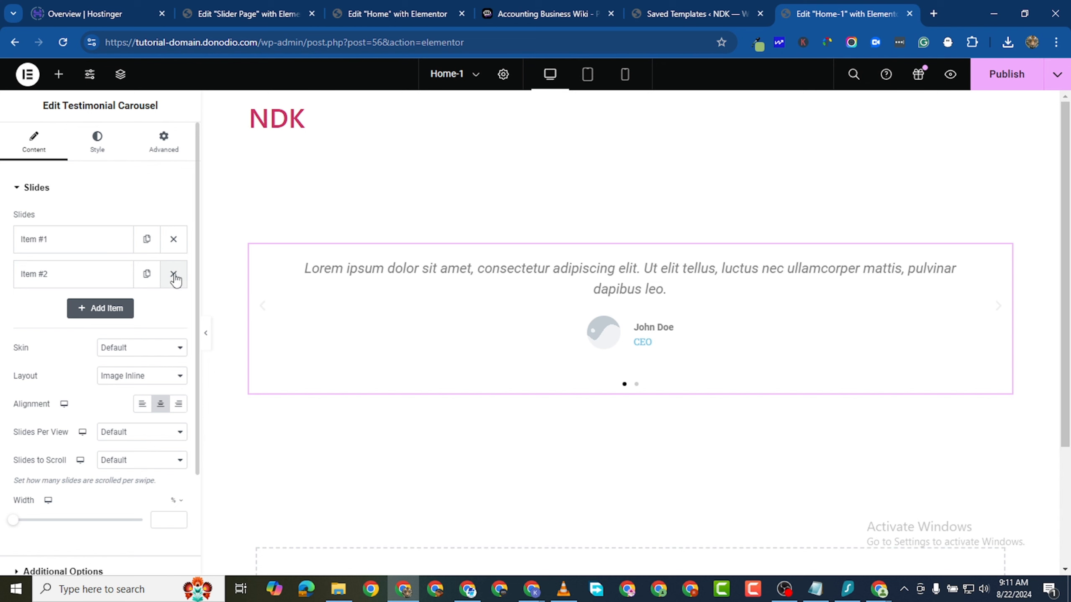
pyautogui.click(173, 274)
# Clear the content text, placeholder image, name and title from the carousel's Item #1.
pyautogui.click(83, 244)
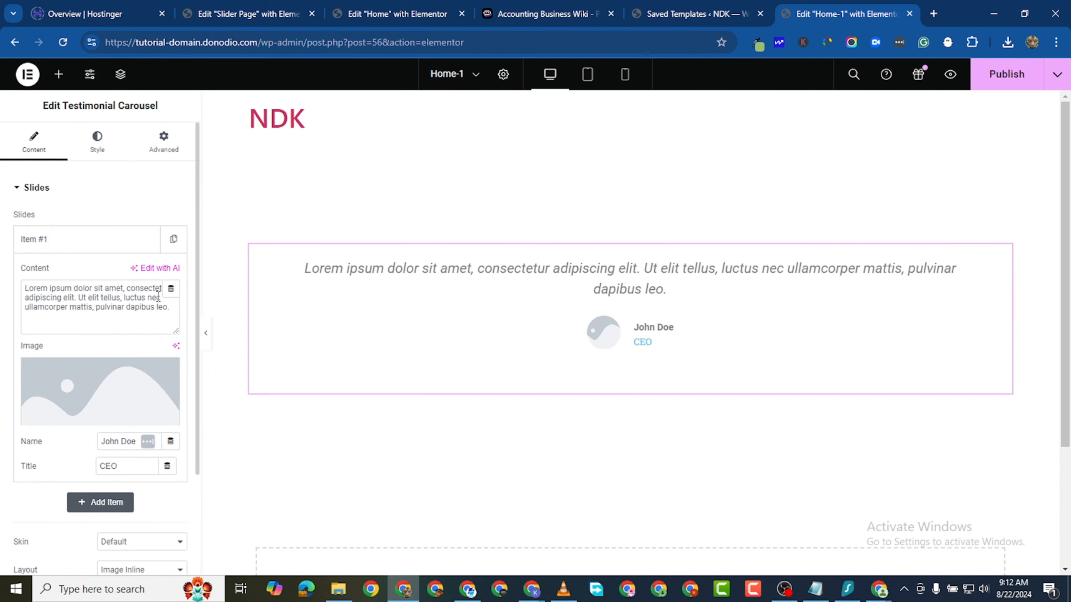
pyautogui.tripleClick(133, 301)
pyautogui.press('BackSpace')
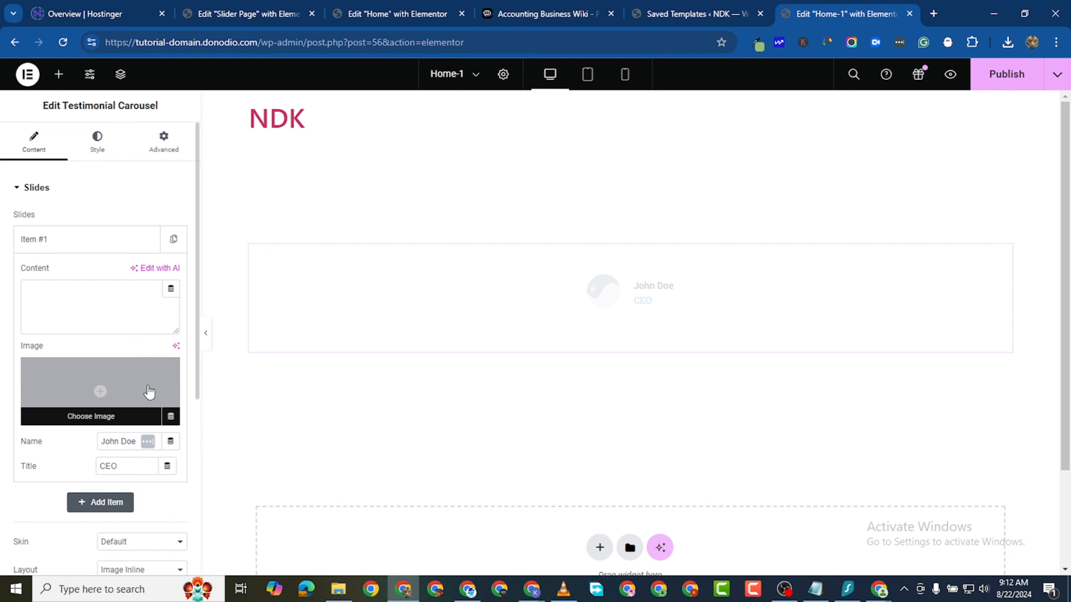
pyautogui.scroll(-3, 144, 400)
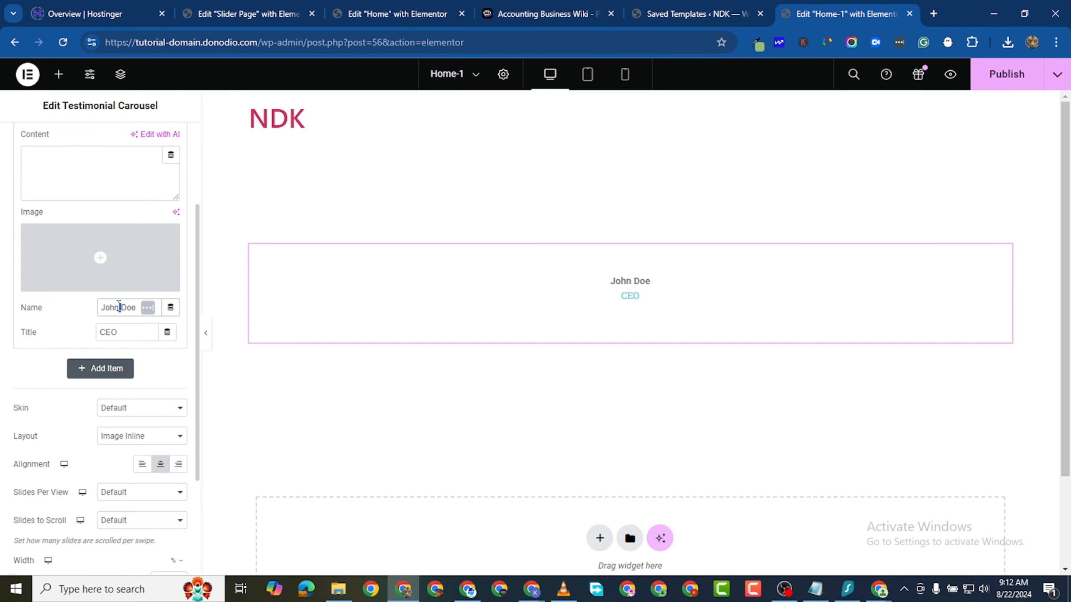
pyautogui.press('BackSpace')
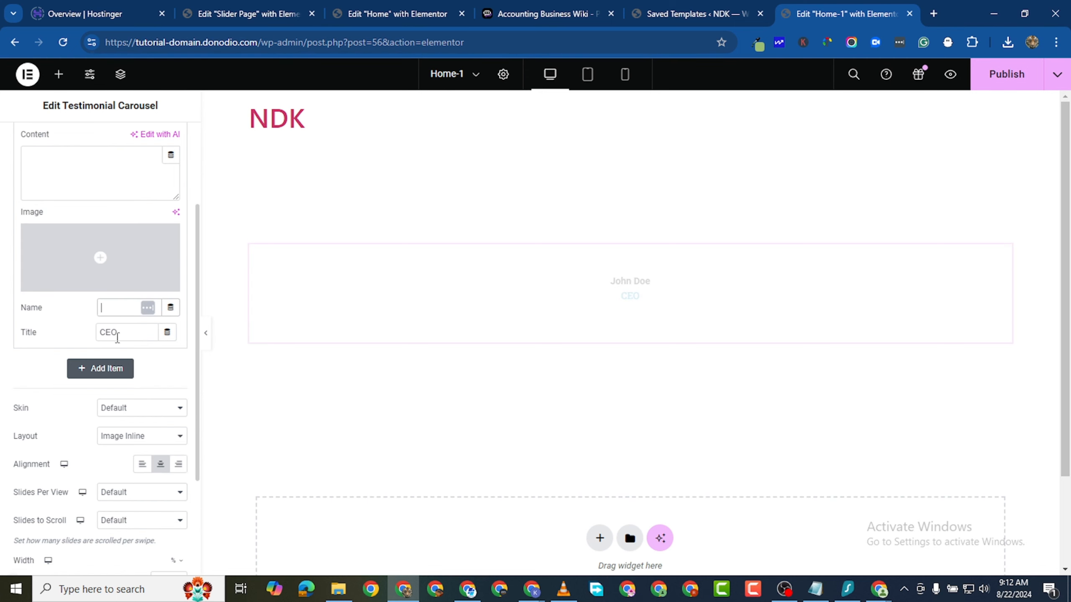
pyautogui.doubleClick(106, 333)
pyautogui.press('BackSpace')
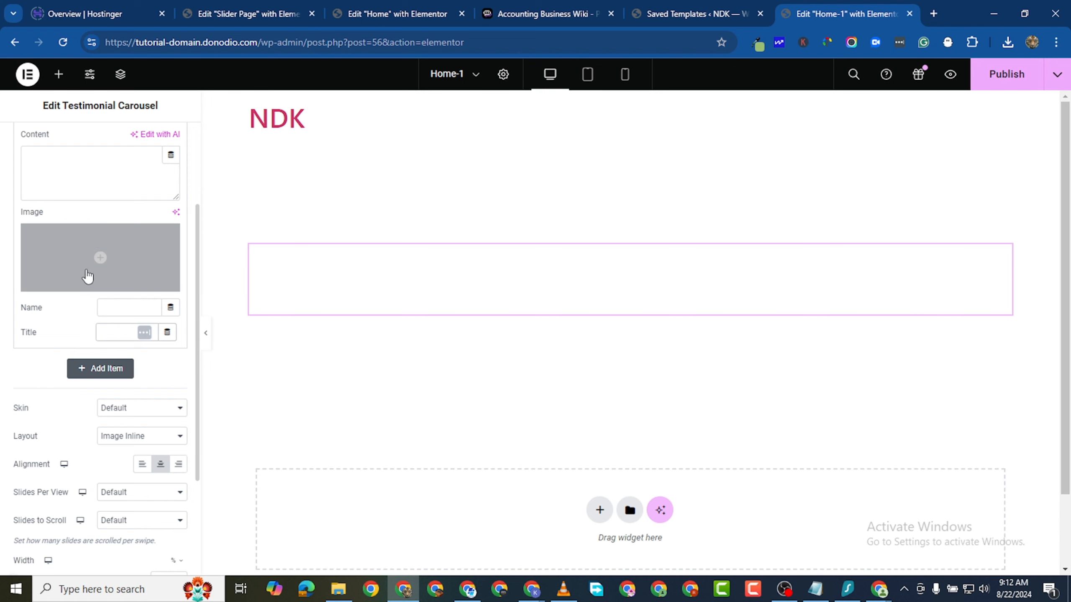
# Copy the shortcode [elementor-template id="35"] of Slider-1 from the Saved Templates list and paste it into the content of carousel Item #1.
pyautogui.scroll(3, 115, 239)
pyautogui.click(86, 291)
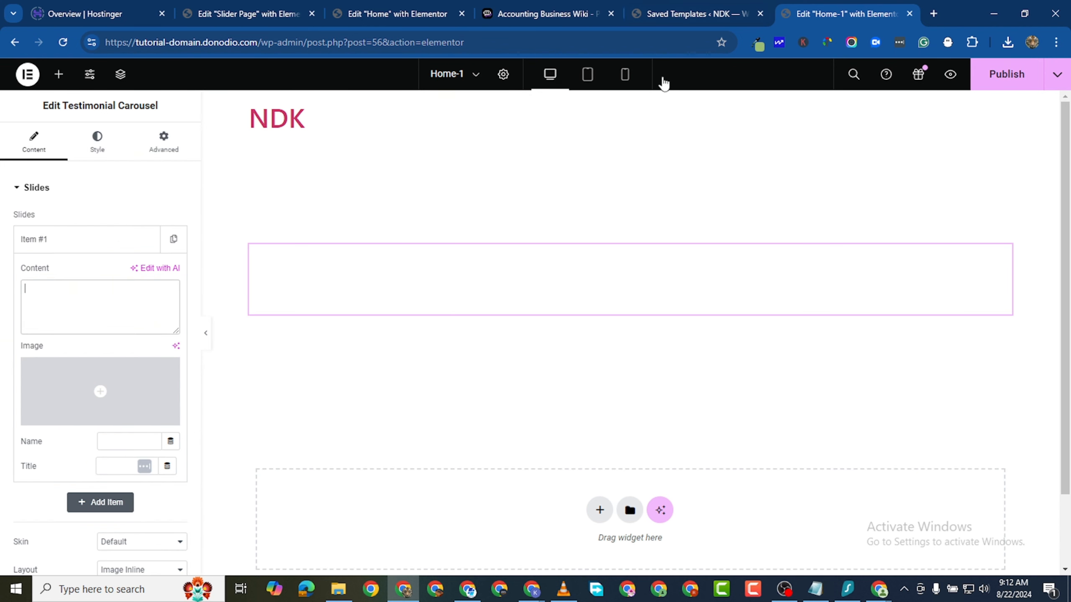
pyautogui.click(707, 22)
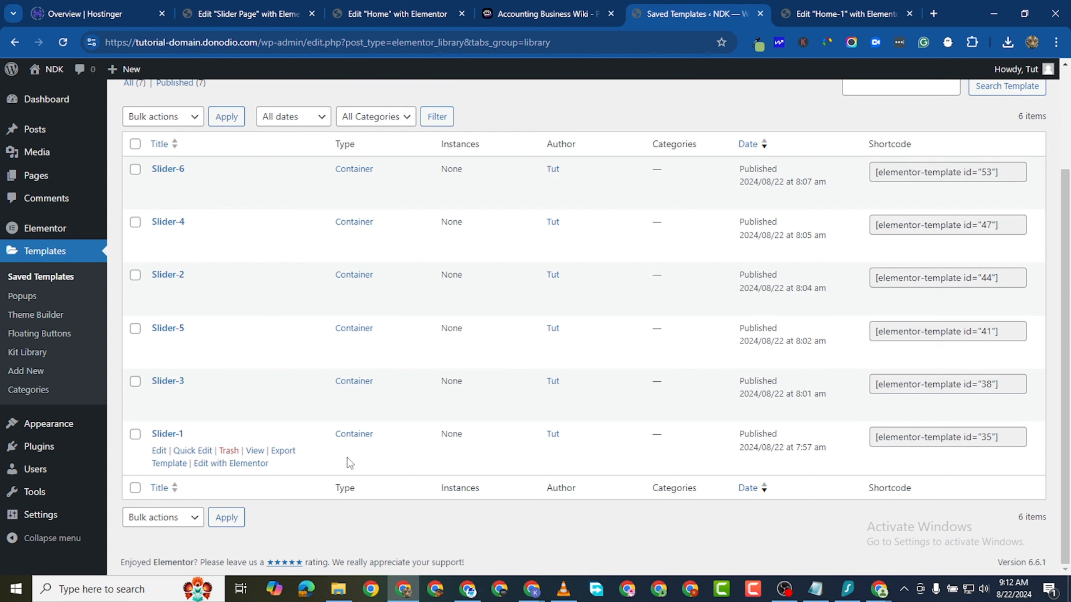
pyautogui.click(938, 437)
pyautogui.rightClick(935, 437)
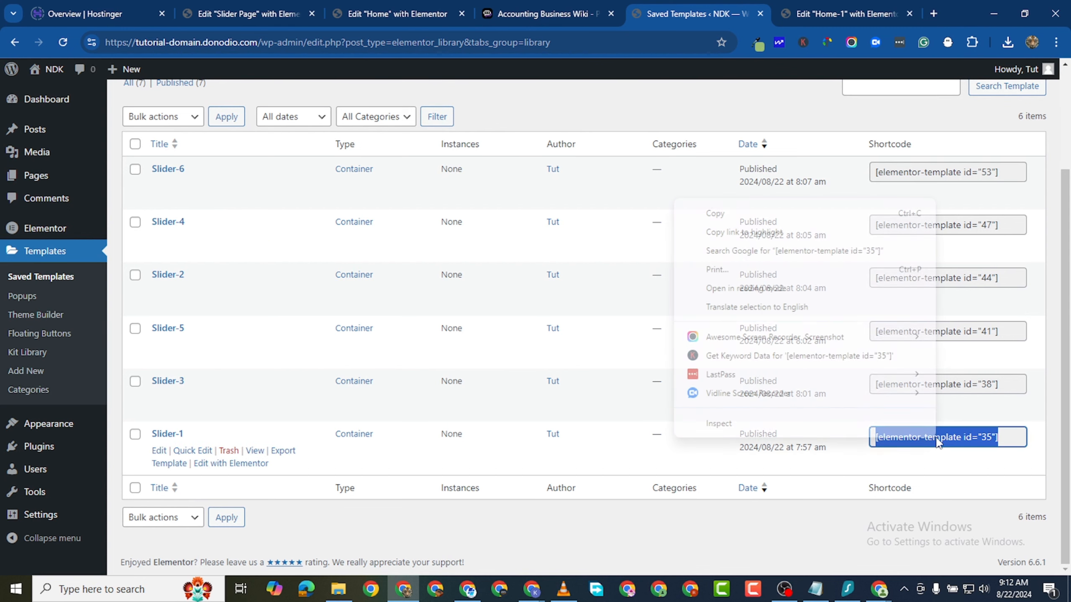
pyautogui.click(748, 213)
pyautogui.click(822, 16)
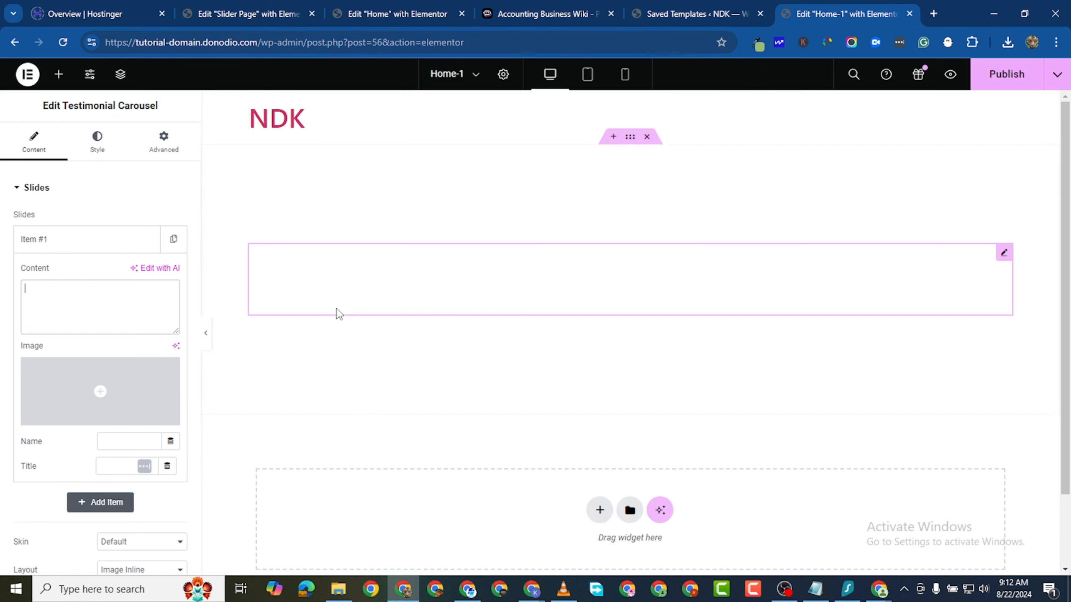
pyautogui.rightClick(57, 292)
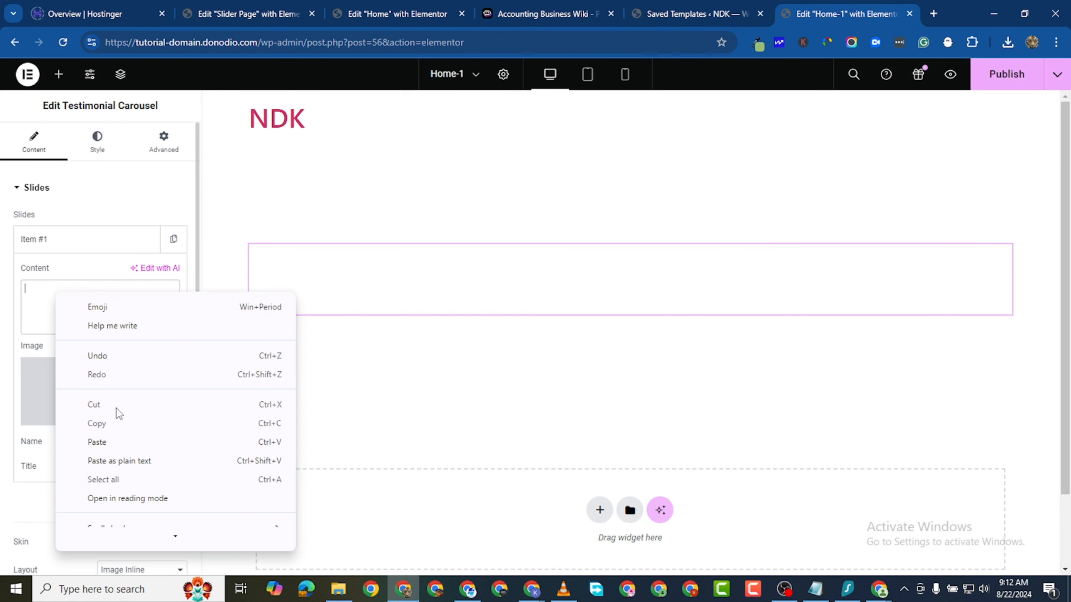
pyautogui.click(122, 439)
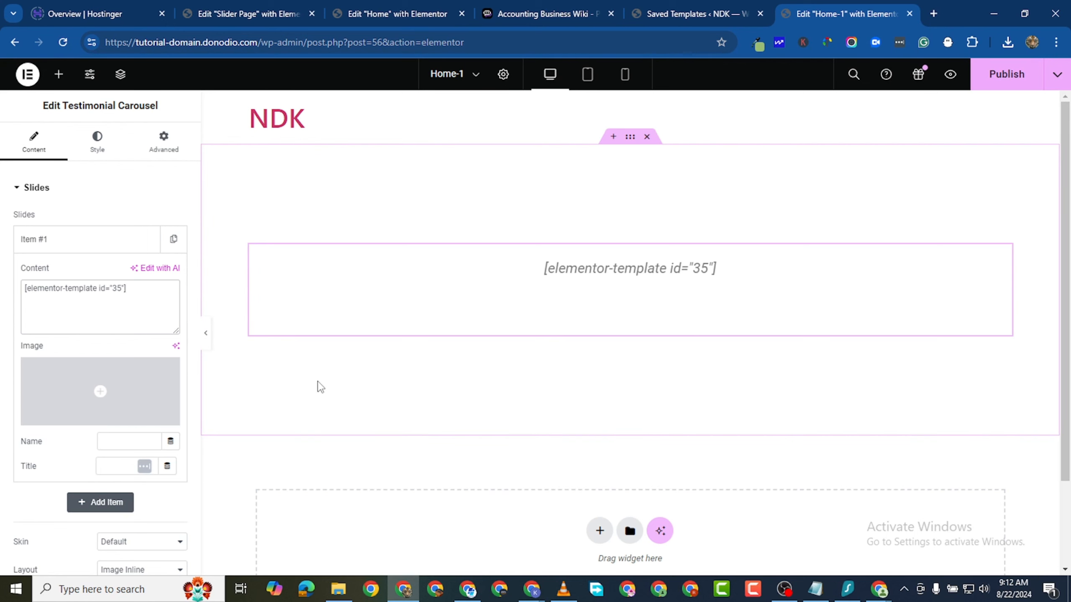
# Duplicate the carousel's Item #1, expand the copy, Item #2, and return to the Saved Templates list.
pyautogui.click(87, 249)
pyautogui.click(173, 239)
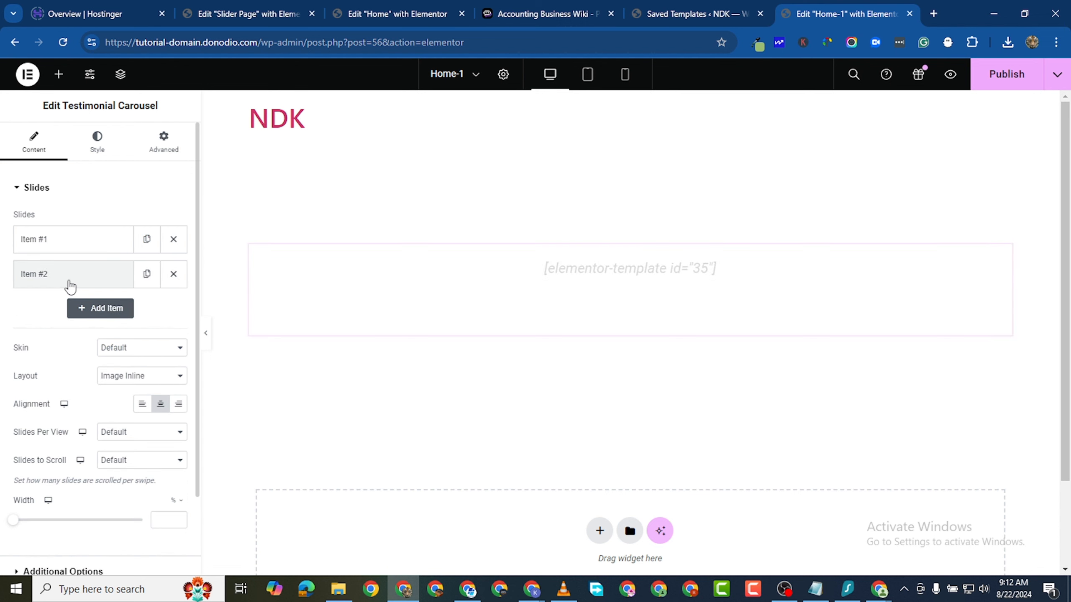
pyautogui.click(78, 275)
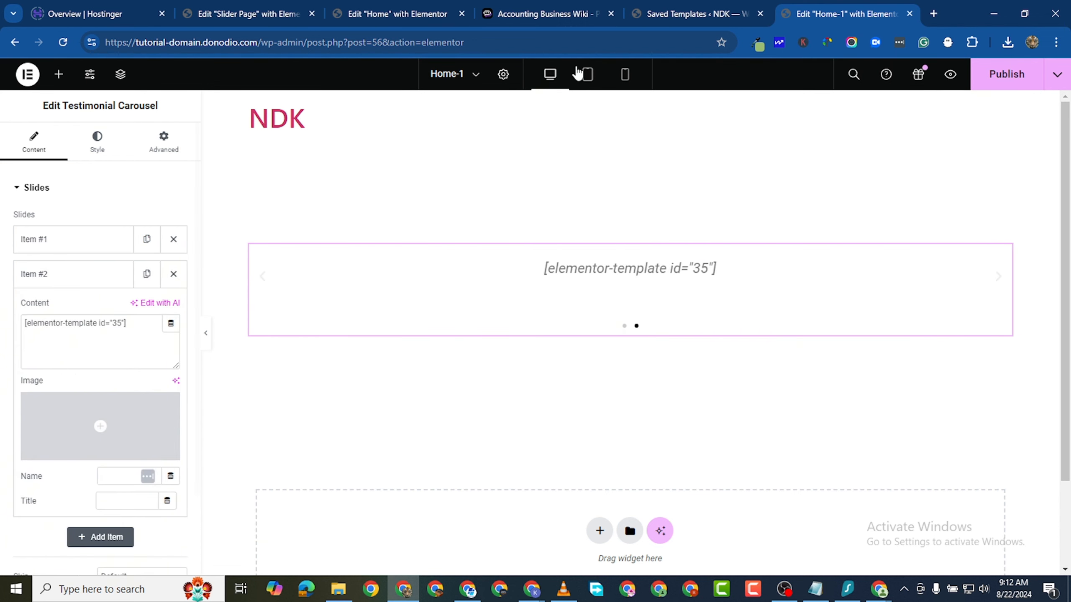
pyautogui.click(662, 17)
pyautogui.click(939, 383)
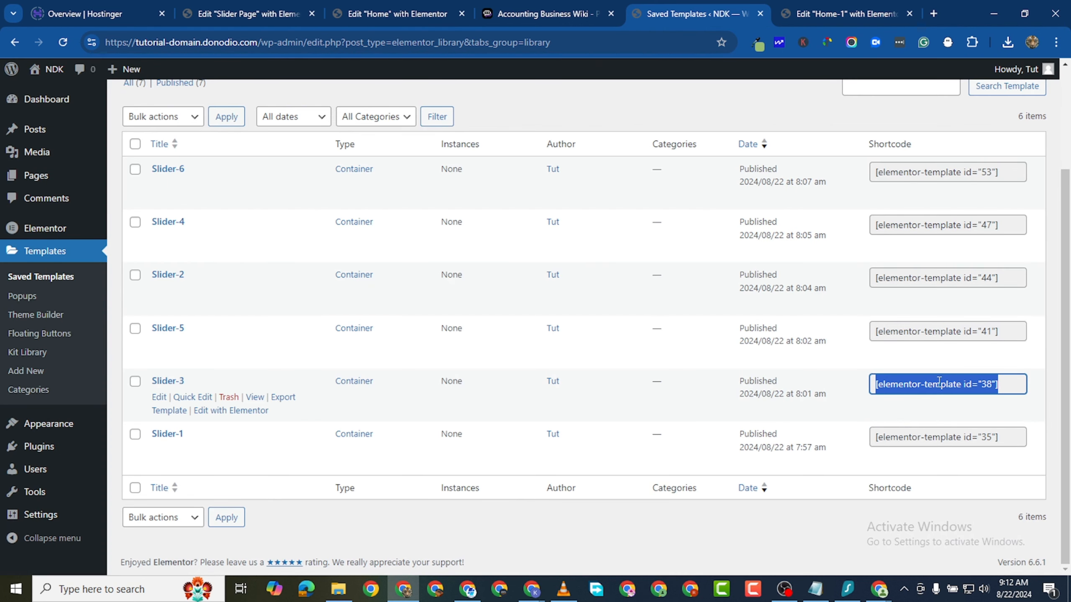
pyautogui.rightClick(939, 385)
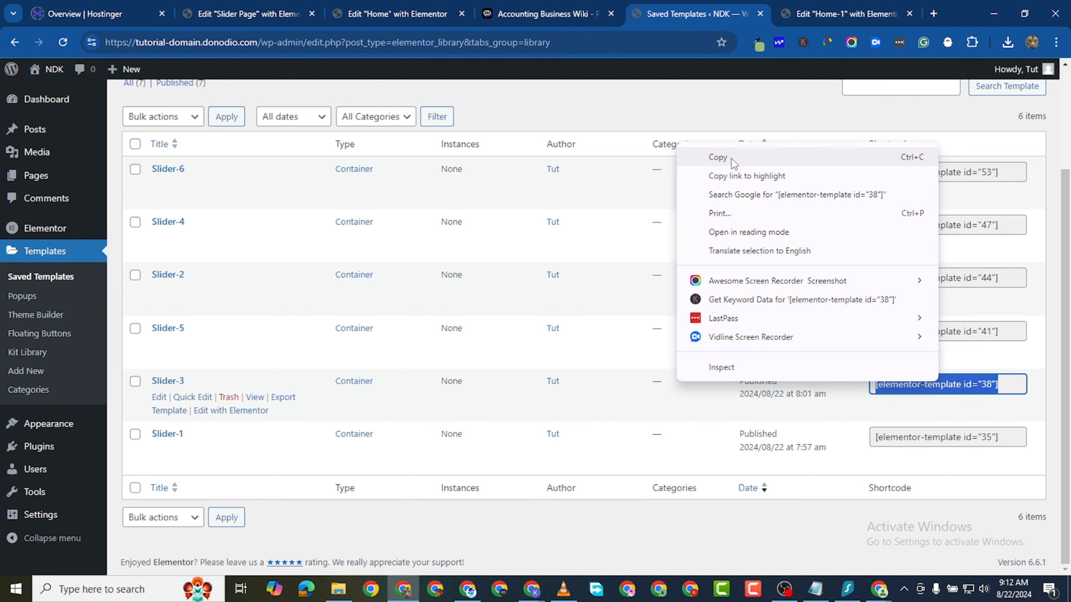
pyautogui.click(317, 354)
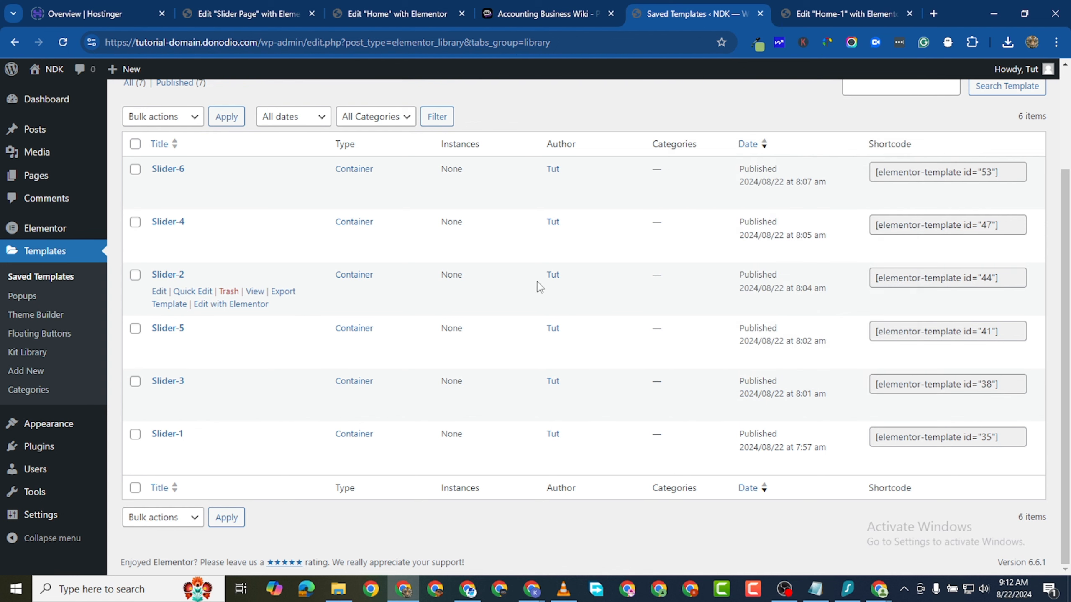
# Copy Slider-2's shortcode [elementor-template id="44"] and replace the content of carousel Item #2 with it.
pyautogui.click(931, 279)
pyautogui.rightClick(930, 284)
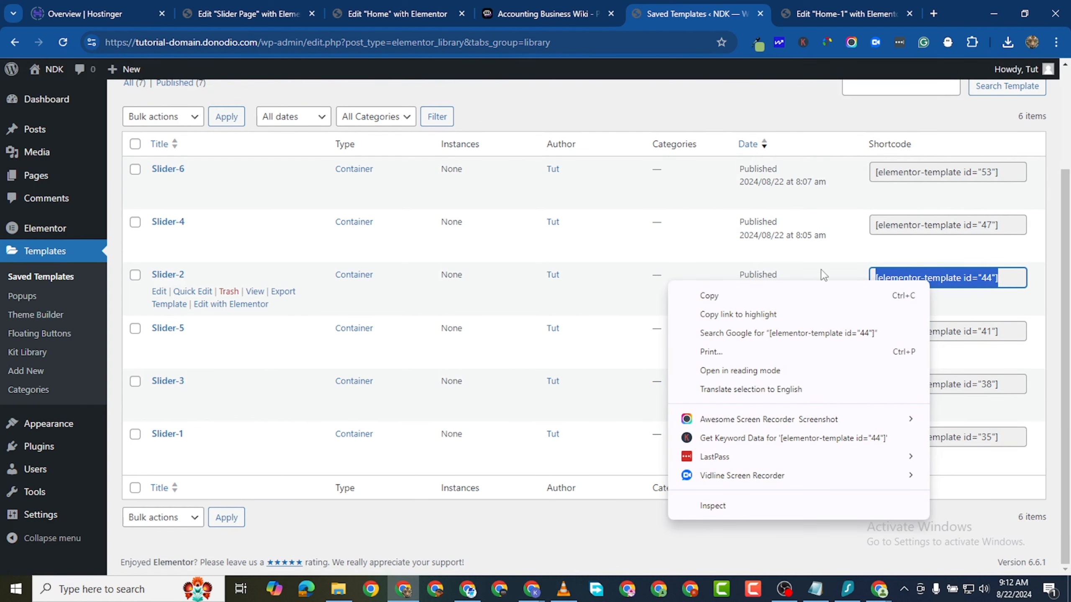
pyautogui.click(707, 294)
pyautogui.click(844, 14)
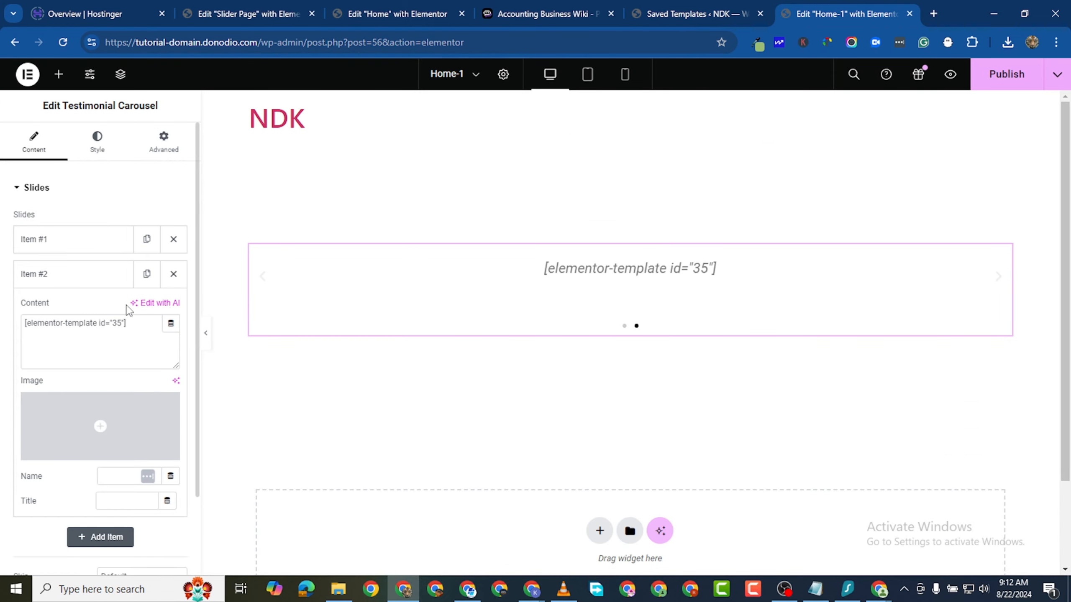
pyautogui.doubleClick(89, 328)
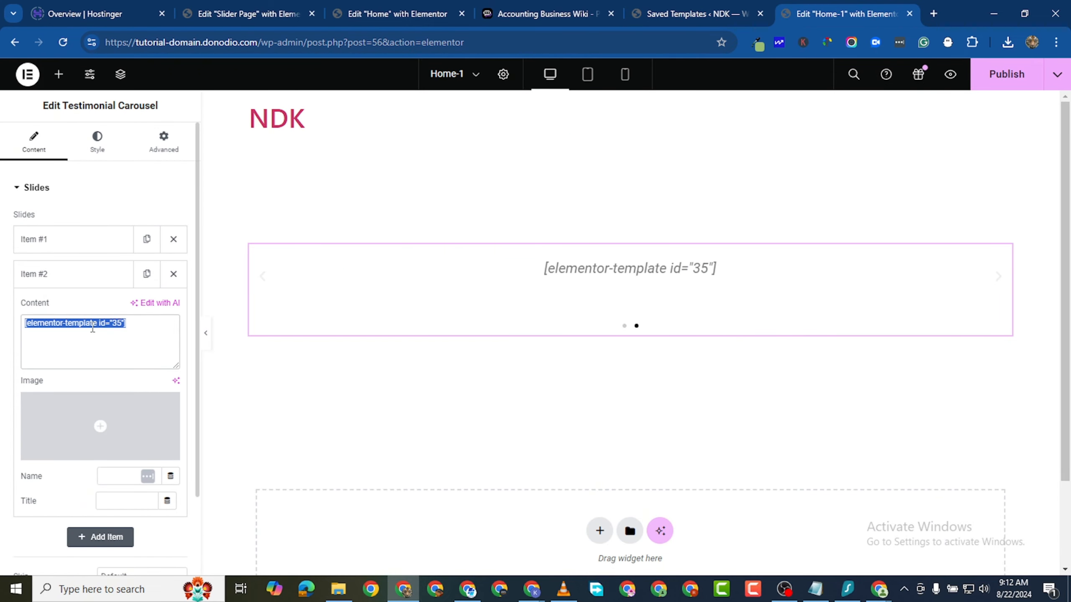
pyautogui.rightClick(92, 328)
pyautogui.click(174, 140)
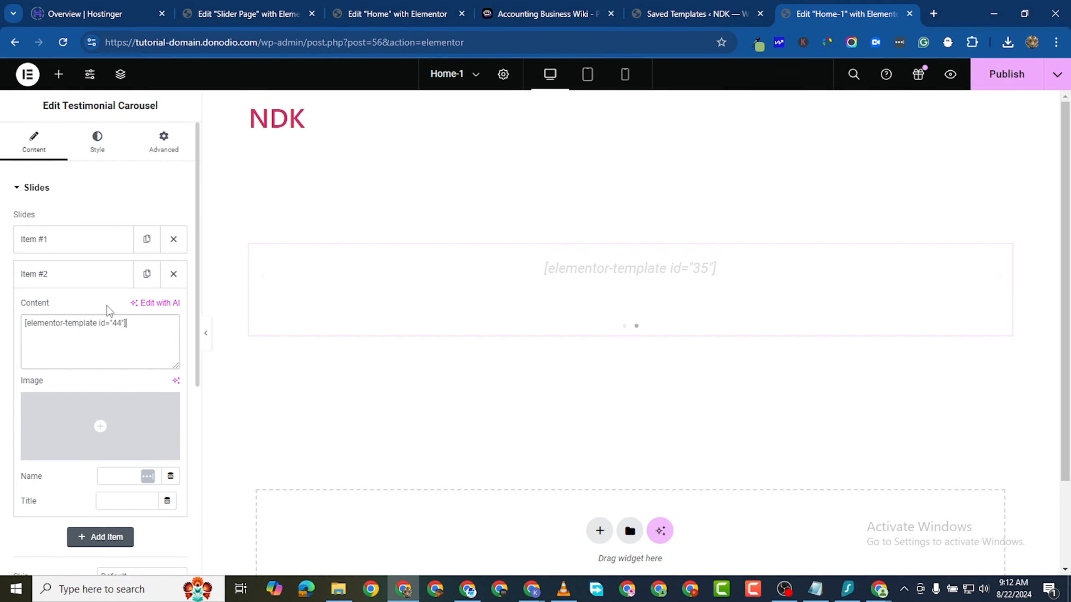
# Duplicate the carousel's Item #2 and expand the copy, Item #3.
pyautogui.click(62, 273)
pyautogui.click(146, 273)
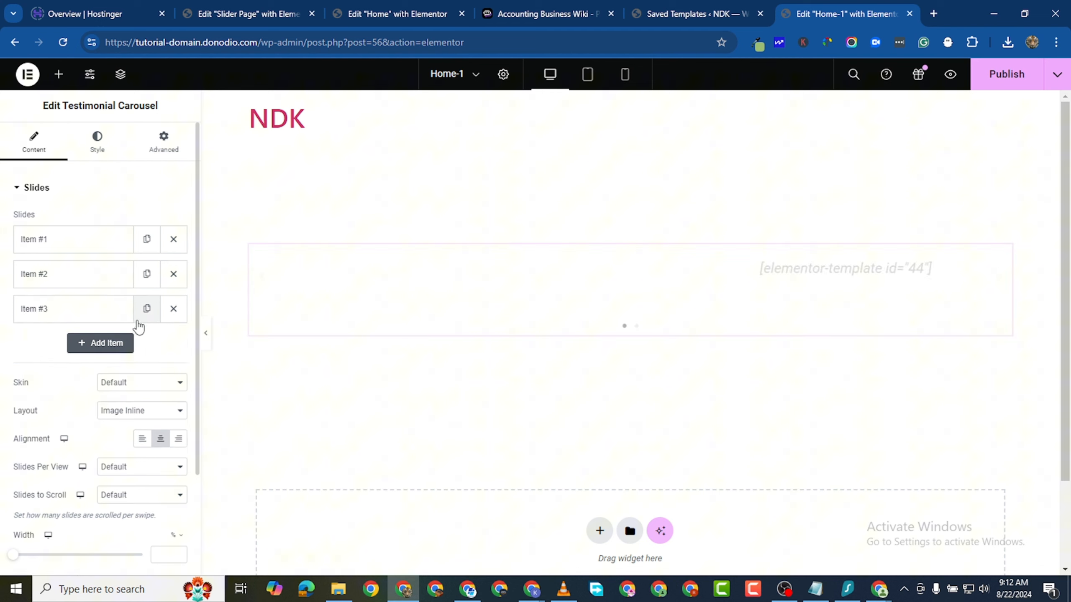
pyautogui.click(58, 319)
# Copy Slider-3's shortcode [elementor-template id="38"] from the Saved Templates list and replace the content of carousel Item #3 with it.
pyautogui.click(652, 15)
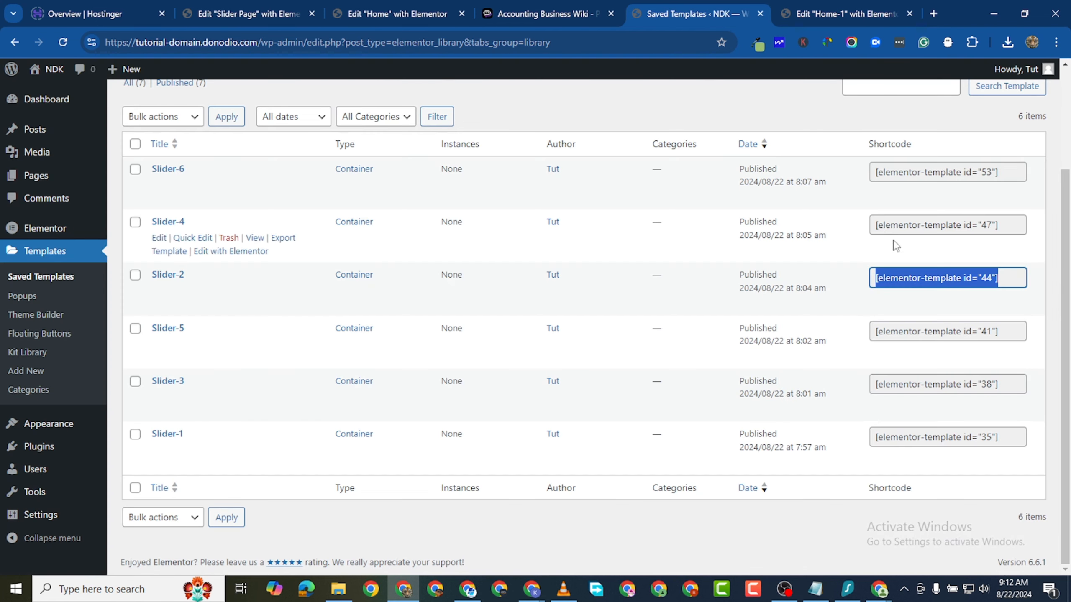
pyautogui.click(924, 382)
pyautogui.rightClick(924, 381)
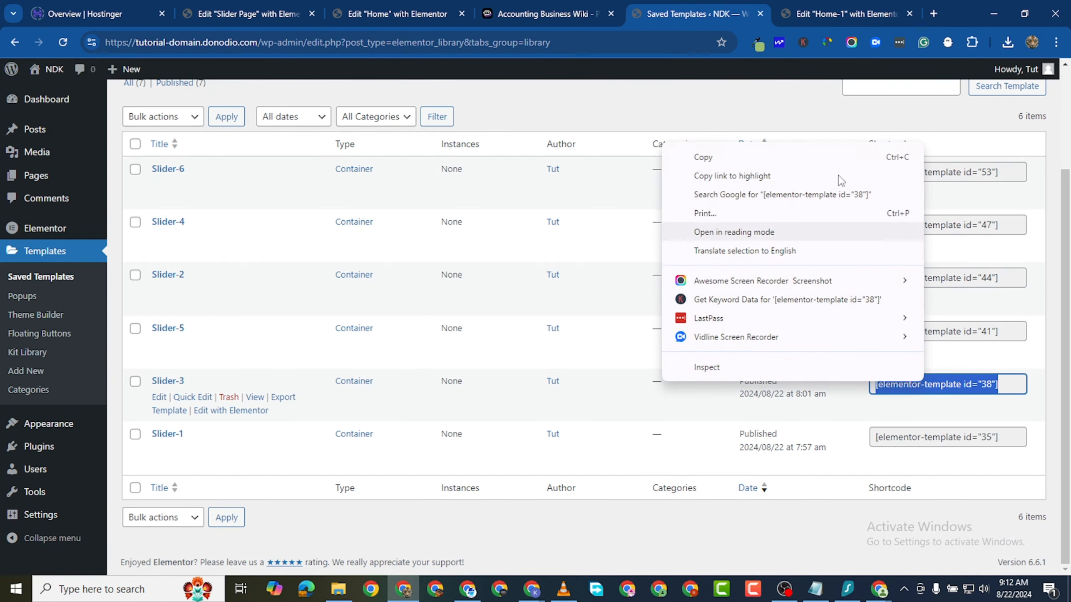
pyautogui.click(714, 157)
pyautogui.click(825, 15)
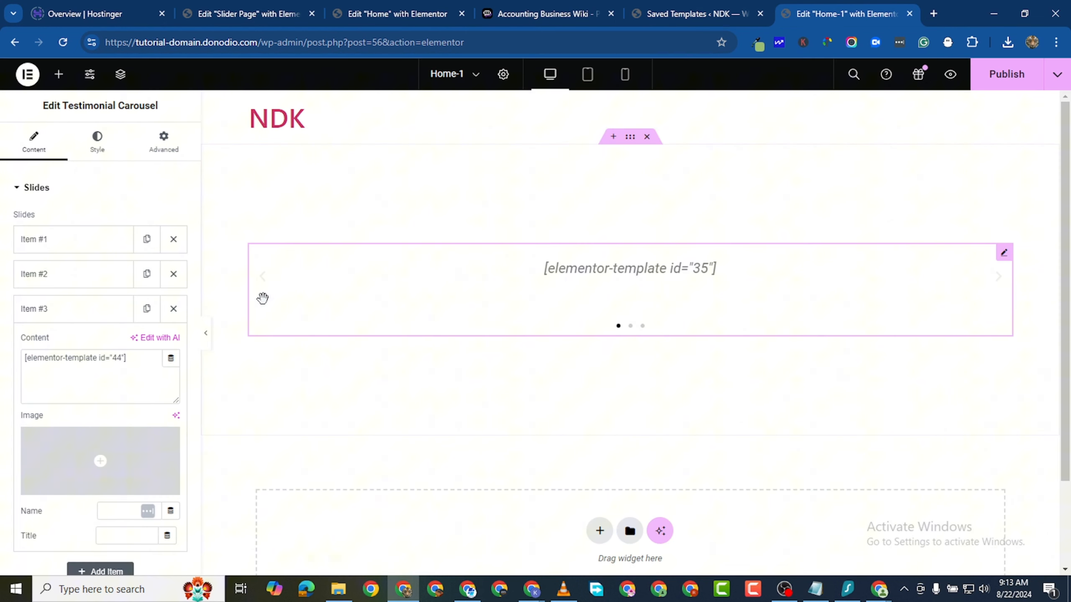
pyautogui.rightClick(76, 355)
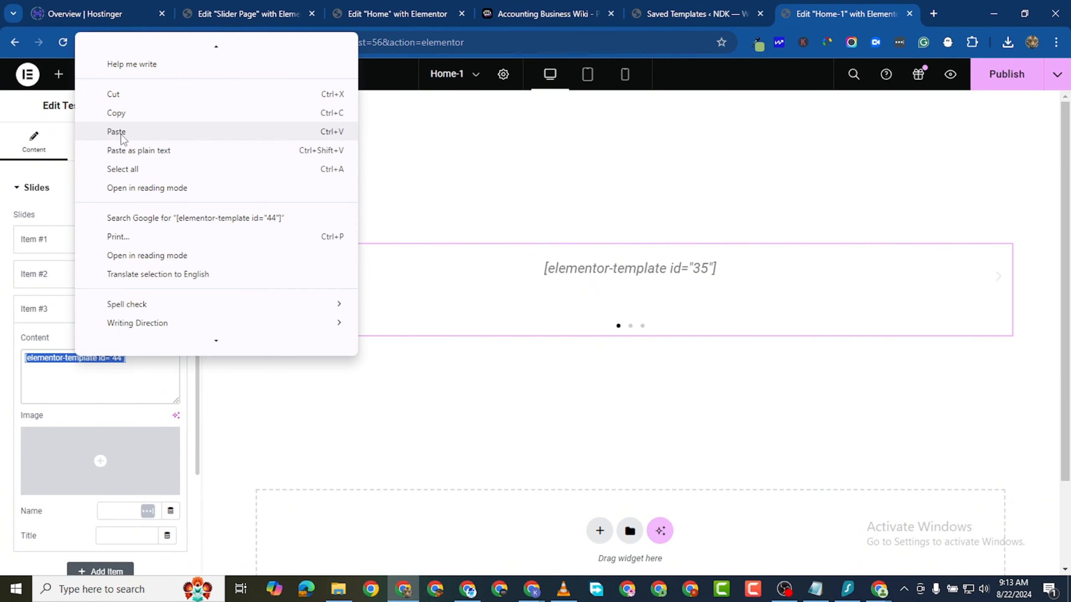
pyautogui.click(139, 131)
# Duplicate the carousel's Item #3 and expand the copy, Item #4.
pyautogui.click(75, 313)
pyautogui.click(147, 308)
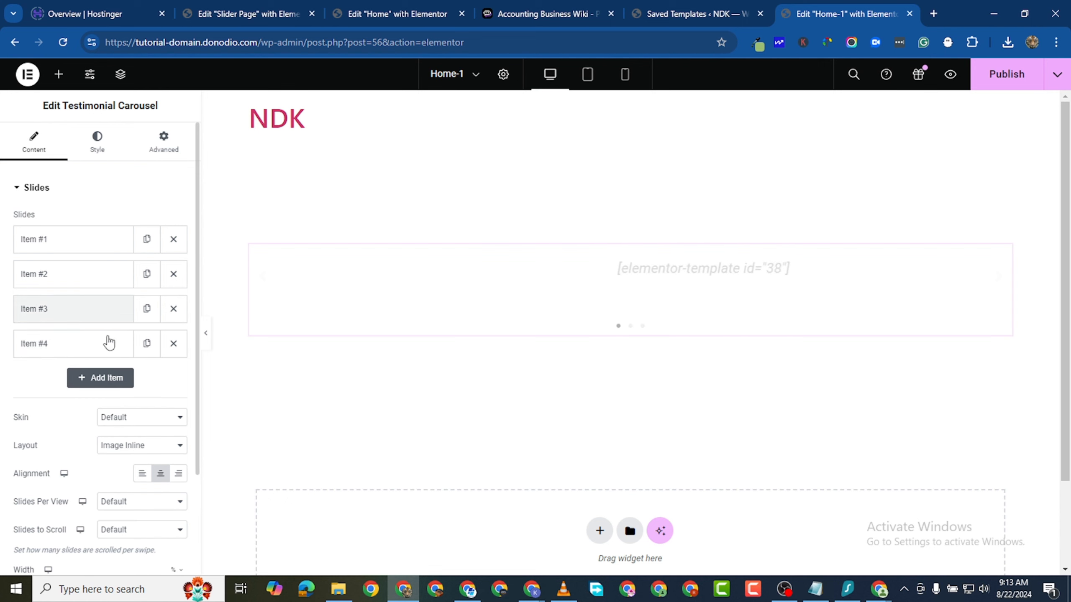
pyautogui.click(88, 351)
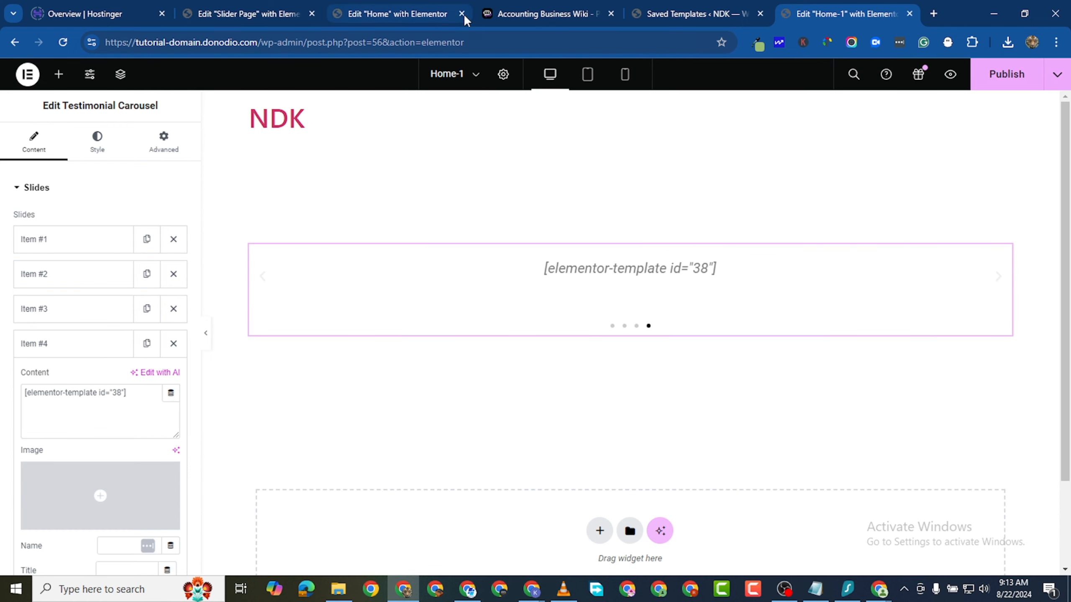
# Copy Slider-4's shortcode [elementor-template id="47"] from the Saved Templates list and replace the content of carousel Item #4 with it.
pyautogui.click(692, 14)
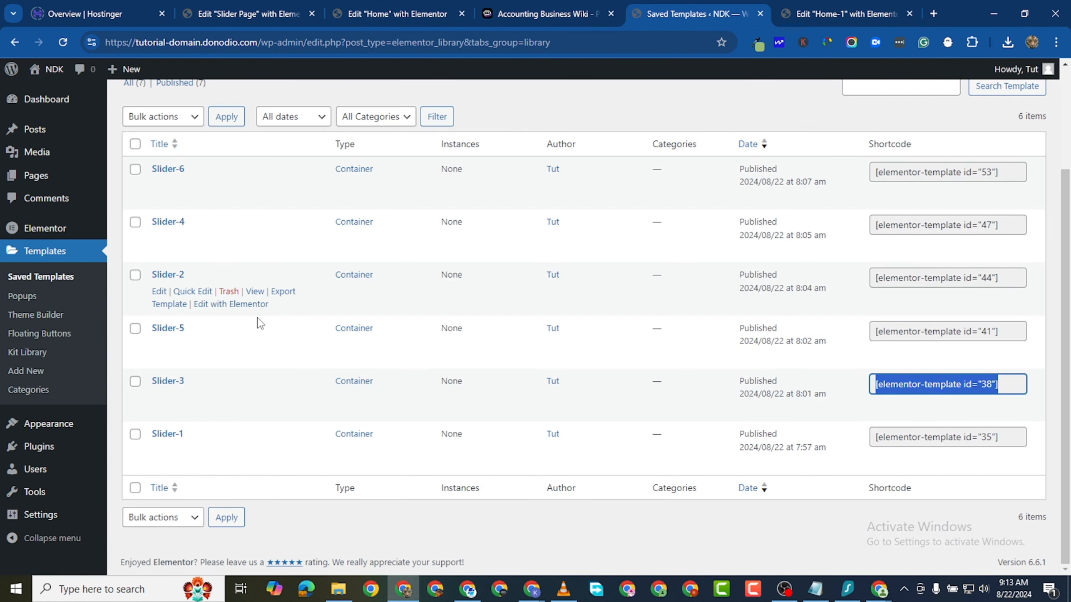
pyautogui.click(891, 223)
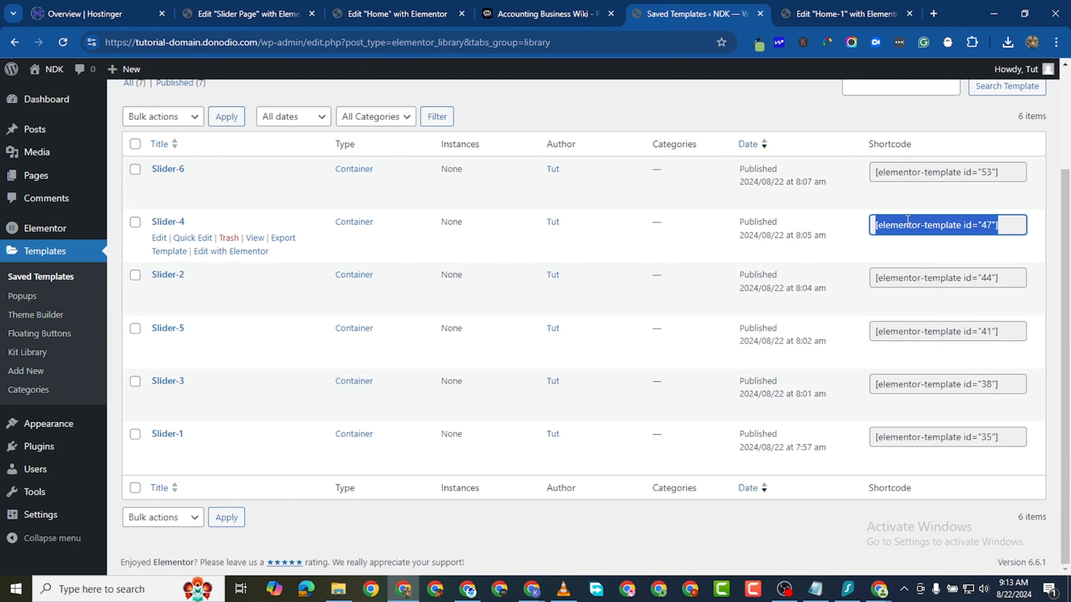
pyautogui.rightClick(905, 222)
pyautogui.click(687, 235)
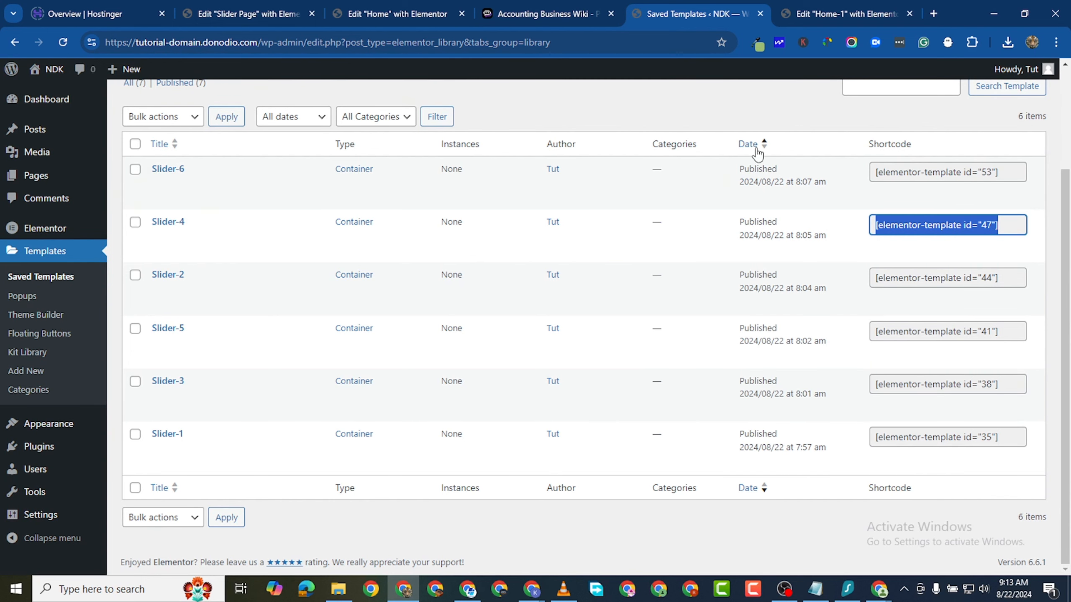
pyautogui.click(841, 13)
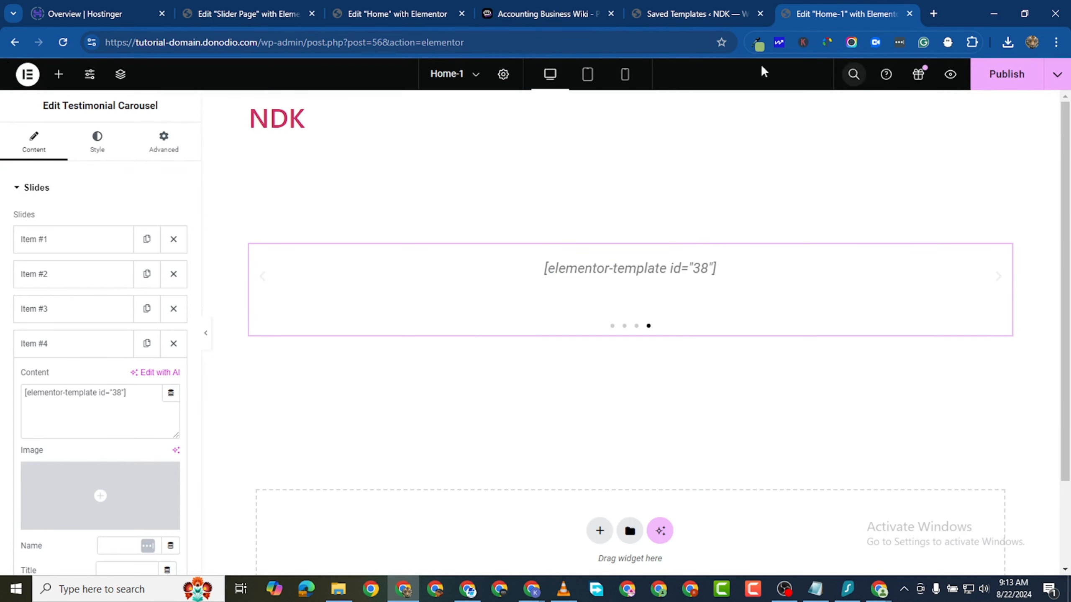
pyautogui.click(644, 22)
pyautogui.rightClick(963, 223)
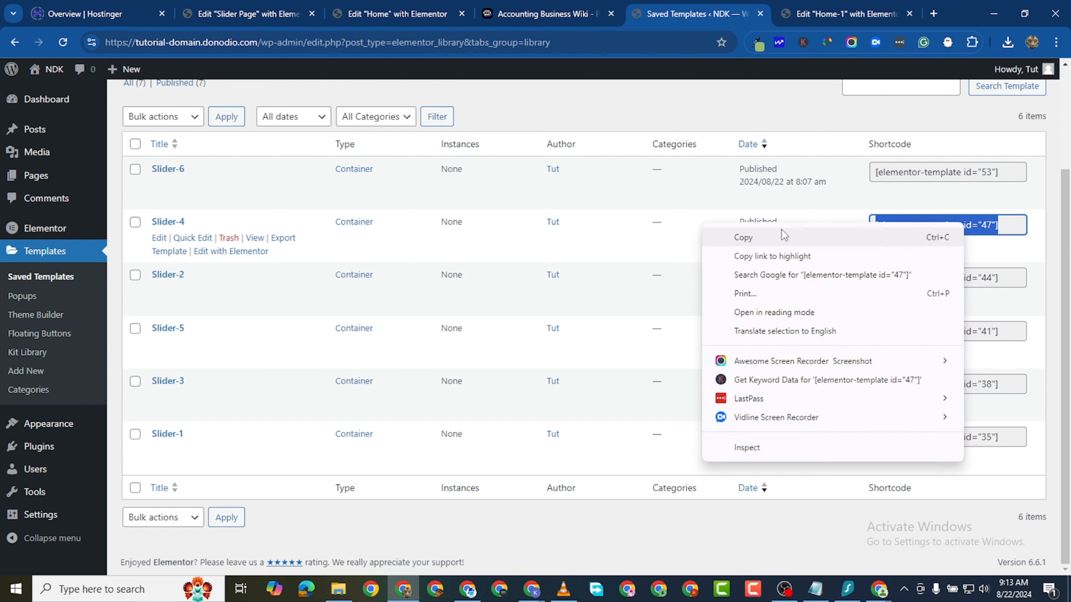
pyautogui.click(742, 237)
pyautogui.click(841, 13)
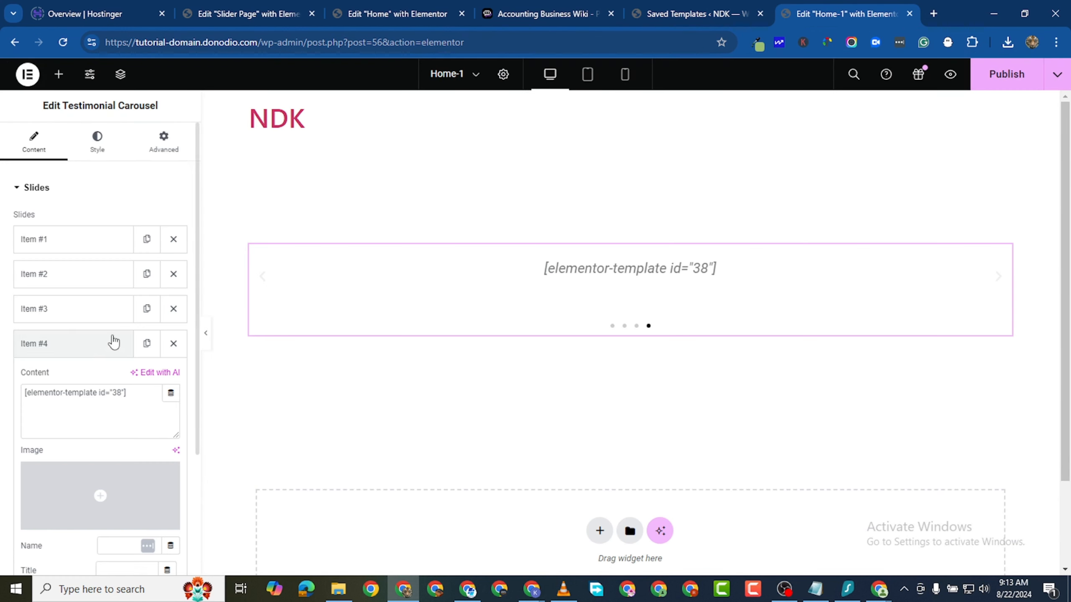
pyautogui.doubleClick(91, 387)
pyautogui.rightClick(91, 395)
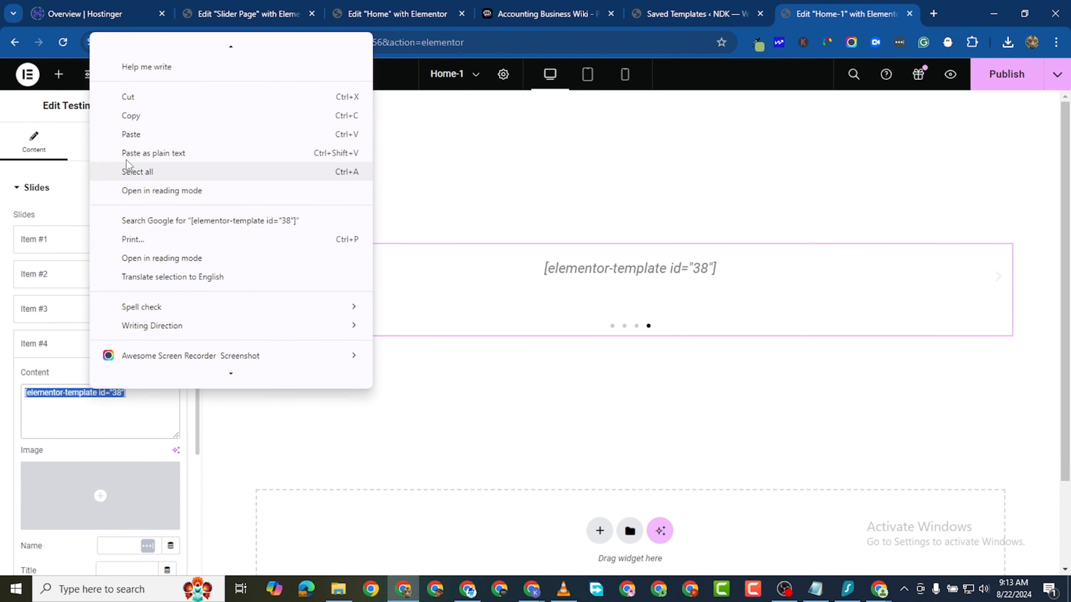
pyautogui.click(136, 134)
# Duplicate the carousel's Item #4 and expand the copy, Item #5.
pyautogui.click(93, 355)
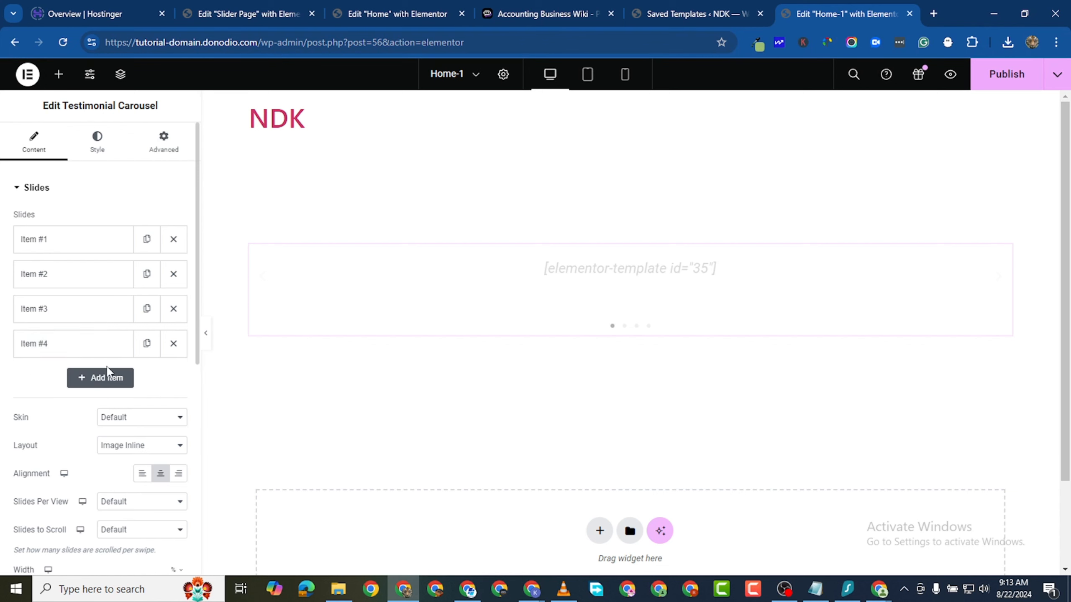
pyautogui.click(147, 343)
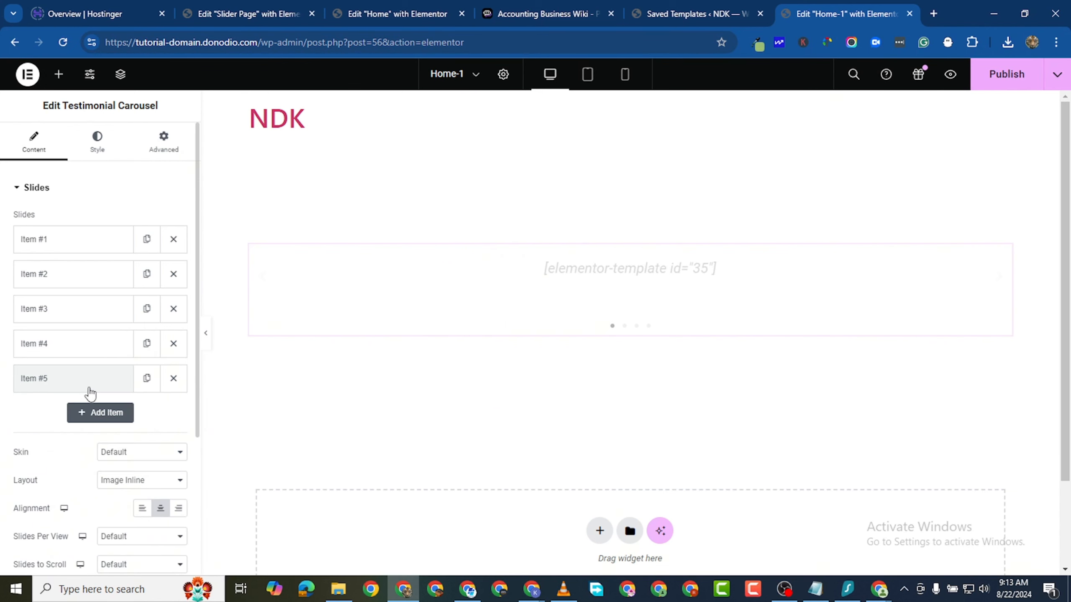
pyautogui.click(100, 381)
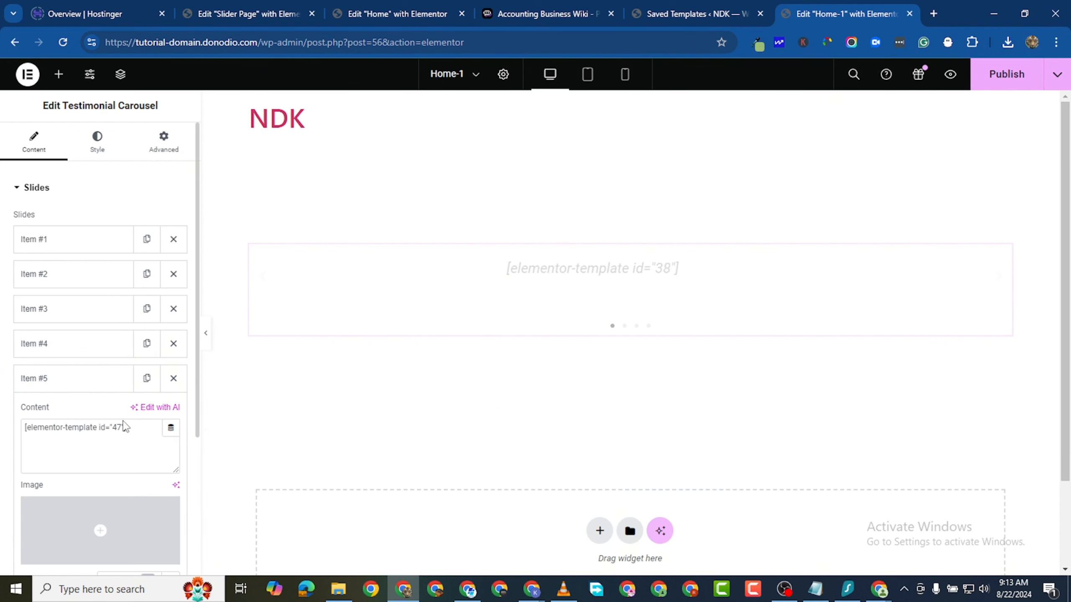
# Copy the shortcode [elementor-template id="41"] of the Slider-5 template from the Saved Templates list.
pyautogui.click(644, 13)
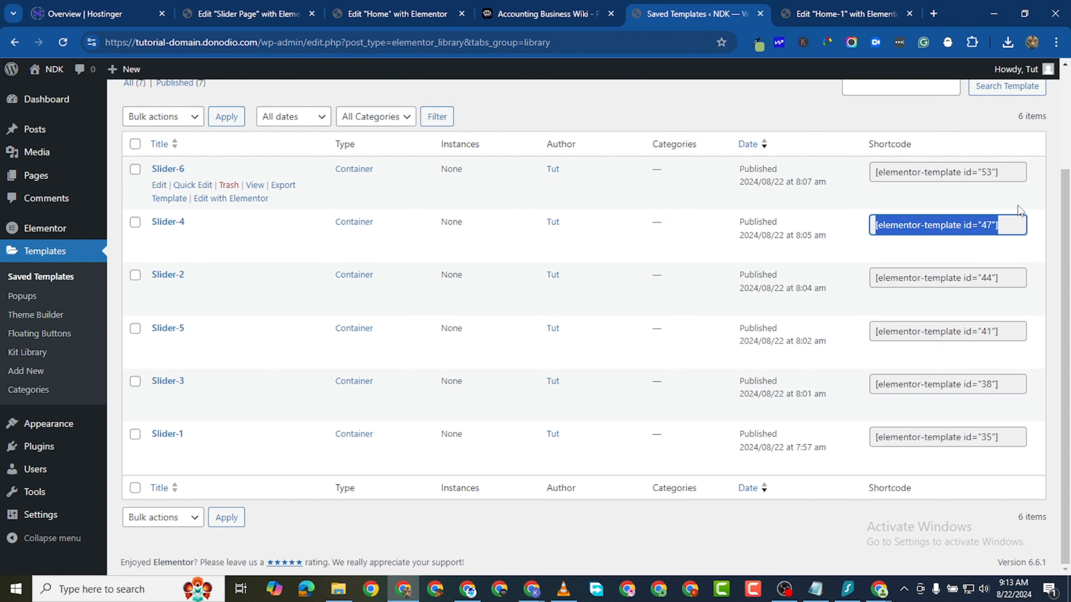
pyautogui.click(916, 335)
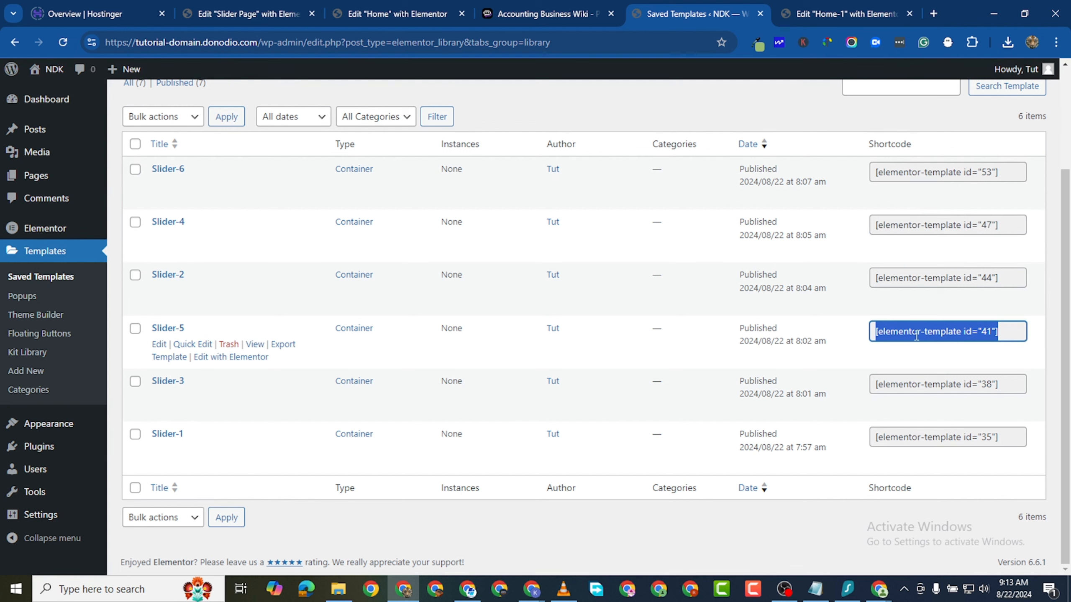
pyautogui.rightClick(918, 337)
pyautogui.click(700, 113)
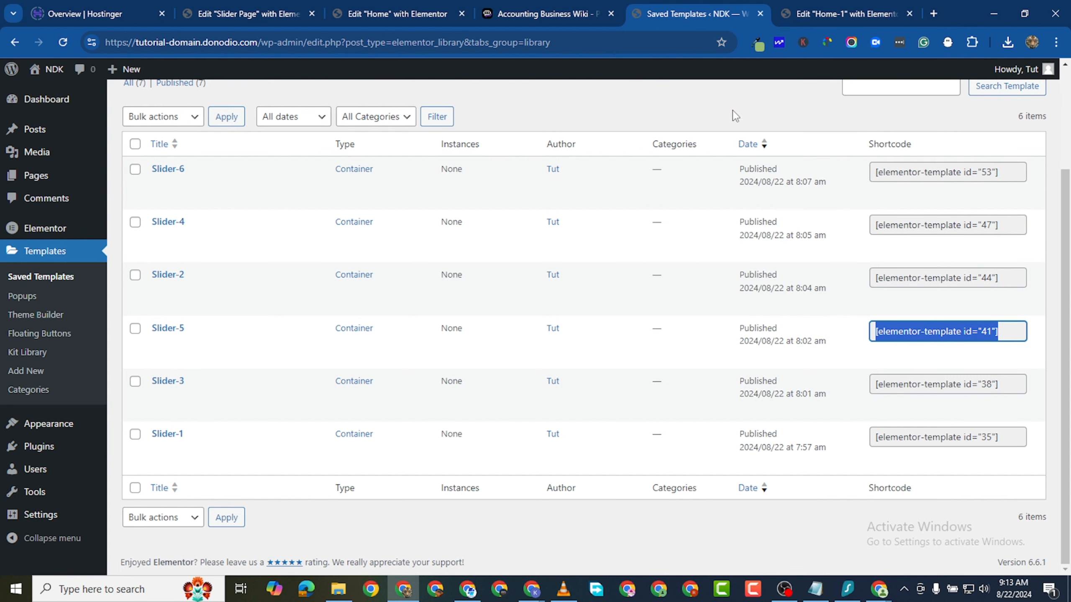
# Replace the content of carousel Item #5 with the shortcode [elementor-template id="41"] and duplicate the item as Item #6.
pyautogui.click(811, 5)
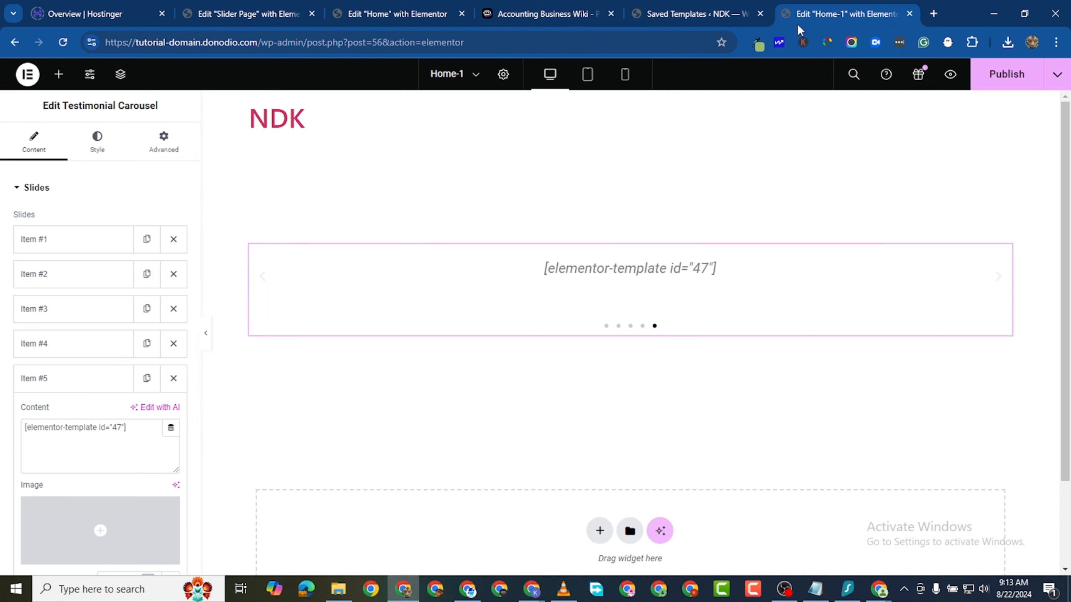
pyautogui.tripleClick(47, 435)
pyautogui.rightClick(47, 435)
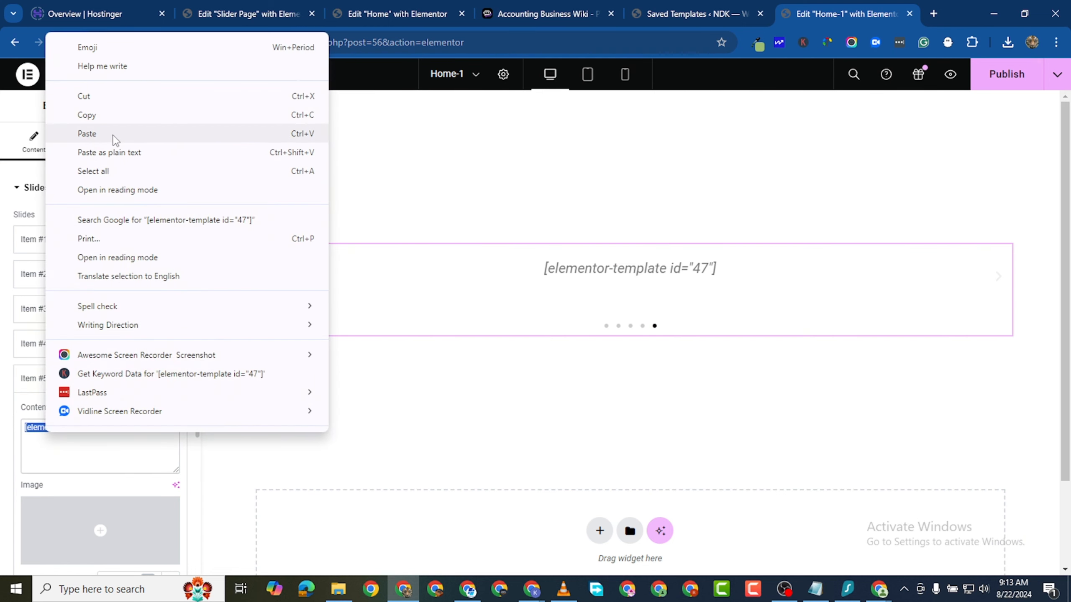
pyautogui.click(87, 134)
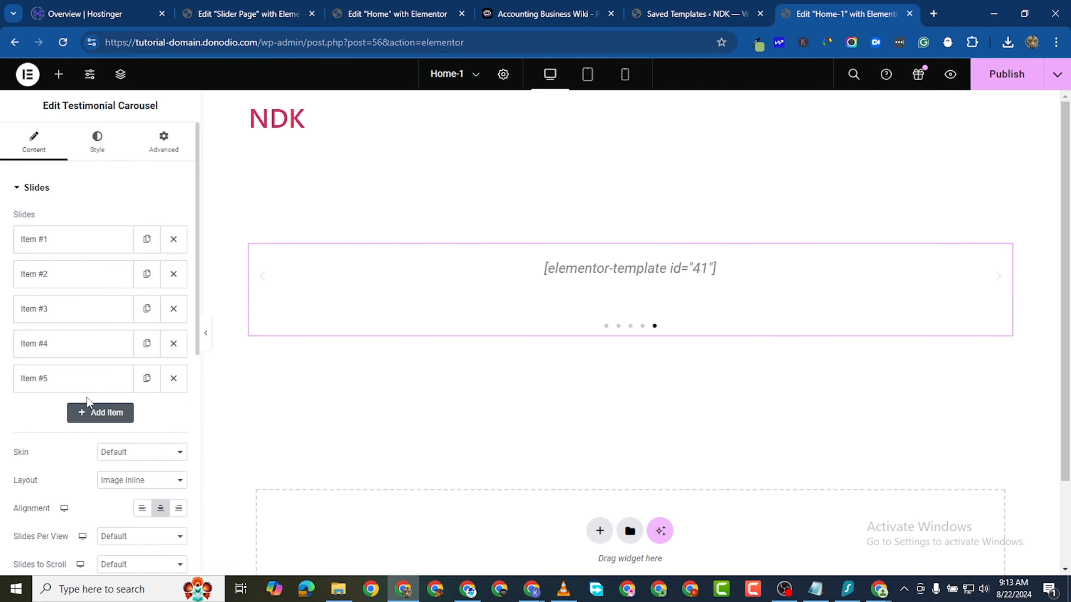
pyautogui.click(146, 379)
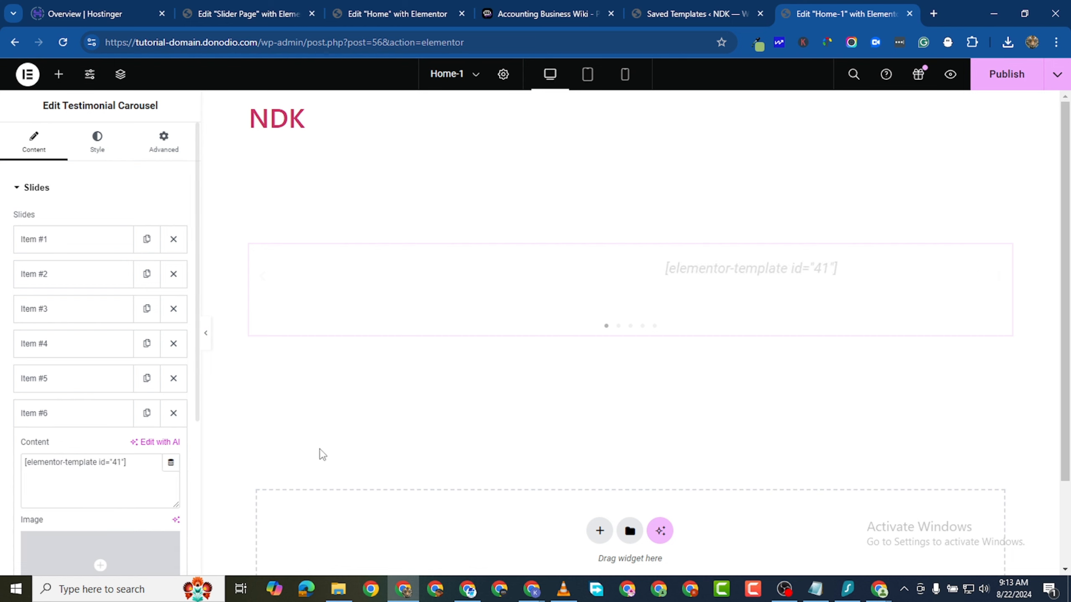
# Copy Slider-6's shortcode [elementor-template id="53"] from the Saved Templates list and replace the content of carousel Item #6 with it.
pyautogui.click(677, 6)
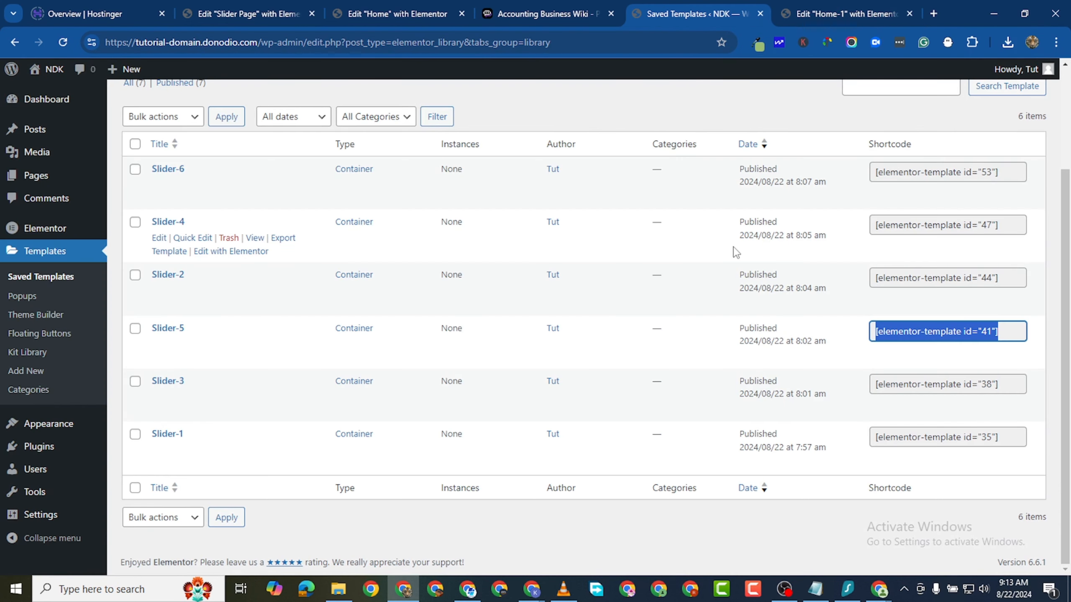
pyautogui.click(913, 180)
pyautogui.rightClick(914, 179)
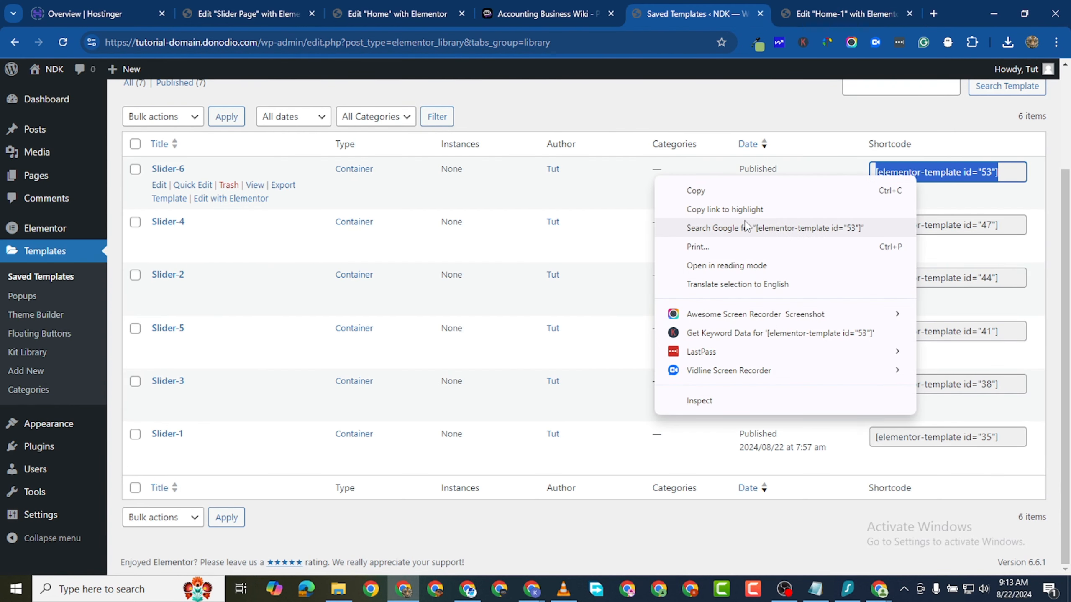
pyautogui.click(717, 189)
pyautogui.click(801, 15)
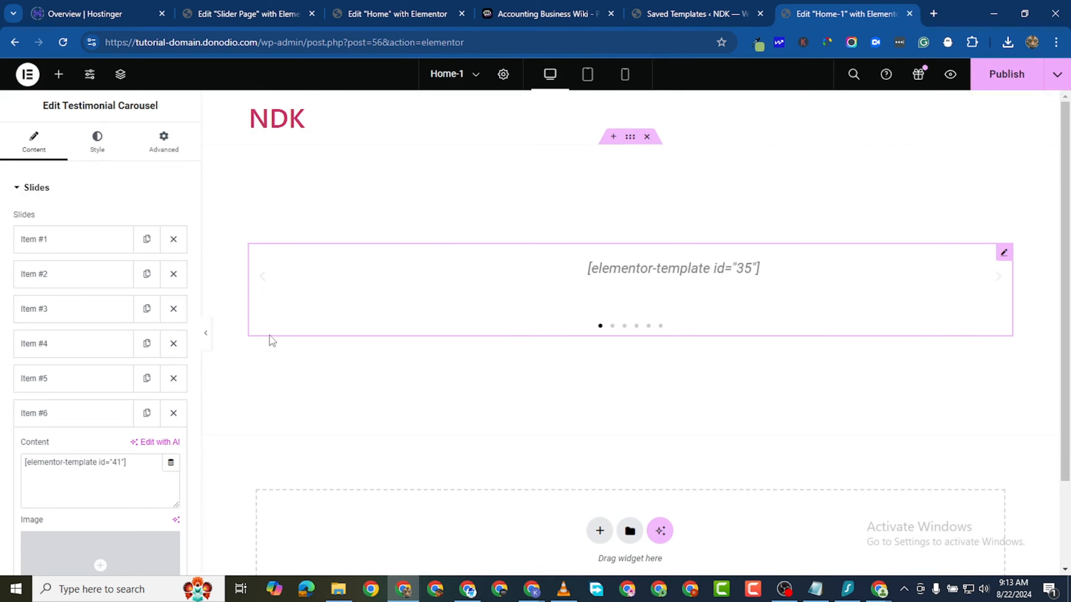
pyautogui.tripleClick(105, 462)
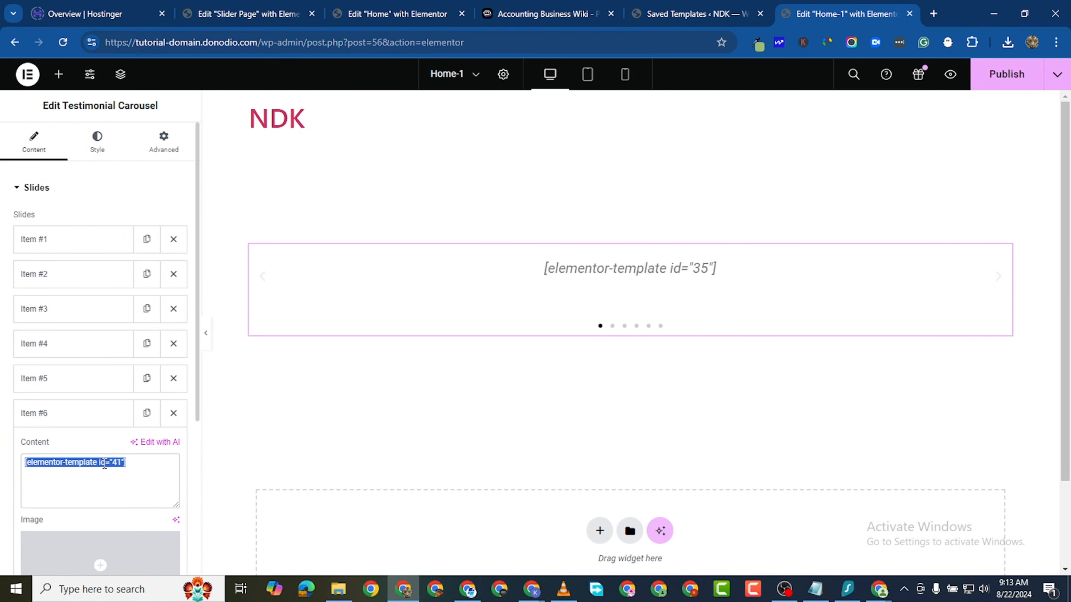
pyautogui.rightClick(104, 463)
pyautogui.click(144, 141)
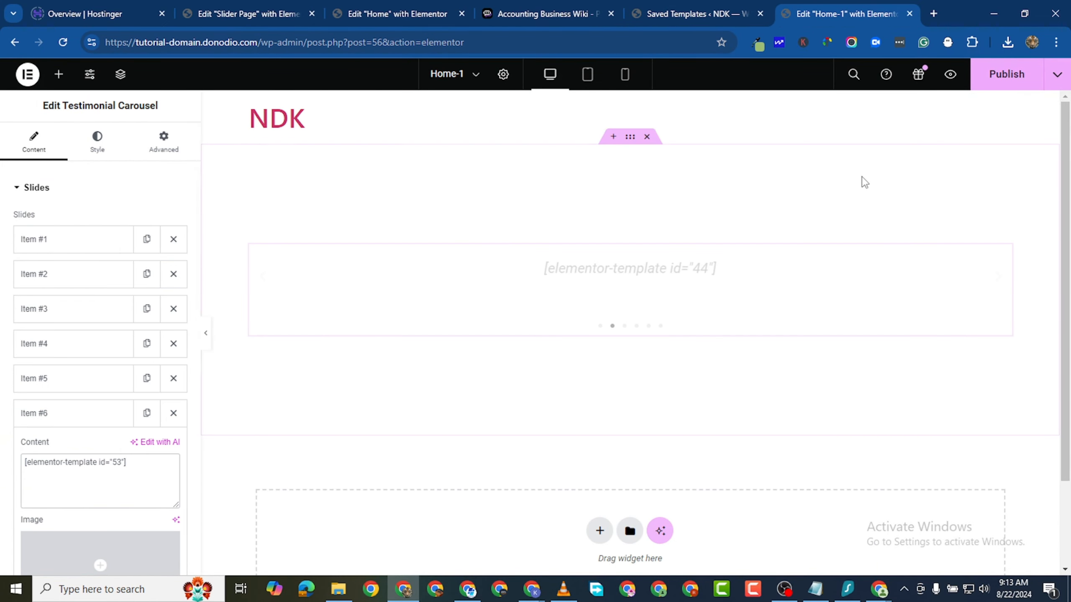
# Publish the Home-1 page and step through the carousel's second, third and fourth slides in the page preview.
pyautogui.click(987, 81)
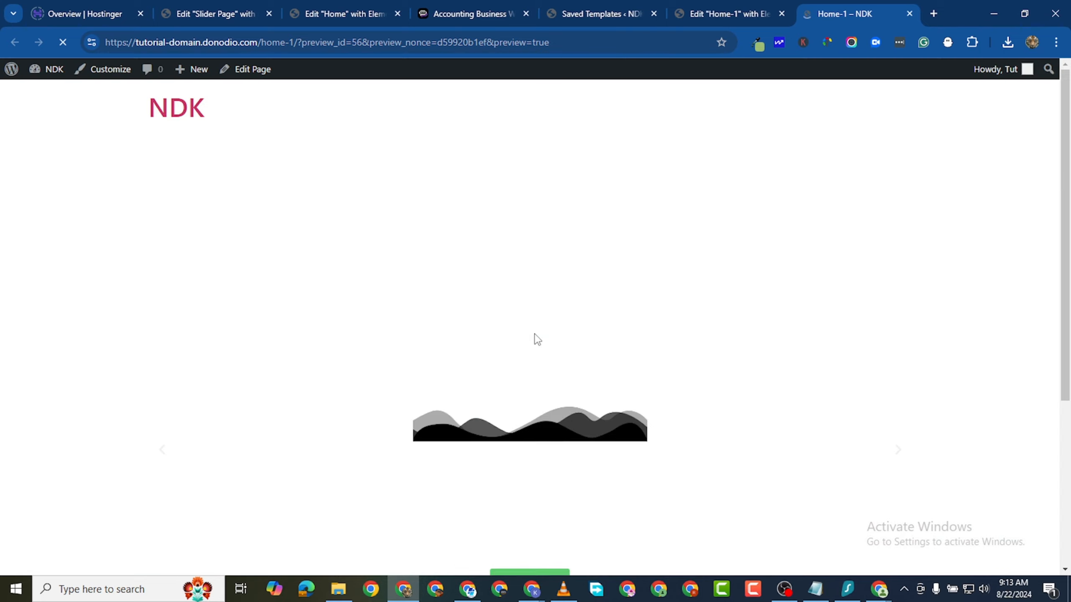
pyautogui.scroll(-3, 582, 318)
pyautogui.scroll(1, 695, 321)
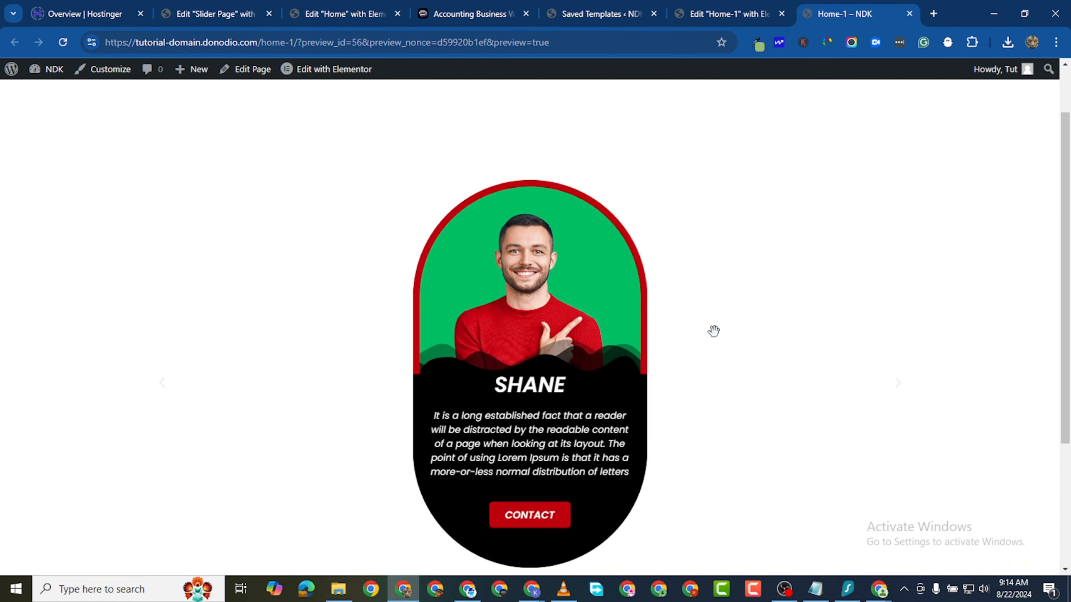
pyautogui.scroll(-2, 632, 421)
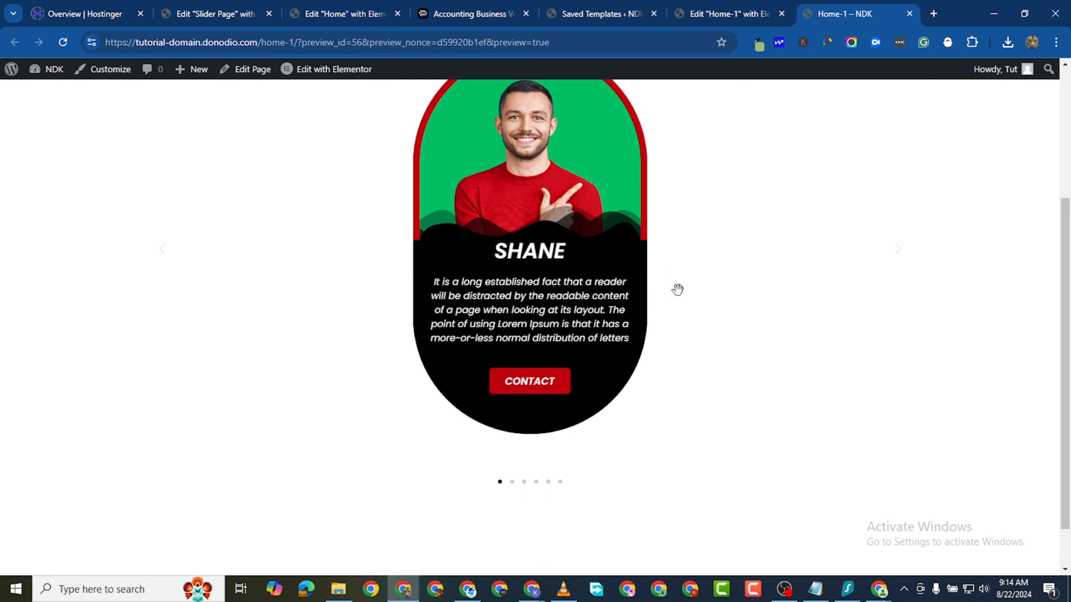
pyautogui.click(512, 484)
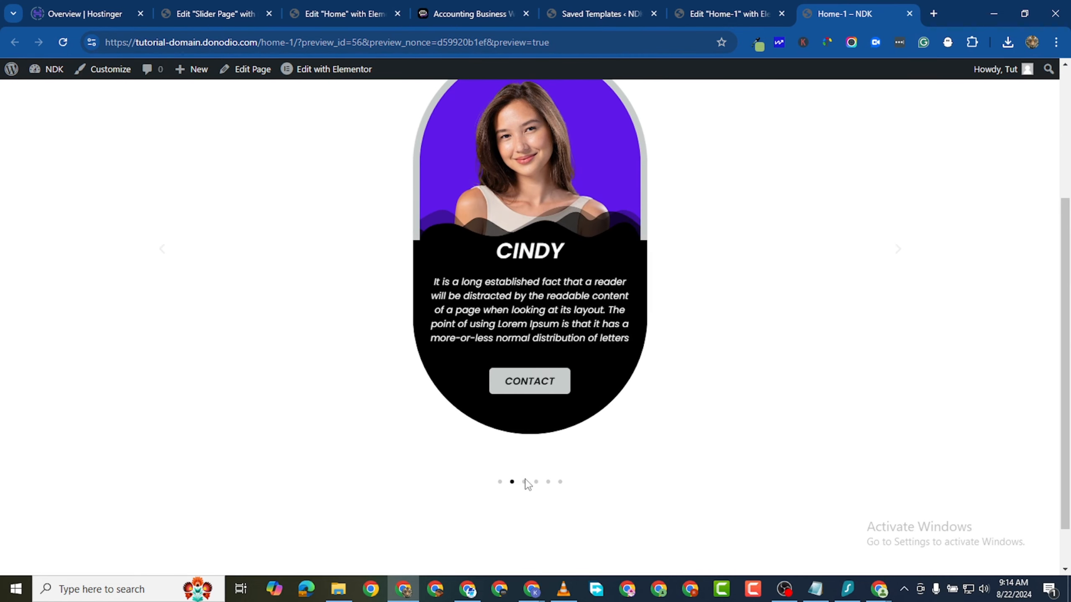
pyautogui.click(524, 484)
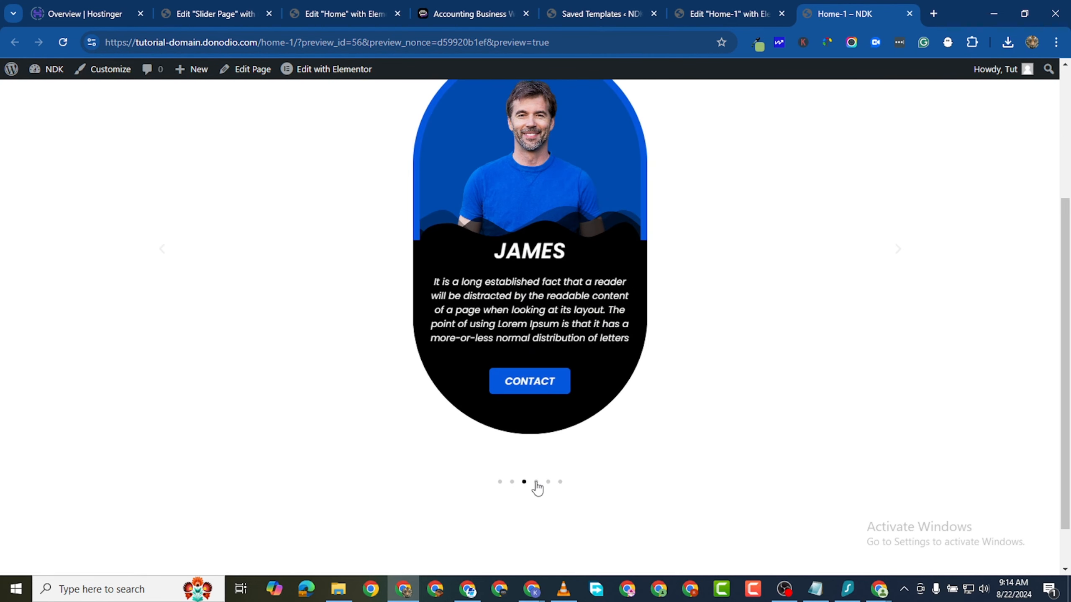
pyautogui.click(535, 484)
# Set the Testimonial Carousel's Slides Per View to 3 and its Slides to Scroll to 3.
pyautogui.click(770, 6)
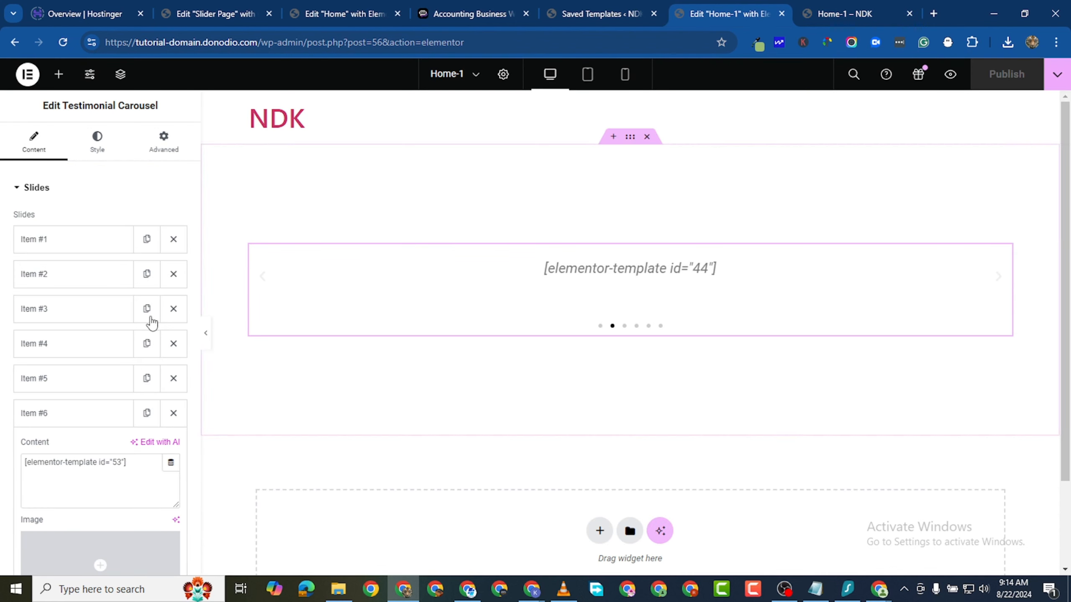
pyautogui.scroll(-4, 80, 422)
pyautogui.scroll(-3, 87, 433)
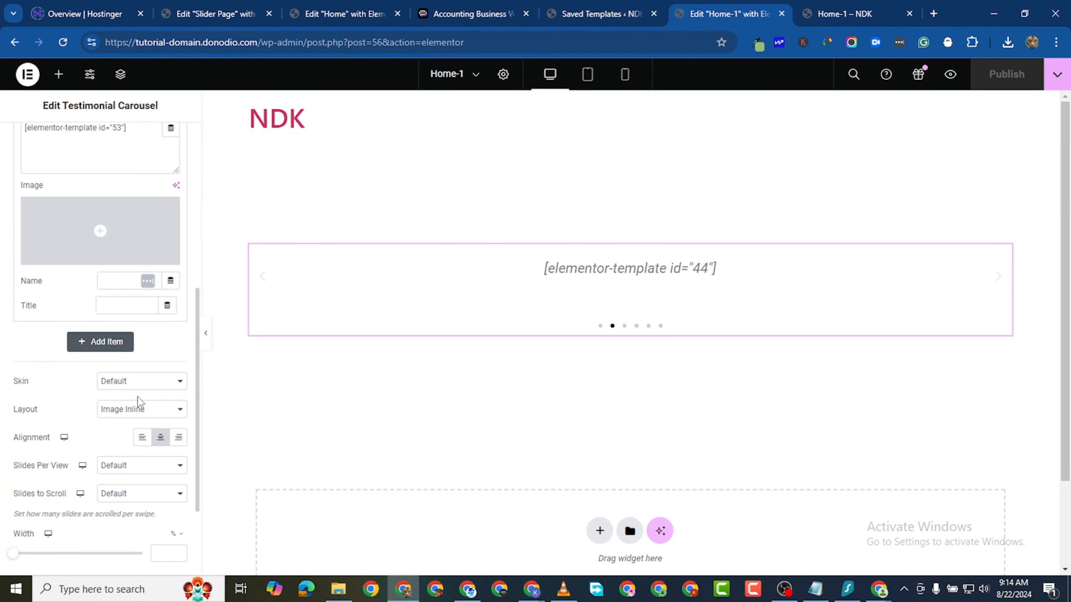
pyautogui.scroll(-2, 140, 403)
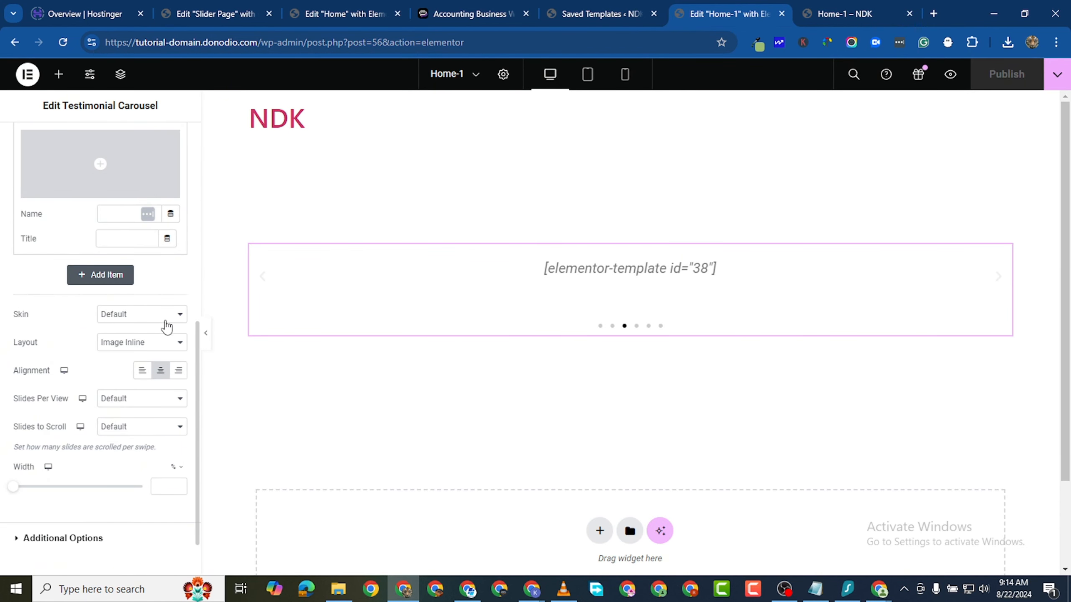
pyautogui.scroll(-2, 144, 413)
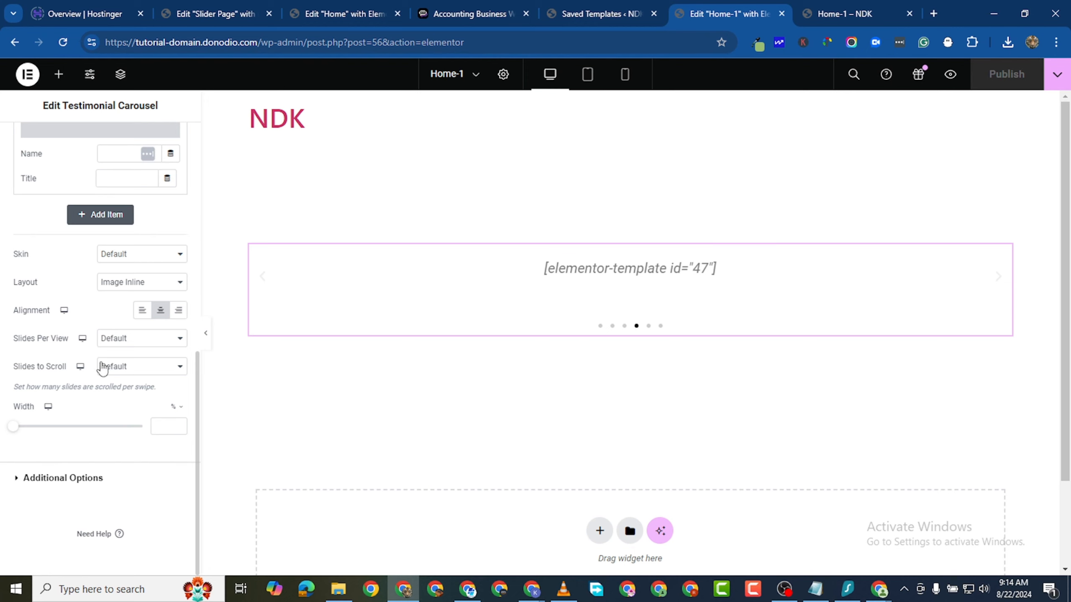
pyautogui.click(140, 344)
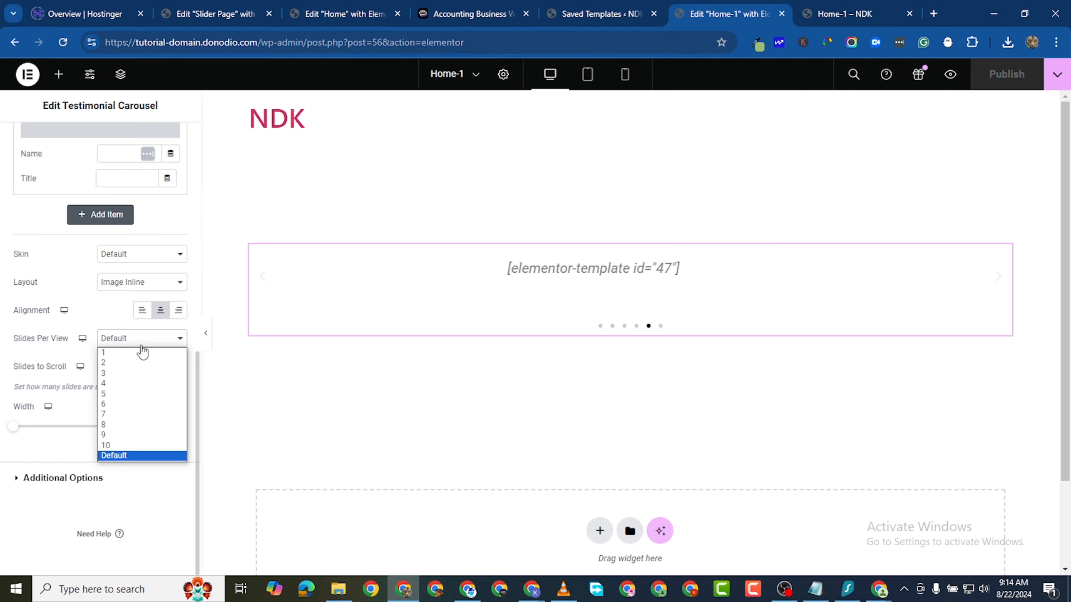
pyautogui.press('Escape')
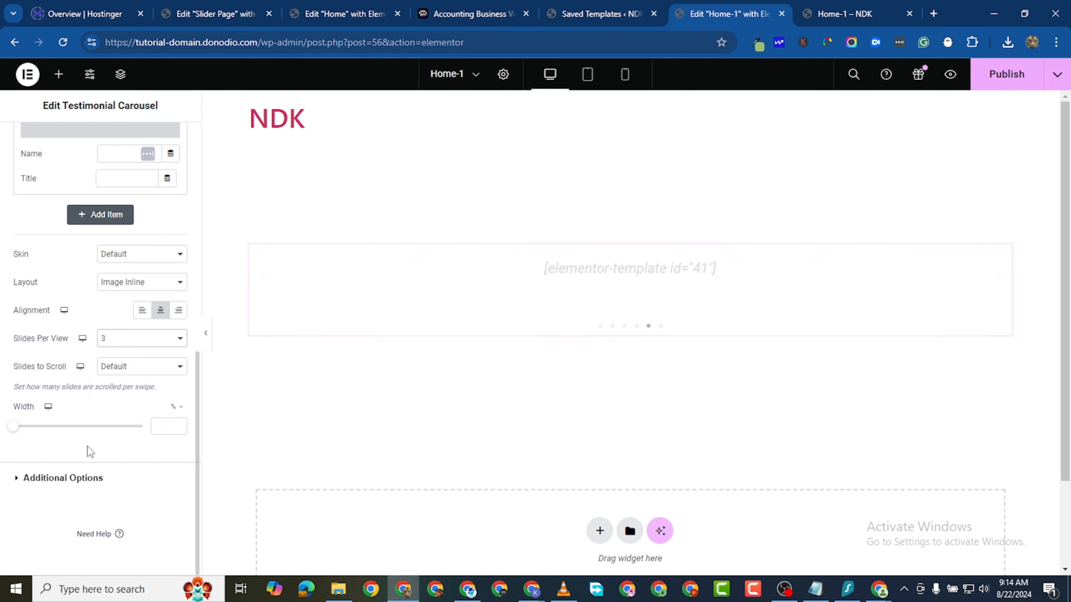
pyautogui.click(143, 371)
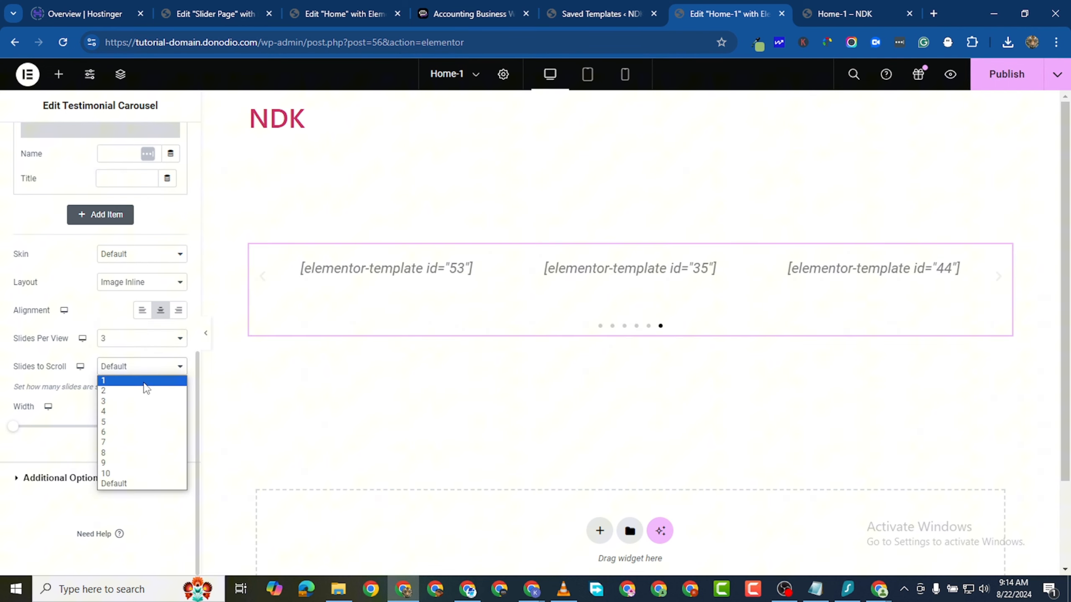
pyautogui.click(136, 403)
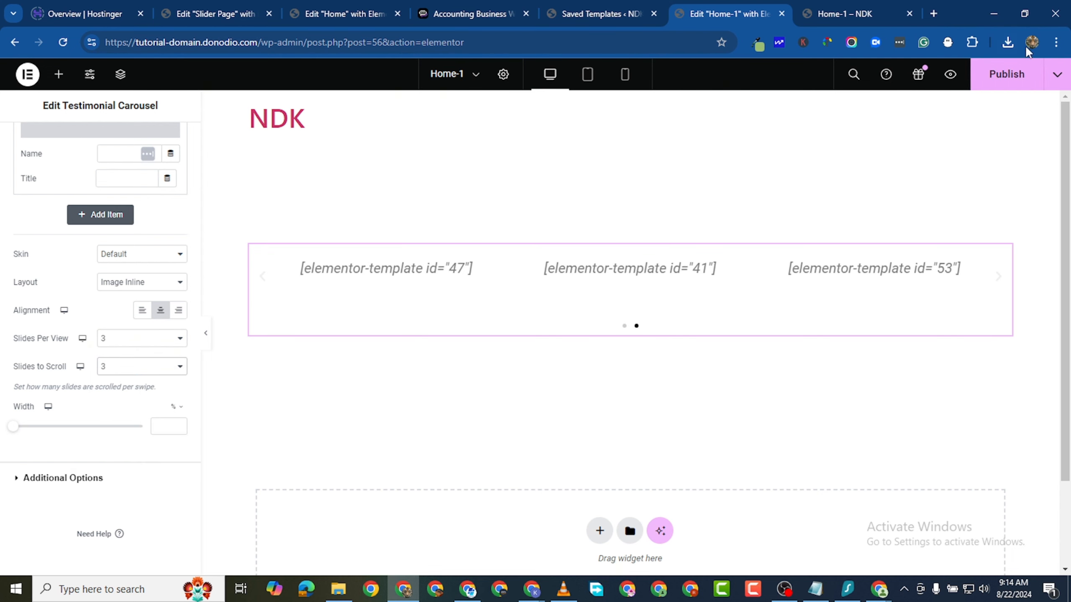
# Publish the Home-1 page again and check the carousel in the reloaded preview.
pyautogui.click(1022, 65)
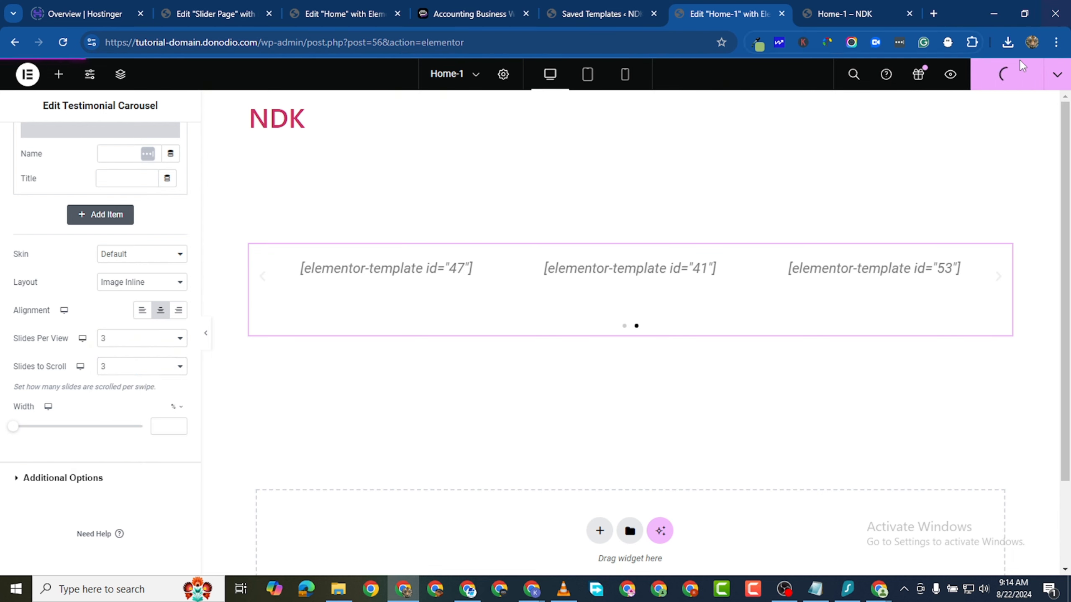
pyautogui.click(857, 15)
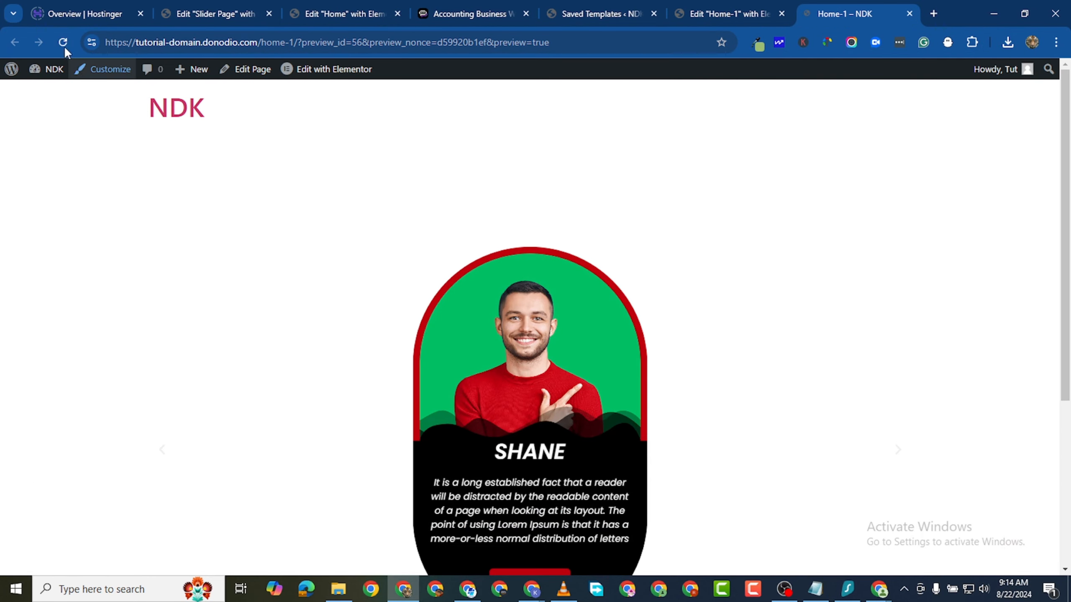
pyautogui.scroll(-3, 784, 381)
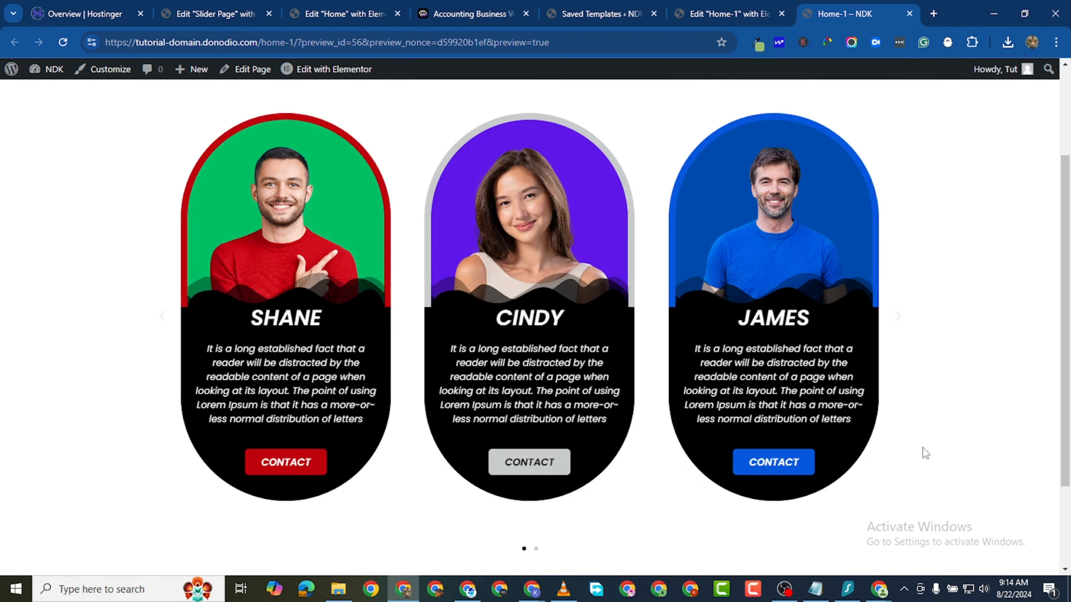
# Set the Content Width of the carousel's container to Full Width and preview the Home-1 page.
pyautogui.click(725, 16)
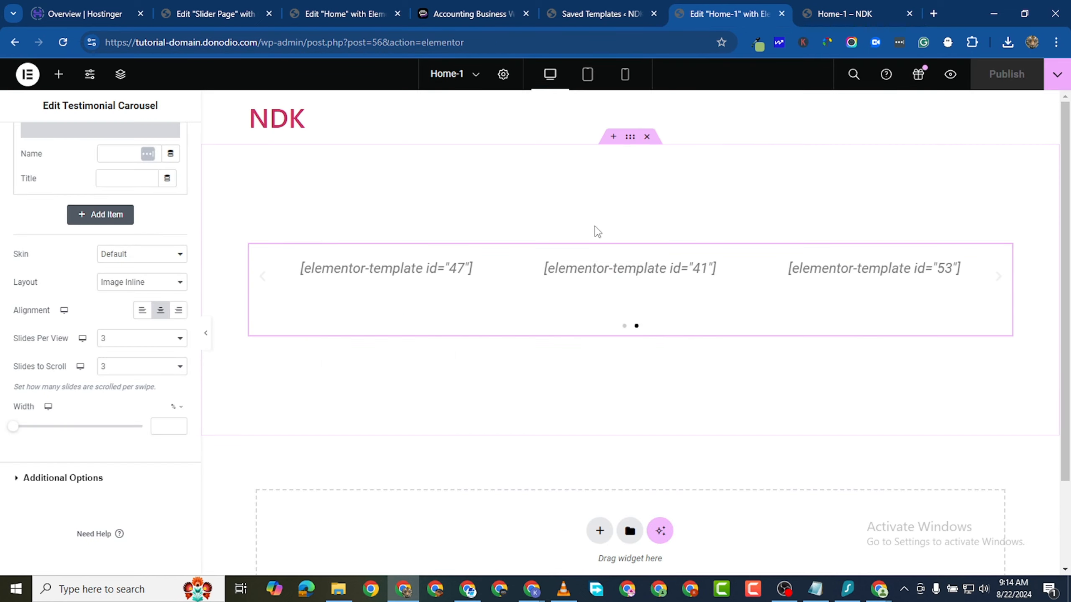
pyautogui.click(630, 137)
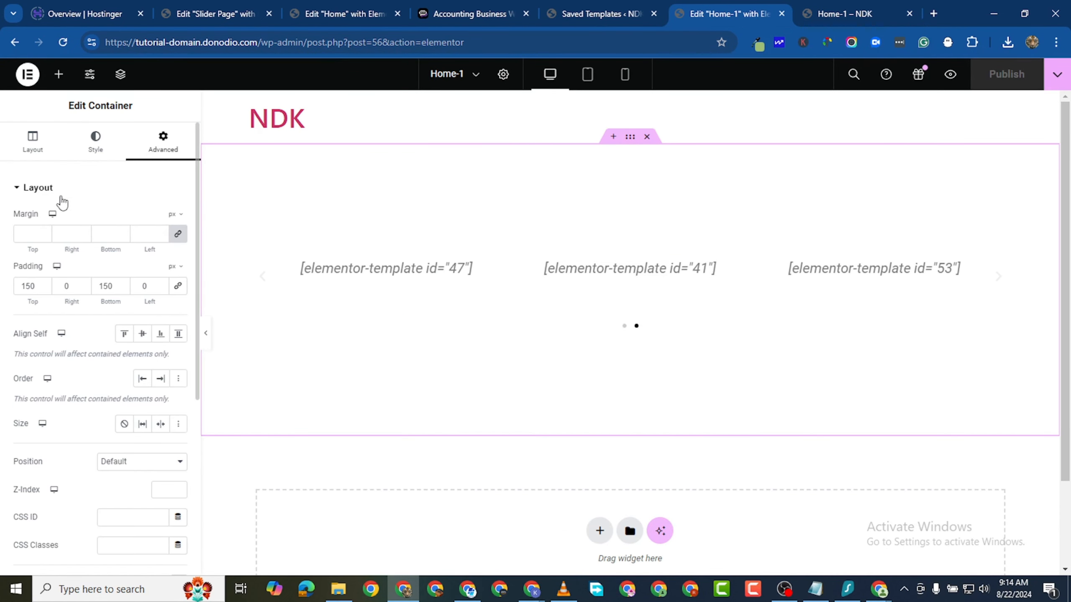
pyautogui.click(38, 148)
pyautogui.click(137, 258)
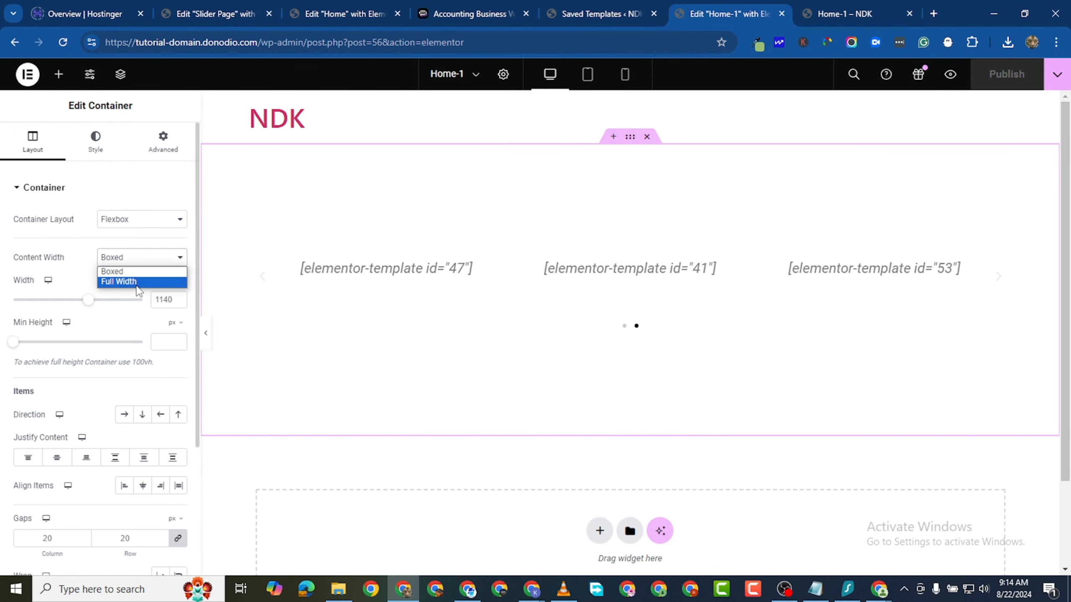
pyautogui.click(114, 282)
pyautogui.click(951, 76)
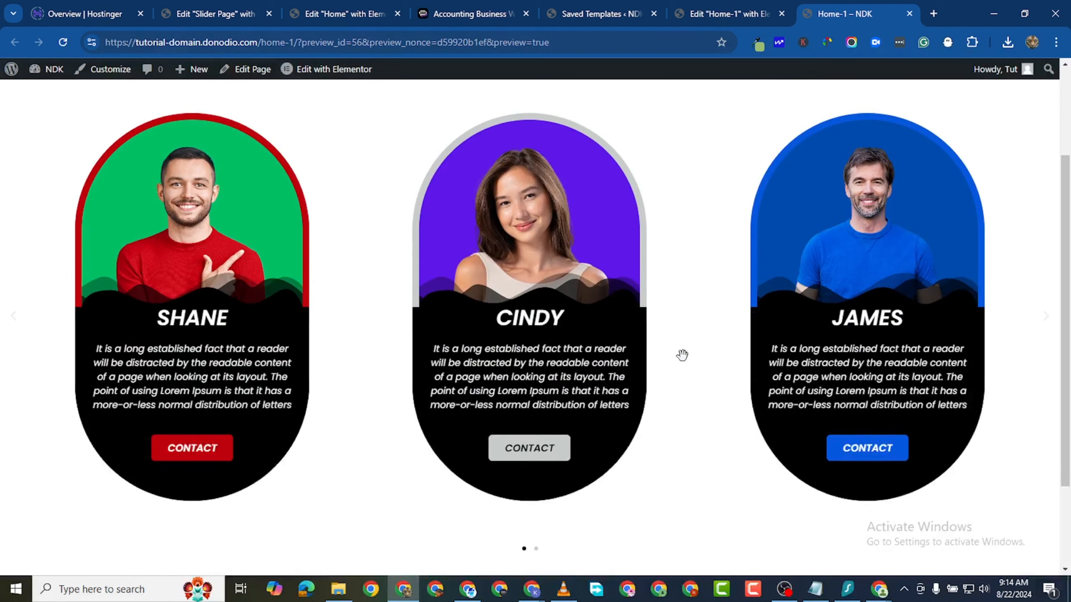
# Set the Testimonial Carousel's Space Between slides to 0, and publish the Home-1 page to check it in the preview.
pyautogui.click(733, 16)
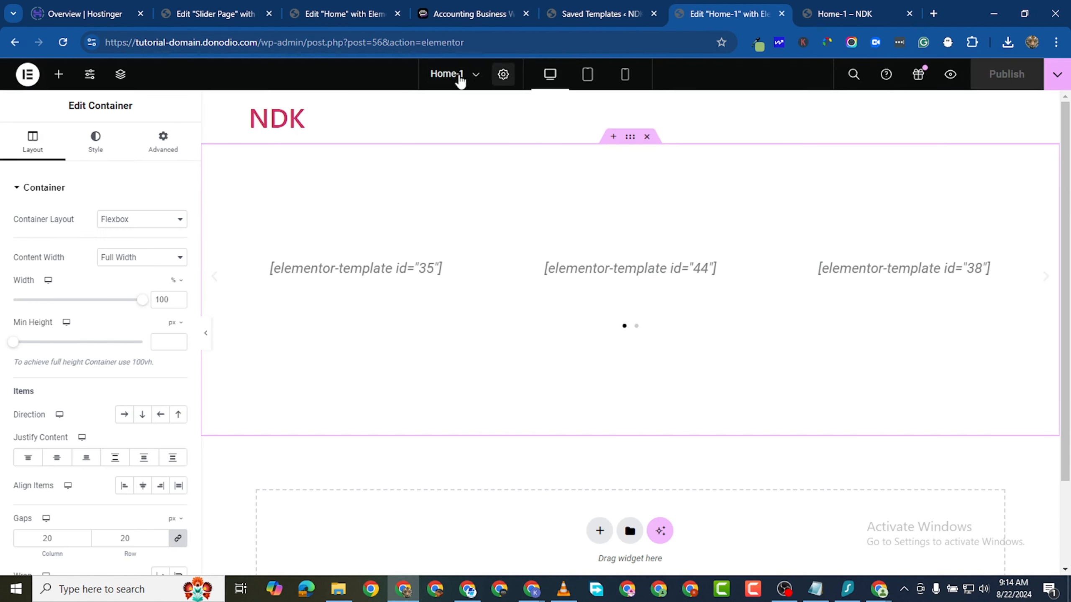
pyautogui.scroll(-4, 126, 362)
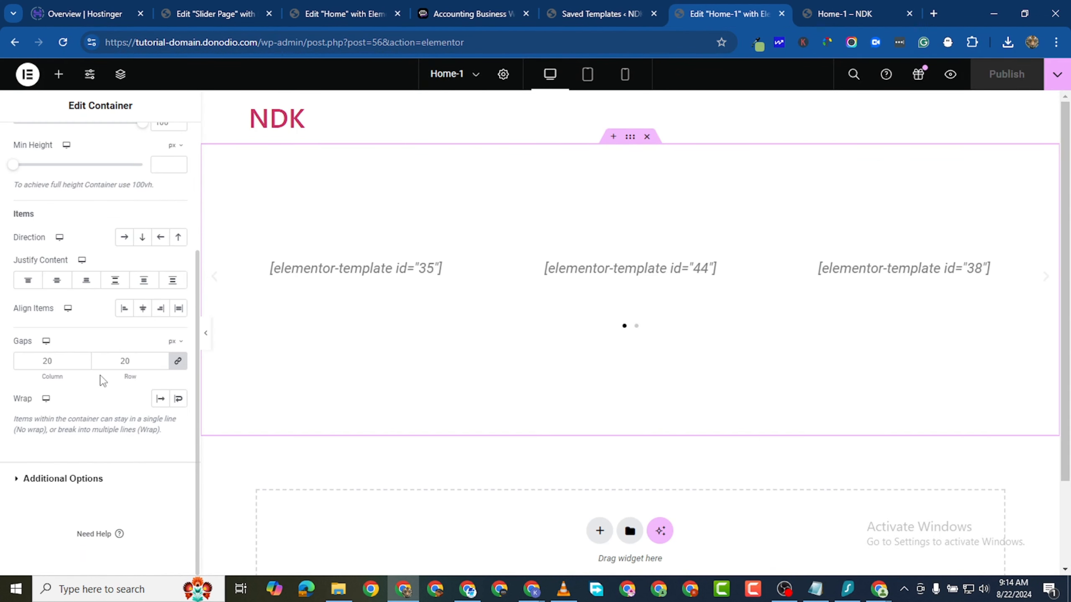
pyautogui.scroll(3, 103, 381)
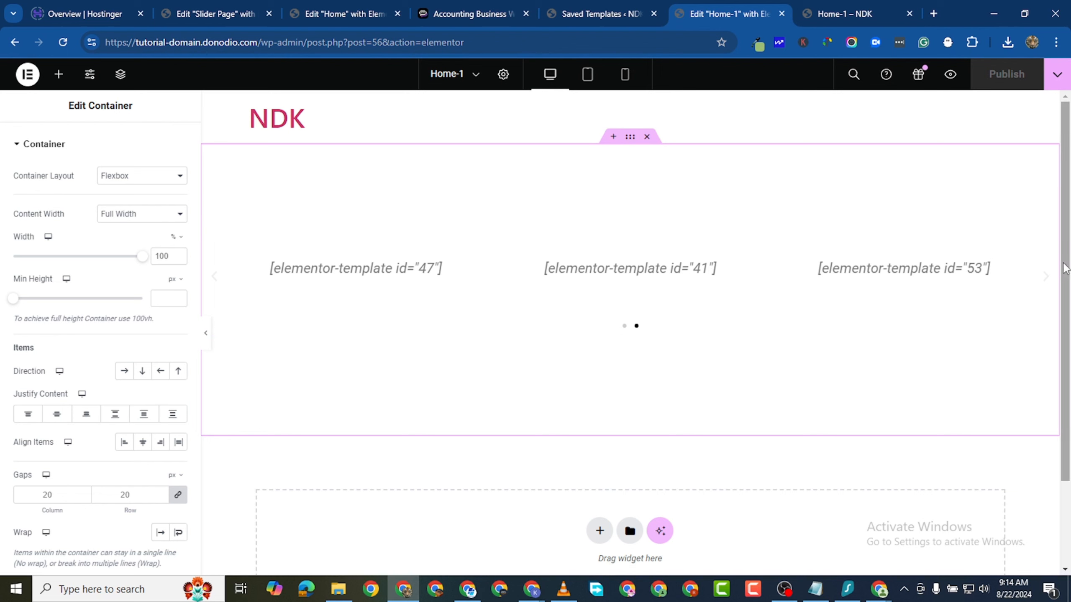
pyautogui.click(1050, 254)
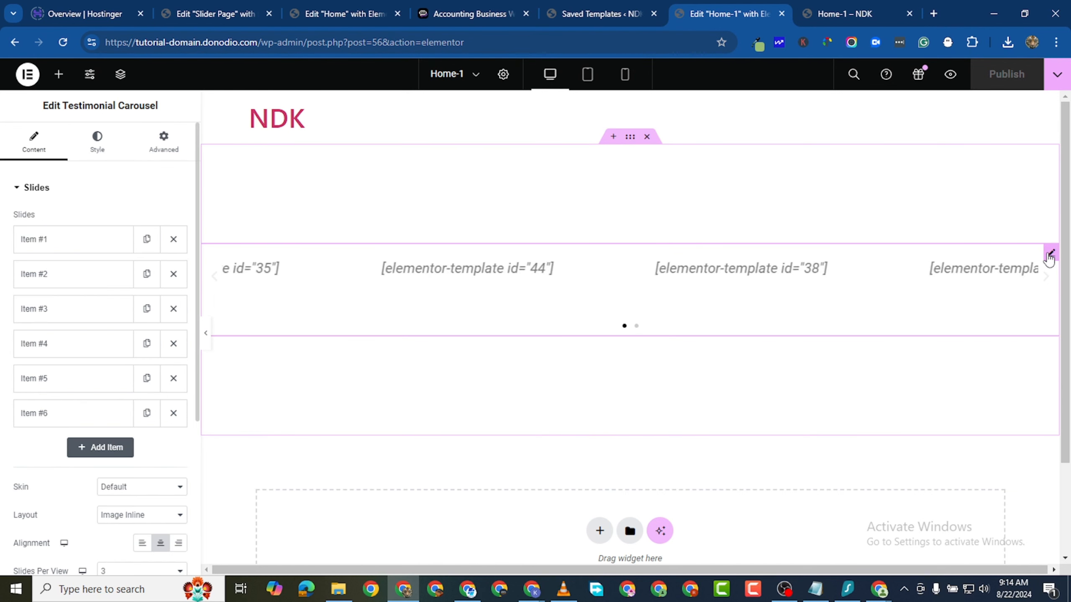
pyautogui.scroll(-5, 101, 379)
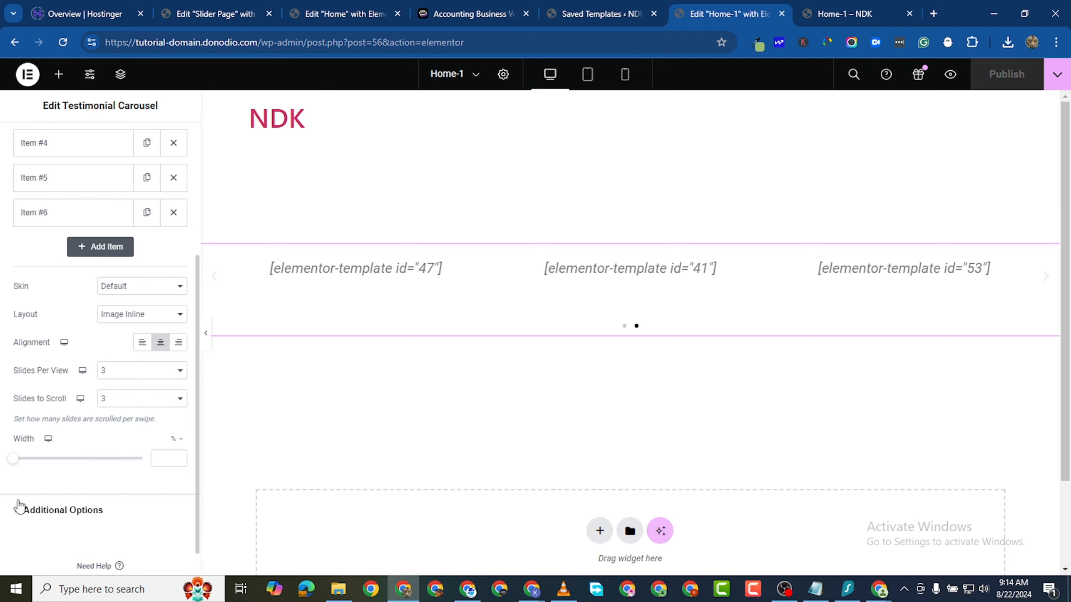
pyautogui.click(14, 513)
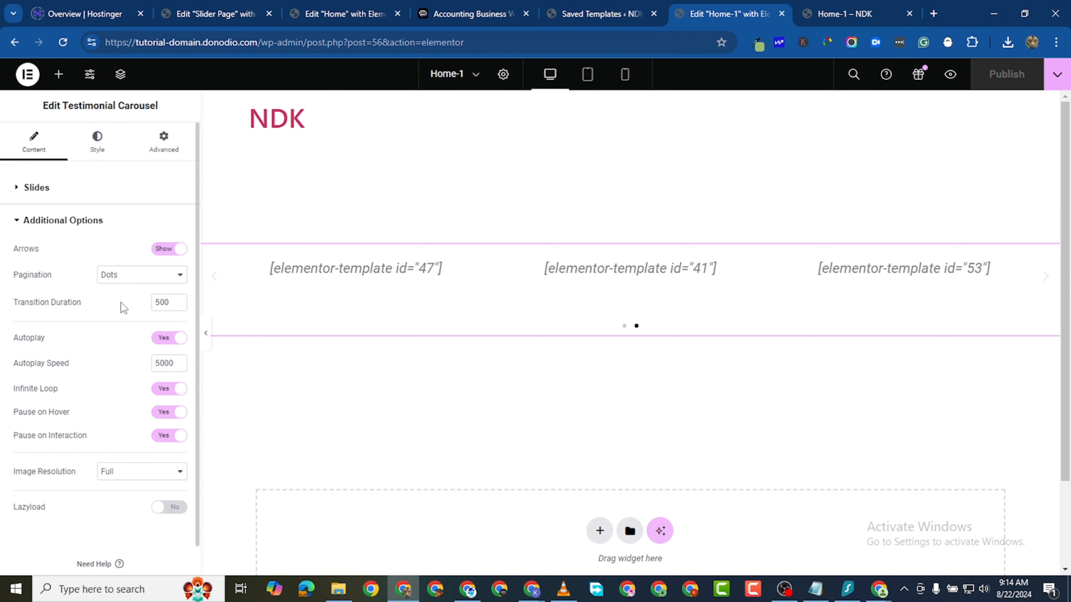
pyautogui.click(114, 143)
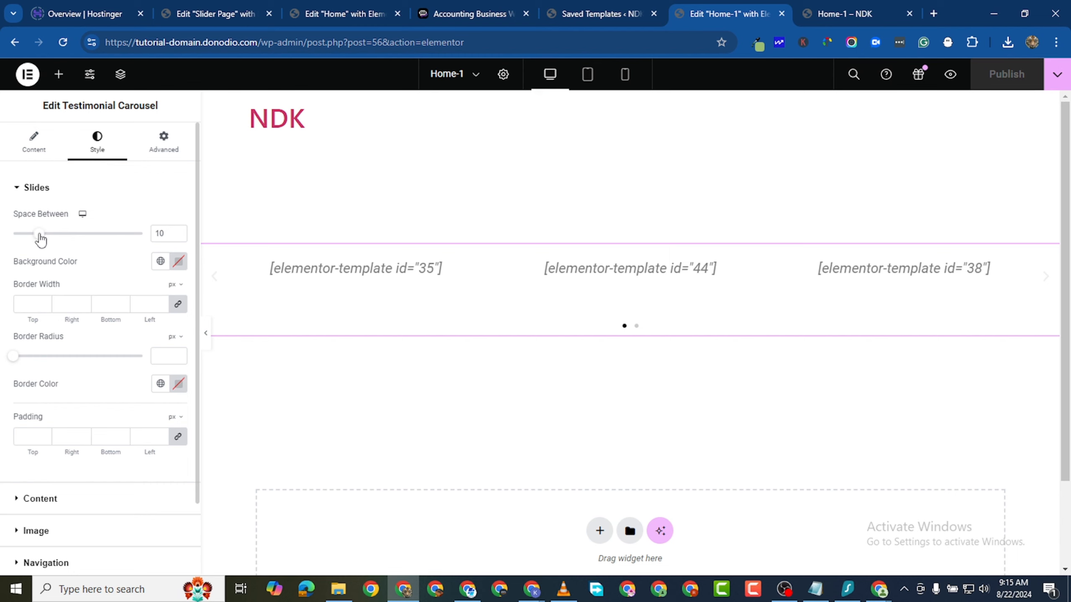
pyautogui.moveTo(41, 239); pyautogui.dragTo(11, 238)
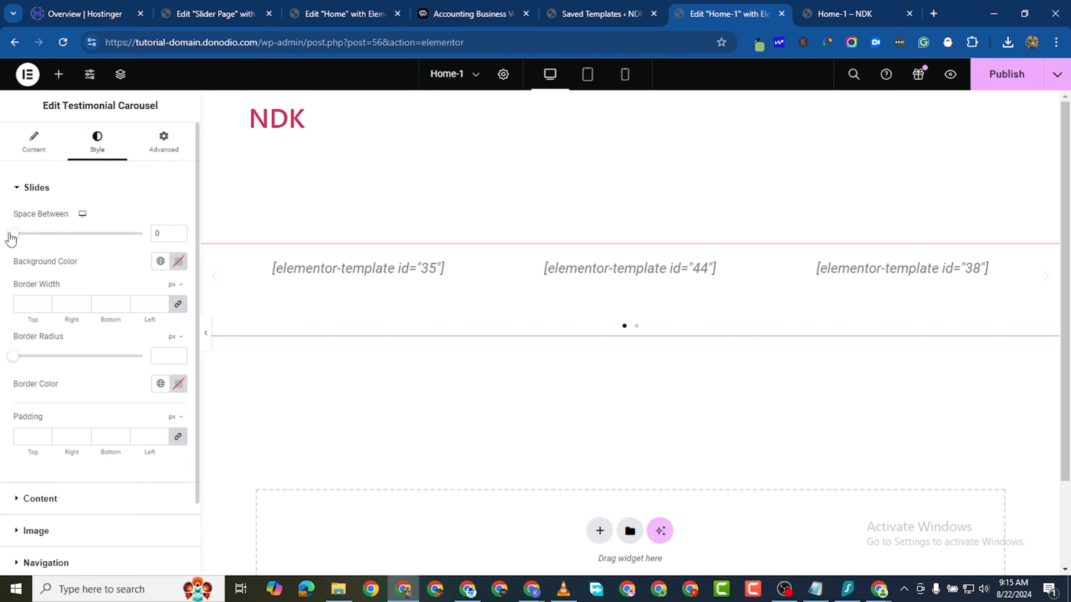
pyautogui.click(997, 88)
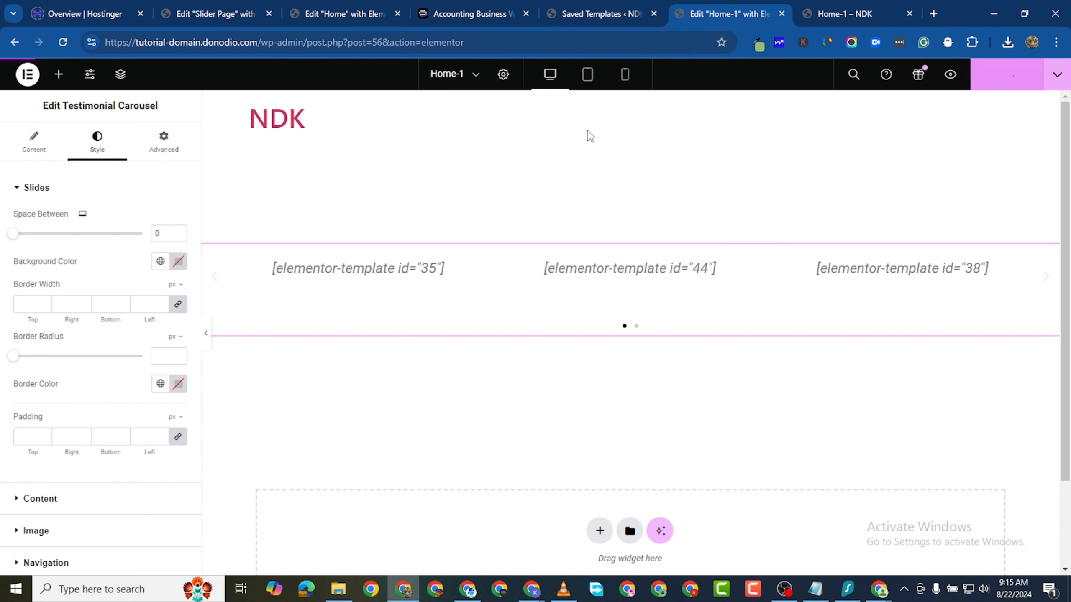
pyautogui.click(818, 16)
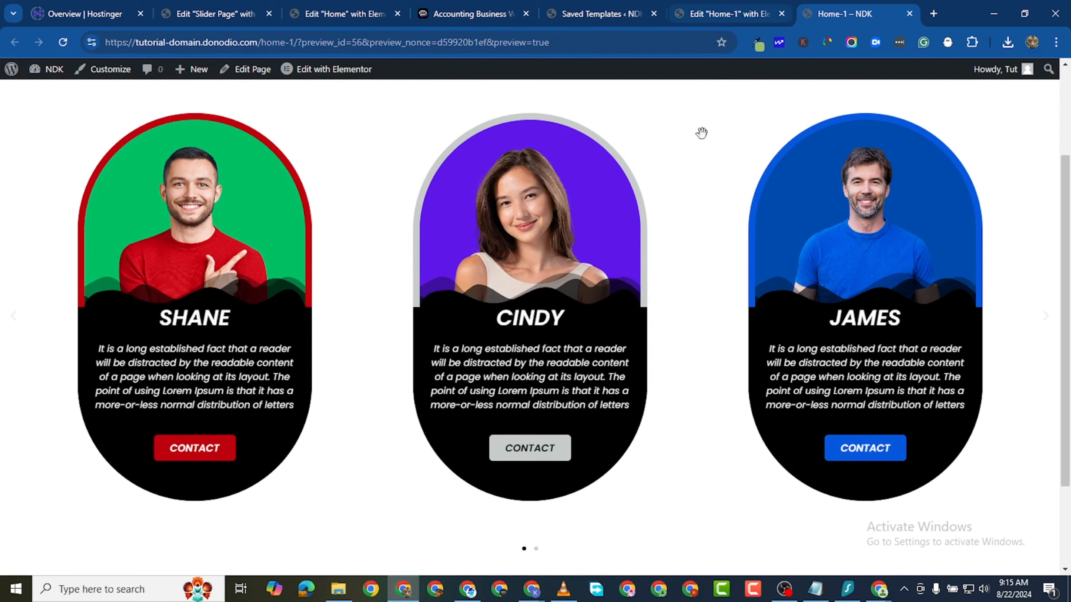
# Set the Gap in the Testimonial Carousel's Content style settings to 0 px.
pyautogui.hotkey('ctrl', 'shift', 'Tab')
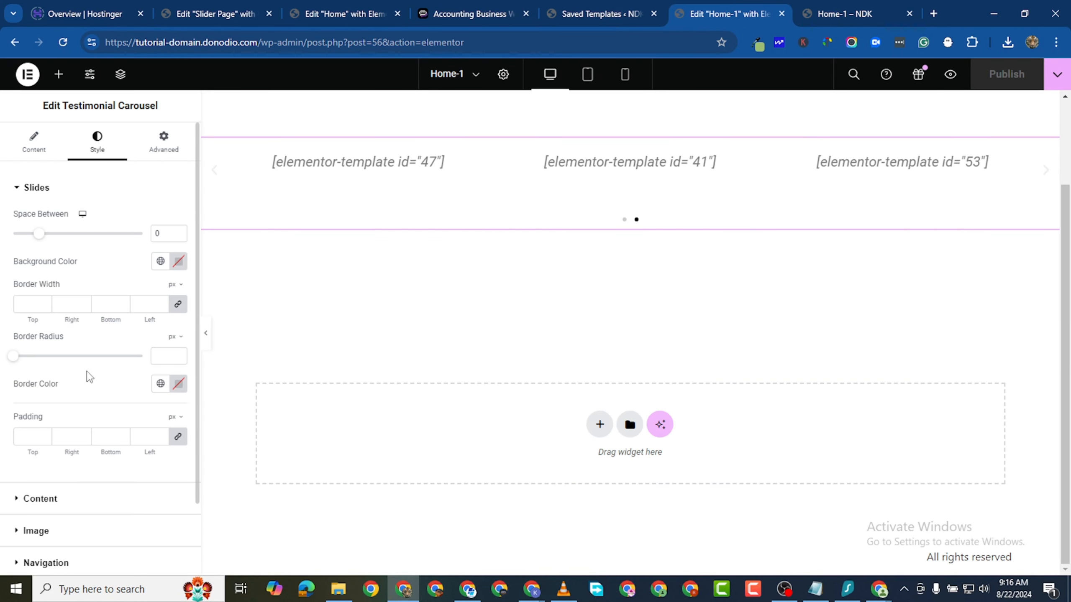
pyautogui.scroll(-2, 89, 376)
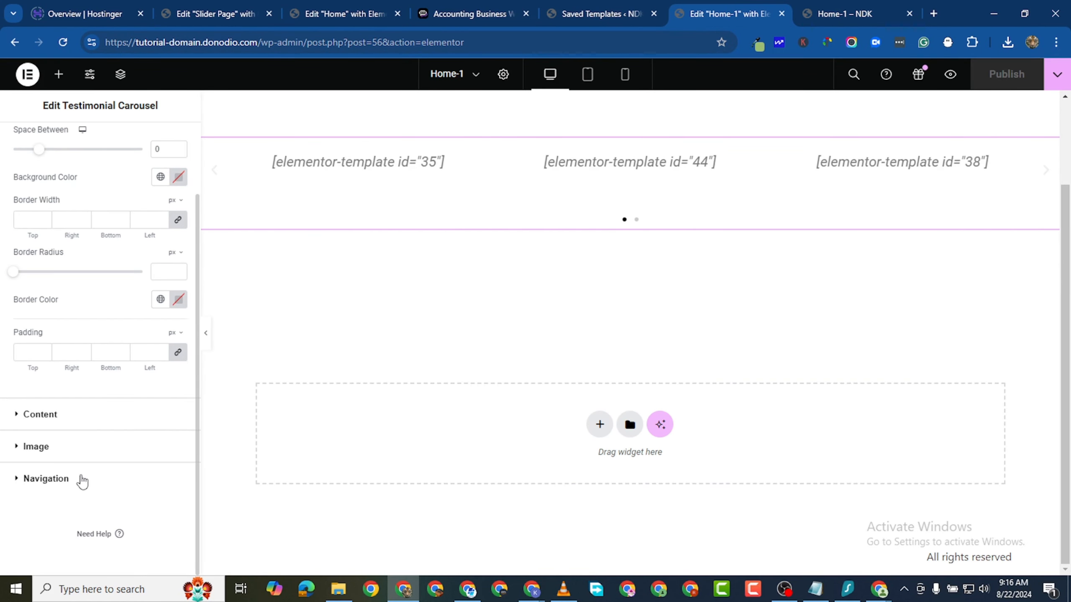
pyautogui.click(48, 417)
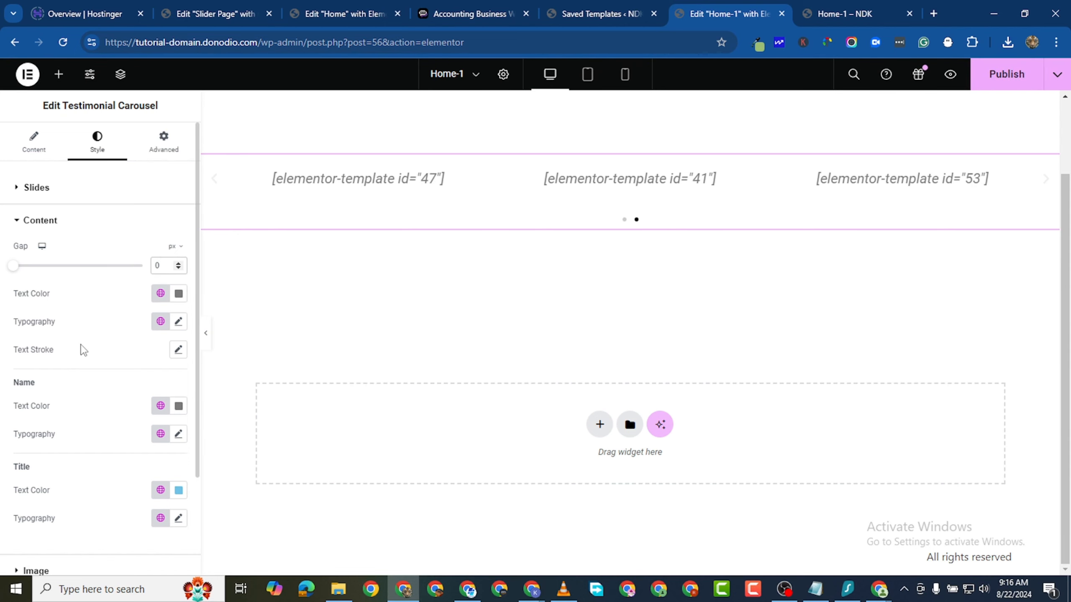
pyautogui.scroll(-3, 67, 481)
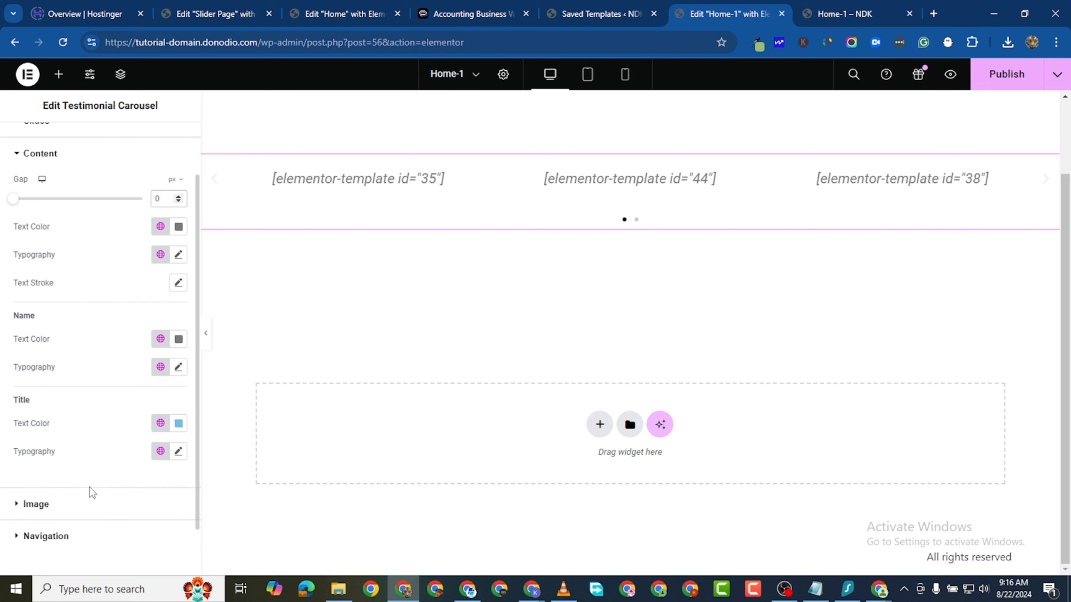
# Set the color of the carousel's navigation arrows to black.
pyautogui.click(17, 481)
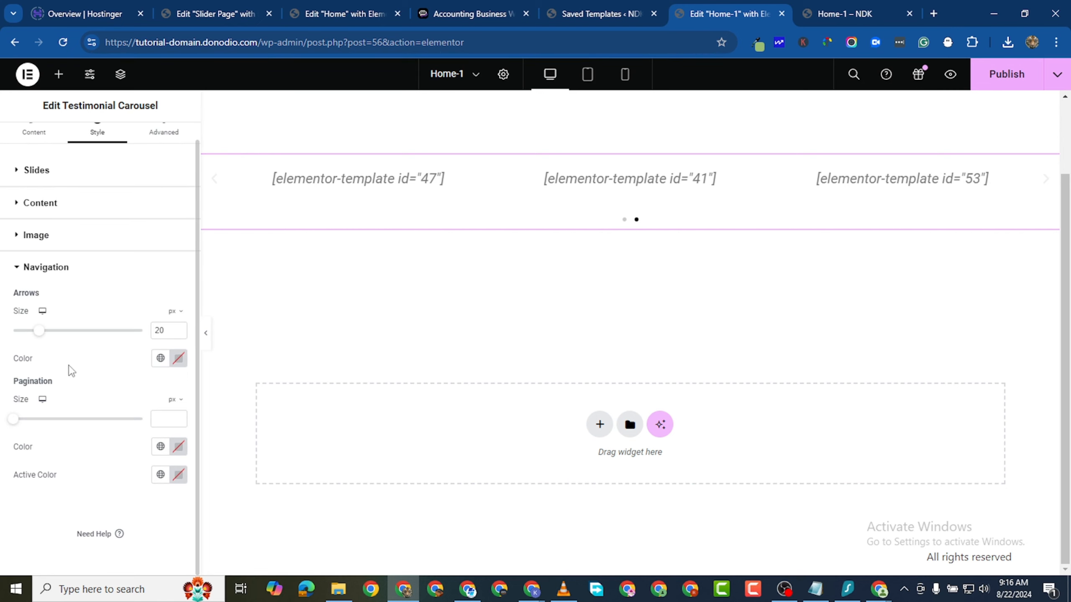
pyautogui.click(178, 359)
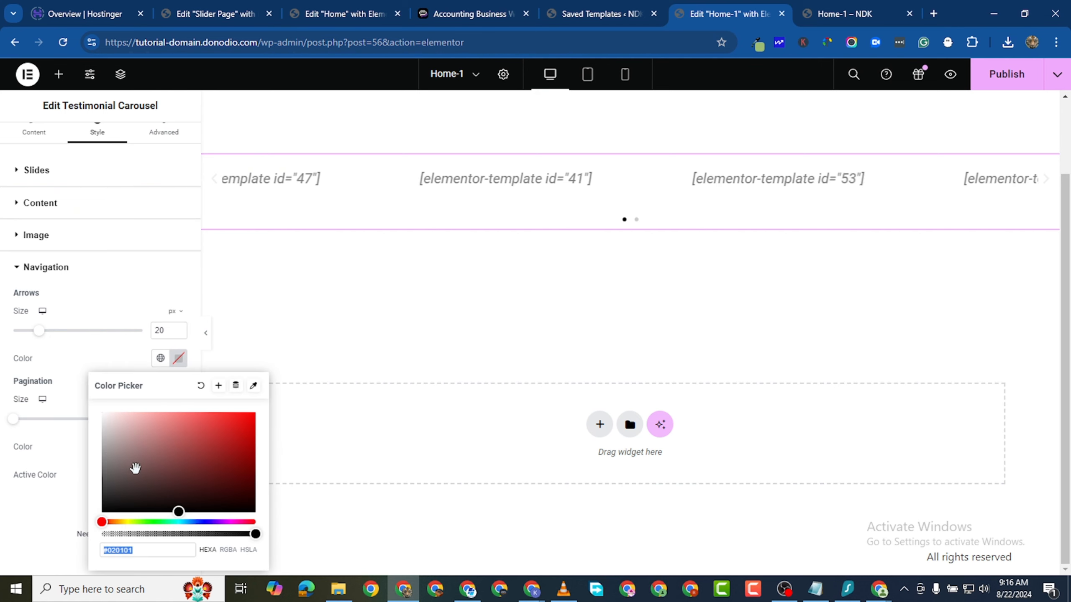
pyautogui.moveTo(155, 468); pyautogui.dragTo(101, 511)
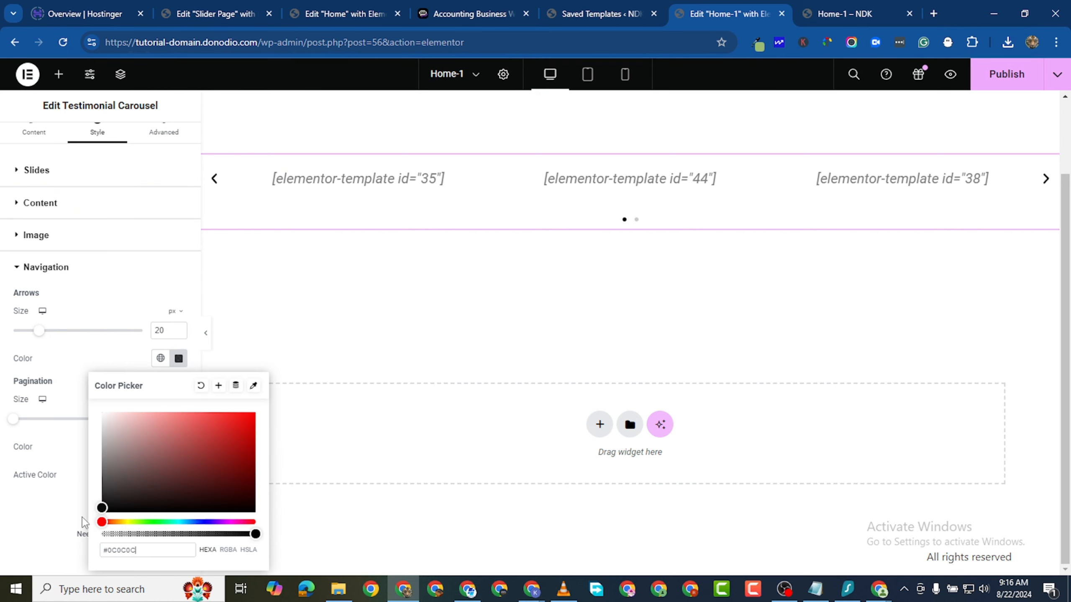
pyautogui.click(63, 533)
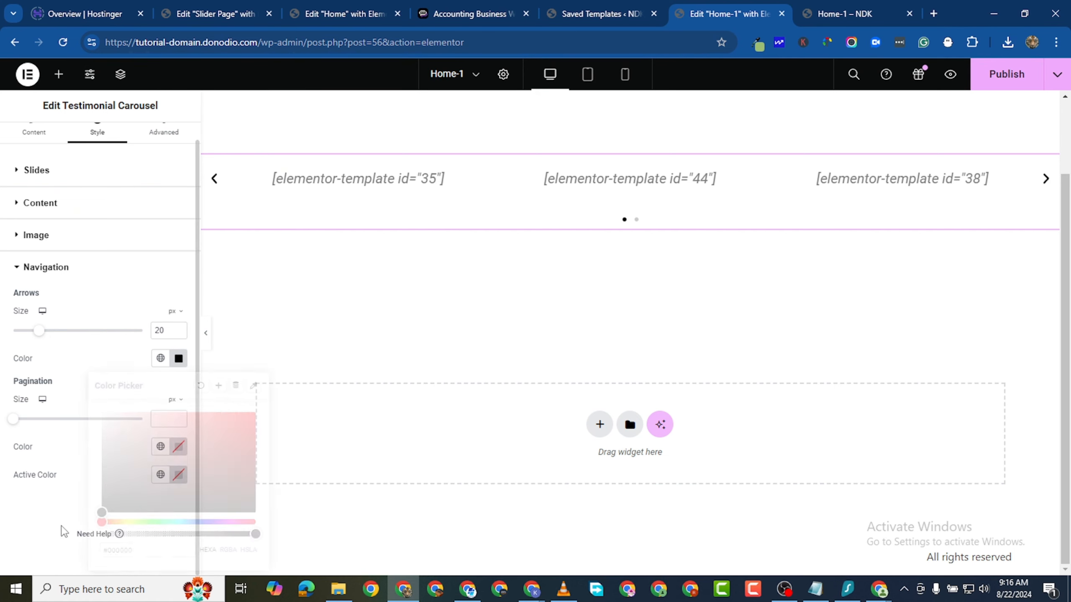
# Publish the updated Home-1 page and bring the carousel into view in the page preview.
pyautogui.click(1006, 75)
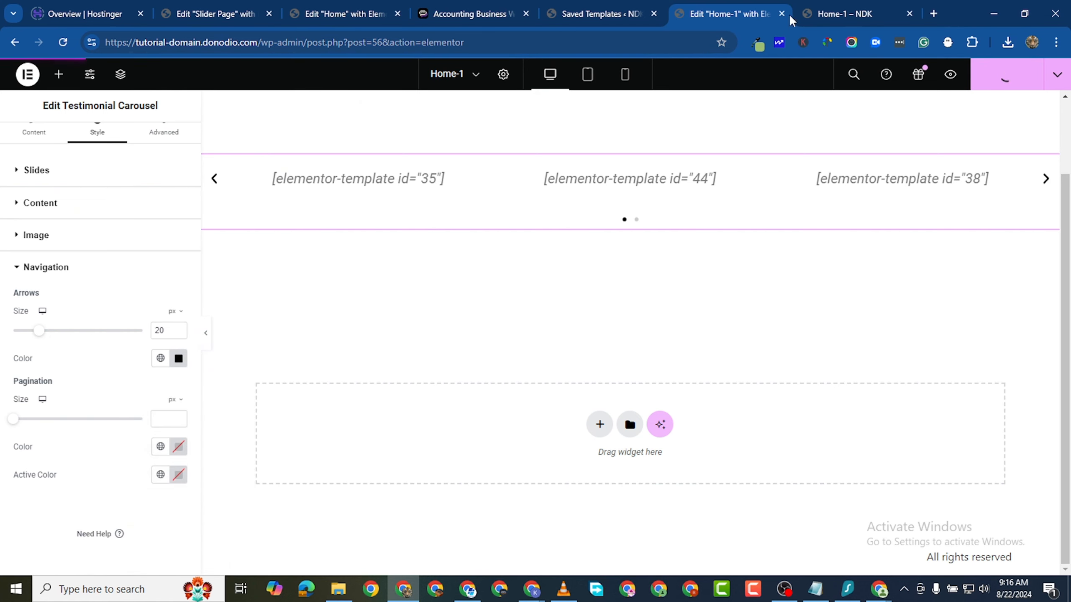
pyautogui.click(828, 13)
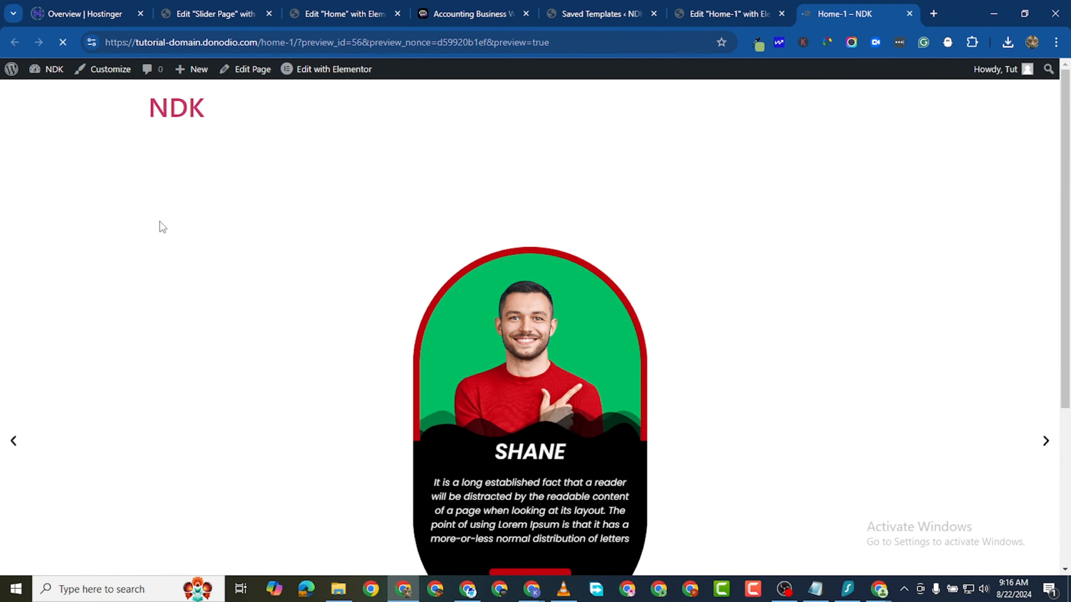
pyautogui.scroll(-1, 689, 308)
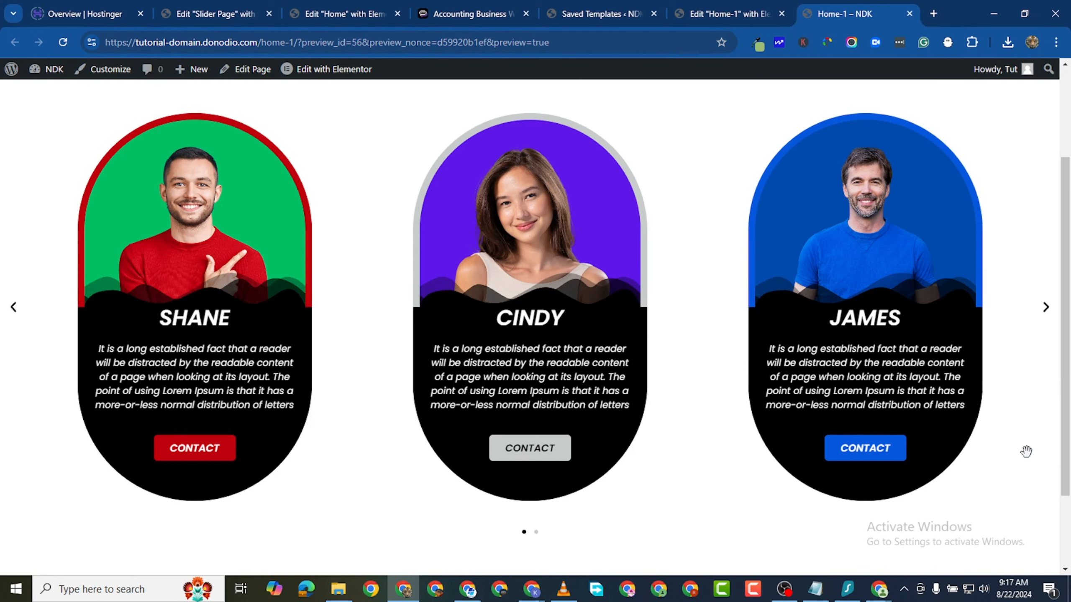
# Test the carousel's next arrow and both pagination dots by cycling repeatedly through the two groups of profile cards.
pyautogui.click(1046, 311)
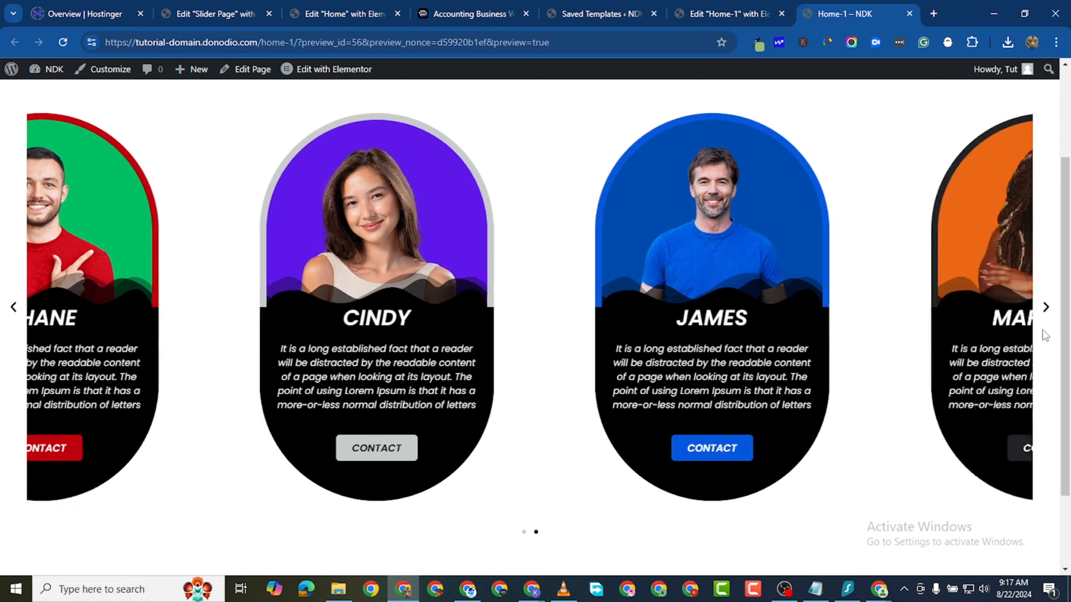
pyautogui.click(1046, 312)
pyautogui.click(1046, 312)
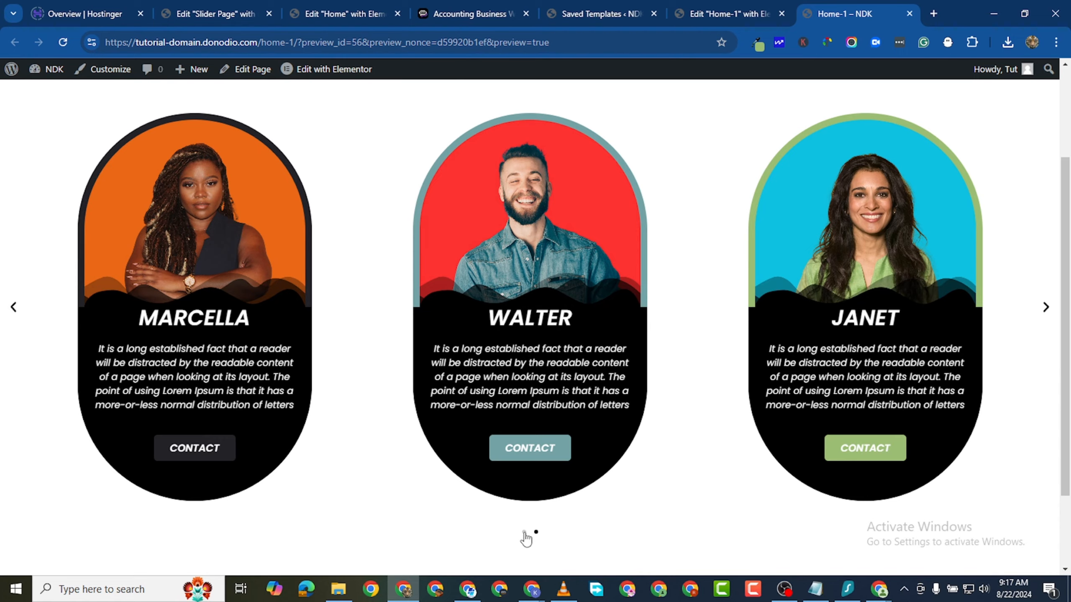
pyautogui.click(524, 533)
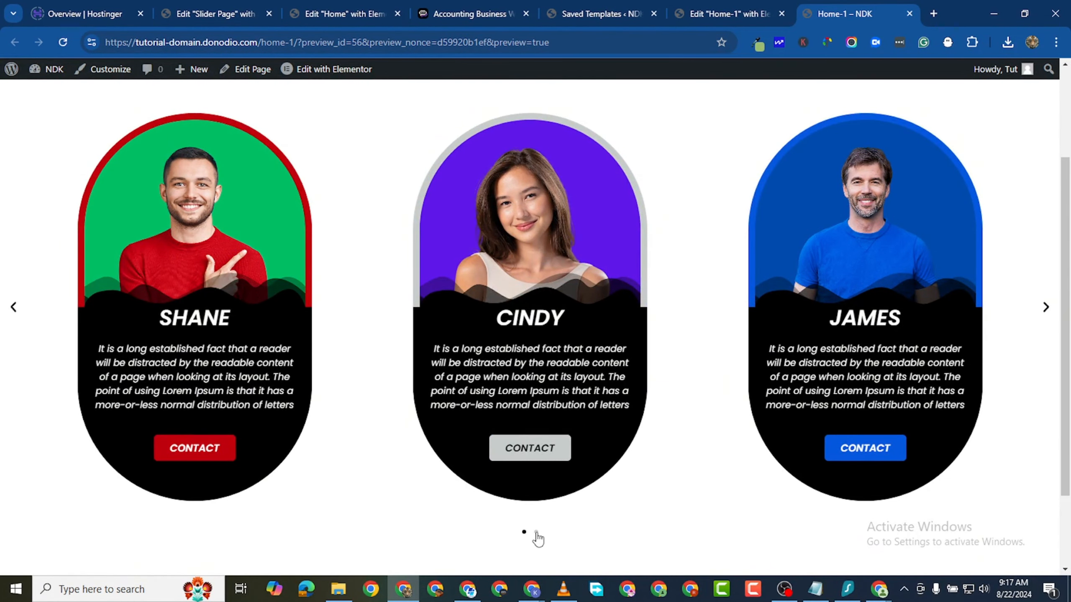
pyautogui.click(536, 533)
pyautogui.click(1046, 310)
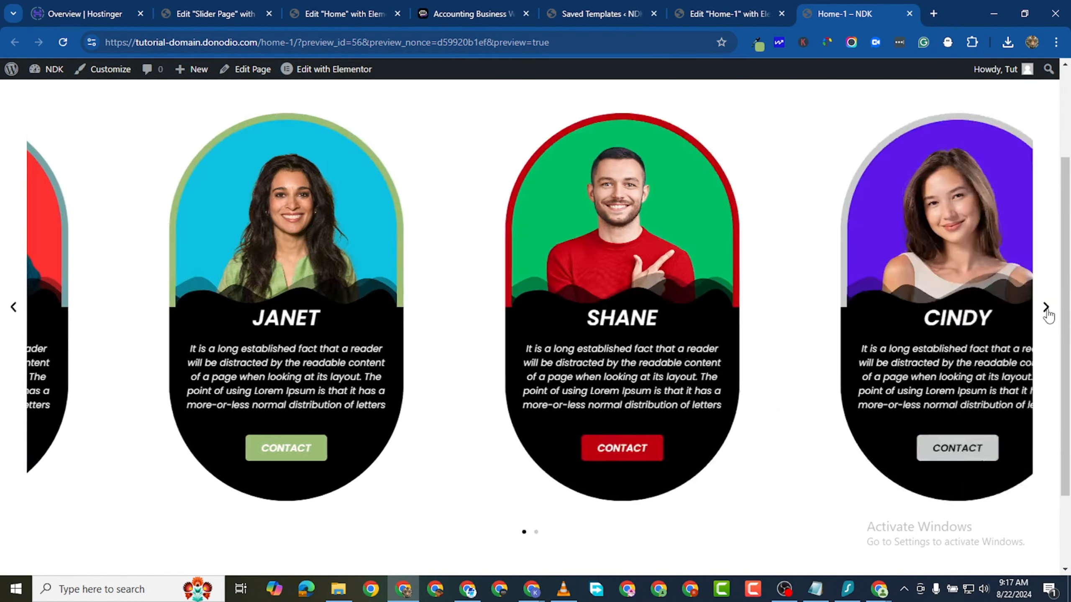
pyautogui.click(1047, 310)
pyautogui.click(1047, 310)
pyautogui.click(1047, 310)
pyautogui.click(1047, 310)
pyautogui.click(1047, 310)
pyautogui.click(1047, 310)
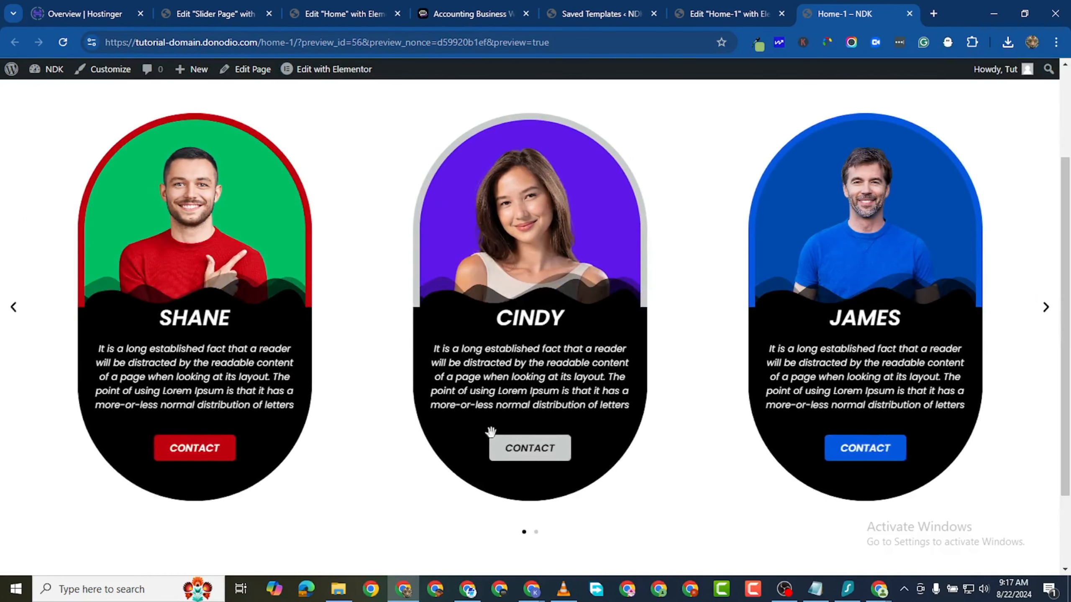